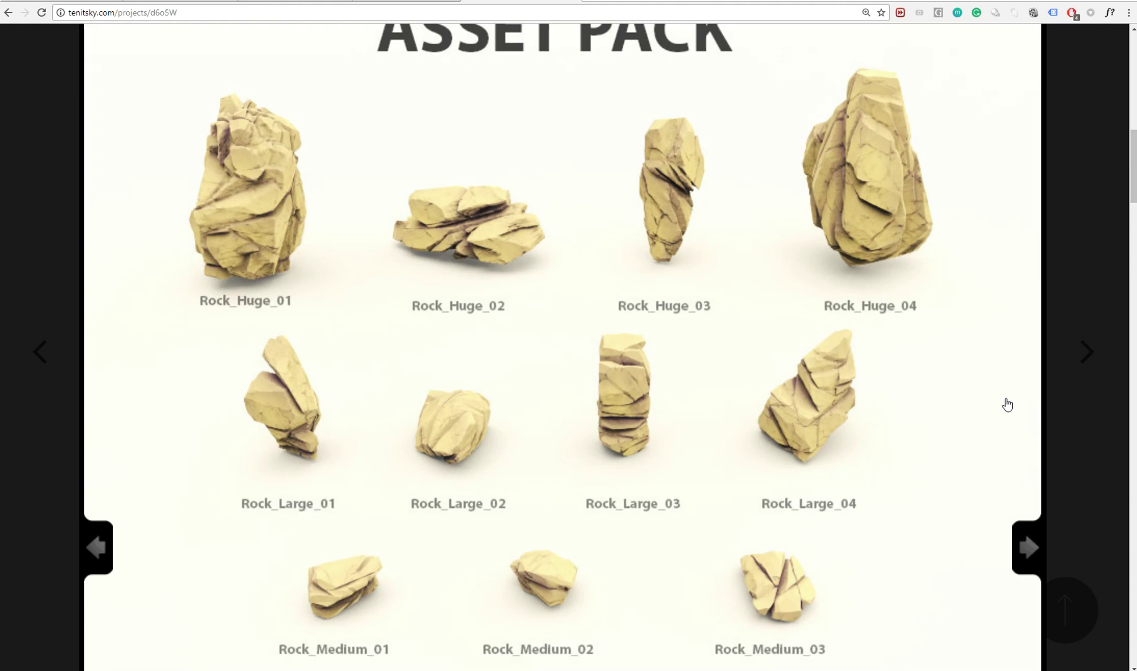
Look over the rock models shown on the asset pack page, from the huge rocks down to the small ones
scroll(708, 261, "down", 3)
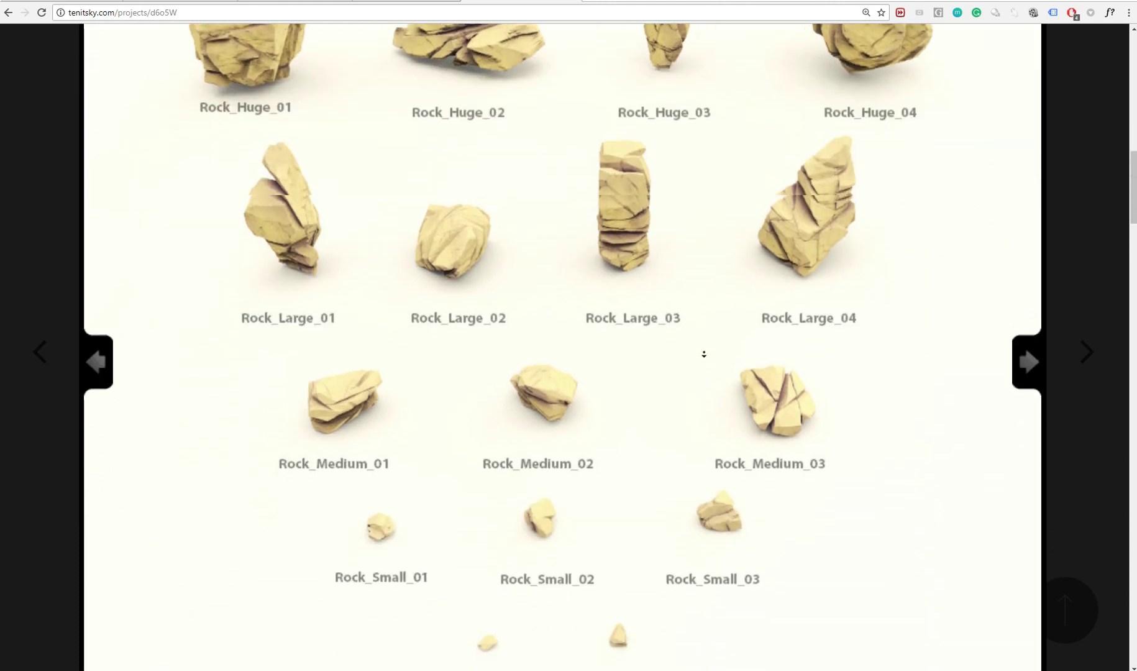
scroll(695, 290, "up", 4)
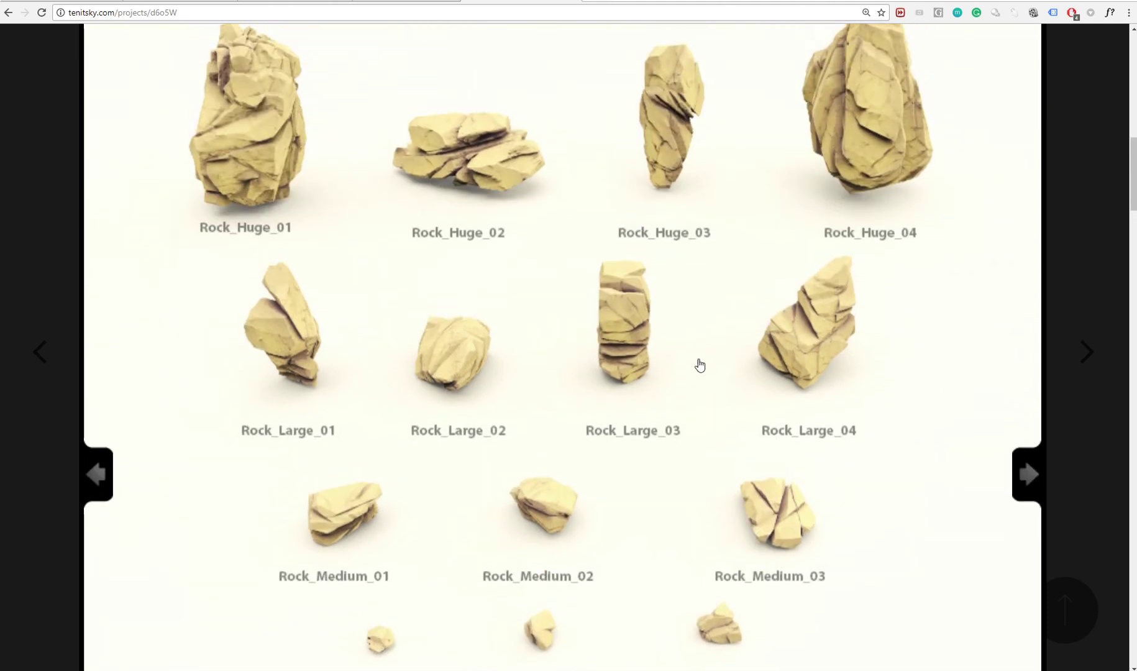
scroll(702, 401, "up", 1)
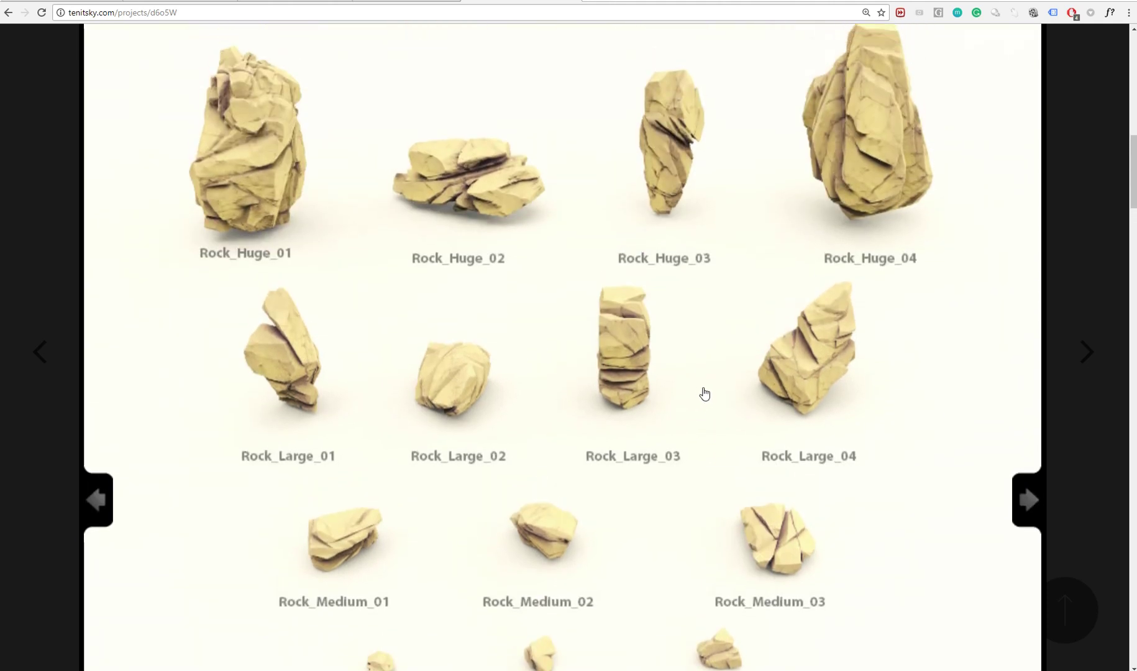
scroll(699, 401, "up", 1)
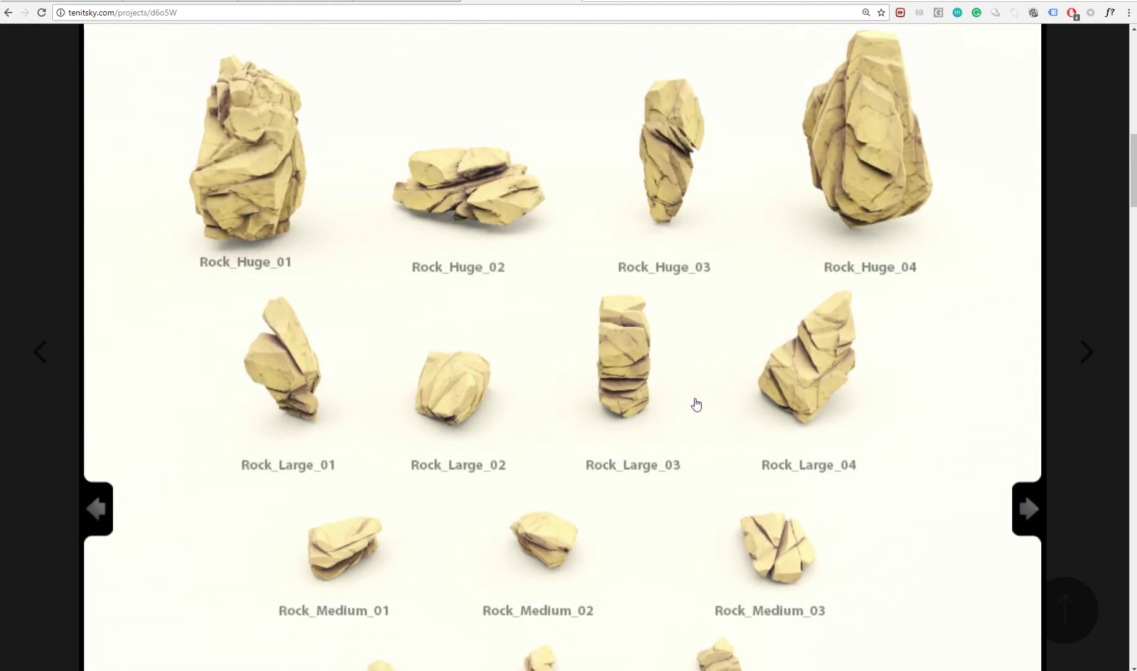
middle_click(707, 248)
middle_click_drag(707, 307, 710, 328)
left_click(1064, 210)
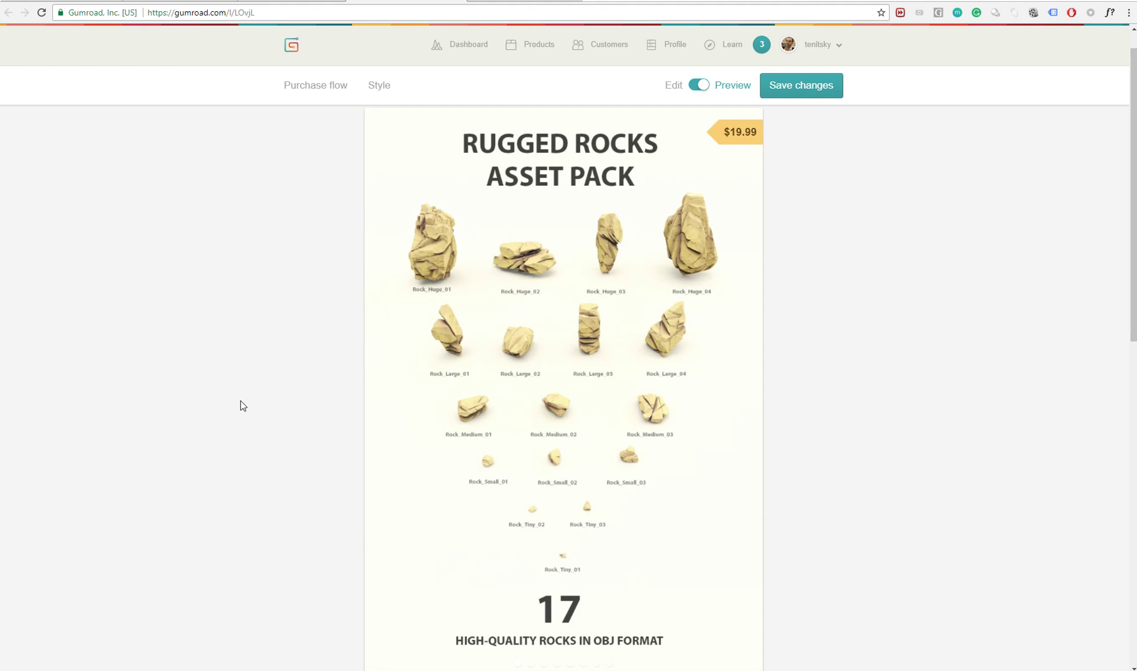
Bring the Notepad notes over the Rugged Rocks product page and highlight the Gumroad code
left_click_drag(1136, 245, 943, 207)
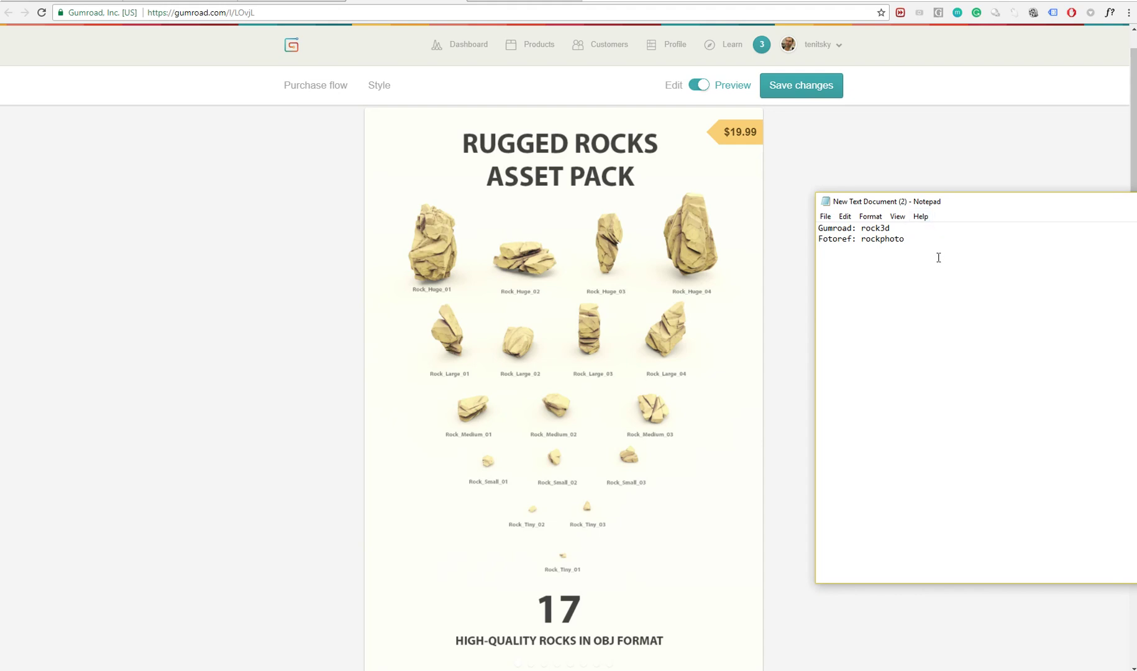
left_click_drag(966, 205, 938, 210)
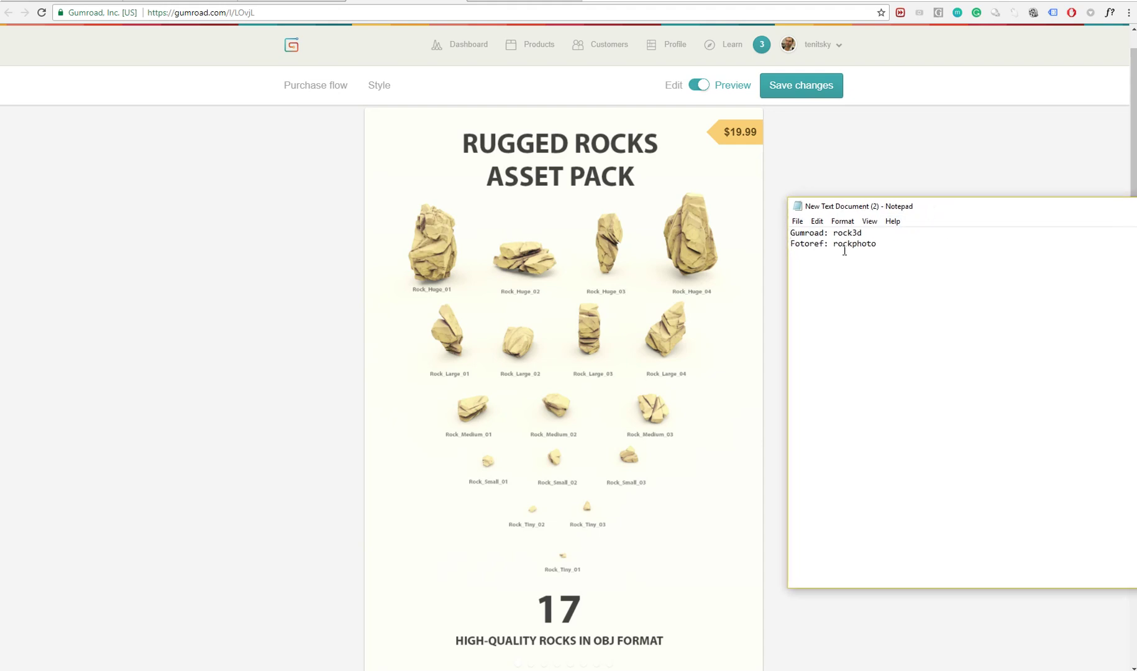
left_click_drag(833, 232, 864, 233)
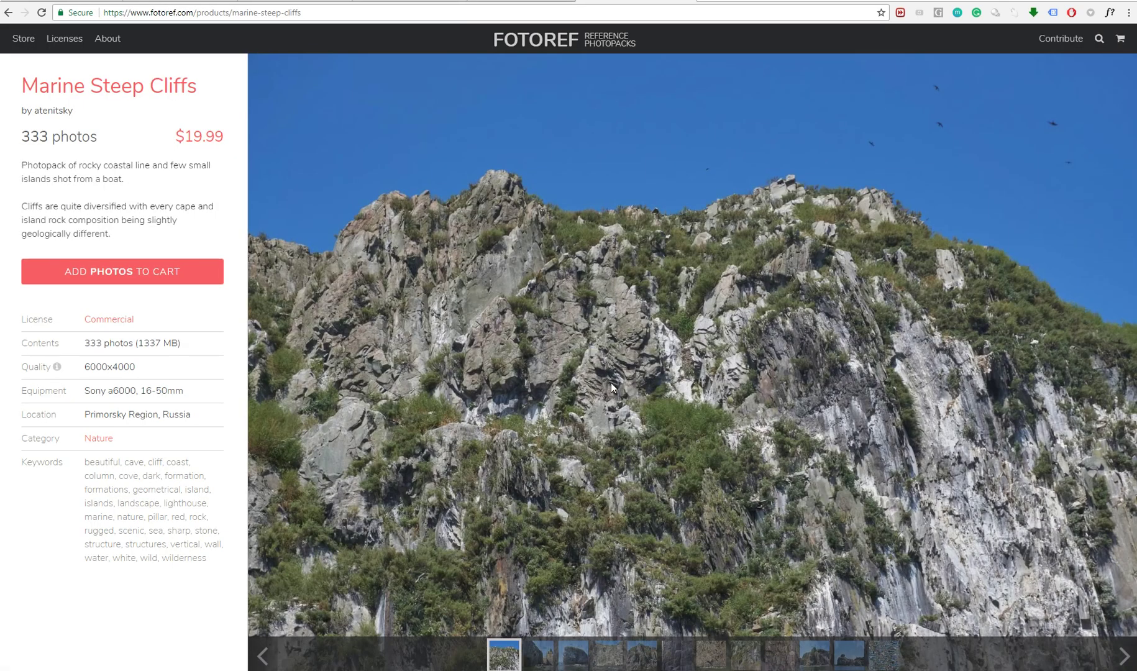
Browse the Marine Steep Cliffs photopack photo by photo to examine its cliff and rock references
left_click(633, 335)
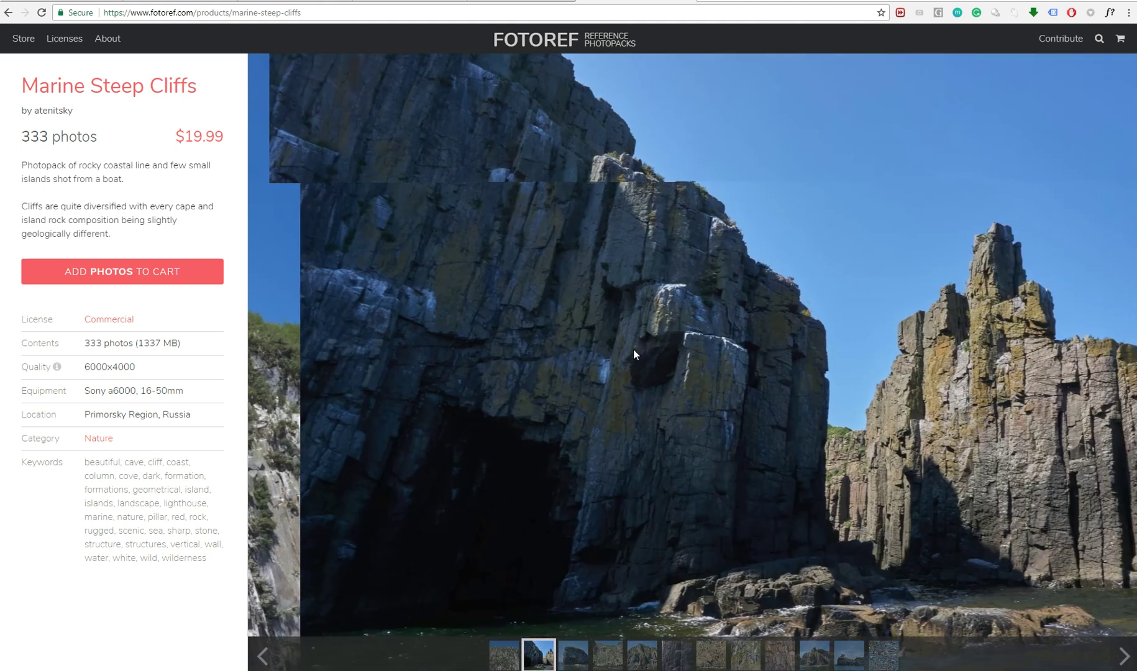
left_click(641, 348)
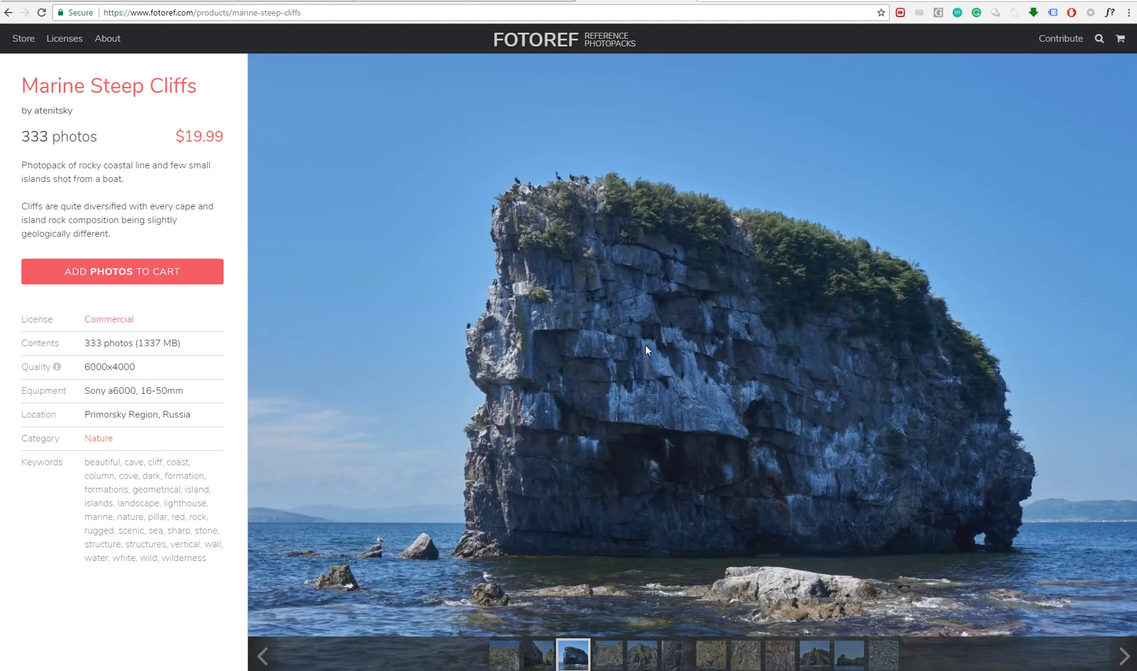
left_click(649, 339)
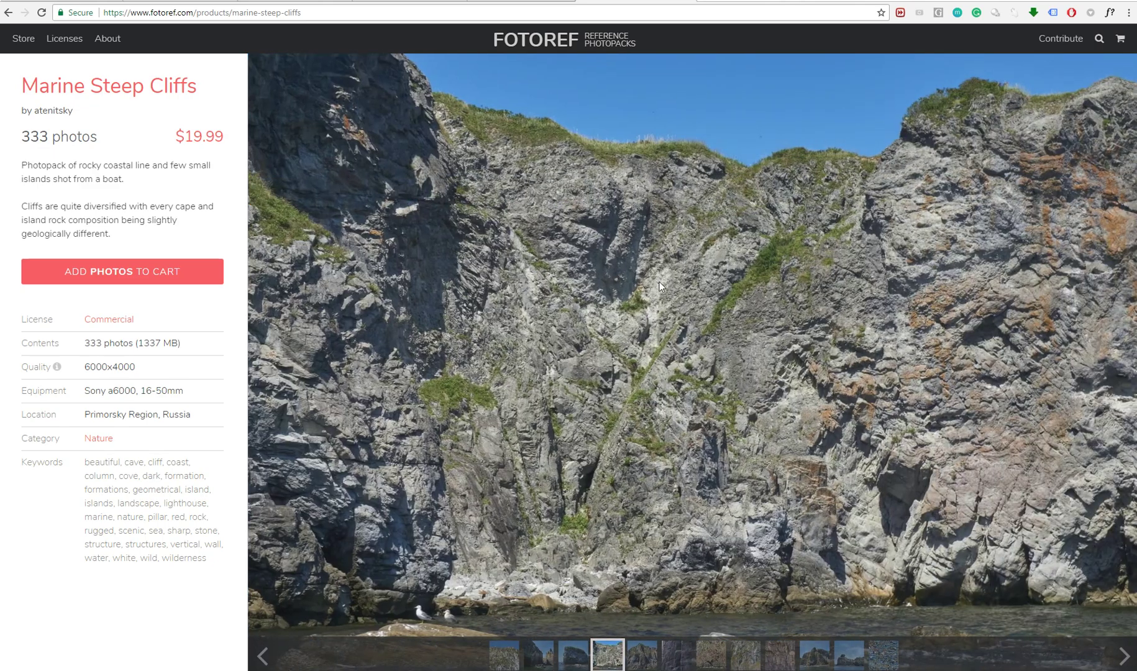
left_click(714, 329)
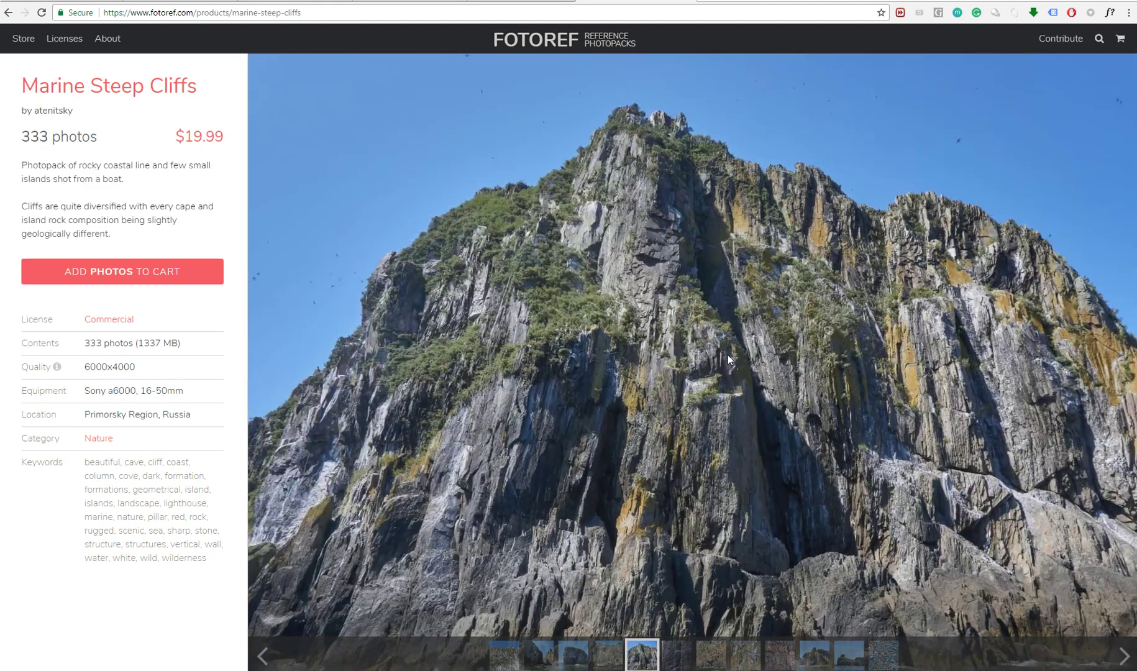
left_click(728, 358)
left_click(728, 368)
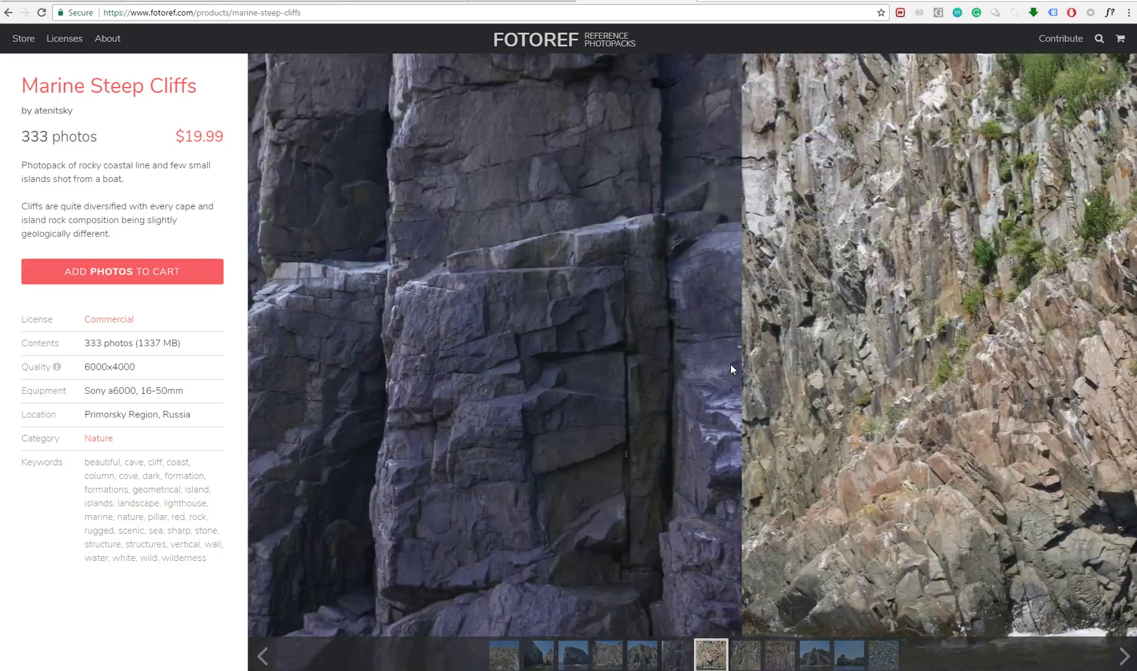
left_click(735, 367)
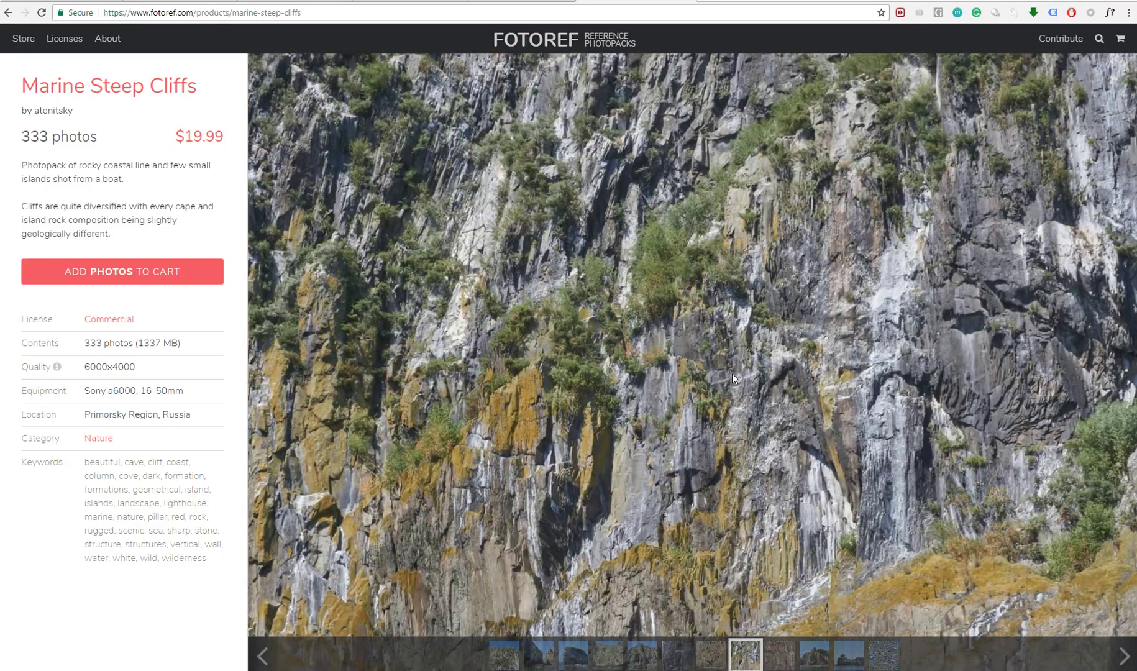
left_click(740, 384)
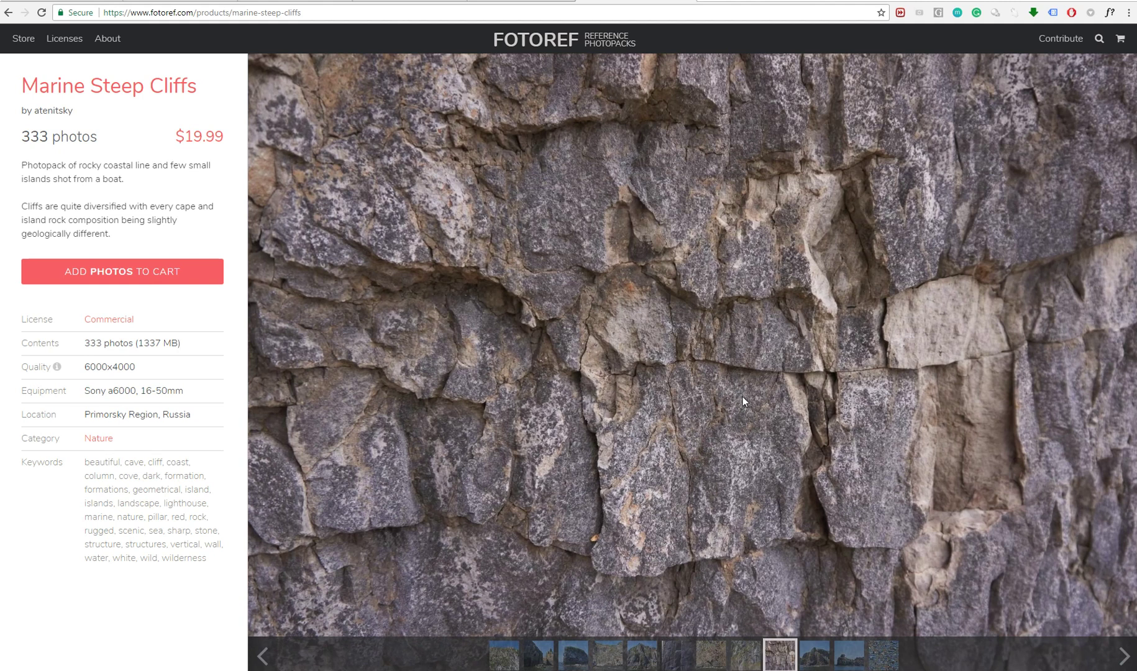
left_click(744, 385)
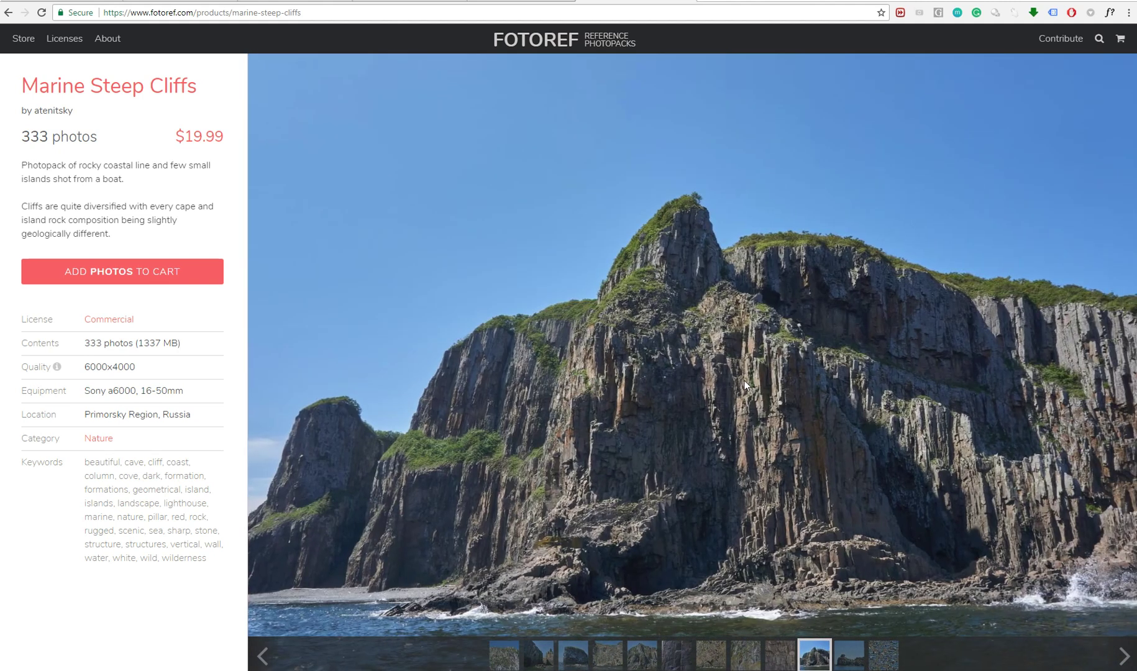
Bring the Notepad notes over the photopack page, highlight the Fotoref code, and move the notes off the page
left_click_drag(1136, 214, 714, 174)
left_click(619, 210)
left_click(631, 199)
key("ctrl+z")
left_click(657, 230)
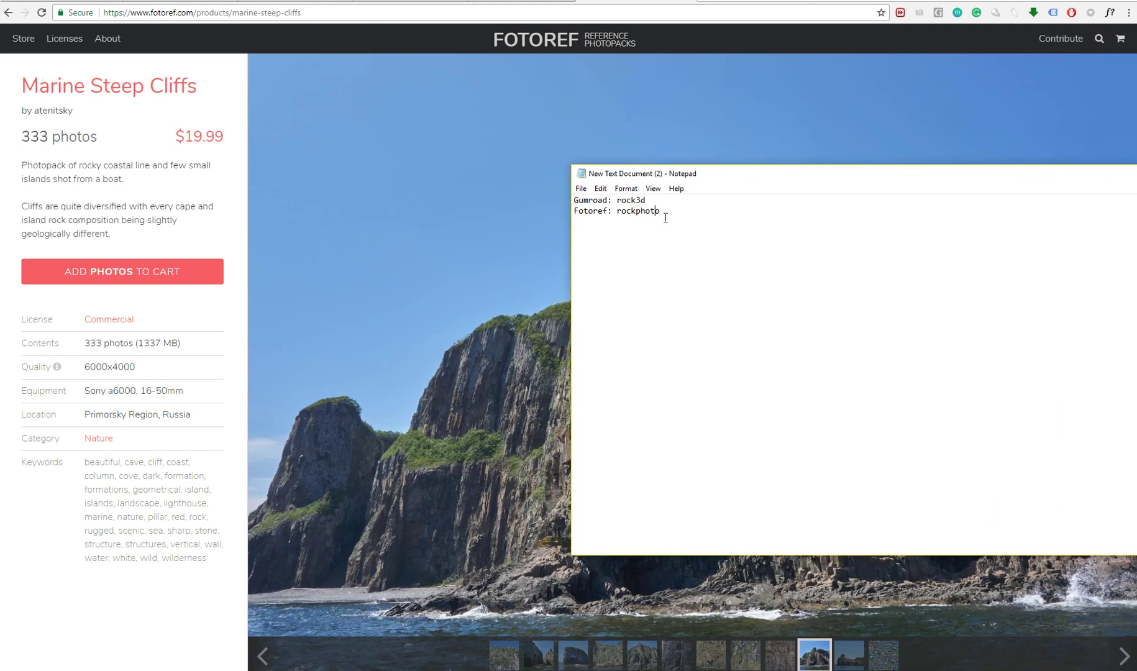
left_click_drag(660, 211, 617, 212)
left_click_drag(682, 175, 769, 205)
left_click(675, 234)
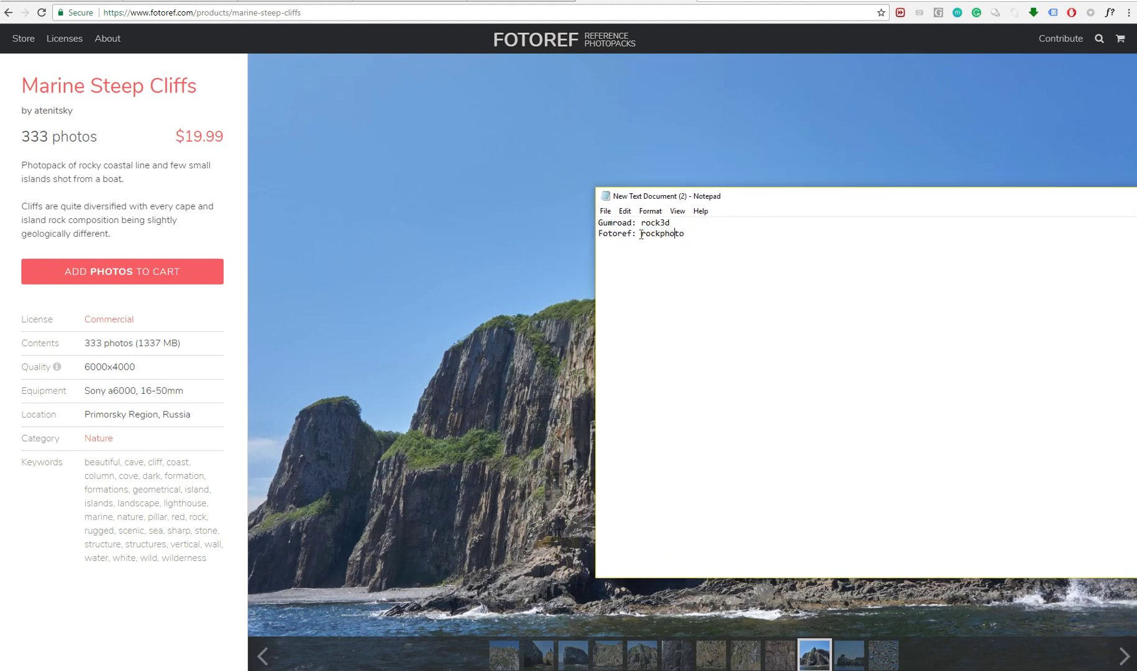
left_click_drag(681, 201, 1136, 186)
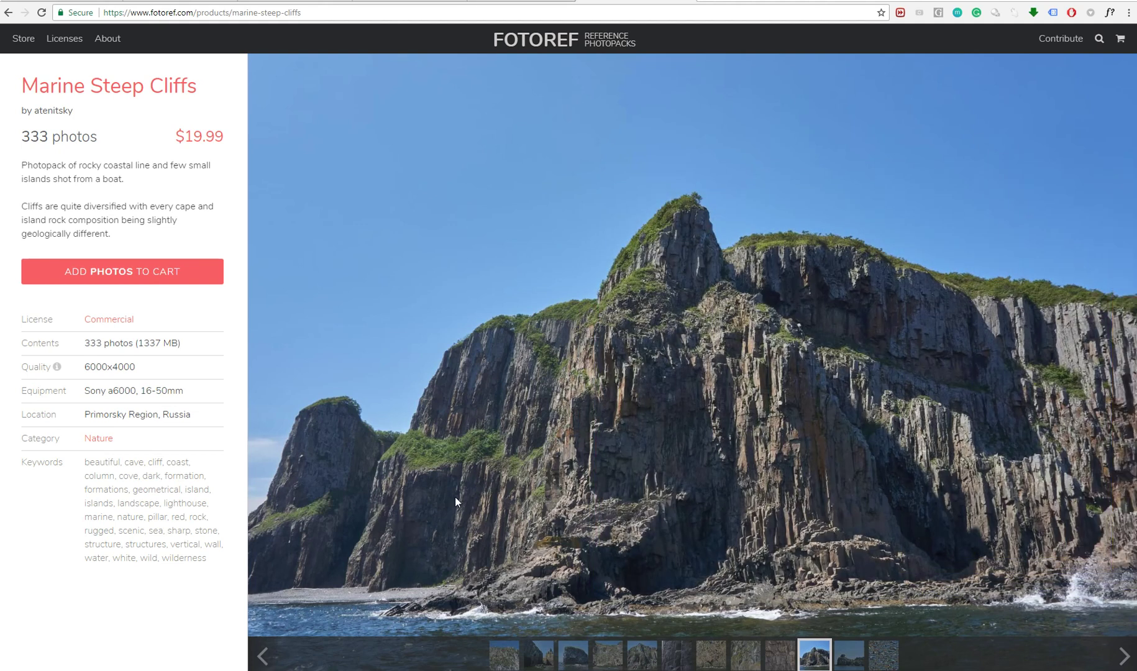
View the remaining Marine Steep Cliffs photos and look through the first ones of the gallery again
left_click(700, 366)
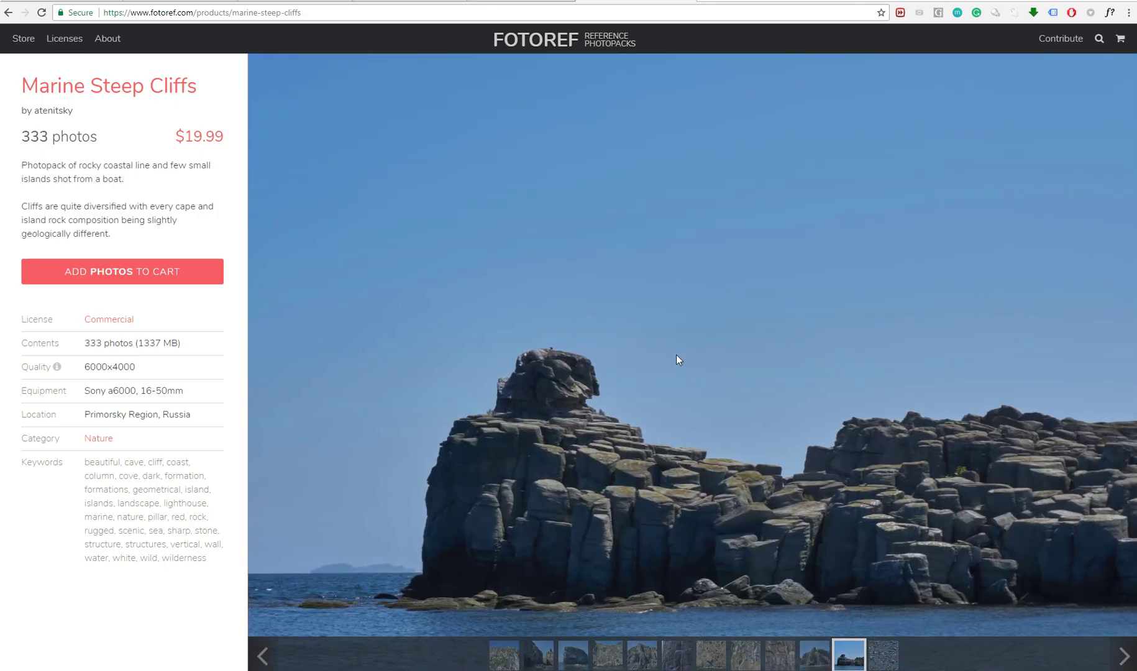
left_click(683, 371)
left_click(690, 360)
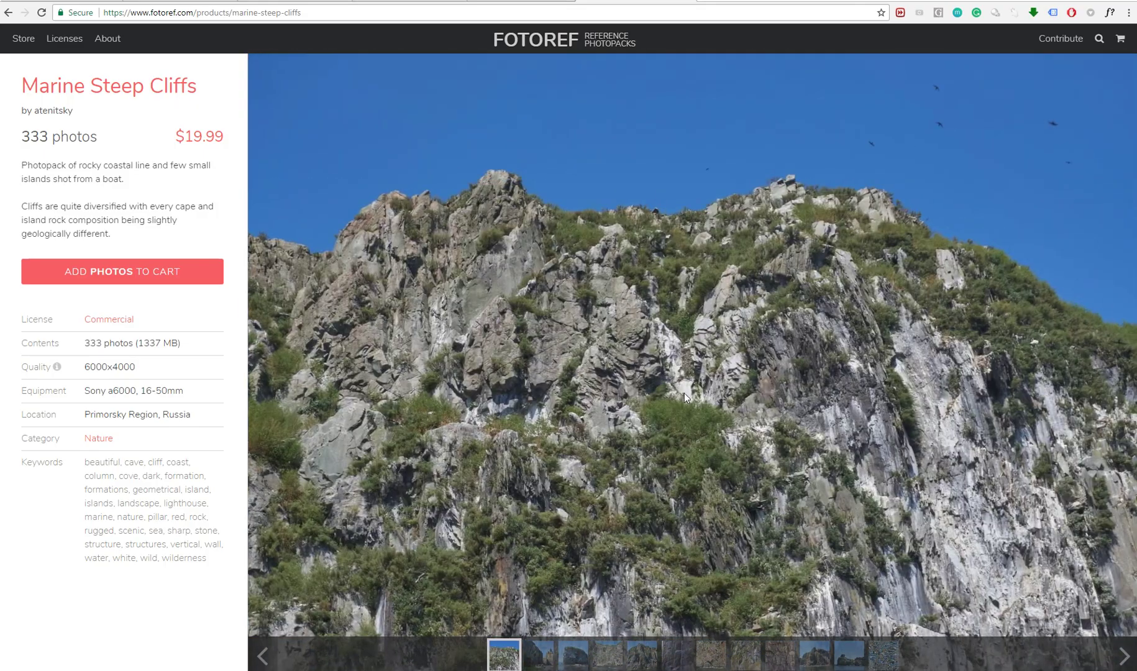
left_click(688, 386)
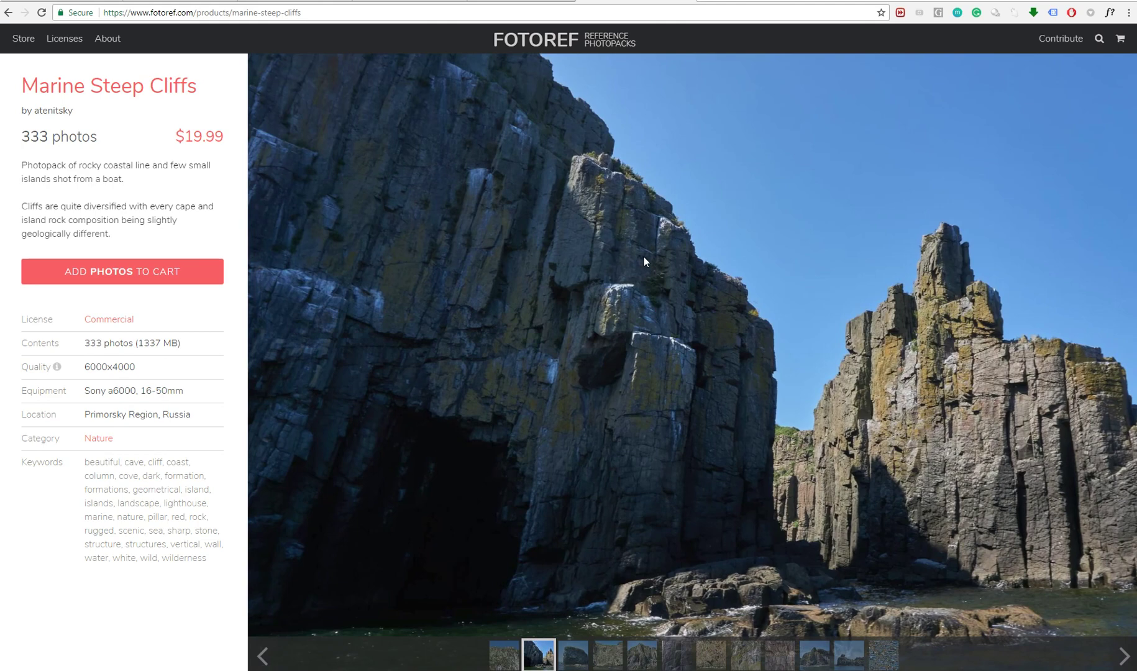
left_click(688, 372)
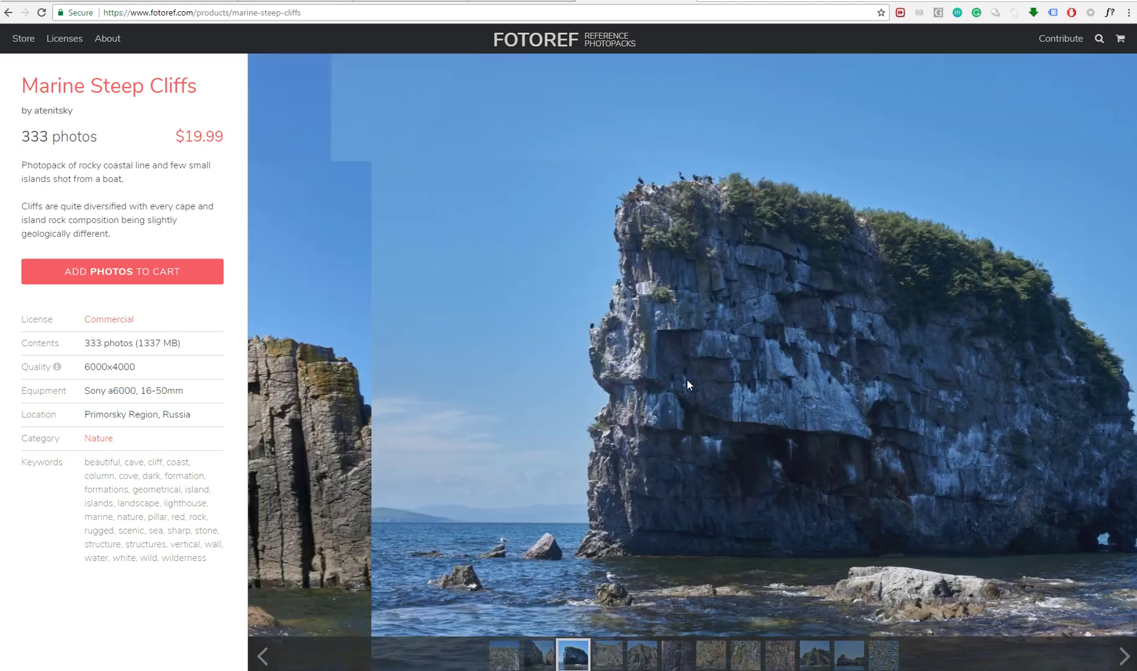
left_click(694, 387)
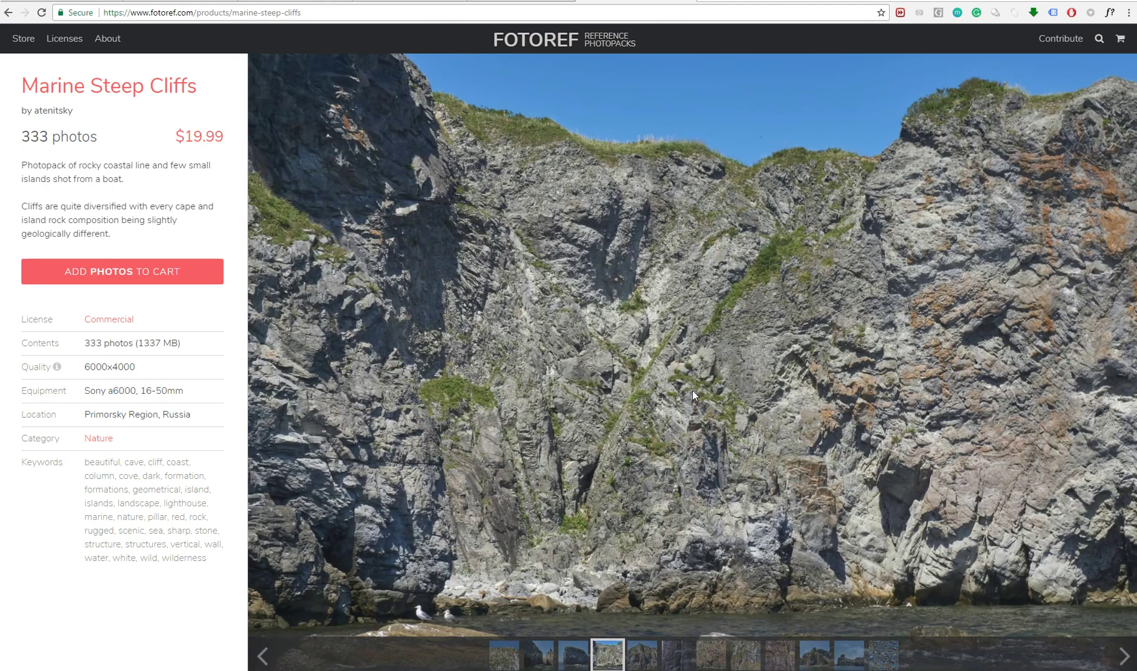
left_click(694, 390)
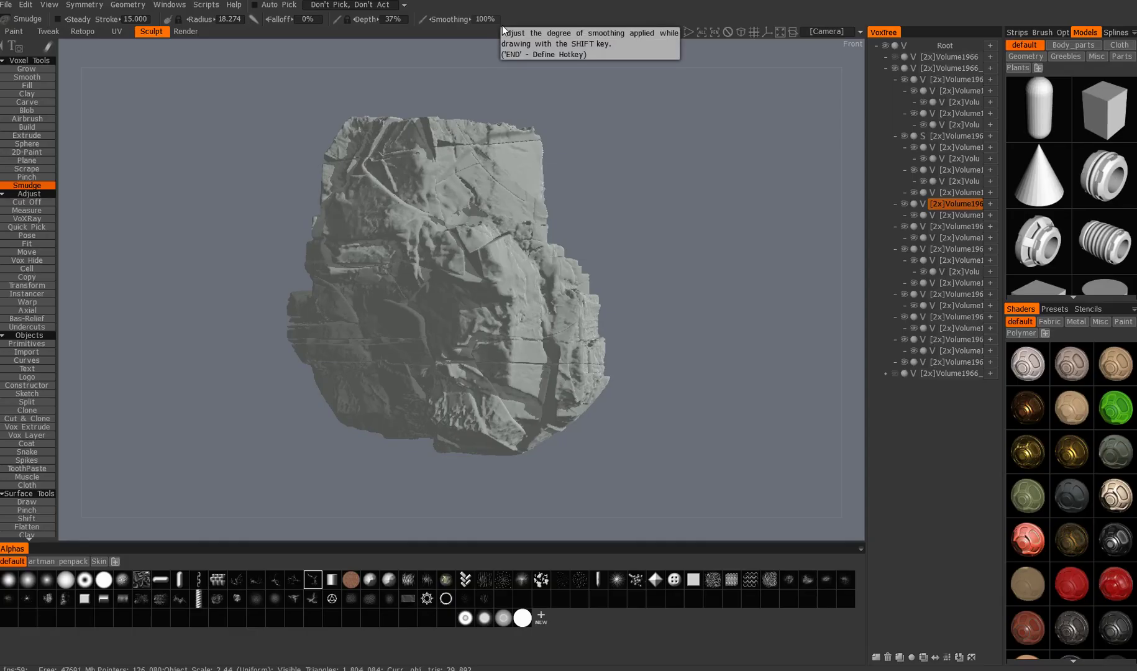
Switch to 3D-Coat, start a new scene in place of the sculpted rock, and create a Voxel Sculpting sphere
mouse_move(499, 242)
left_mouse_down()
mouse_move(531, 256)
mouse_move(579, 241)
left_mouse_up()
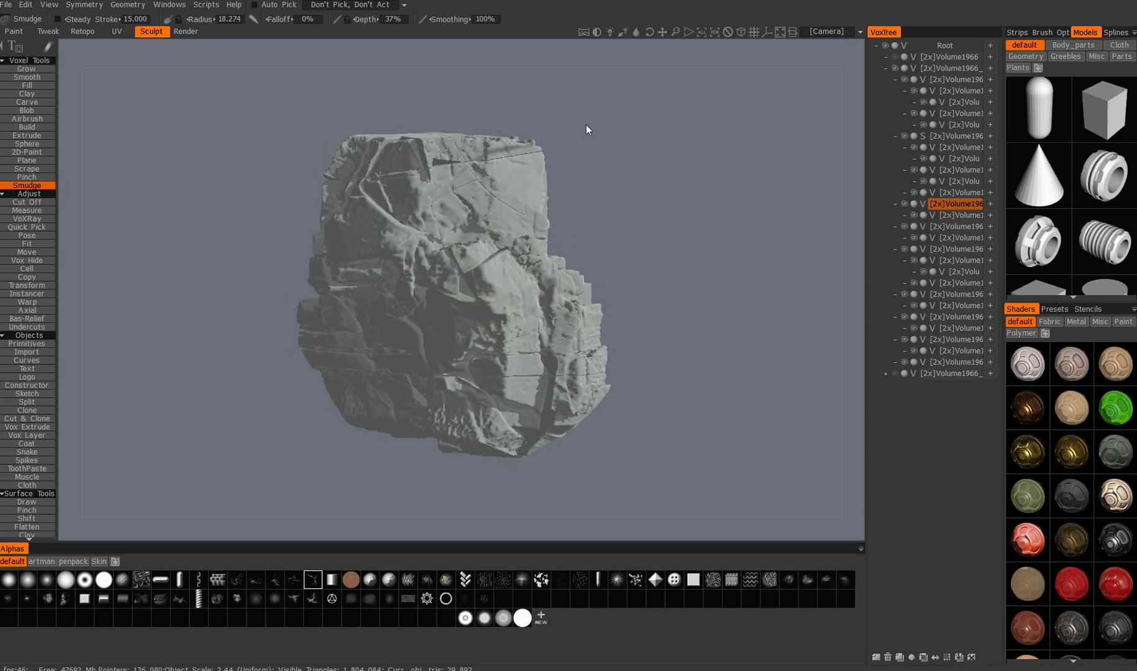
left_click(10, 9)
left_click(48, 64)
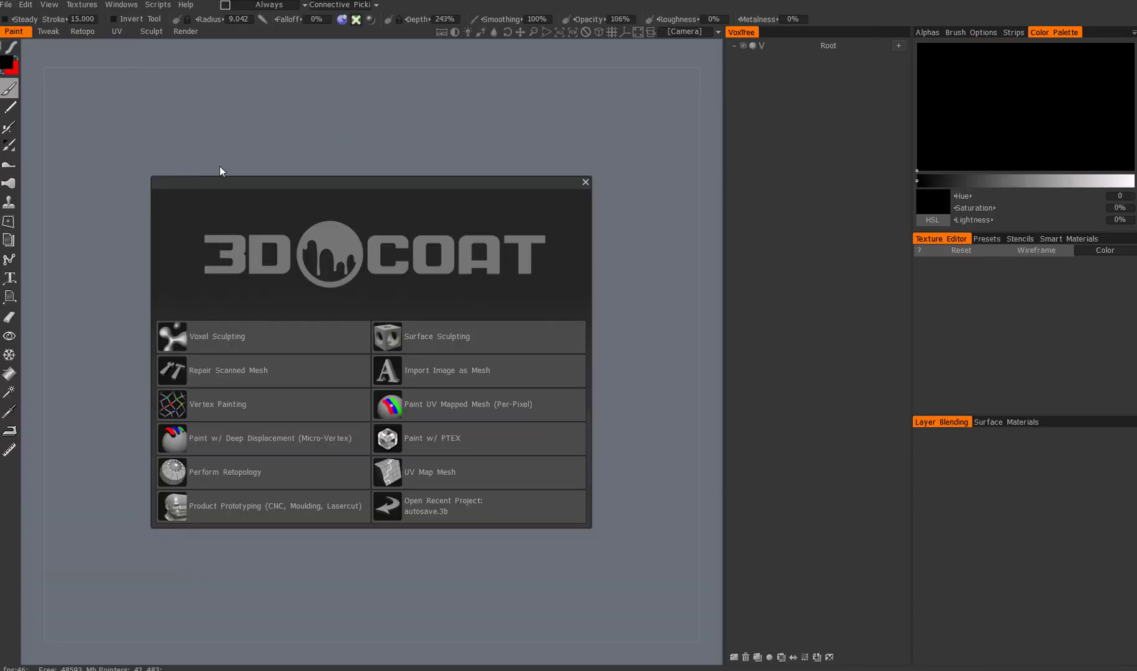
left_click(292, 334)
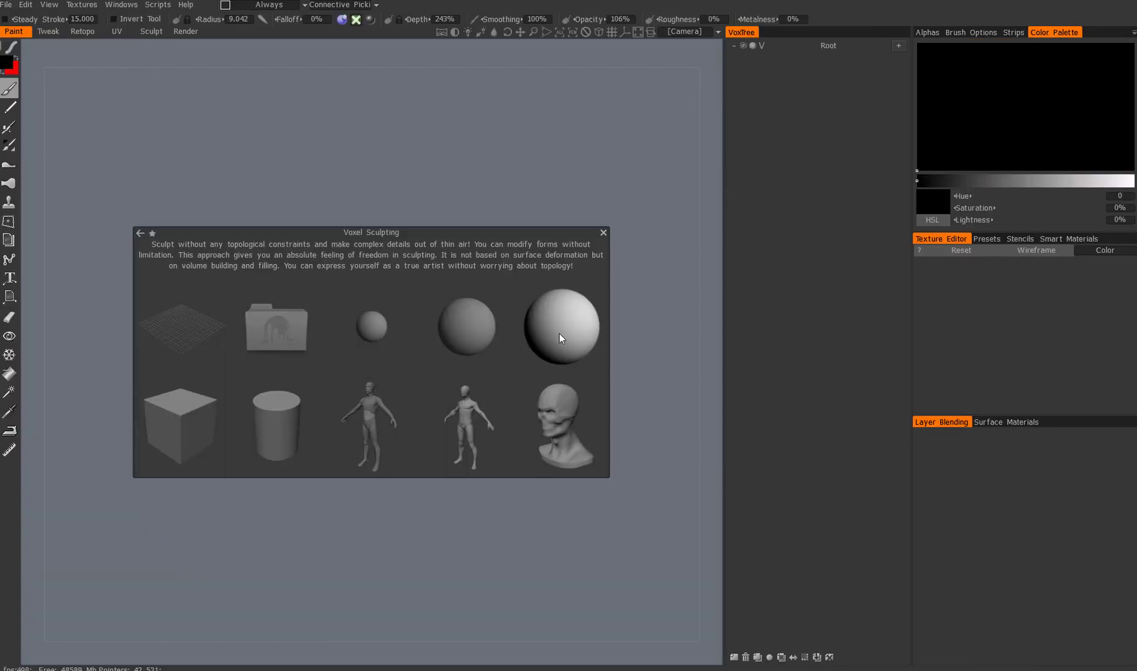
left_click(532, 371)
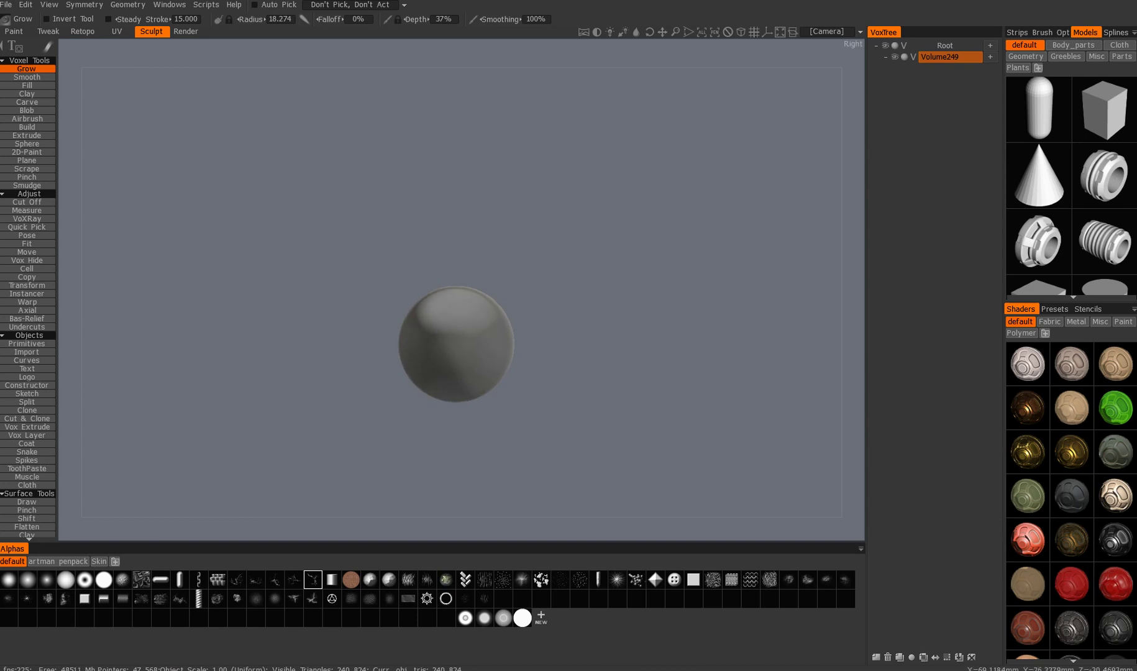
mouse_move(622, 398)
left_mouse_down()
mouse_move(612, 330)
mouse_move(612, 385)
left_mouse_up()
scroll(612, 366, "up", 2)
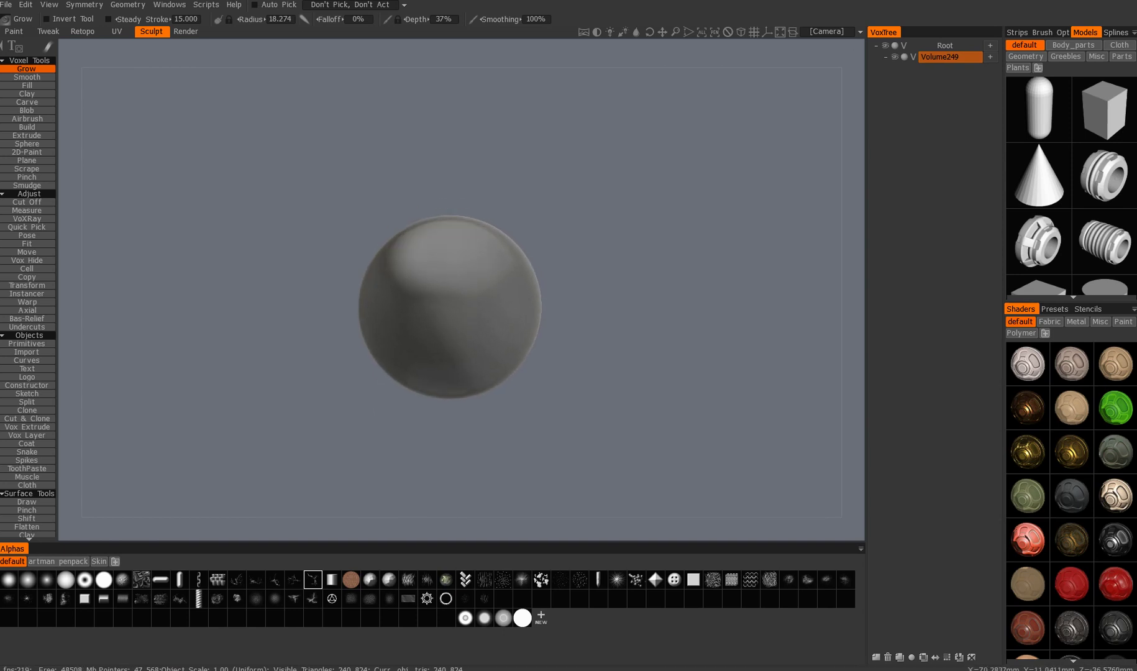
Try out a few shaders on the sphere and assign the matte grey shader at the end of the default set
left_click(1074, 496)
left_click(1035, 588)
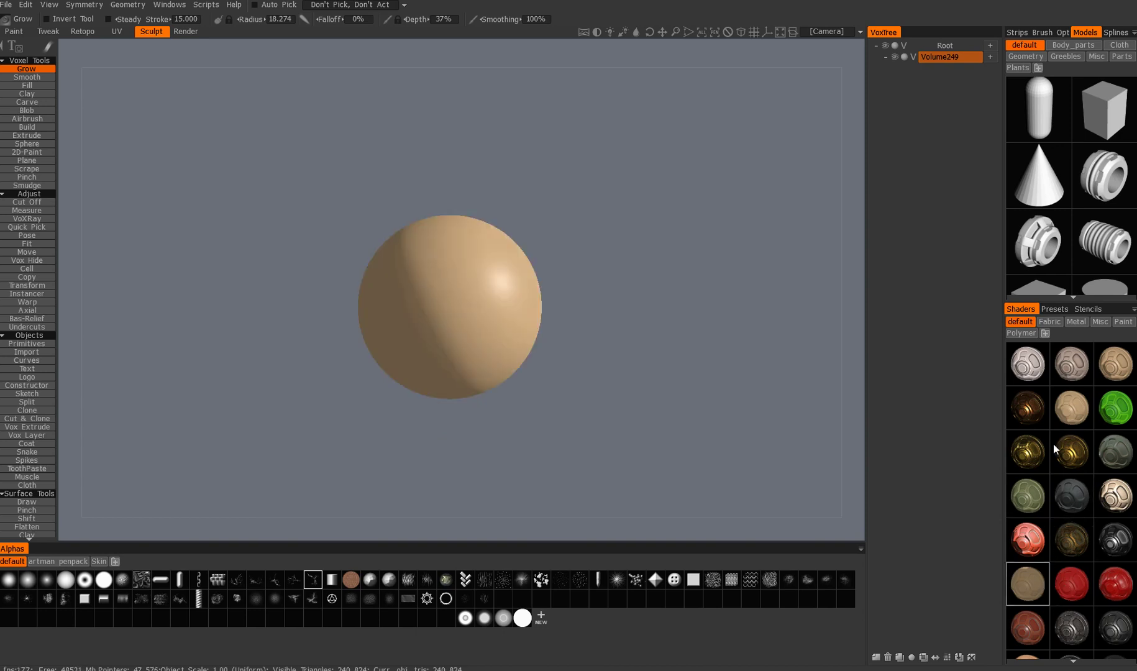
scroll(1053, 446, "down", 3)
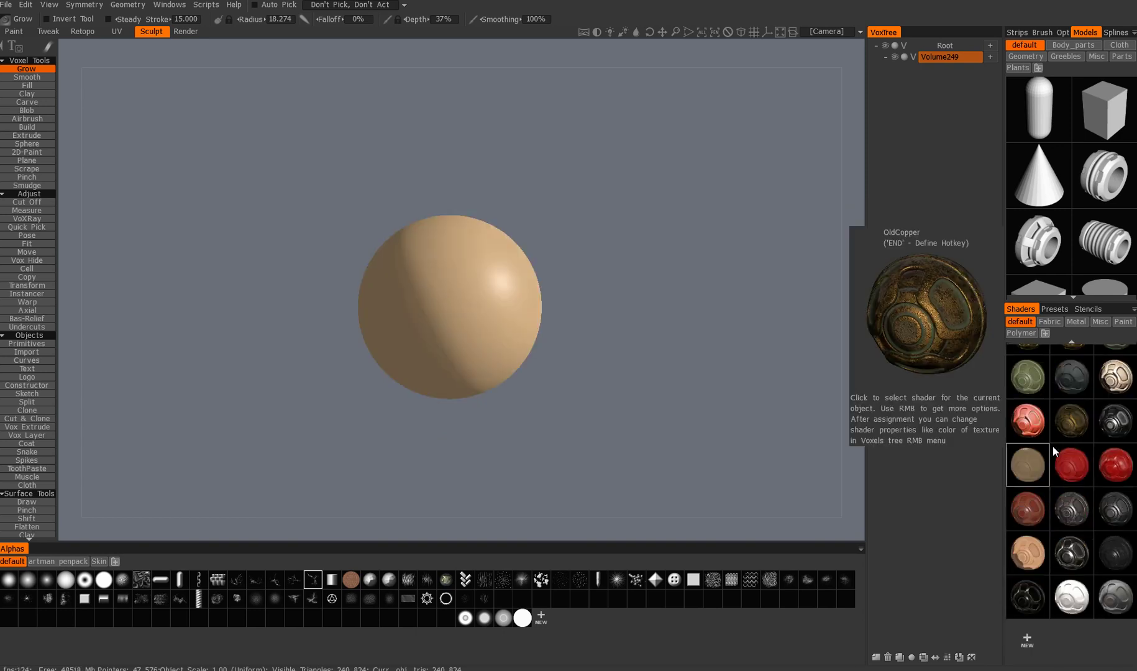
left_click(1106, 602)
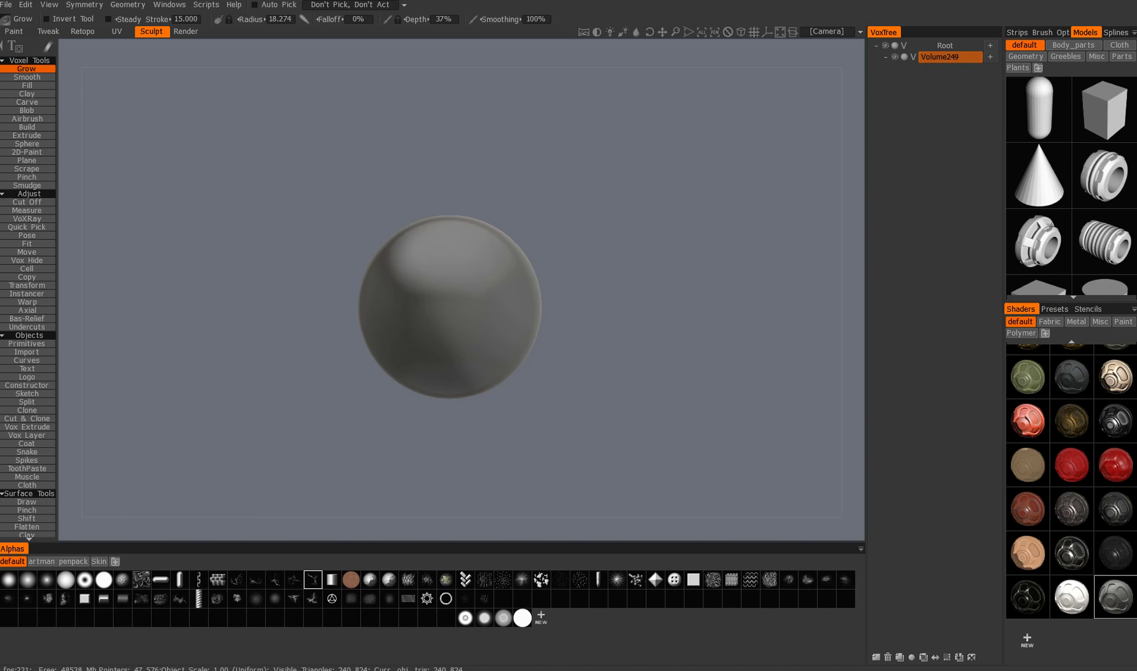
middle_click_drag(555, 279, 565, 315)
left_click(1073, 602)
left_click(1106, 606)
Set the Cut Off tool to a freehand lasso and slice a flat facet off the sphere's upper side
left_click_drag(556, 274, 518, 332)
middle_click_drag(518, 332, 476, 250)
left_click_drag(480, 255, 476, 301, "alt")
key("k")
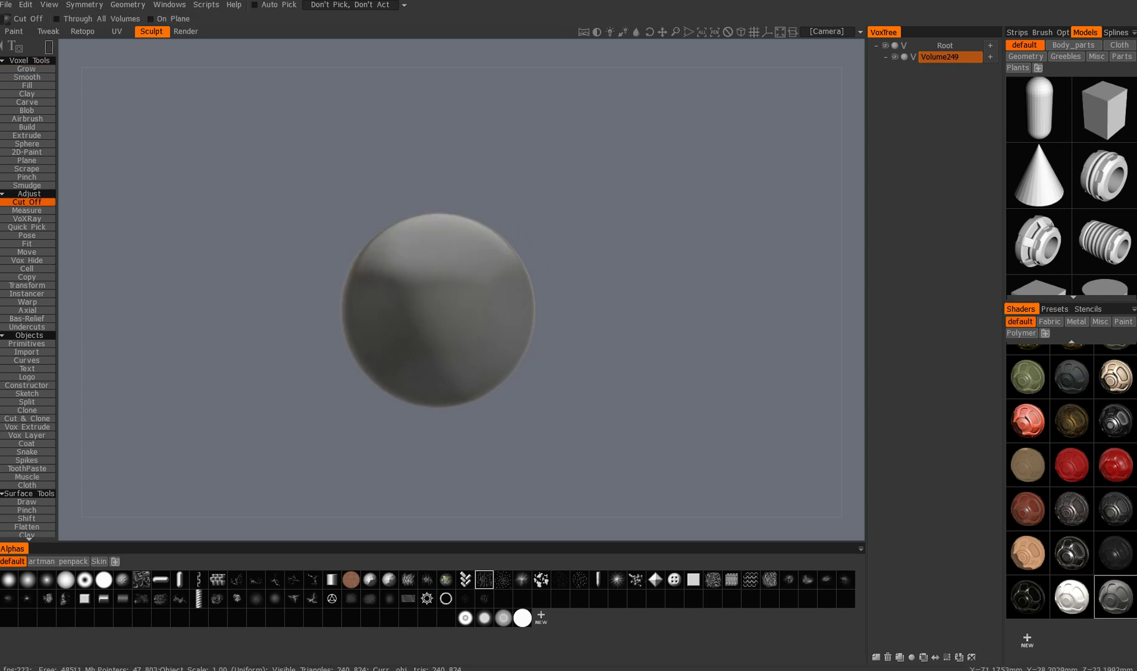
key("e")
left_click(482, 227)
key("space")
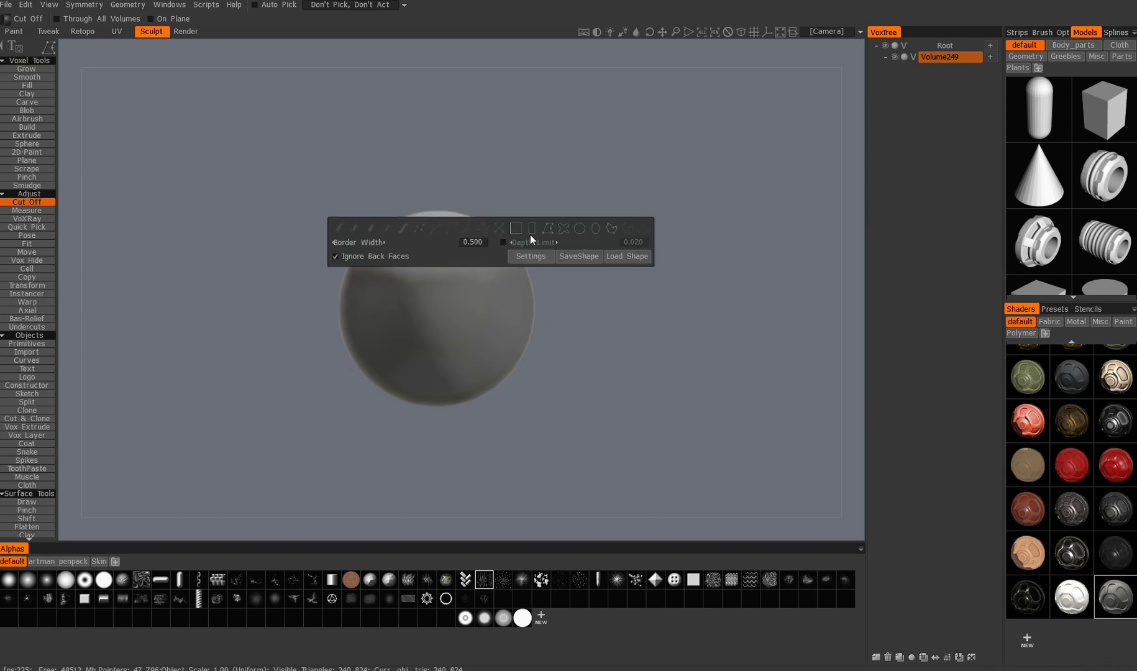
left_click_drag(485, 231, 500, 218, "alt")
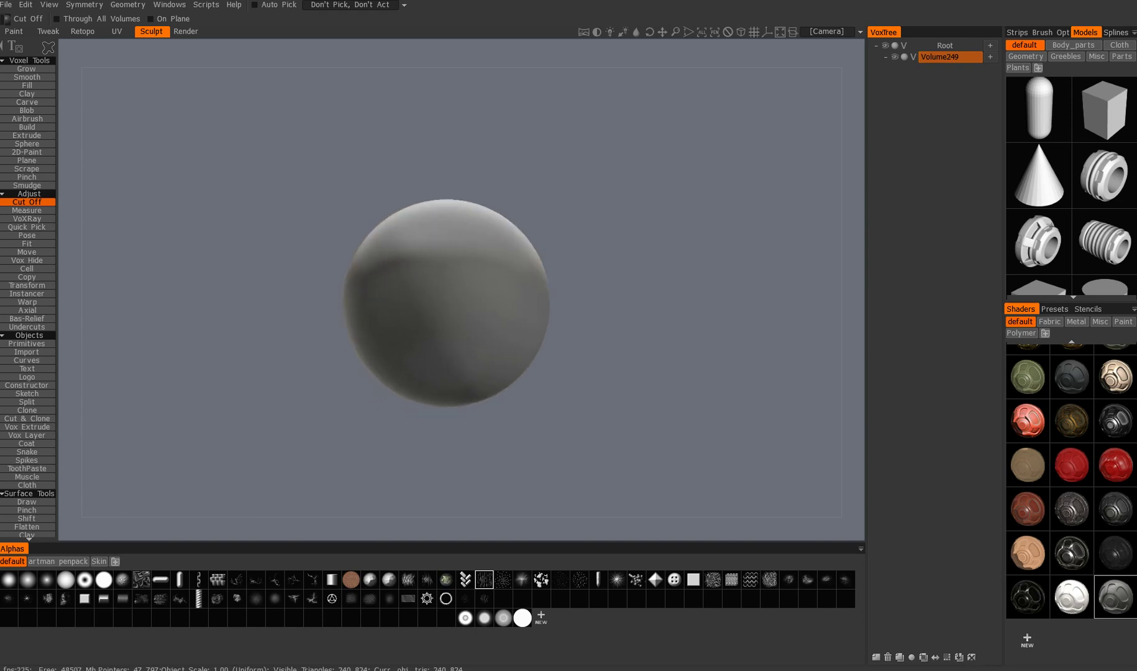
mouse_move(622, 348)
left_mouse_down("alt")
mouse_move(553, 357)
mouse_move(621, 357)
left_mouse_up("alt")
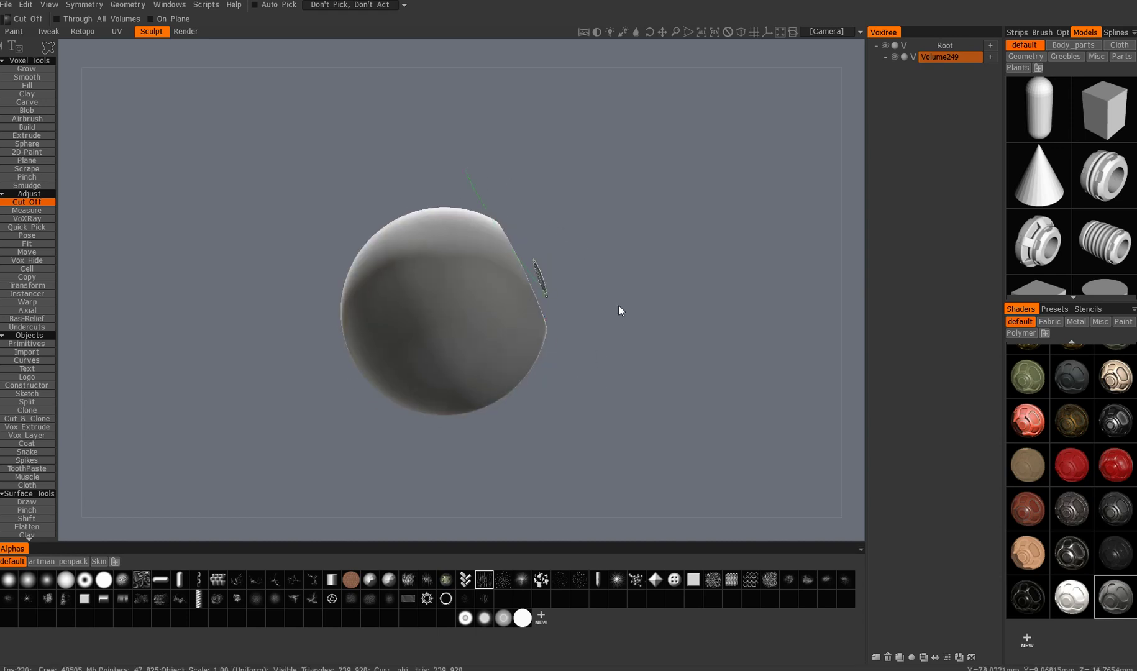
Cut more flat facets off the sphere's top and sides with the freehand lasso from several view angles
middle_click_drag(494, 220, 499, 252)
middle_click_drag(421, 166, 456, 195)
middle_click_drag(556, 274, 517, 275)
middle_click_drag(496, 322, 385, 421)
left_click_drag(383, 183, 352, 358)
mouse_move(366, 357)
middle_mouse_down()
mouse_move(476, 329)
mouse_move(494, 292)
middle_mouse_up()
scroll(498, 203, "up", 3)
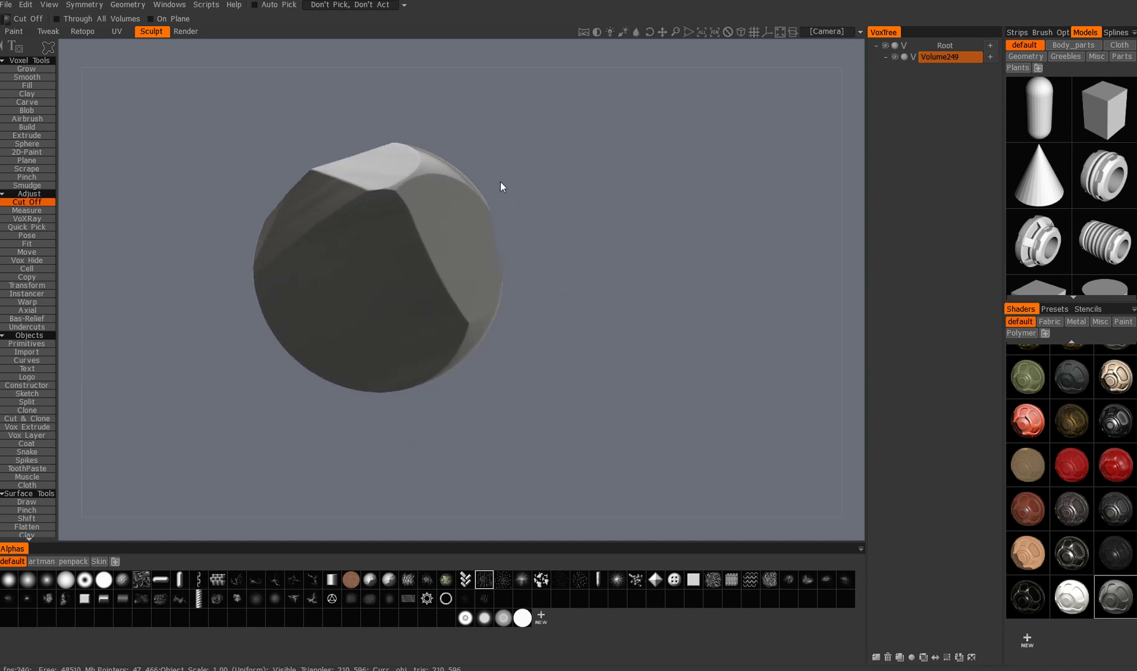
middle_click_drag(539, 337, 502, 393)
middle_click_drag(548, 251, 393, 289)
middle_click_drag(356, 367, 323, 423)
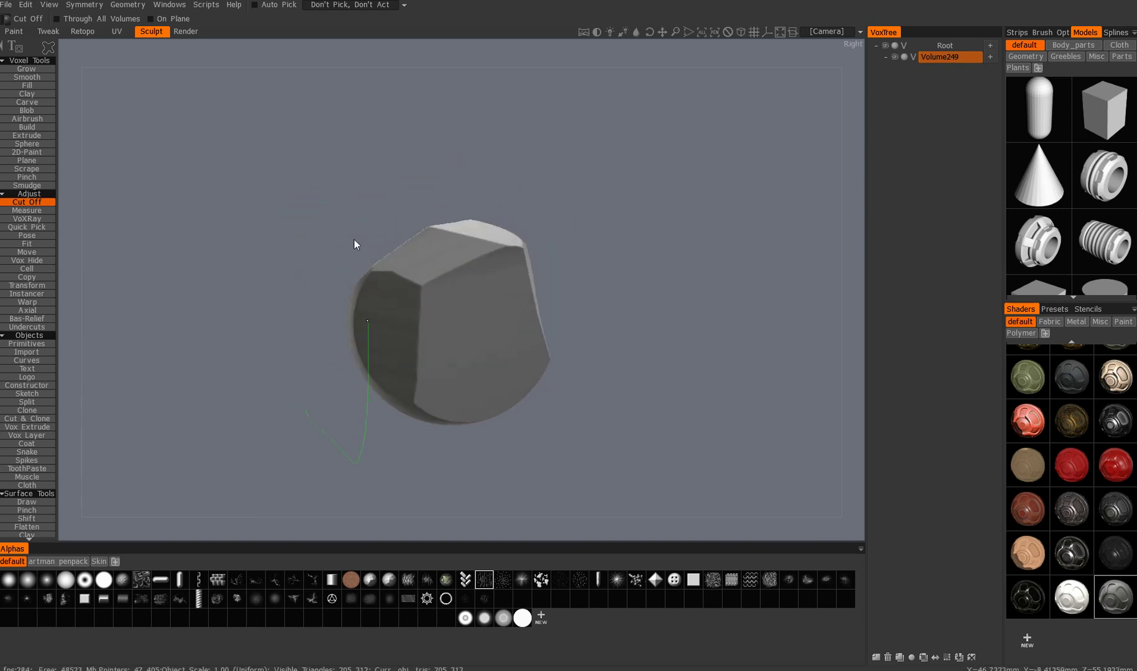
Trim the remaining rounded side and lower areas of the rock into angular facets with freehand cuts
middle_click_drag(319, 347, 324, 272)
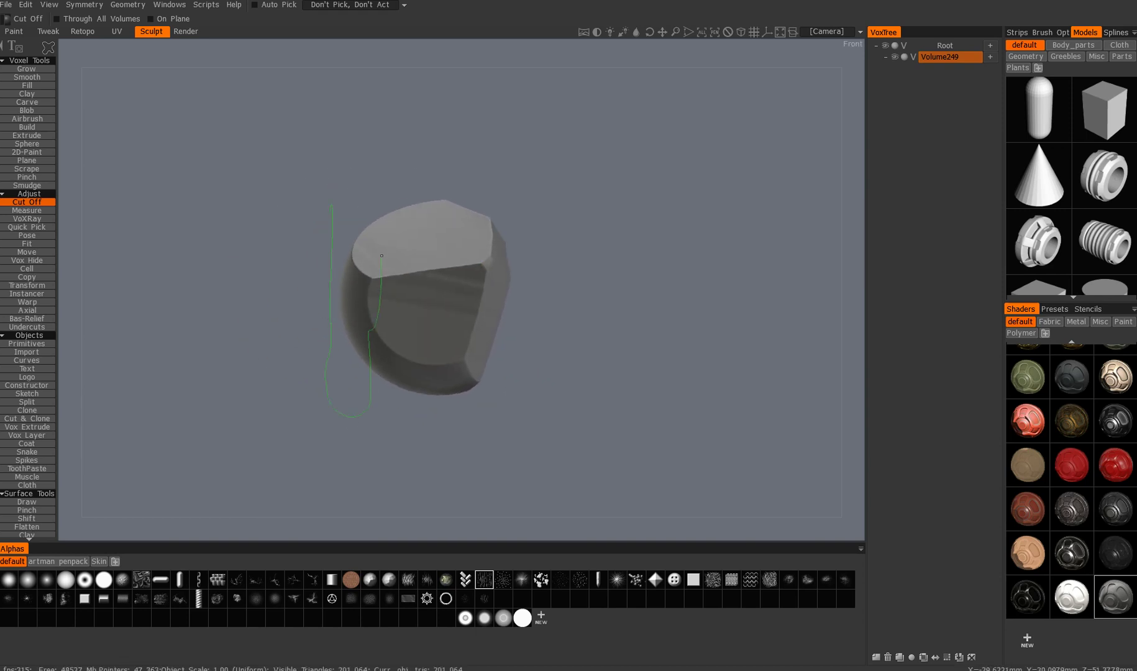
left_click_drag(382, 256, 400, 193)
mouse_move(310, 308)
middle_mouse_down()
mouse_move(361, 381)
mouse_move(404, 267)
mouse_move(373, 249)
middle_mouse_up()
scroll(303, 160, "up", 3)
middle_click_drag(348, 373, 445, 403)
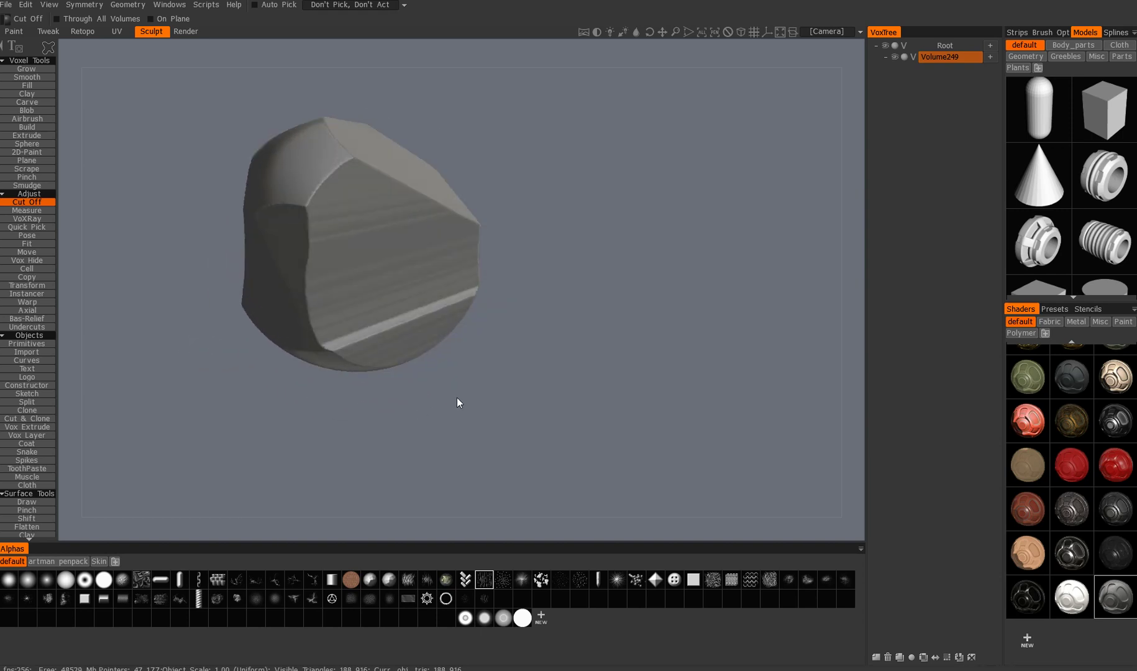
middle_click_drag(349, 401, 293, 289)
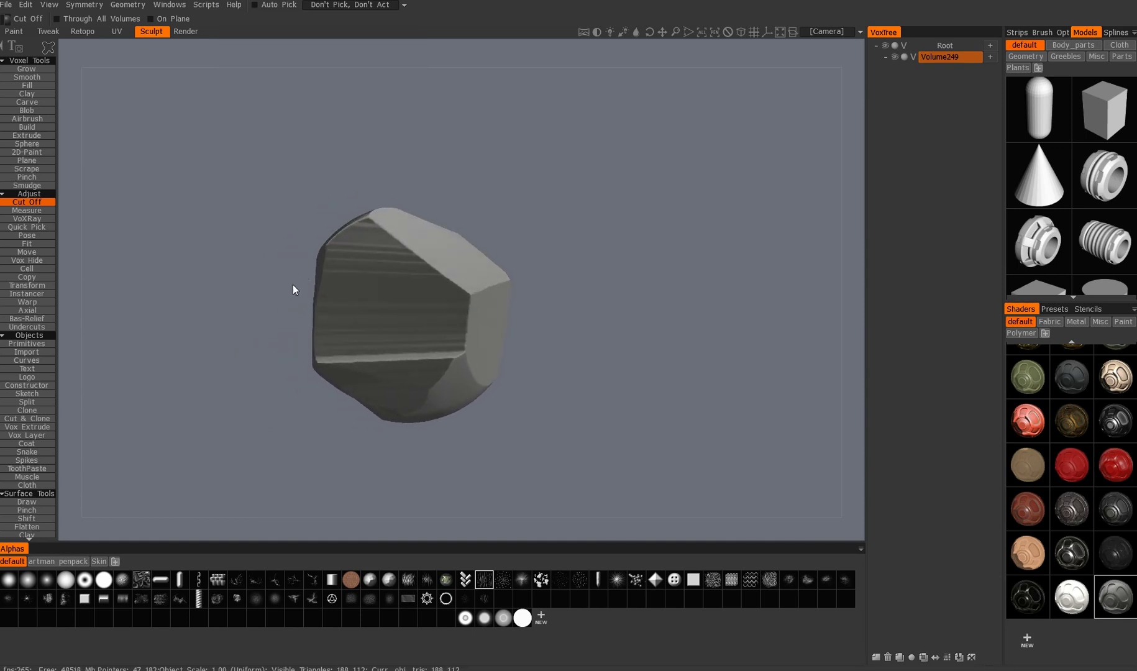
middle_click_drag(258, 249, 425, 258)
middle_click_drag(268, 185, 328, 443)
Stretch the faceted rock vertically with Transform into a tall, narrow pillar
scroll(332, 391, "down", 3)
key("t")
left_click_drag(410, 244, 413, 159)
left_click_drag(485, 186, 404, 154)
middle_click_drag(547, 183, 493, 328)
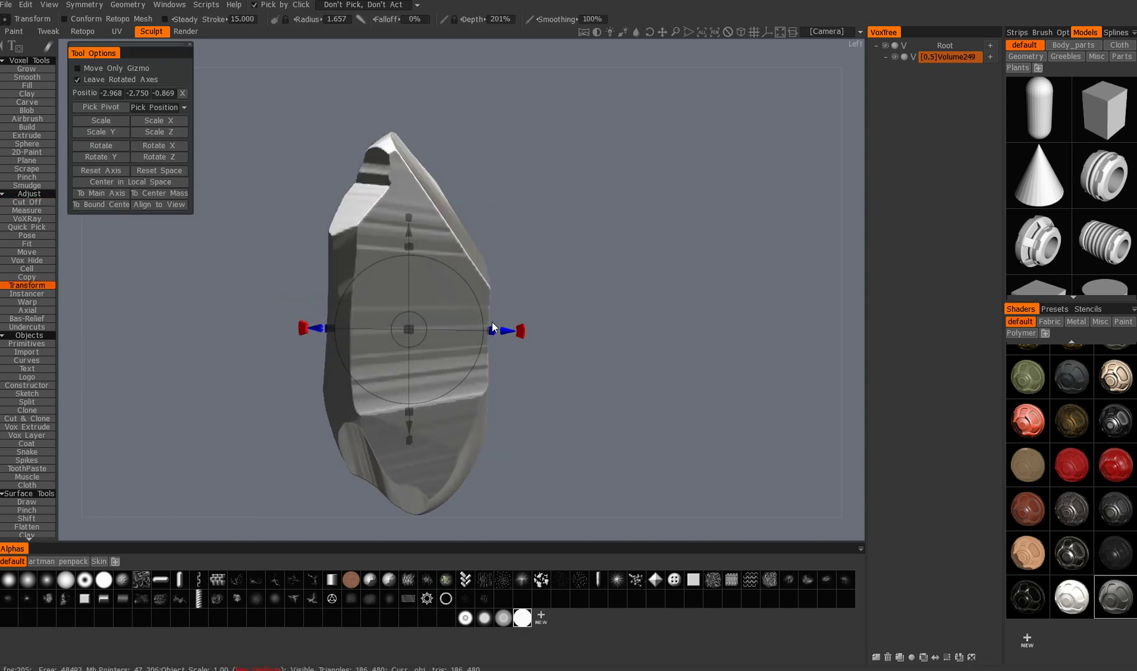
left_click_drag(411, 248, 412, 214)
left_click_drag(476, 173, 332, 261)
middle_click_drag(331, 262, 497, 223)
left_click_drag(497, 221, 466, 286)
Examine the stretched rock's facets from all sides and from close up
key("q")
right_click_drag(466, 286, 478, 311)
left_click_drag(479, 310, 455, 221)
middle_click_drag(455, 222, 436, 177)
left_click_drag(423, 139, 423, 168)
middle_click_drag(422, 168, 398, 280)
right_click_drag(398, 280, 335, 313)
left_click_drag(335, 312, 418, 241)
left_click_drag(472, 349, 407, 365)
middle_click_drag(408, 366, 368, 350)
left_click_drag(369, 350, 348, 348)
middle_click_drag(347, 348, 332, 335)
left_click_drag(333, 337, 285, 248)
left_click_drag(400, 293, 408, 296, "alt")
middle_click_drag(407, 296, 448, 271, "alt")
right_click_drag(404, 279, 442, 273, "alt")
left_click_drag(348, 319, 434, 310, "alt")
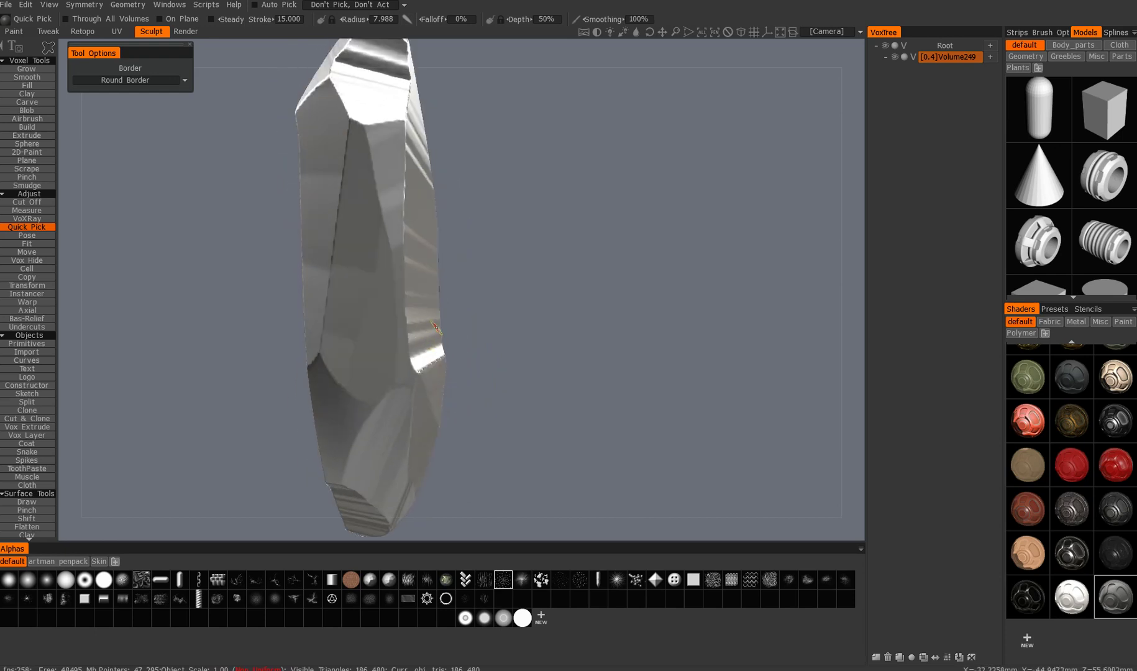
mouse_move(399, 357)
left_mouse_down()
mouse_move(333, 341)
mouse_move(298, 292)
mouse_move(343, 314)
left_mouse_up()
key("space")
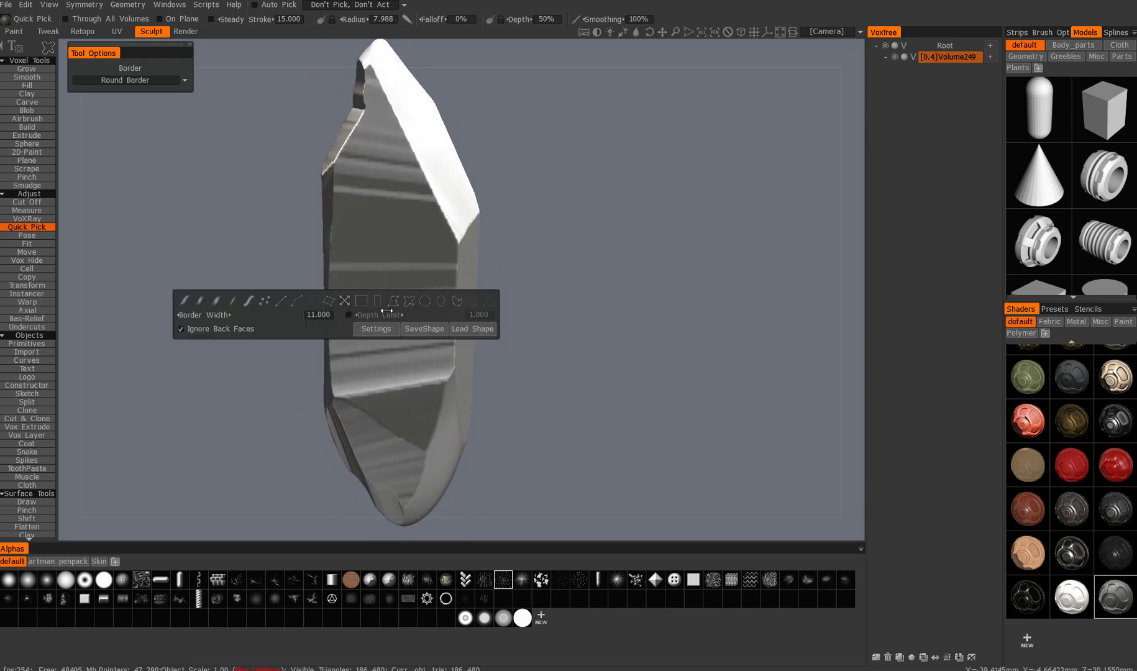
left_click_drag(289, 238, 303, 319)
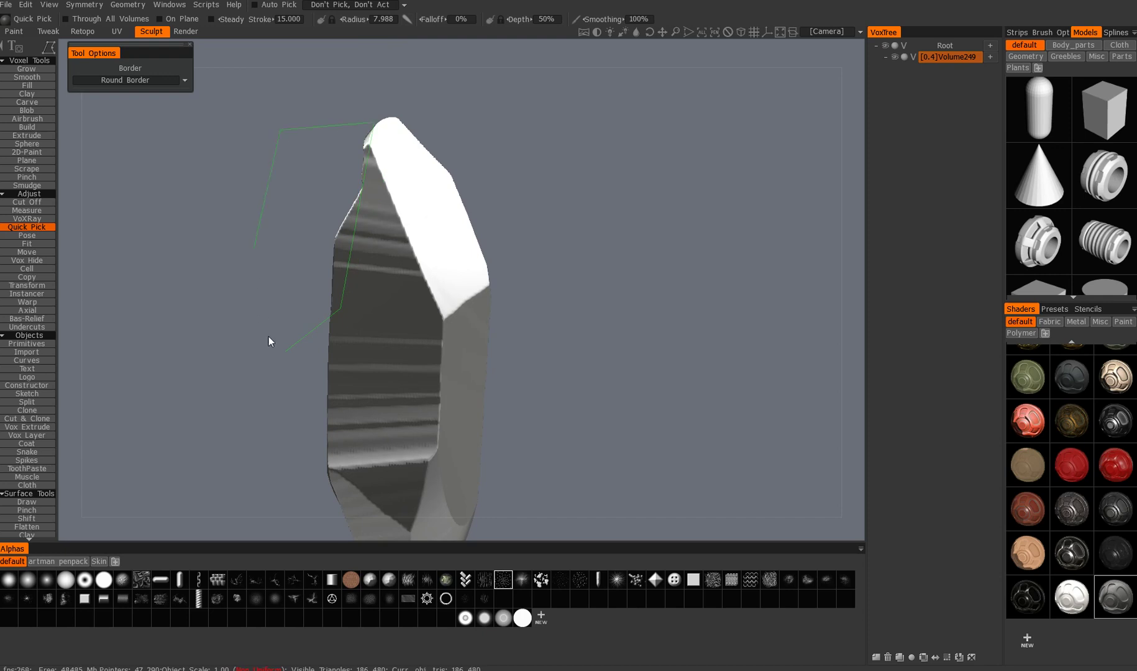
mouse_move(294, 353)
left_mouse_down()
mouse_move(234, 348)
mouse_move(310, 337)
left_mouse_up()
Switch to the Cut Off tool with the polygonal lasso as its cutting shape
key("c")
key("space")
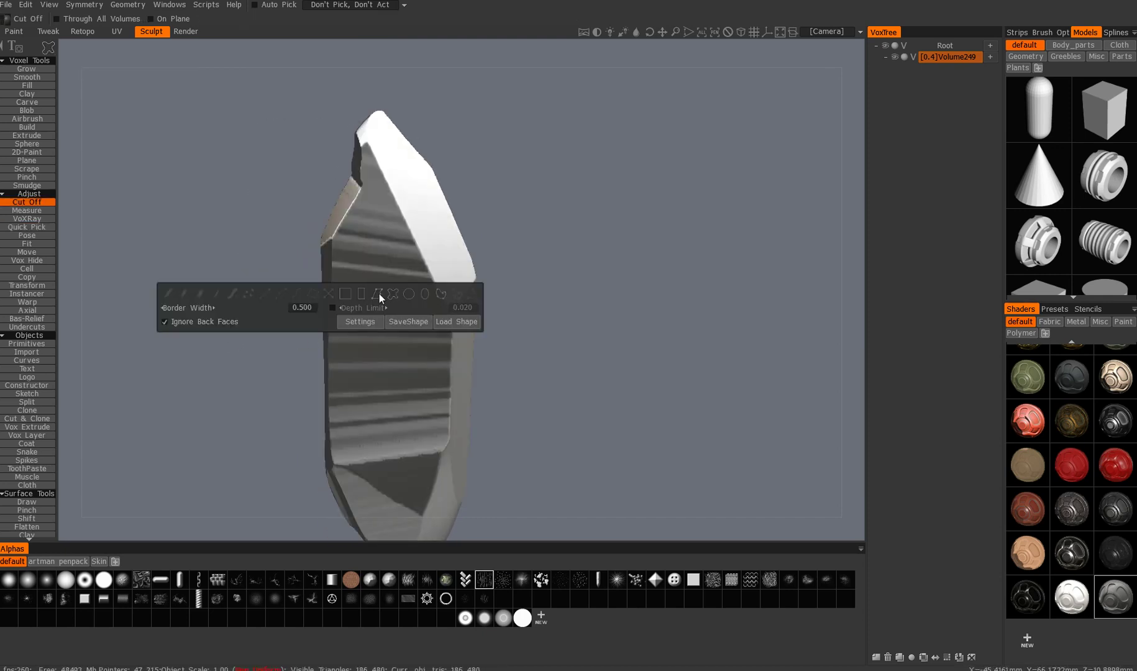
left_click(377, 293)
Try to cut a polygonal piece out of the rock's side, and undo the cut
left_click_drag(305, 252, 323, 307)
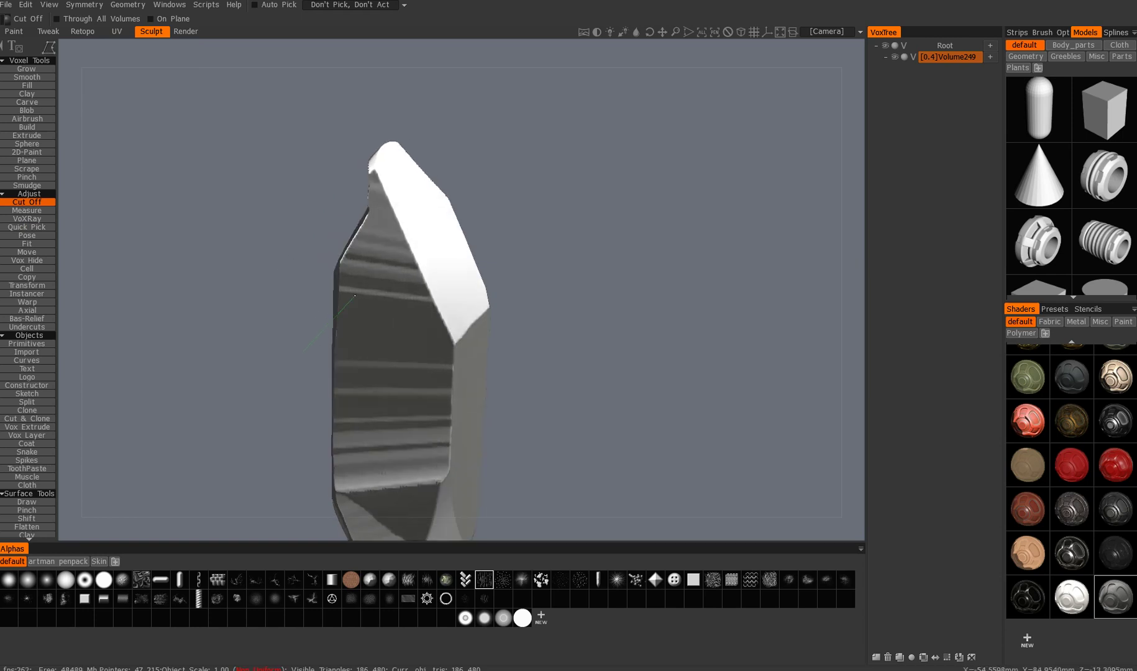
left_click(305, 353)
mouse_move(253, 338)
left_mouse_down()
mouse_move(413, 398)
mouse_move(418, 451)
mouse_move(391, 373)
mouse_move(366, 366)
mouse_move(415, 373)
left_mouse_up()
key("ctrl+z")
Cut polygonal notches into opposite sides of the rock's lower part with Cut Off
left_click_drag(415, 242, 331, 217, "alt")
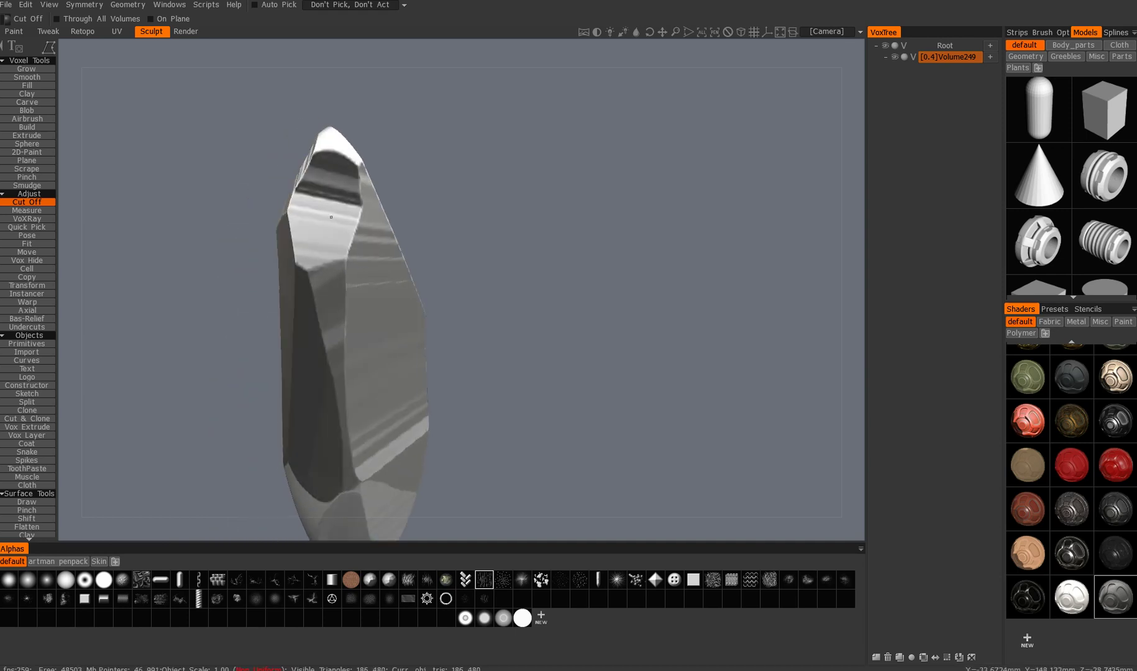
left_click_drag(351, 327, 384, 10)
left_click_drag(351, 354, 466, 323, "alt")
left_click(387, 275)
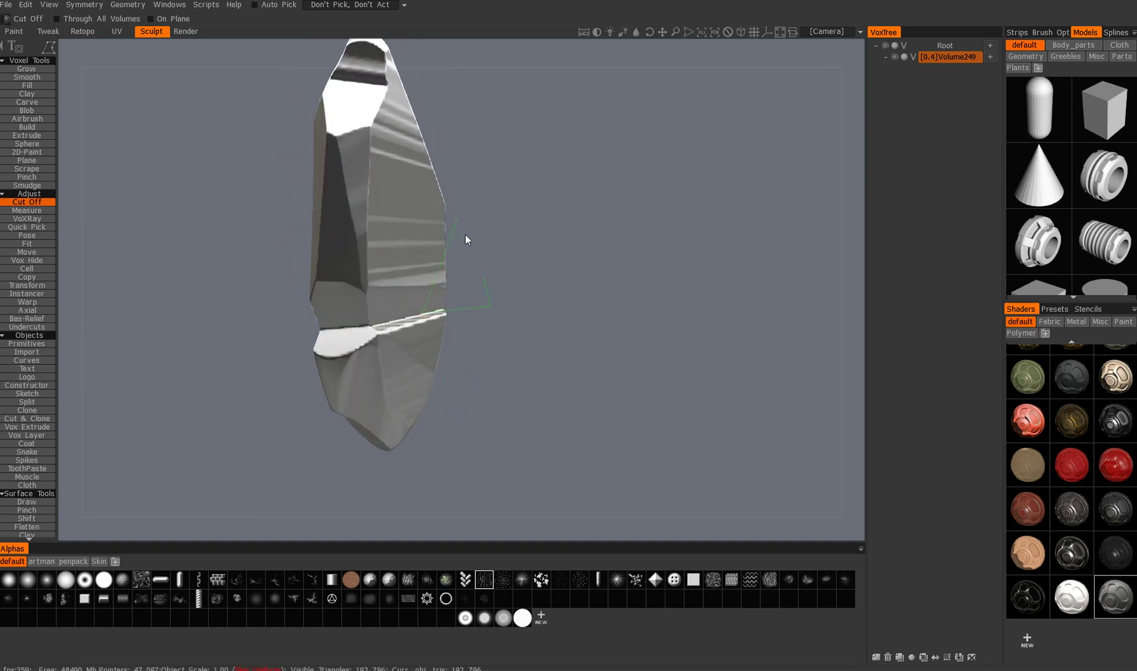
left_click(459, 218)
left_click_drag(428, 308, 335, 398, "alt")
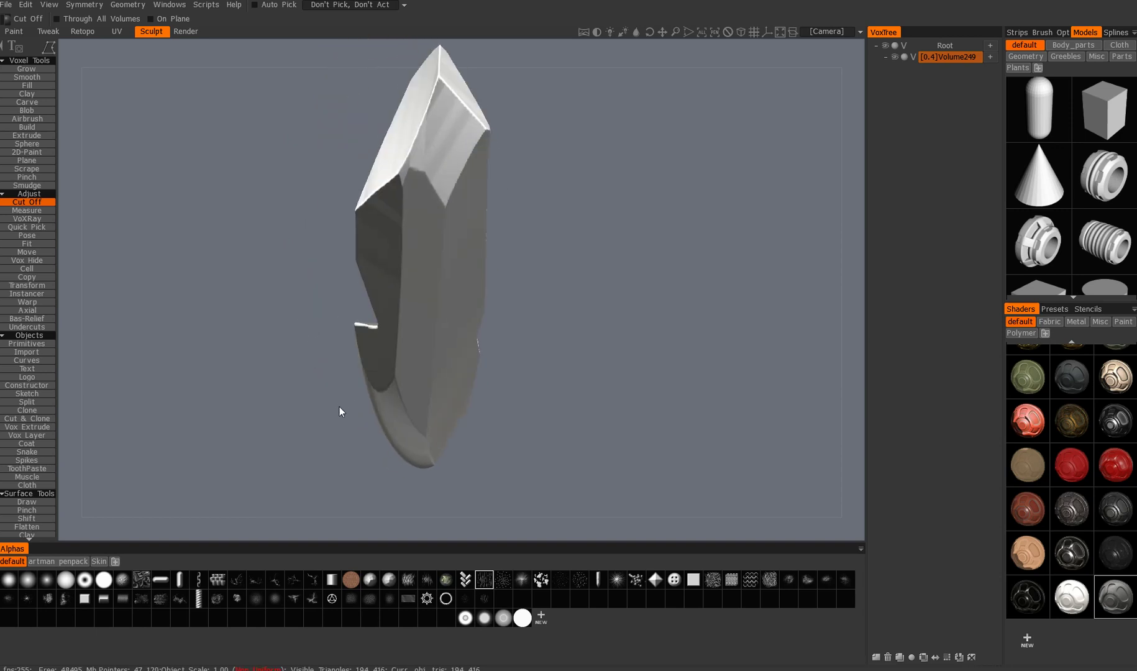
Switch Cut Off back to the freehand lasso and trim further facets off the rock's sides and notched area
mouse_move(260, 358)
left_mouse_down()
mouse_move(469, 389)
mouse_move(427, 267)
mouse_move(351, 348)
mouse_move(275, 330)
mouse_move(302, 337)
mouse_move(290, 337)
mouse_move(357, 401)
mouse_move(447, 315)
mouse_move(419, 338)
mouse_move(440, 335)
mouse_move(404, 291)
mouse_move(343, 295)
mouse_move(308, 352)
mouse_move(350, 381)
mouse_move(383, 350)
mouse_move(362, 369)
mouse_move(485, 374)
mouse_move(465, 327)
mouse_move(495, 349)
mouse_move(447, 285)
left_mouse_up()
key("space")
left_click(548, 371)
mouse_move(466, 449)
left_mouse_down()
mouse_move(332, 338)
mouse_move(410, 325)
left_mouse_up()
left_click_drag(339, 285, 265, 177)
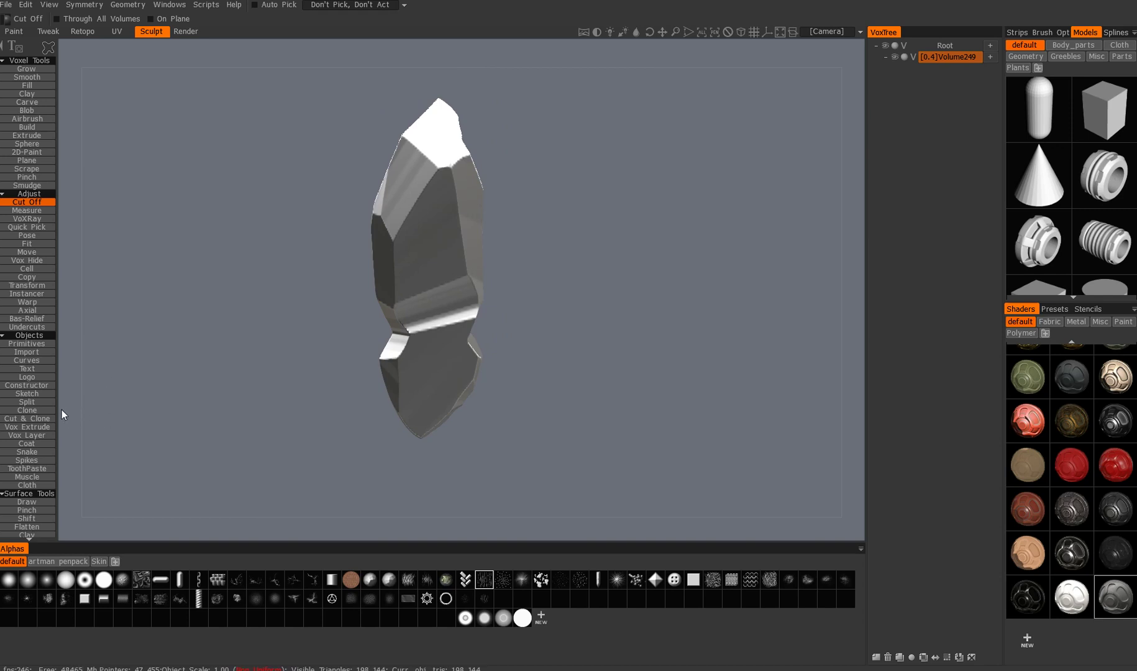
Activate the Split tool and turn the rock to a suitable side for splitting
left_click(41, 402)
left_click_drag(337, 273, 349, 333)
left_click_drag(301, 256, 373, 292)
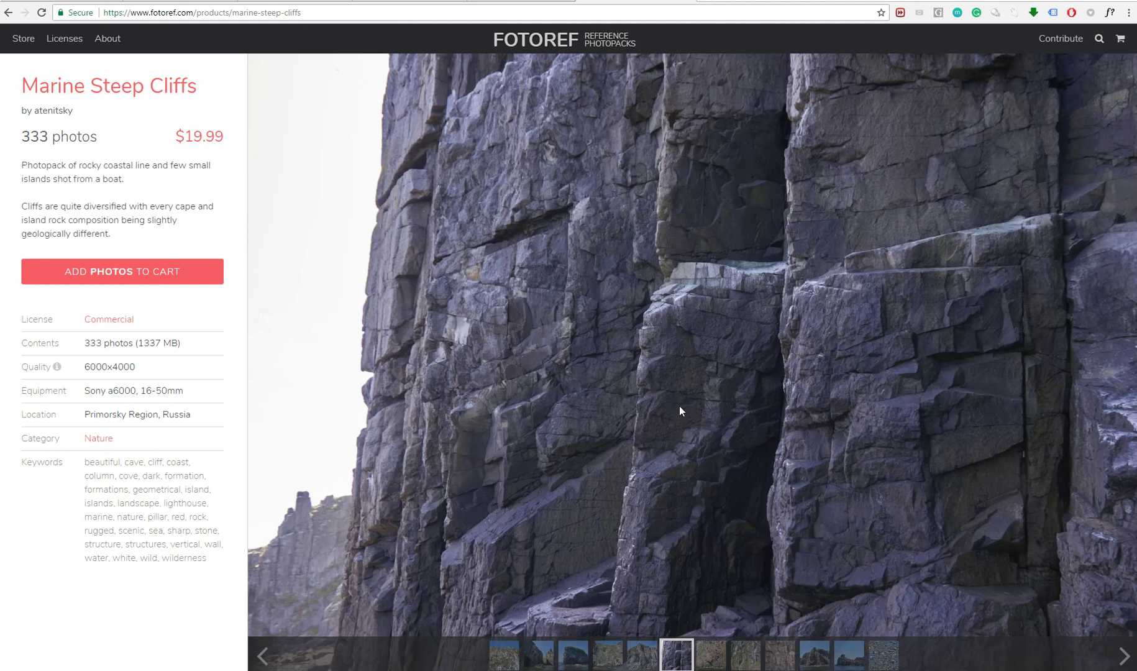
Look through several photos of the Marine Steep Cliffs photopack and return to the dark rock columns
left_click(640, 651)
left_click(598, 654)
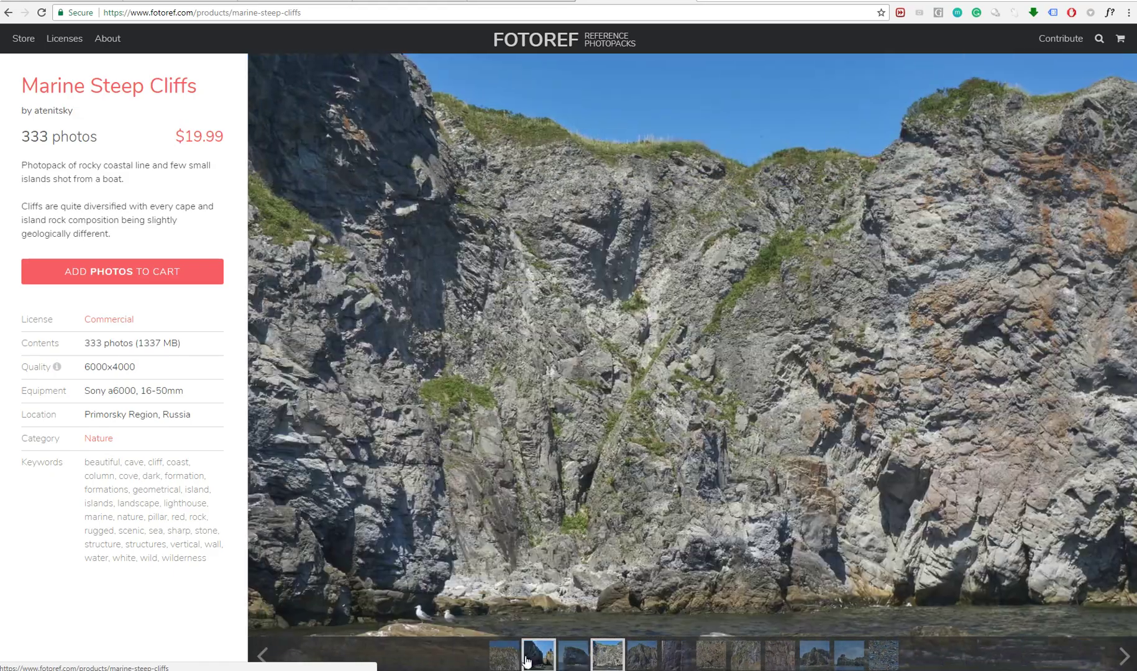
left_click(527, 661)
left_click(513, 660)
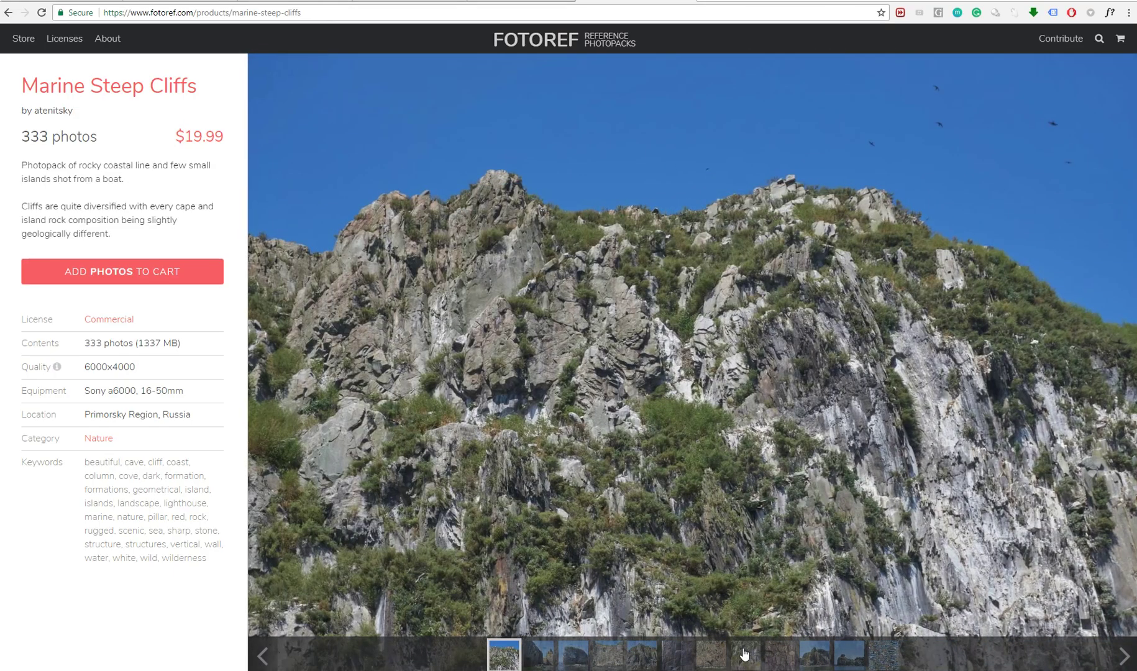
left_click(745, 655)
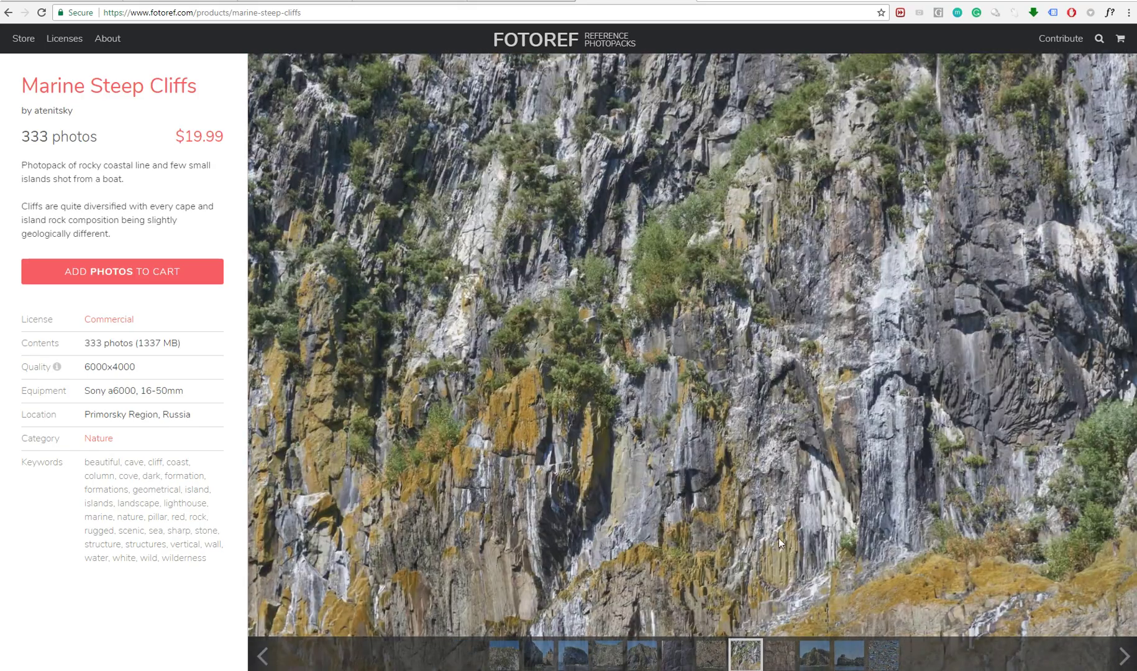
left_click(676, 655)
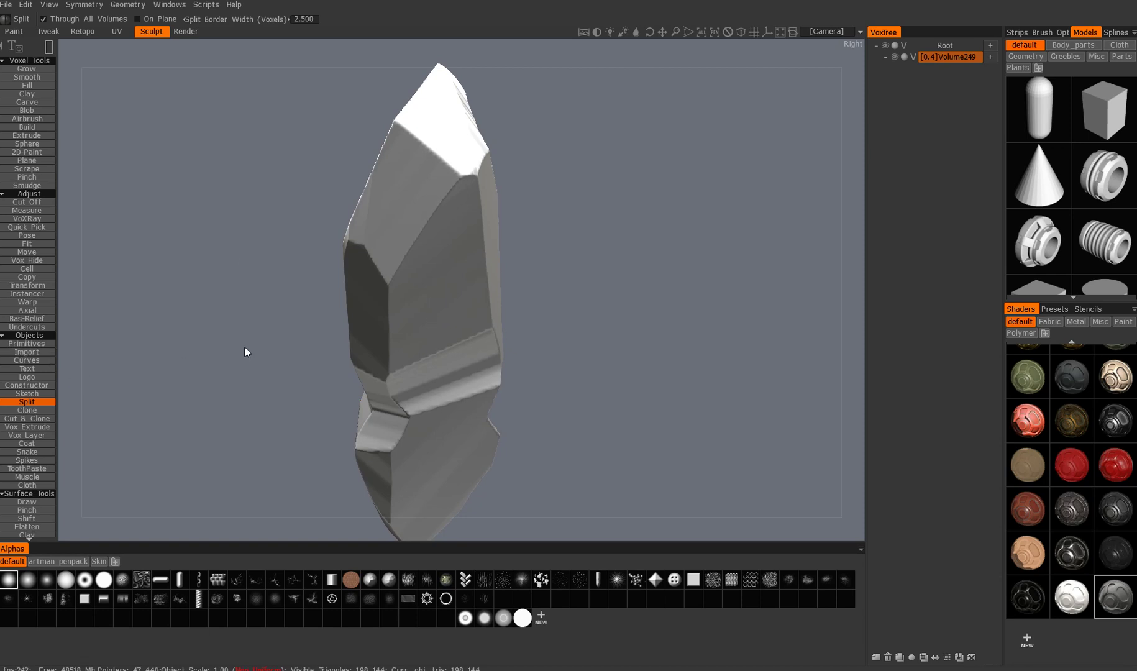
Set the Split shape to the freehand lasso, try splitting a piece from the rock's front, and undo it
key("space")
key("space")
key("space")
middle_click_drag(454, 348, 438, 363)
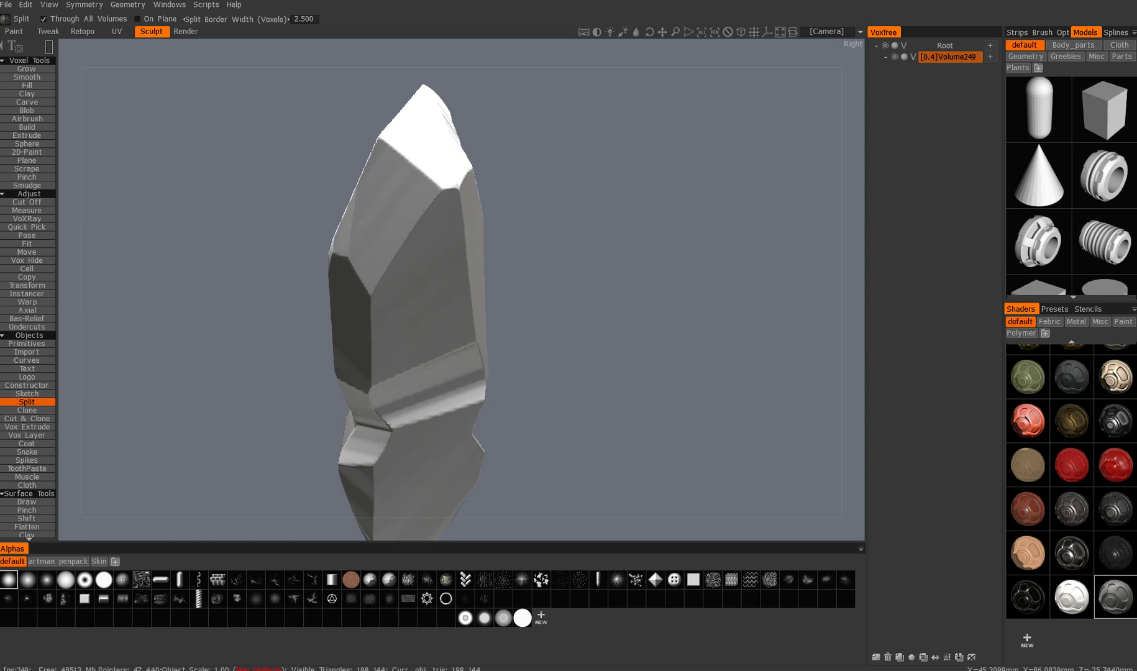
key("space")
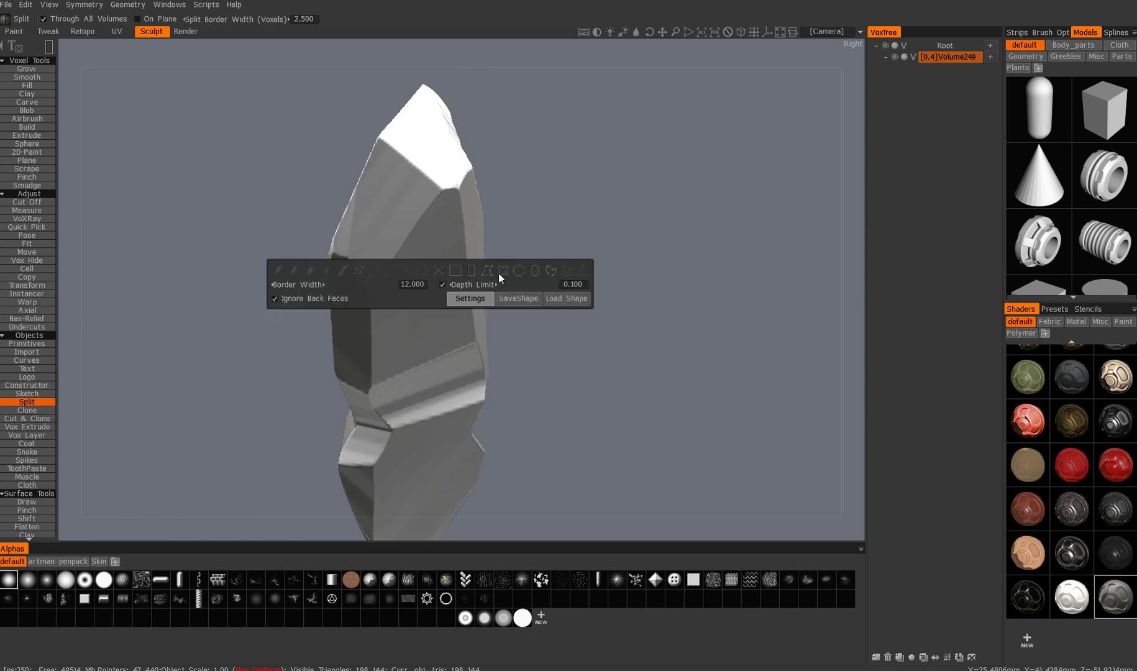
left_click(499, 273)
left_click_drag(407, 159, 438, 165, "alt")
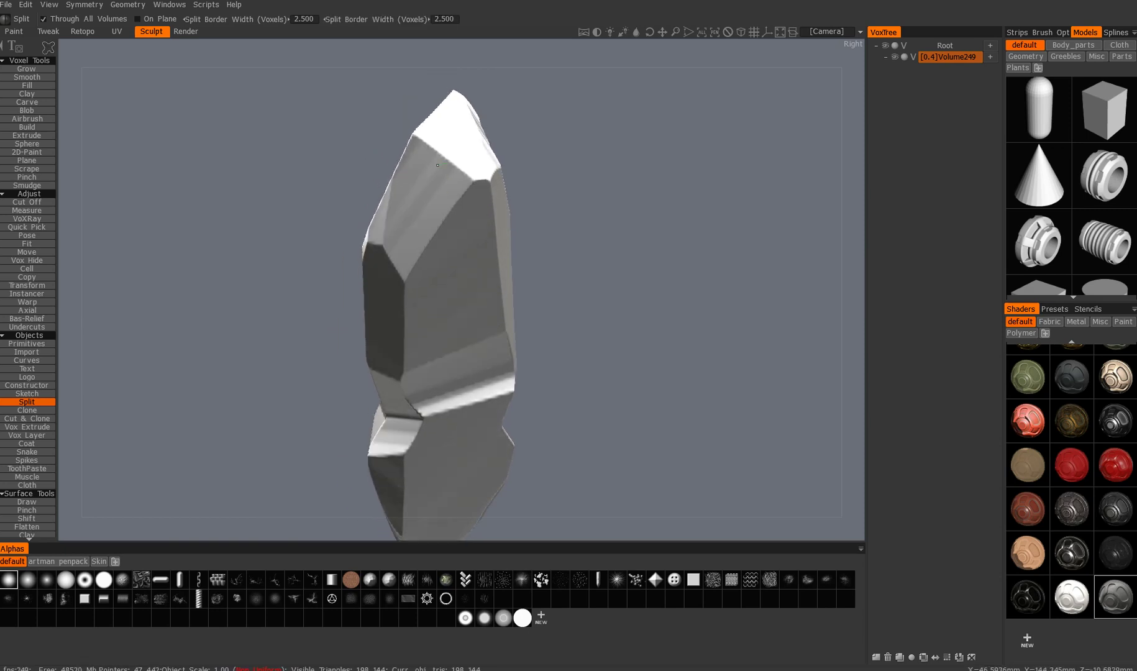
left_click_drag(447, 303, 340, 297, "alt")
left_click_drag(369, 339, 429, 348, "alt")
key("ctrl+z")
Set the Split border width to -0.1 voxels
left_click_drag(437, 185, 453, 24, "alt")
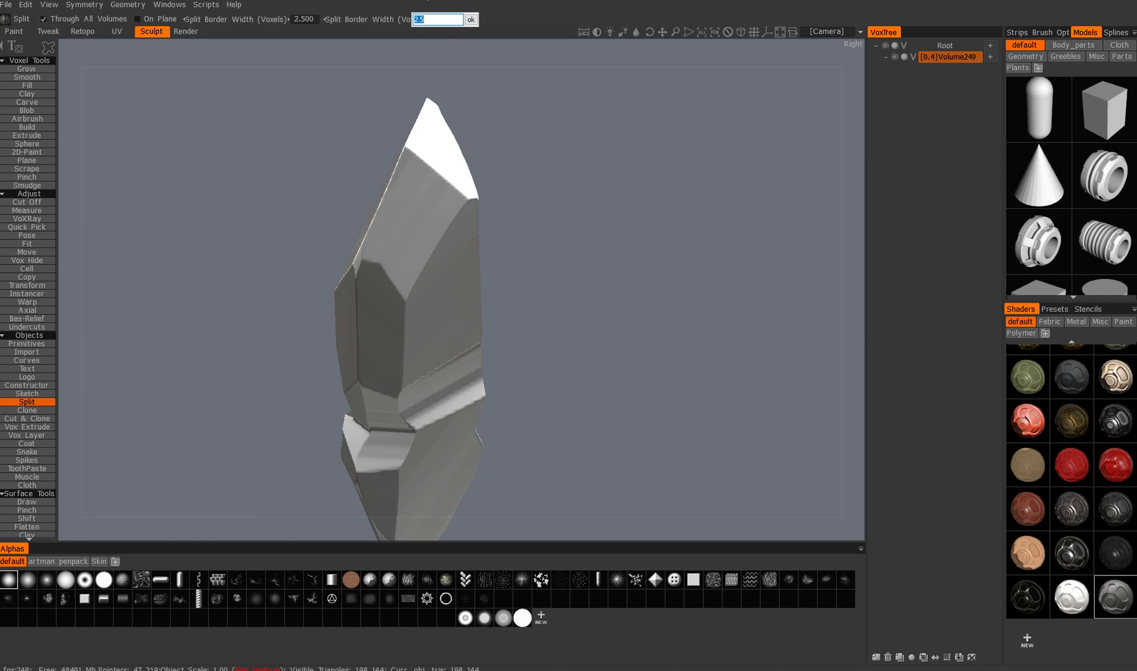
type("-0.1")
key("Return")
Try several freehand splits on the rock's front facets with the new border width, undoing them
left_click_drag(529, 304, 521, 286, "alt")
mouse_move(463, 151)
left_mouse_down()
mouse_move(535, 235)
mouse_move(365, 283)
mouse_move(407, 313)
mouse_move(501, 339)
mouse_move(470, 205)
left_mouse_up()
key("ctrl+z")
mouse_move(373, 387)
left_mouse_down()
mouse_move(376, 404)
mouse_move(435, 366)
mouse_move(397, 348)
left_mouse_up()
key("ctrl+z")
mouse_move(466, 181)
left_mouse_down()
mouse_move(407, 268)
mouse_move(440, 288)
left_mouse_up()
key("ctrl+z")
left_click_drag(432, 156, 492, 233)
key("ctrl+z")
left_click_drag(460, 156, 489, 163, "alt")
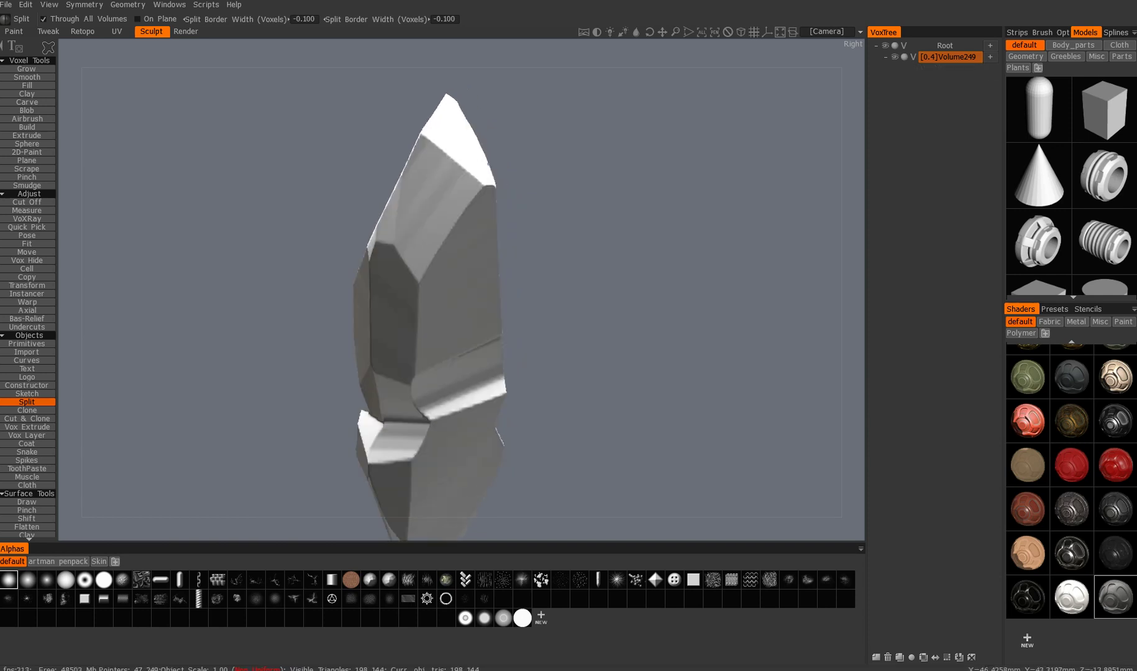
left_click_drag(463, 261, 429, 271, "alt")
left_click_drag(460, 228, 449, 230)
mouse_move(432, 299)
left_mouse_down("alt")
mouse_move(491, 314)
mouse_move(452, 317)
left_mouse_up("alt")
key("ctrl+z")
Switch Split to the polygonal lasso and split a tall slab out of the rock's upper front face
key("space")
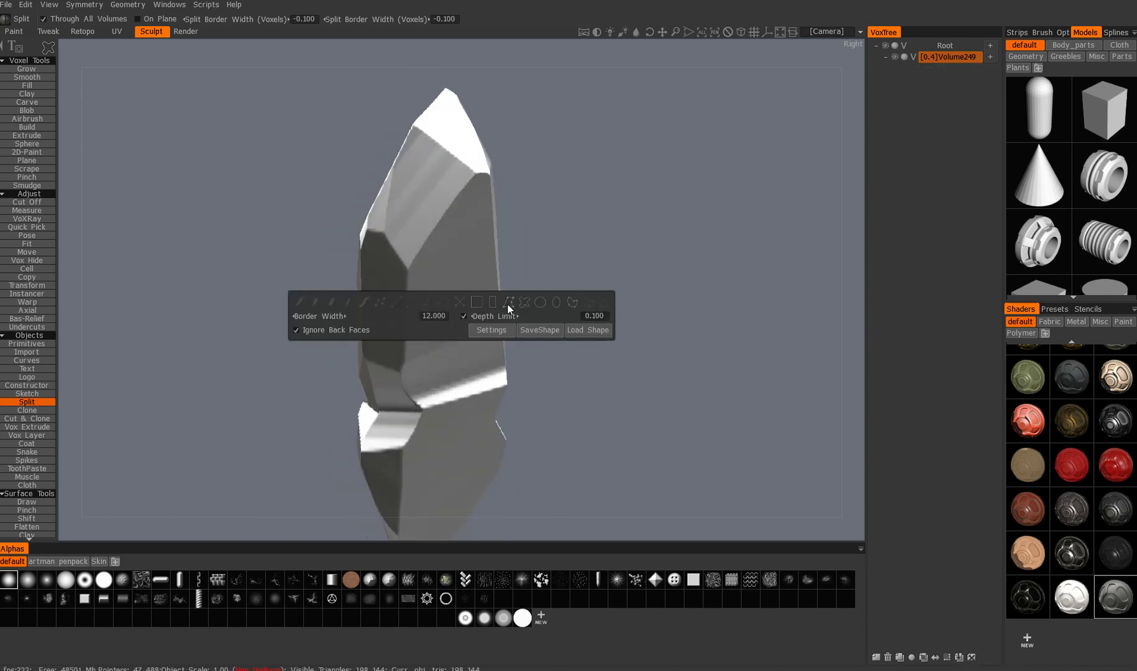
left_click(509, 302)
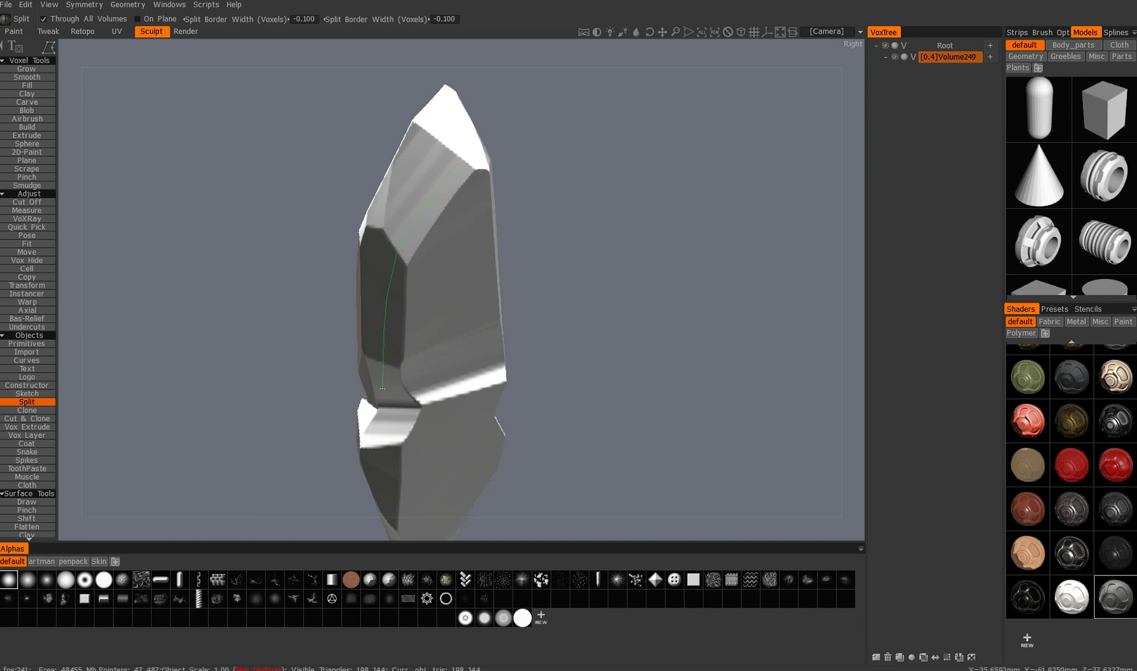
left_click(454, 166)
left_click_drag(454, 166, 470, 248, "alt")
Select the split-off slab and shift it slightly against the main rock with Transform
key("h")
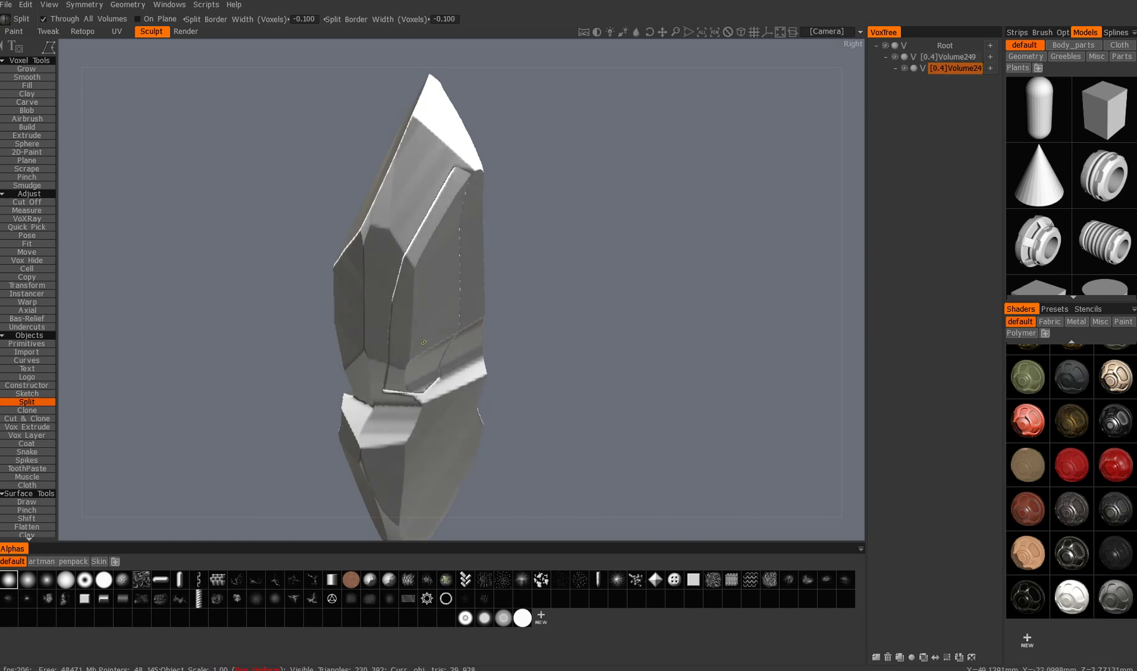
key("t")
left_click_drag(507, 381, 529, 383)
left_click_drag(329, 374, 373, 416, "alt")
left_click_drag(398, 312, 414, 309)
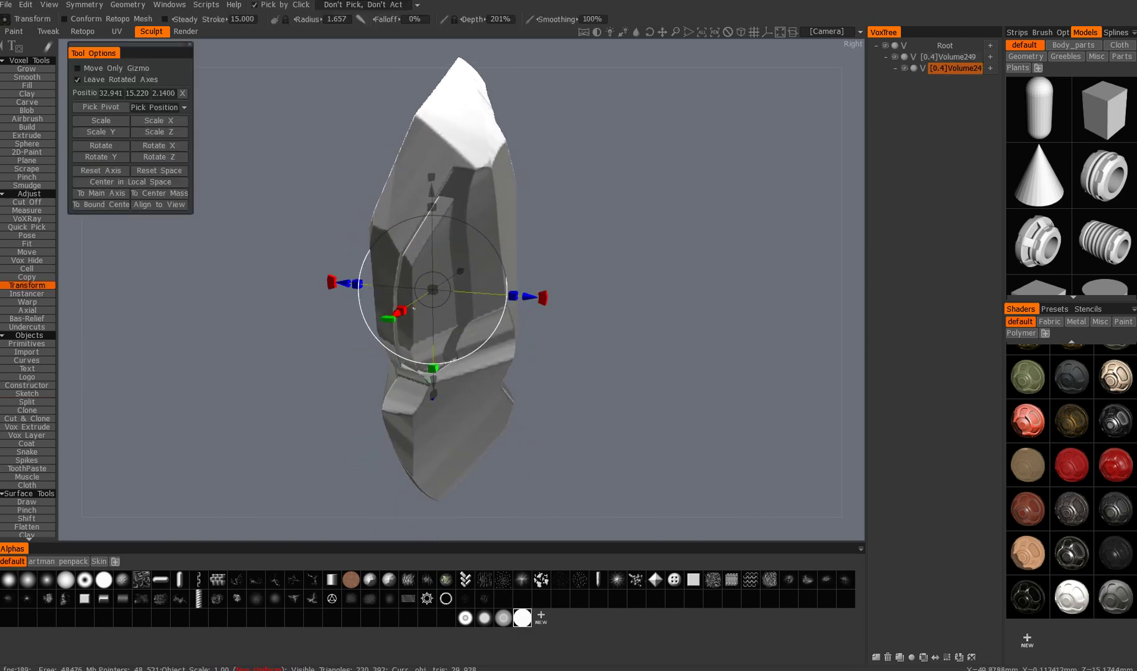
left_click_drag(526, 298, 529, 298)
left_click_drag(562, 367, 526, 345)
left_click_drag(360, 310, 347, 313)
mouse_move(495, 300)
left_mouse_down("alt")
mouse_move(520, 318)
mouse_move(511, 309)
left_mouse_up("alt")
left_click_drag(531, 237, 548, 163)
Select the main rock volume and split its lower front section off with a polygonal outline below the notch
key("h")
left_click_drag(468, 429, 465, 170, "alt")
left_click(466, 390)
key("s")
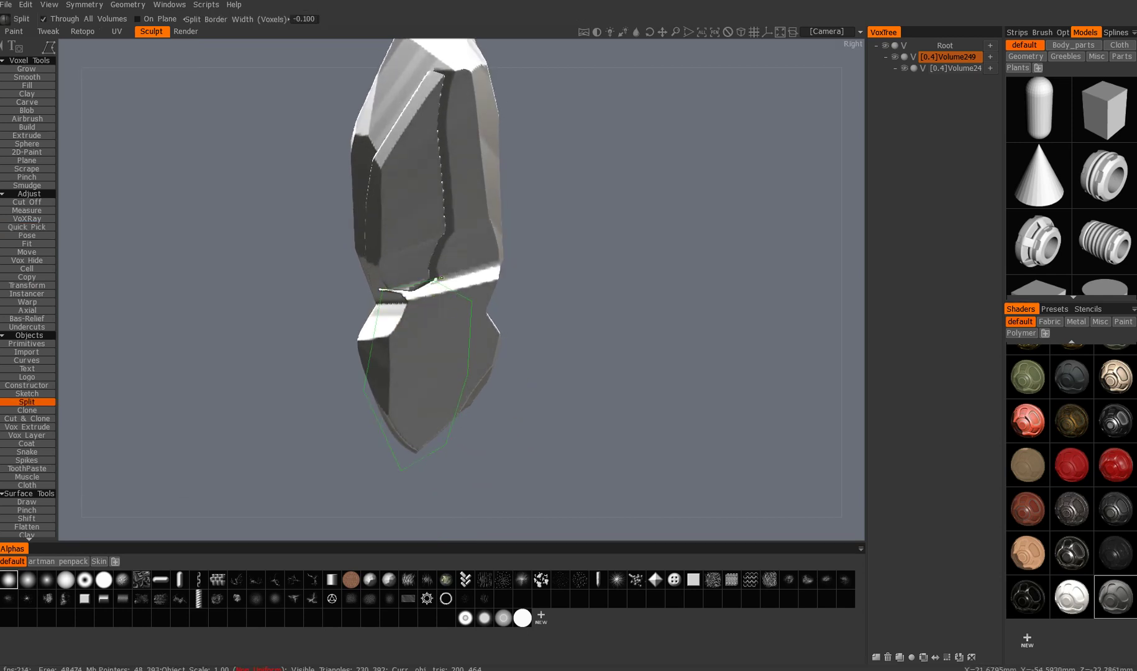
left_click(441, 278)
left_click_drag(442, 277, 461, 280, "alt")
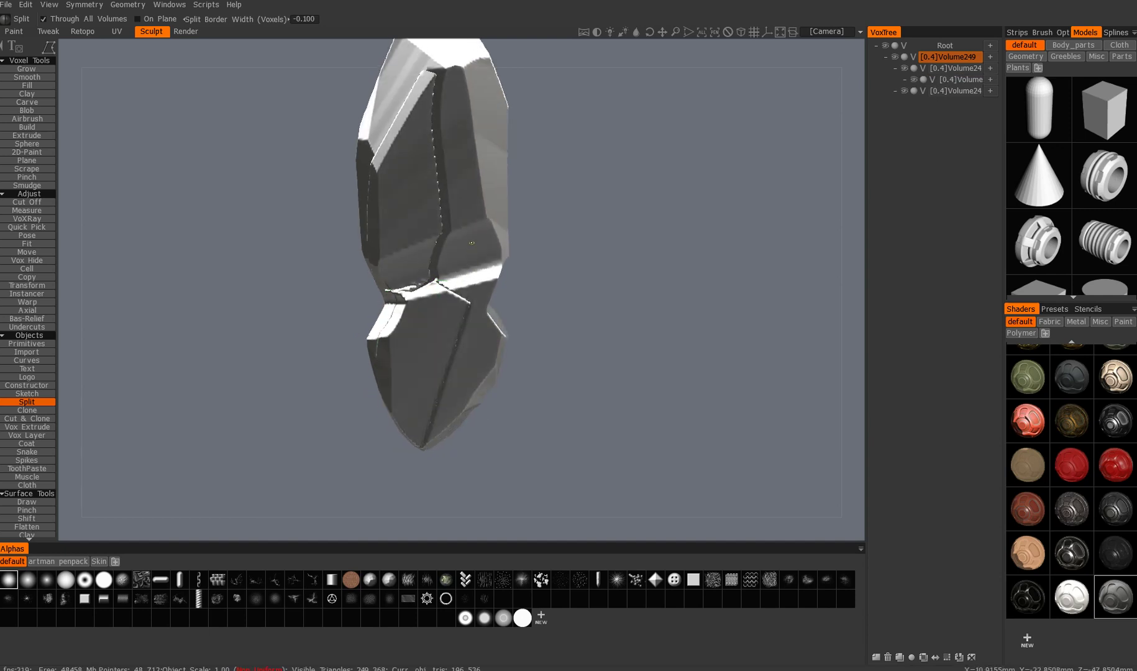
Split a small wedge and a block below the peak off the rock's upper front face with polygonal outlines
left_click(479, 141)
left_click_drag(479, 140, 460, 203, "alt")
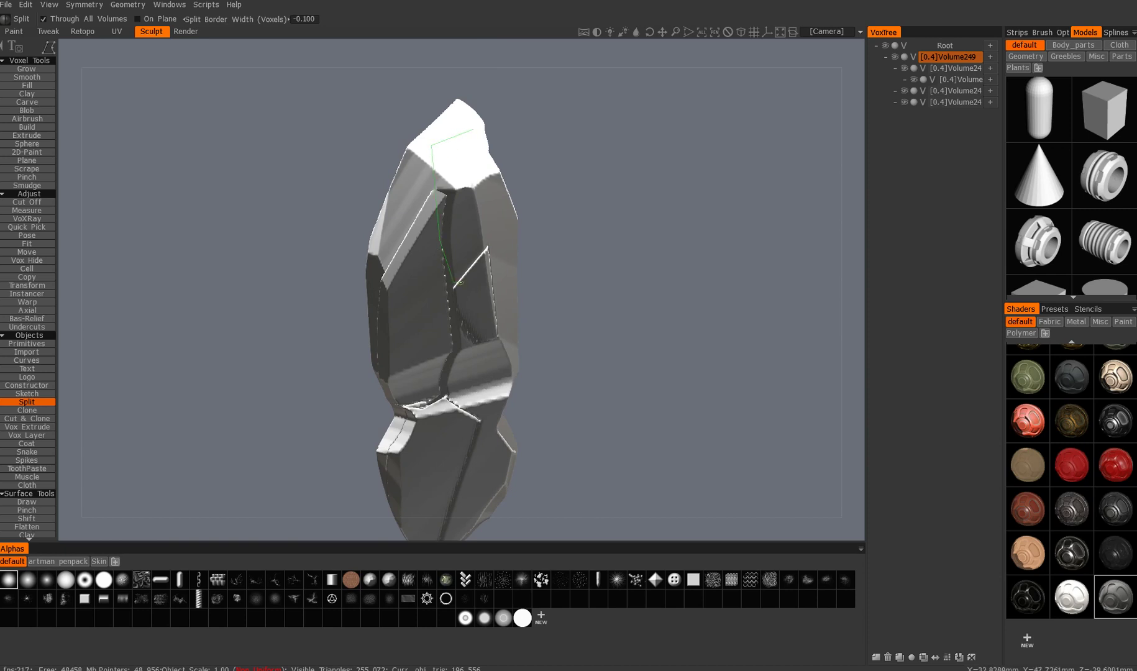
left_click(473, 131)
middle_click_drag(473, 131, 468, 51, "alt")
left_click_drag(463, 202, 453, 229, "alt")
key("ctrl+z")
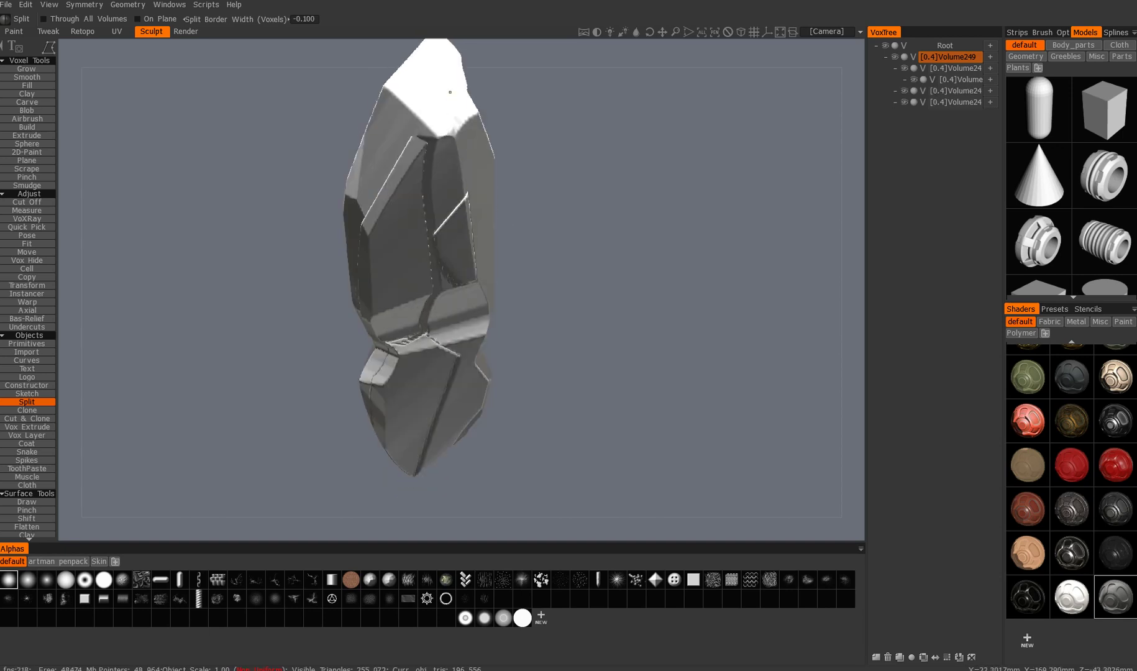
left_click(460, 85)
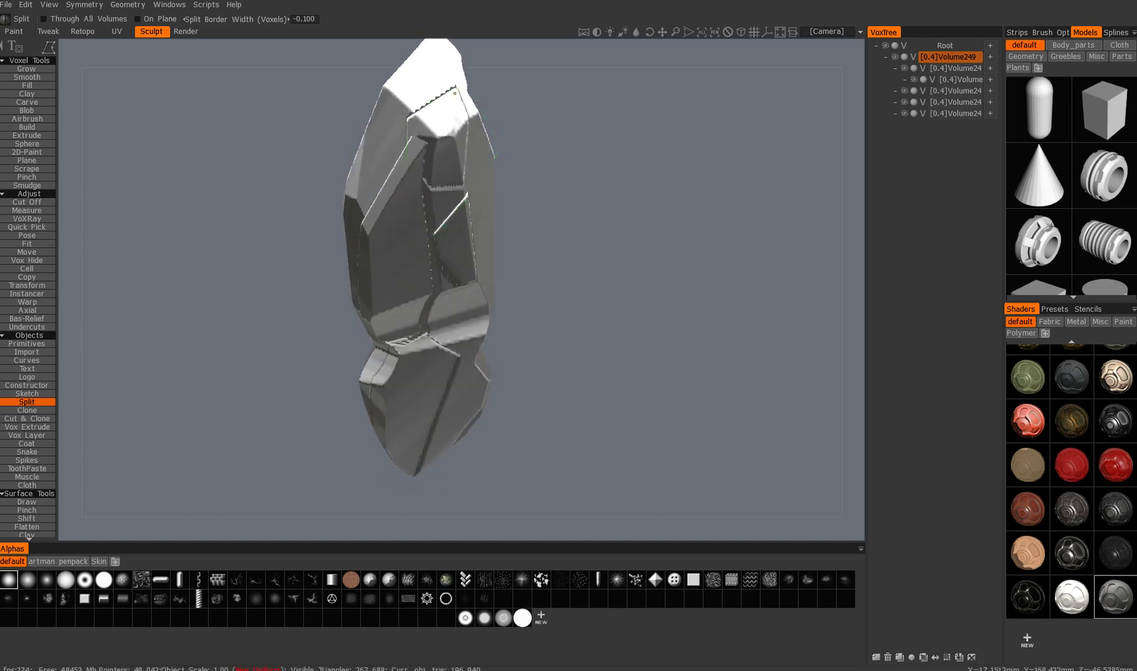
Split a long slab off the rock's side facet and a small piece off the narrow front facet
left_click_drag(460, 243, 419, 229, "alt")
left_click_drag(522, 230, 540, 231, "alt")
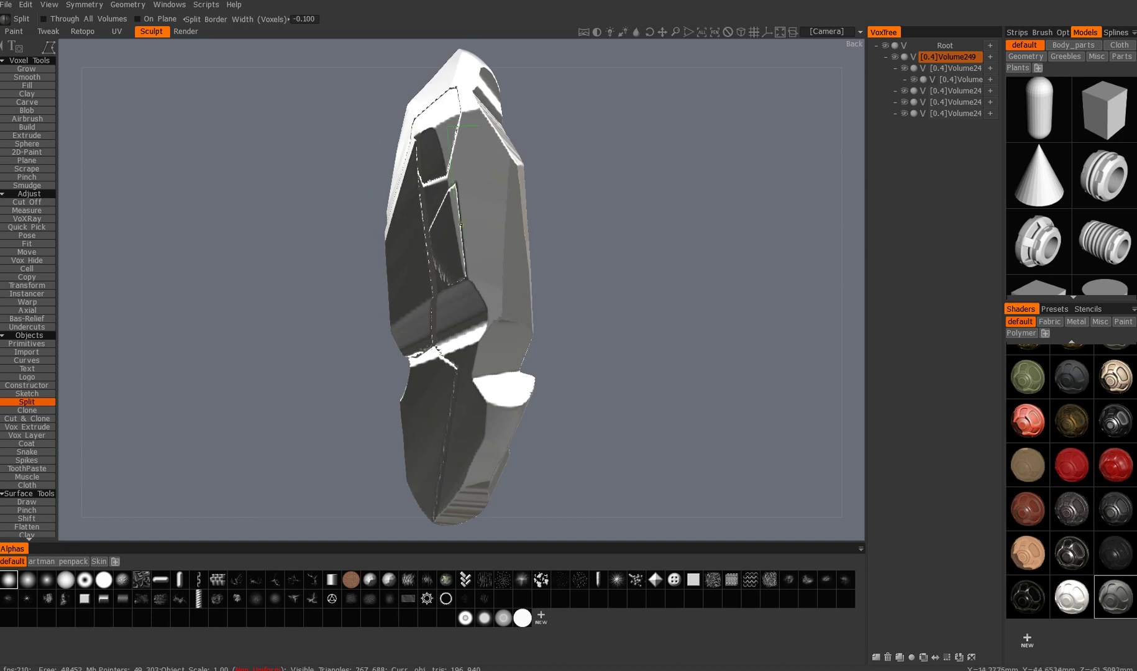
left_click(479, 122)
left_click_drag(480, 121, 433, 198, "alt")
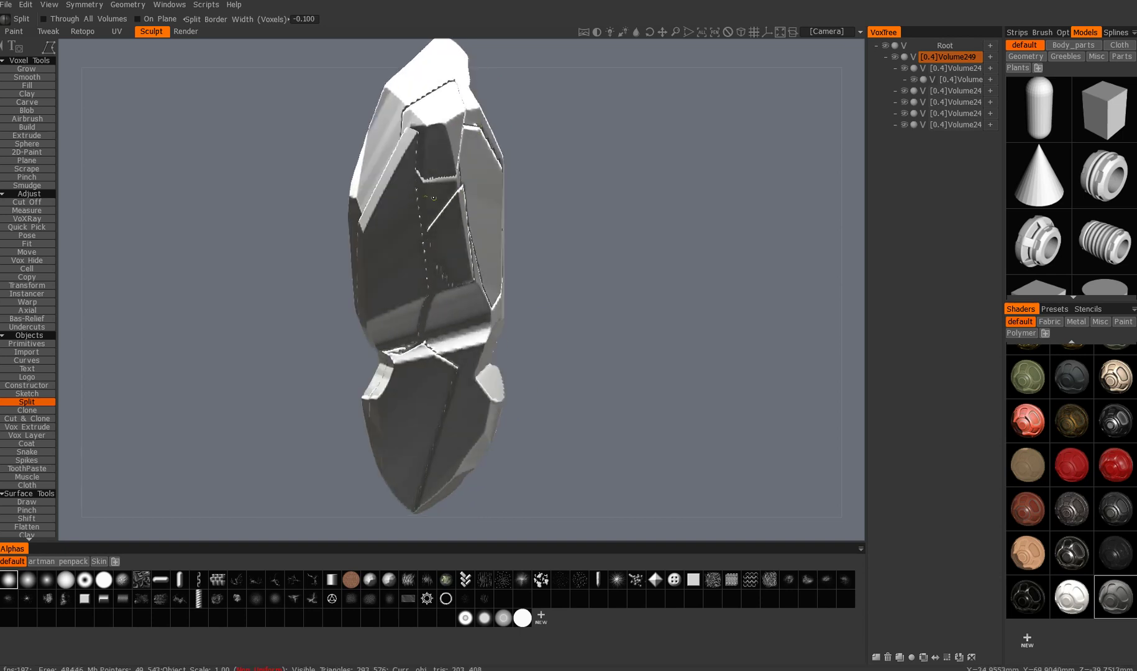
left_click(430, 155)
Select the long side slab and push it slightly into the rock with Transform, to Z position -51.21
left_click_drag(430, 156, 502, 305, "alt")
key("t")
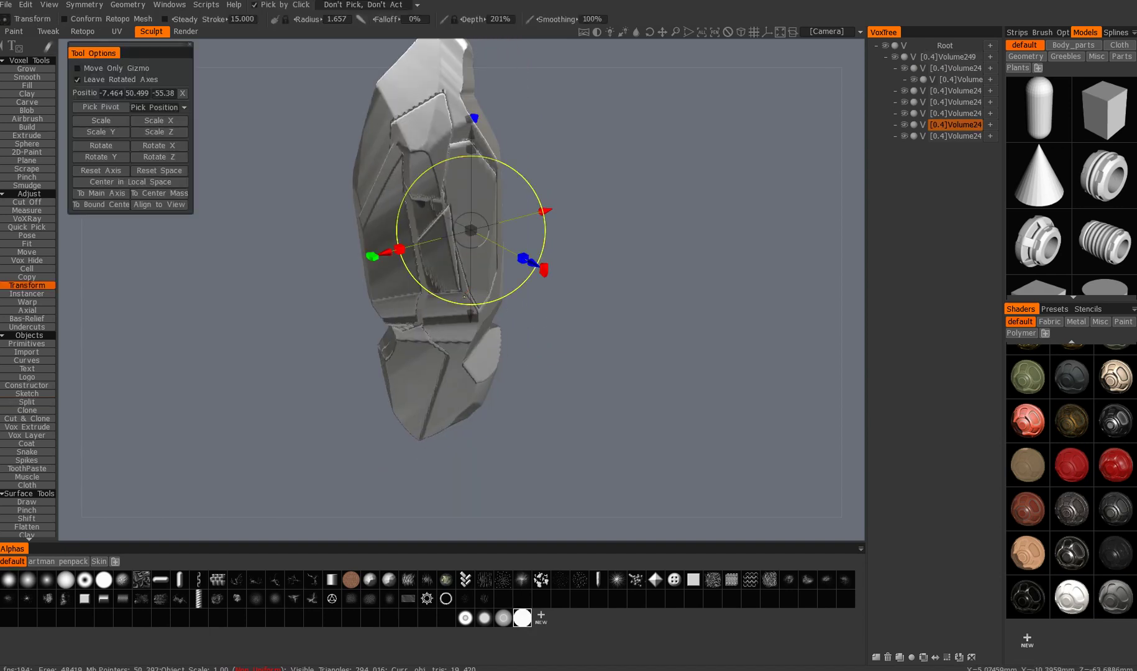
left_click_drag(478, 351, 407, 251, "alt")
left_click_drag(309, 287, 311, 297)
left_click_drag(335, 388, 462, 375, "alt")
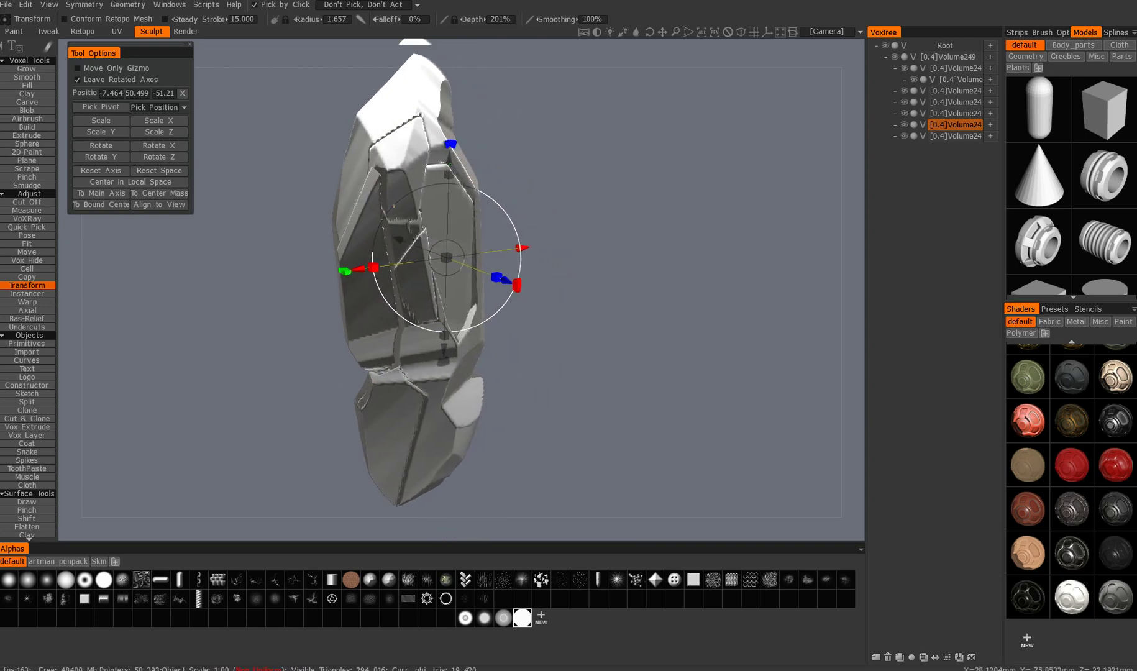
Choose the voxel Clay tool with a soft round alpha and set its radius to 3.046 and depth to 339%
scroll(459, 418, "up", 3)
left_click(33, 101)
left_click(34, 94)
left_click_drag(531, 267, 429, 270, "alt")
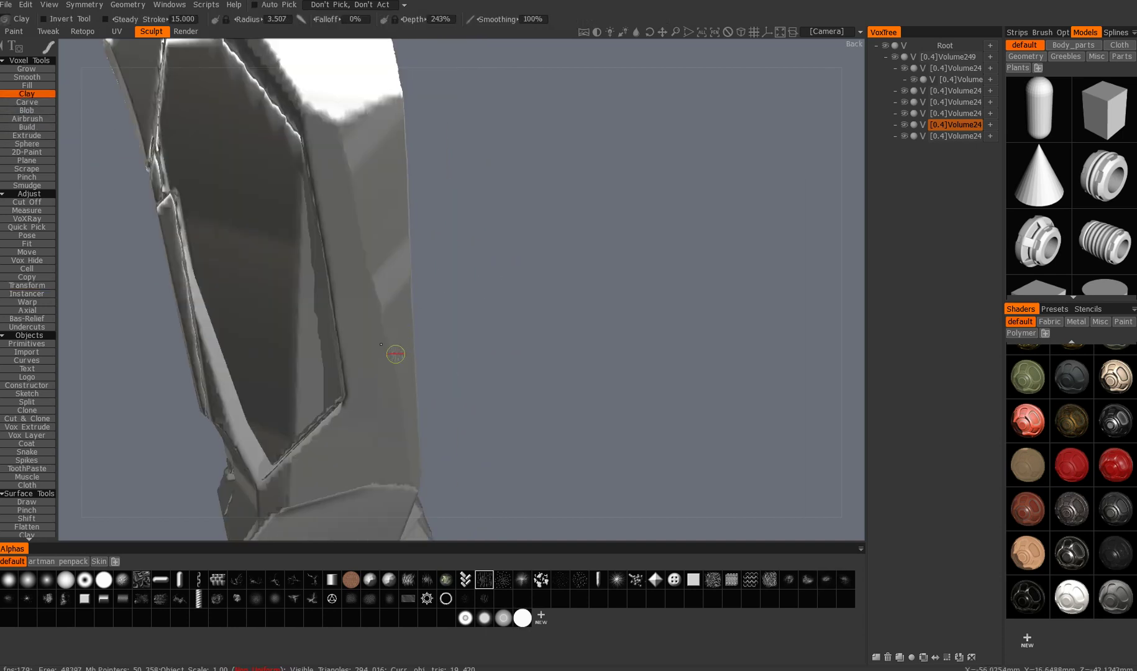
middle_click_drag(373, 361, 387, 354, "alt")
right_click_drag(387, 354, 380, 350)
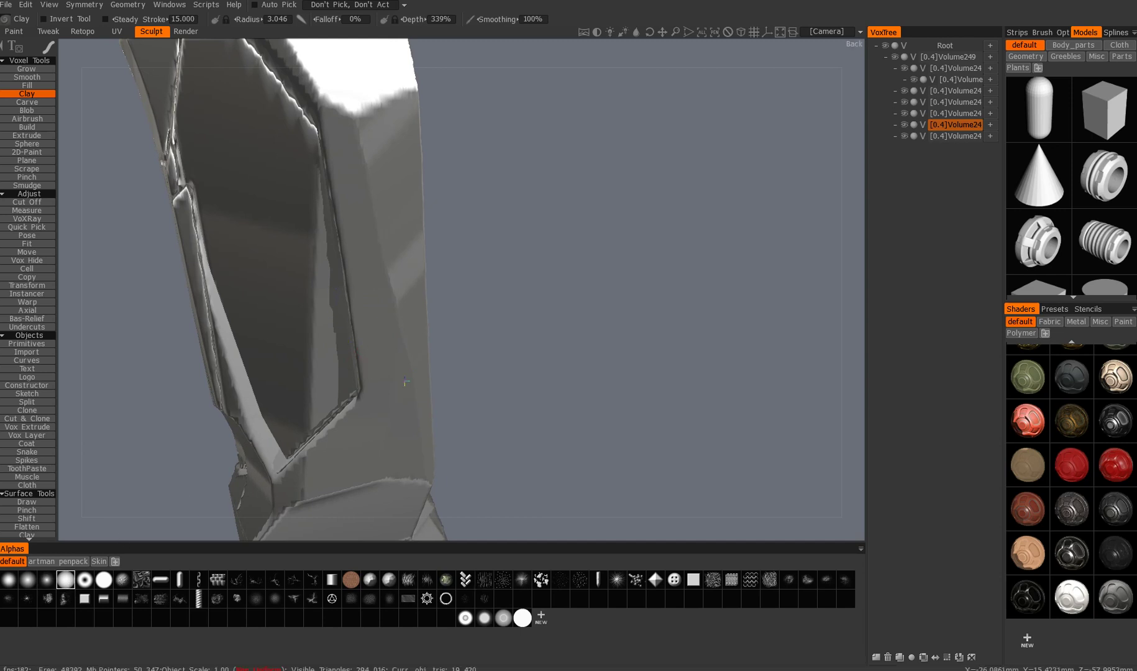
scroll(391, 277, "down", 3)
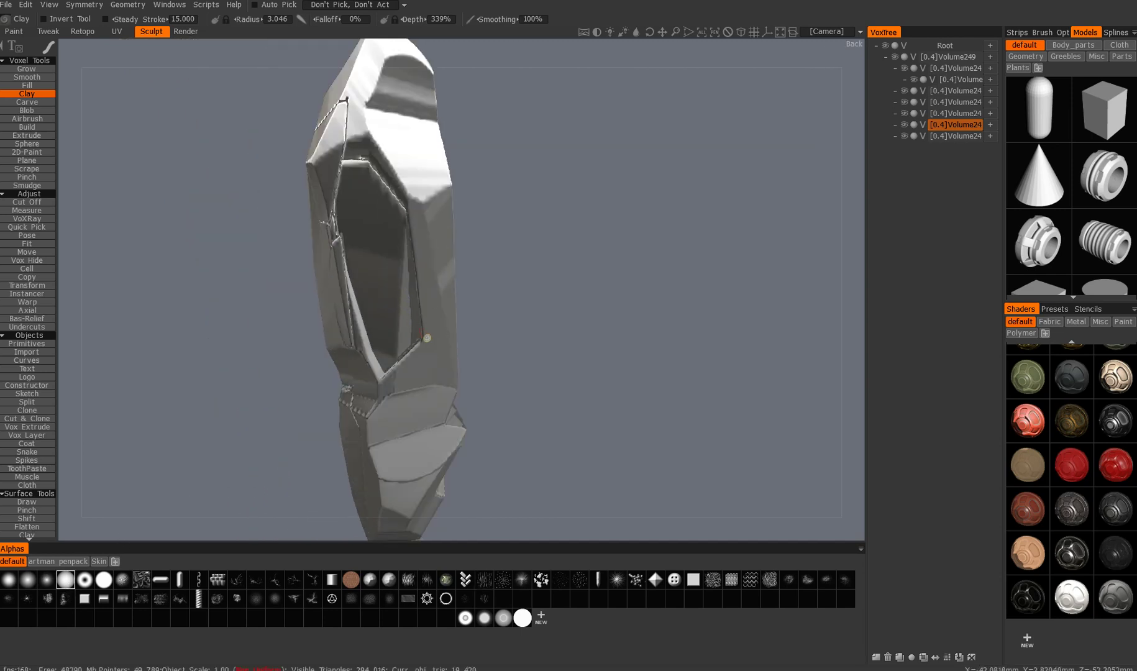
Select the main rock, rework the edge of the gap beside the side slab with Clay strokes, and reselect the slab
middle_click_drag(427, 338, 424, 307)
key("h")
left_click_drag(435, 345, 407, 329, "alt")
left_click_drag(424, 267, 457, 362)
left_click_drag(328, 316, 414, 317)
key("h")
middle_click_drag(404, 289, 374, 334)
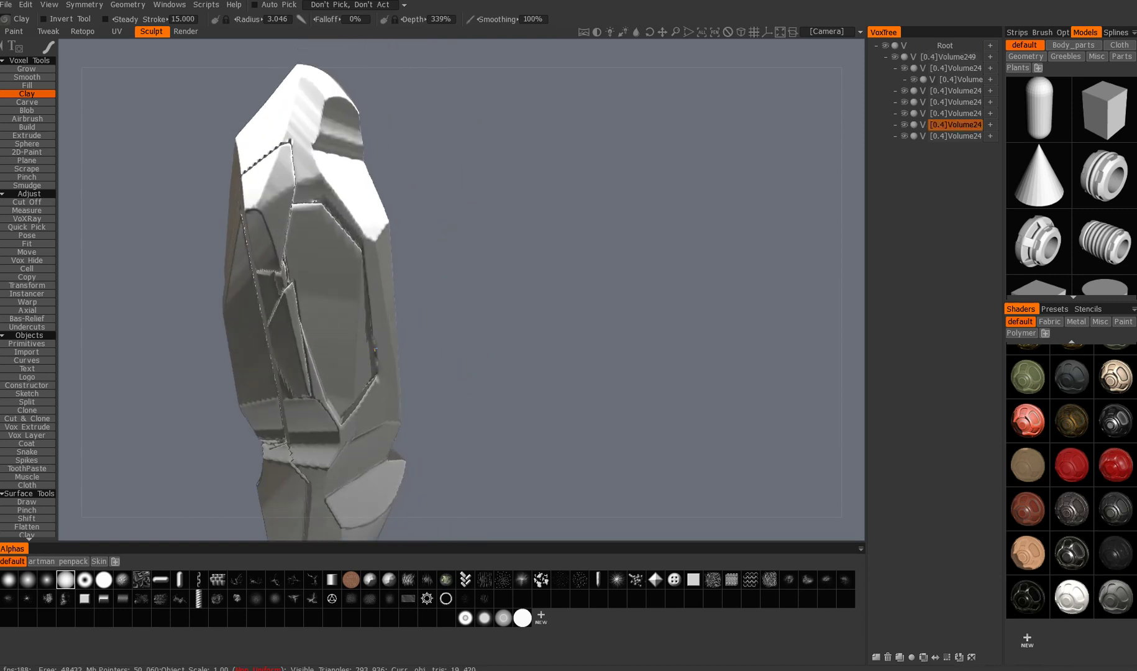
Switch to Transform and select the small split-off wedge on the rock's front face
left_click_drag(373, 334, 300, 321, "alt")
key("t")
middle_click_drag(328, 291, 356, 293)
left_click_drag(366, 299, 336, 193, "alt")
key("h")
mouse_move(426, 272)
left_mouse_down("alt")
mouse_move(457, 266)
mouse_move(435, 254)
left_mouse_up("alt")
left_click(447, 259)
right_click_drag(424, 274, 416, 467, "alt")
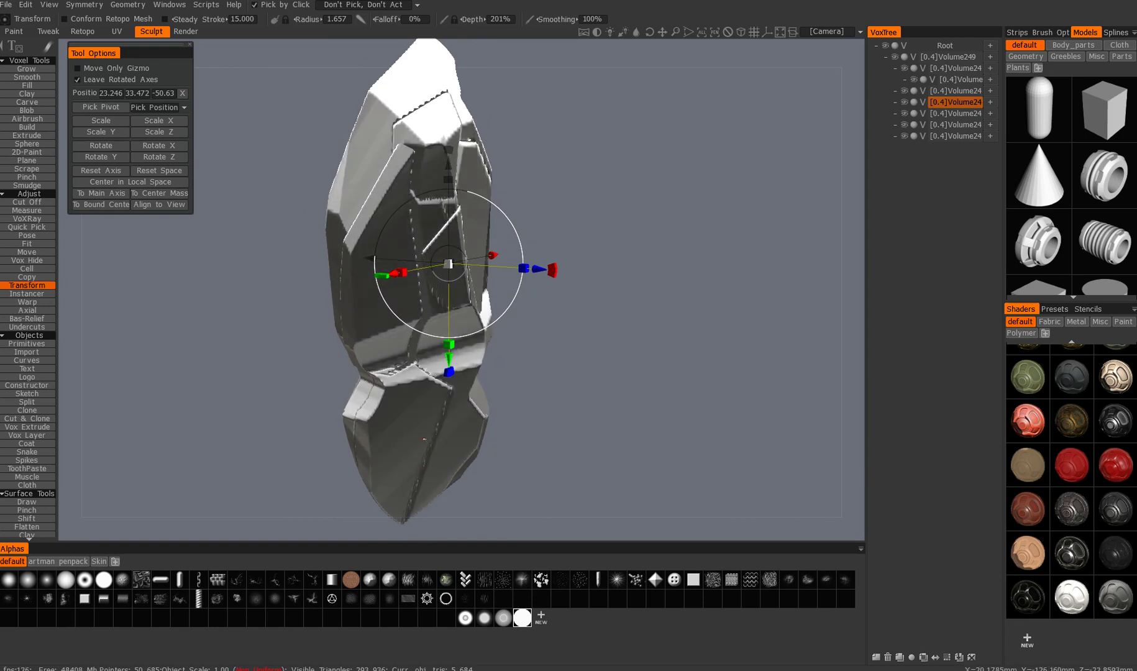
left_click_drag(416, 435, 345, 411, "alt")
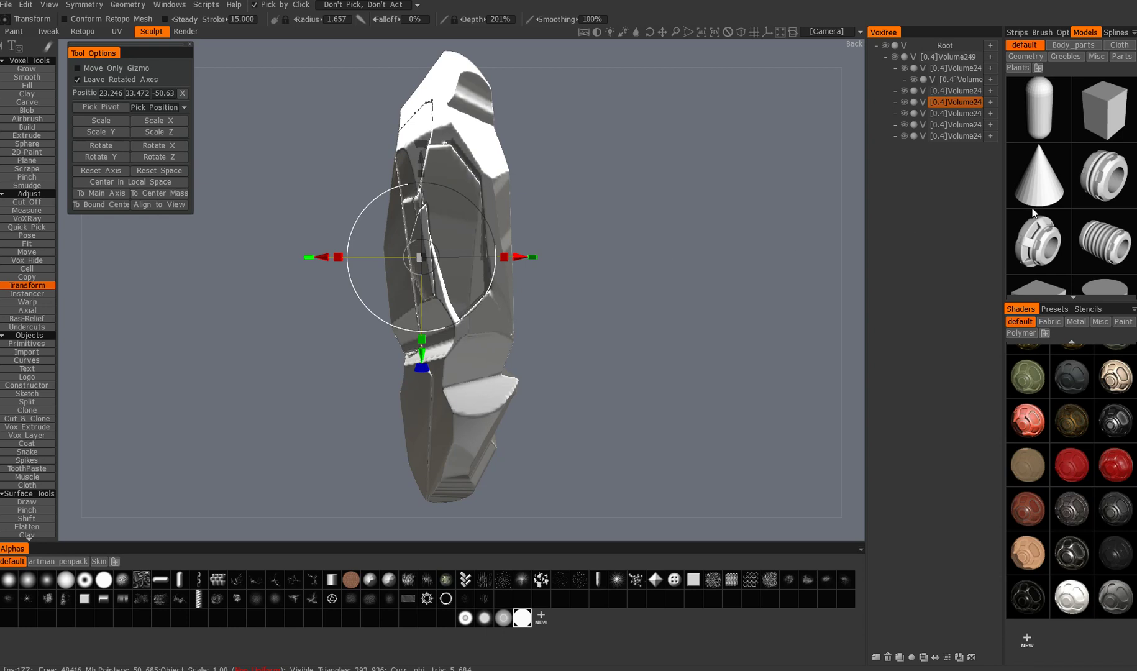
Select the main rock volume and resample it to a higher density with Good resampling quality
left_click_drag(521, 209, 566, 230, "alt")
key("h")
left_click_drag(525, 168, 533, 217, "alt")
middle_click_drag(526, 233, 562, 223, "alt")
left_click_drag(562, 223, 528, 274, "alt")
left_click_drag(528, 199, 559, 190)
left_click(948, 58)
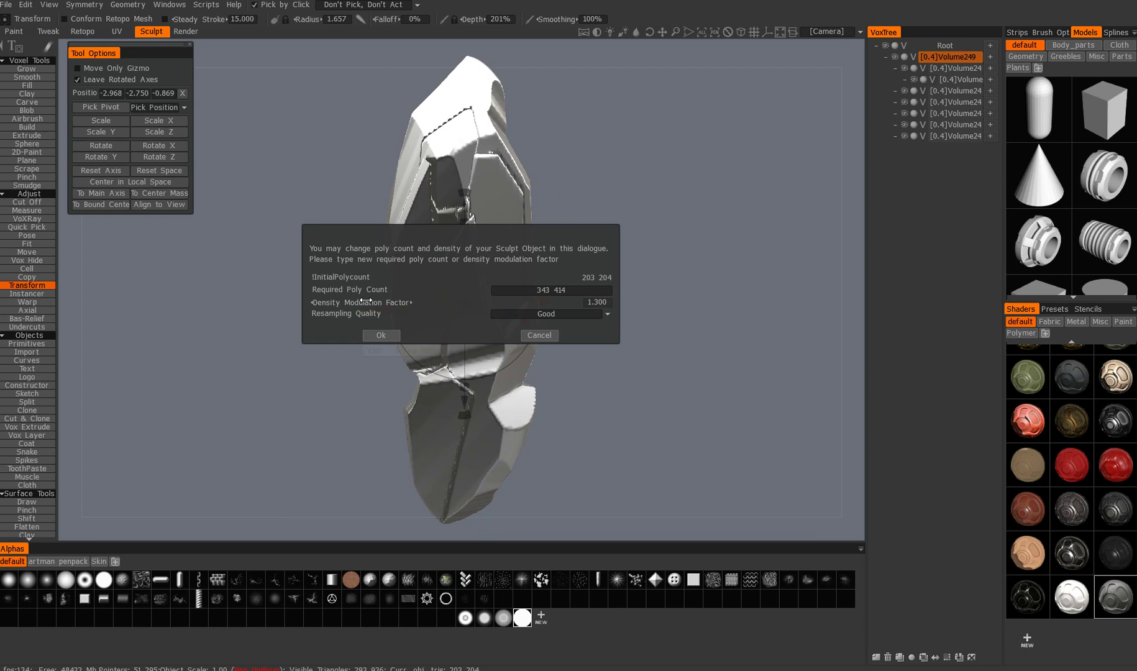
left_click(381, 335)
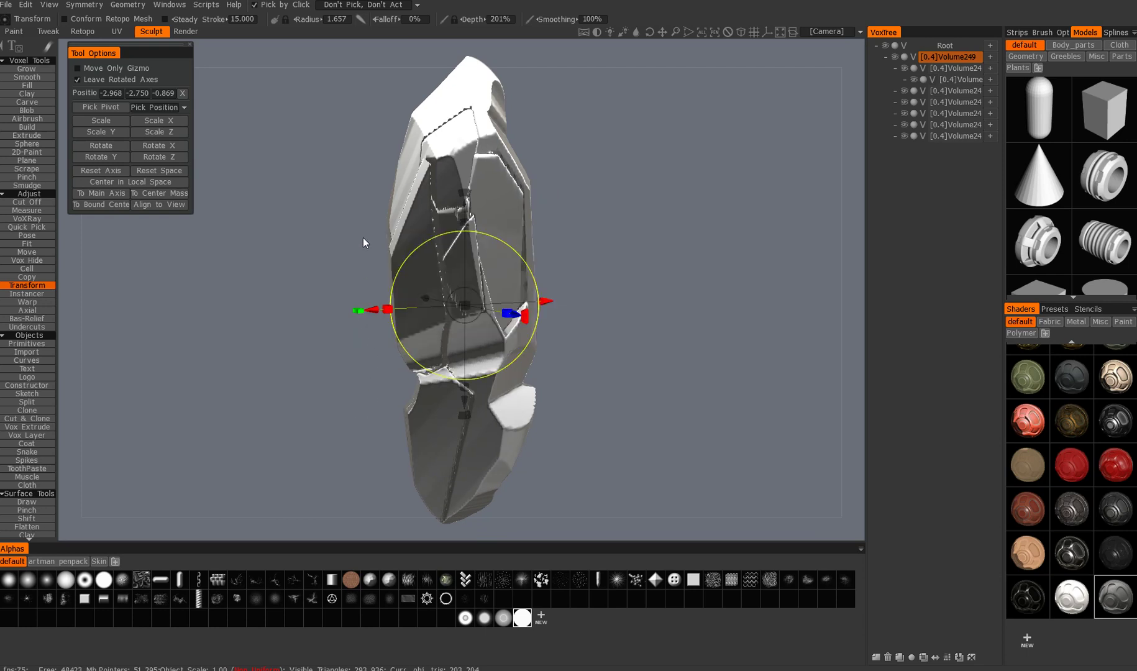
middle_click_drag(360, 242, 364, 246)
mouse_move(364, 246)
left_mouse_down()
mouse_move(340, 267)
mouse_move(365, 253)
left_mouse_up()
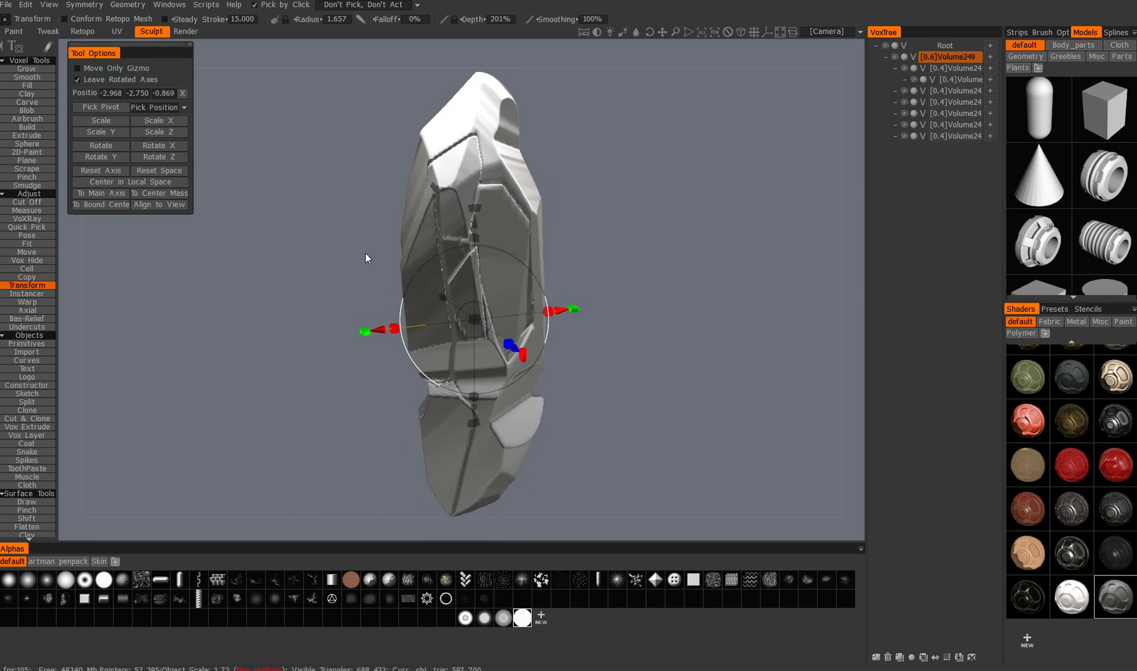
middle_click_drag(365, 253, 354, 257)
Raise the voxel resolution of the tall front slab and the lower front section with Res+
key("h")
key("space")
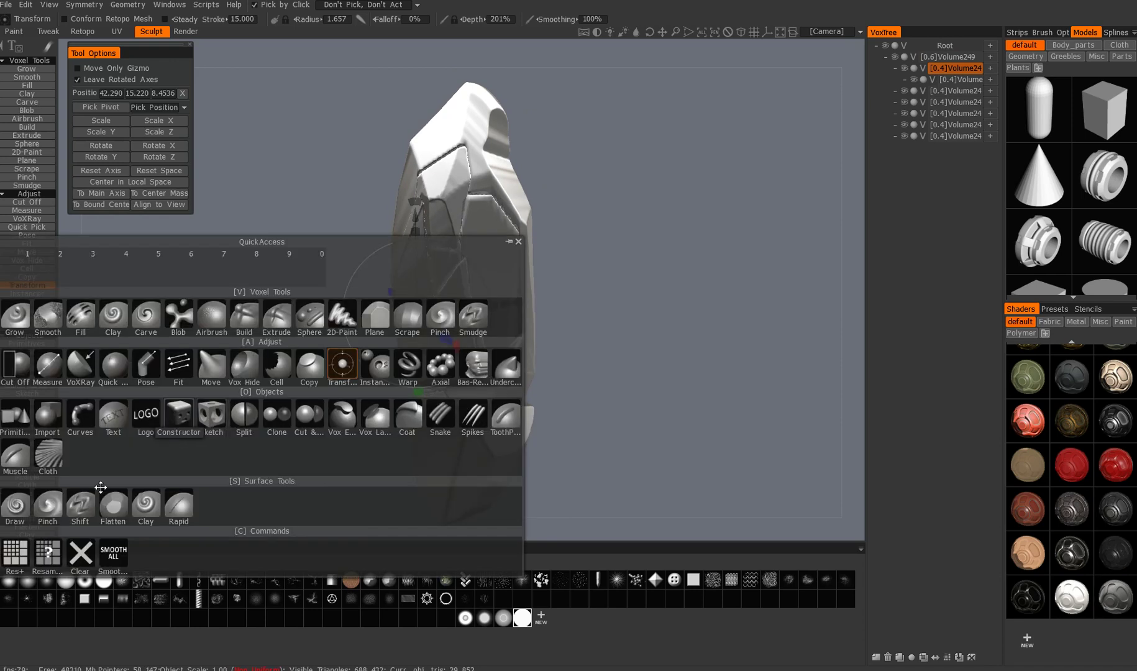
left_click(16, 553)
left_click_drag(297, 357, 394, 454)
key("space")
key("space")
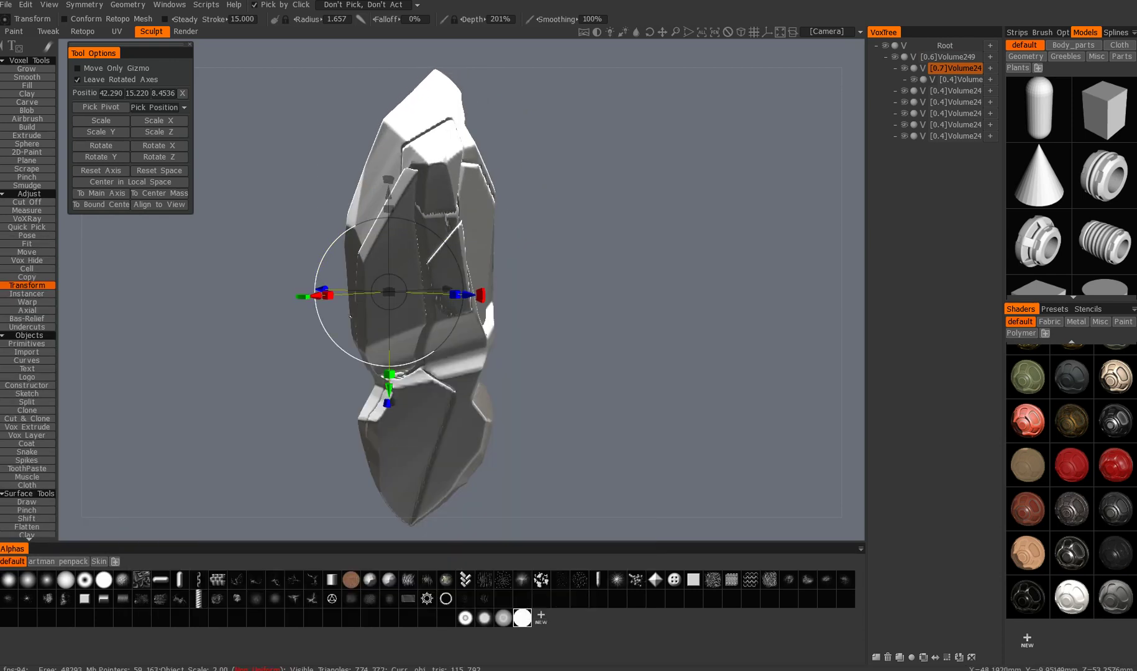
key("h")
key("space")
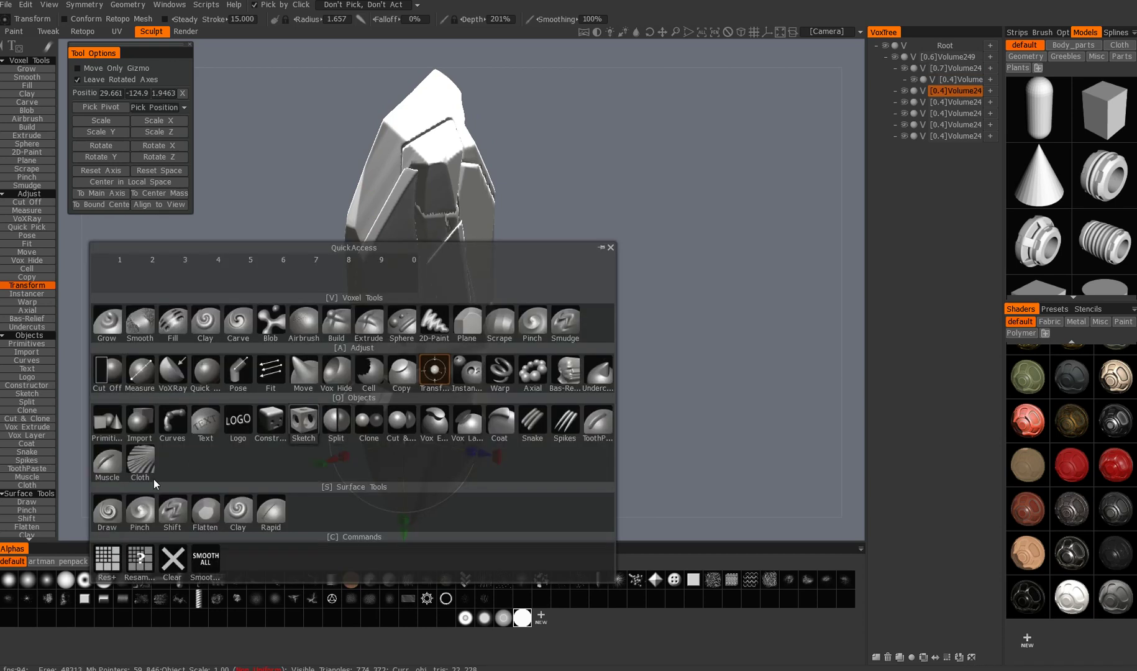
left_click(108, 558)
left_click_drag(411, 261, 338, 246, "alt")
Try to raise the main rock volume's resolution with Res+, undoing it
left_click(413, 295)
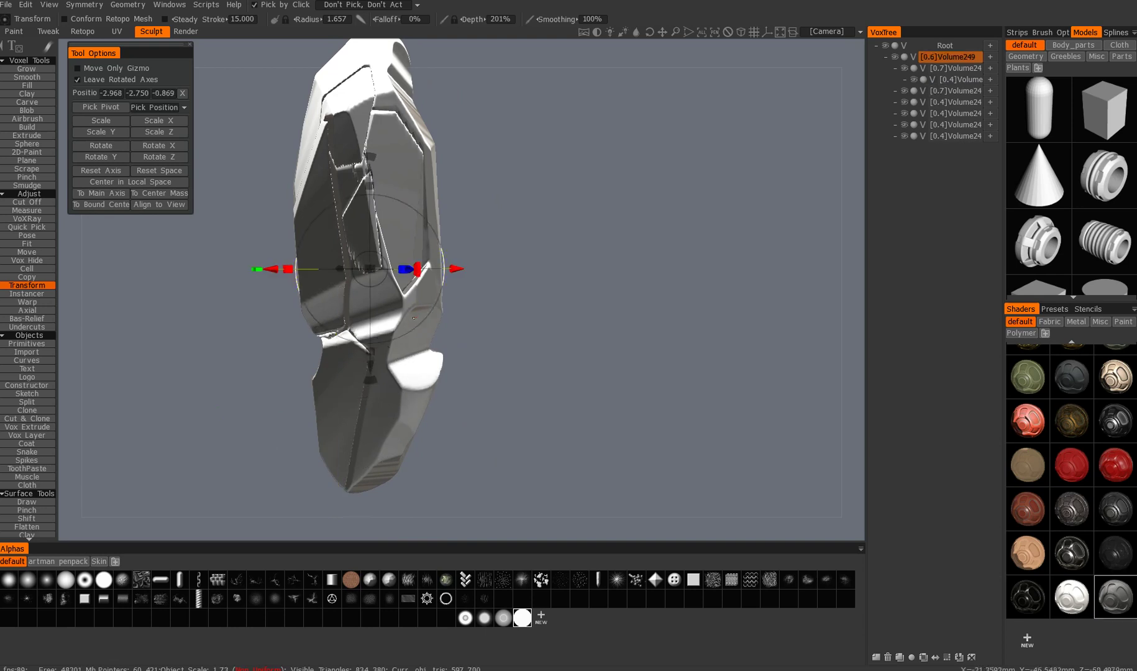
key("space")
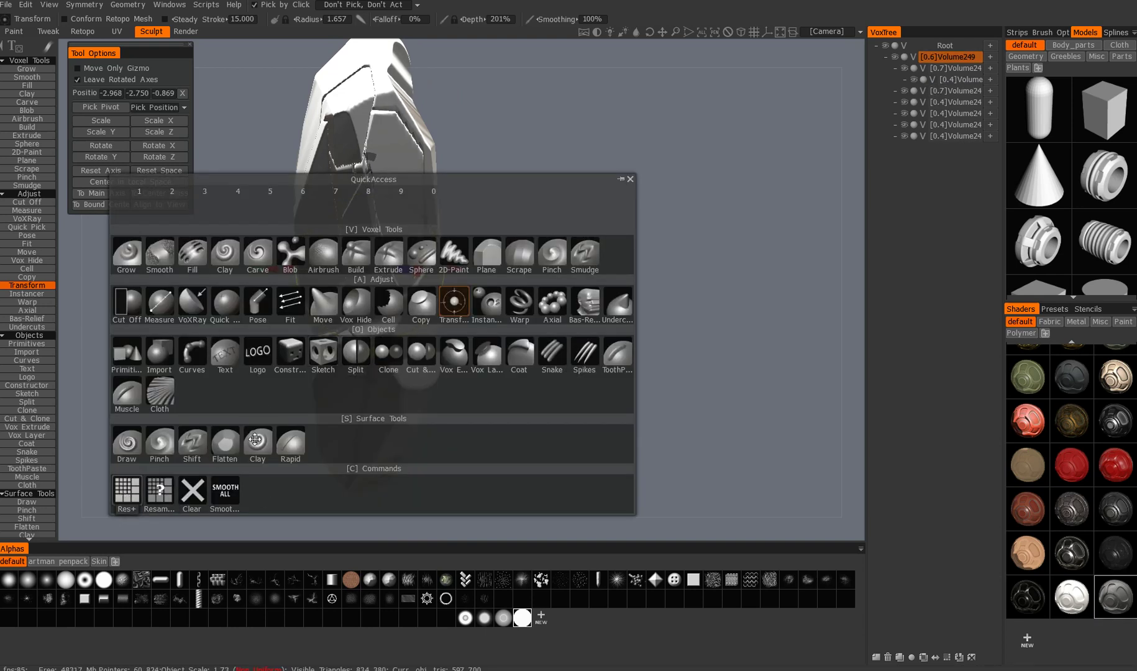
left_click(127, 491)
left_click_drag(460, 168, 465, 231, "alt")
key("ctrl+z")
Raise the resolution of the remaining small pieces and split a back section off the main rock with a polygonal outline
middle_click_drag(458, 185, 281, 312)
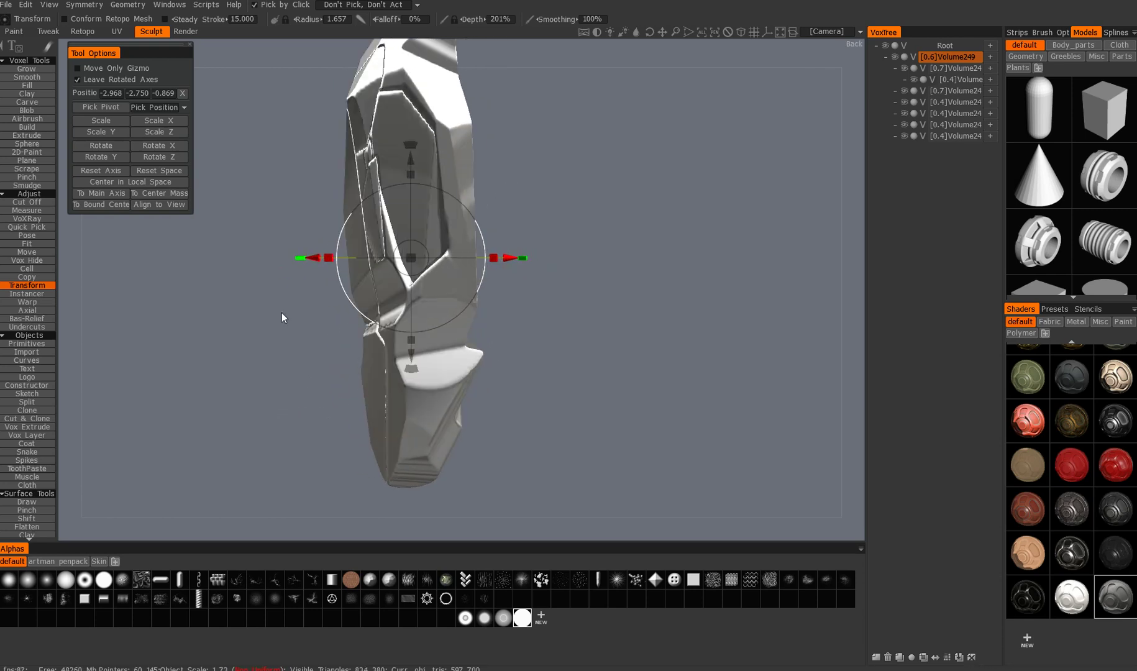
middle_click_drag(336, 393, 305, 395)
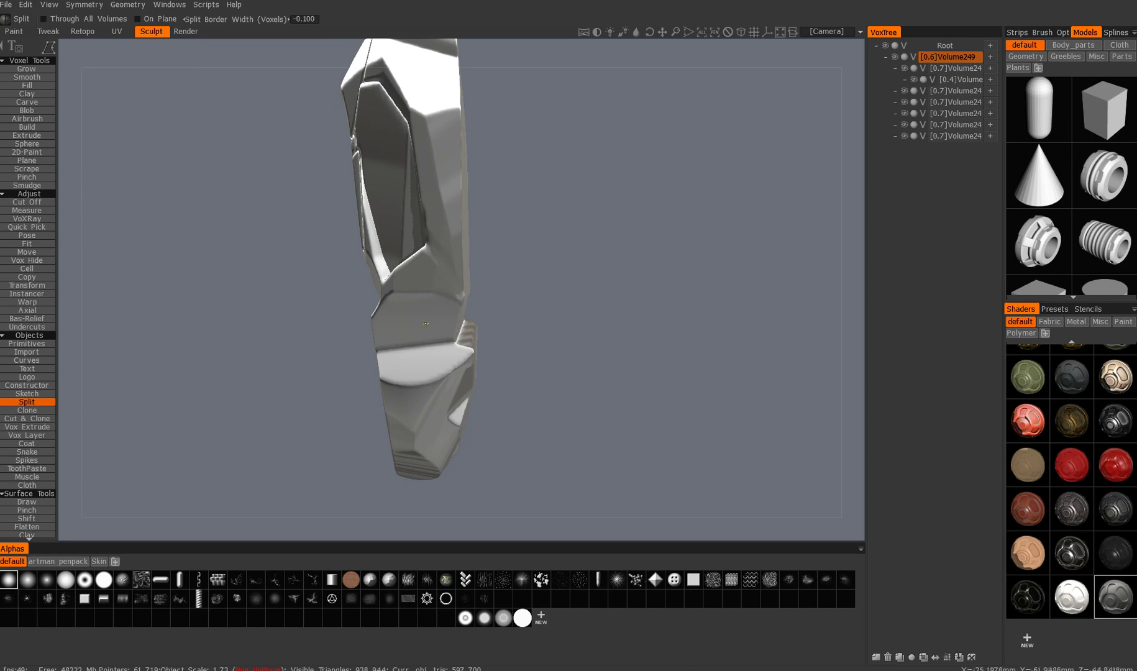
middle_click_drag(426, 324, 494, 121)
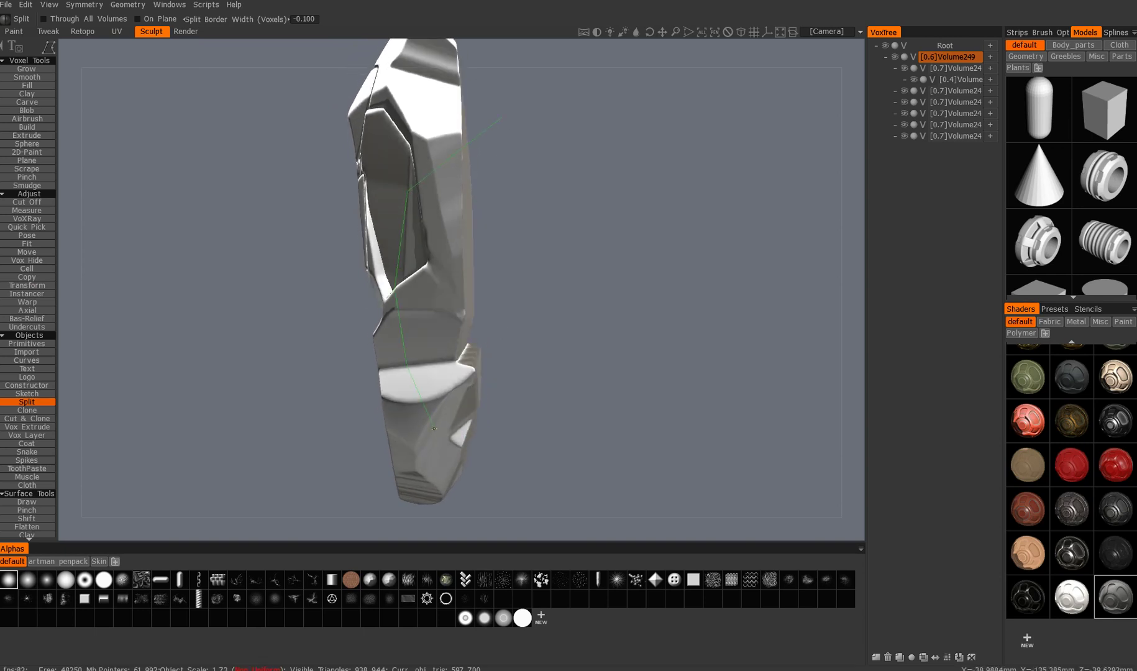
left_click_drag(516, 313, 214, 249, "alt")
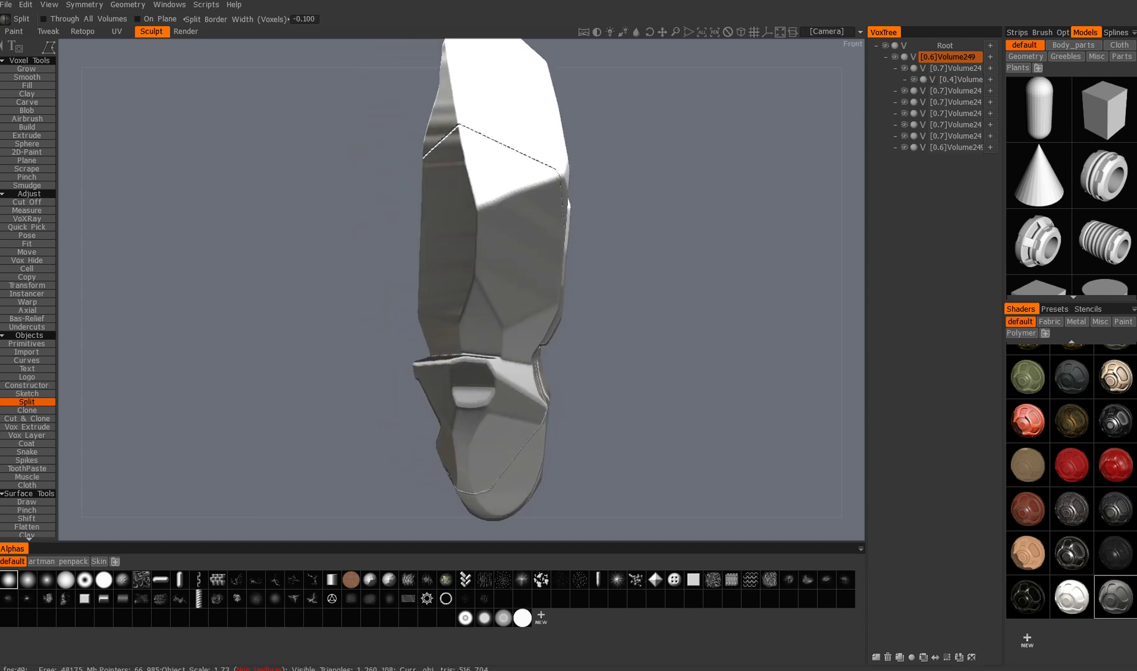
key("space")
Split a section off the main rock along its sloping upper side edge
middle_click_drag(444, 322, 311, 303)
left_click_drag(312, 303, 395, 290, "alt")
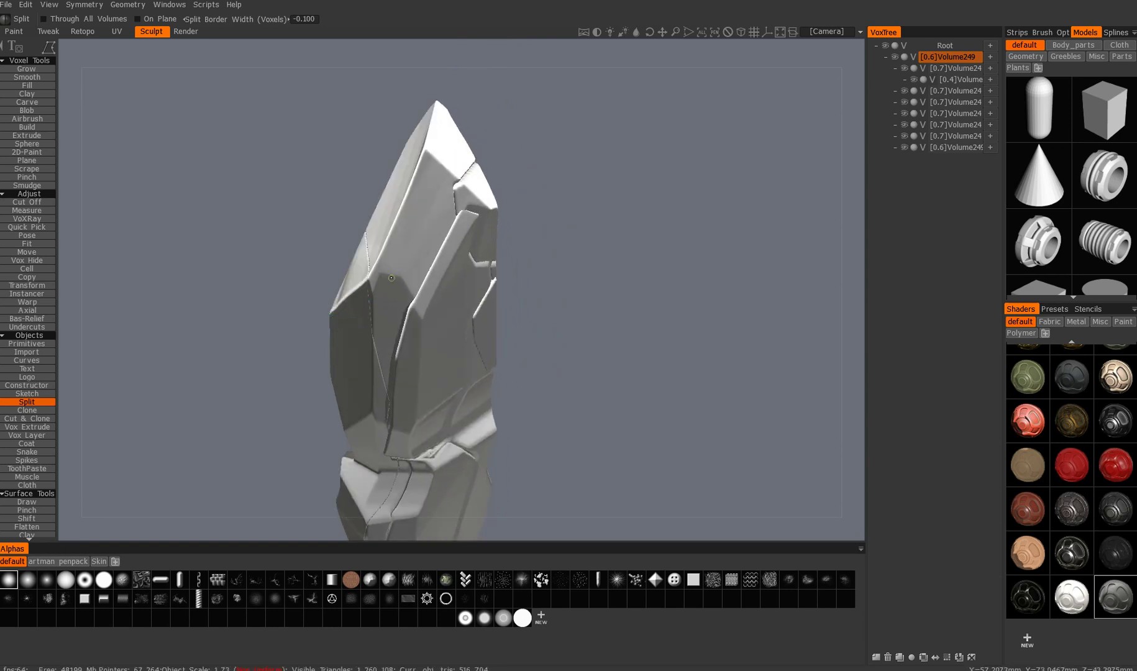
mouse_move(421, 71)
left_mouse_down()
mouse_move(325, 242)
mouse_move(317, 330)
left_mouse_up()
middle_click_drag(314, 272, 335, 274)
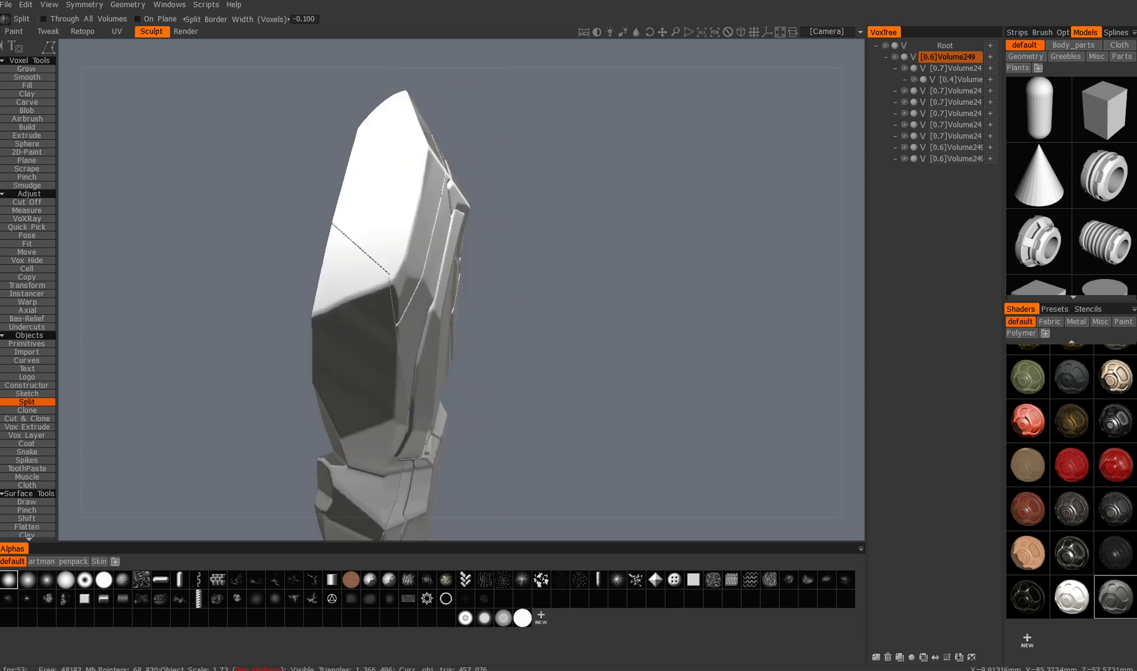
Select the main rock volume and split two more pieces off its lower part with polygonal outlines
left_click_drag(411, 280, 329, 324, "alt")
middle_click_drag(348, 297, 637, 368)
key("h")
left_click_drag(485, 279, 515, 338, "alt")
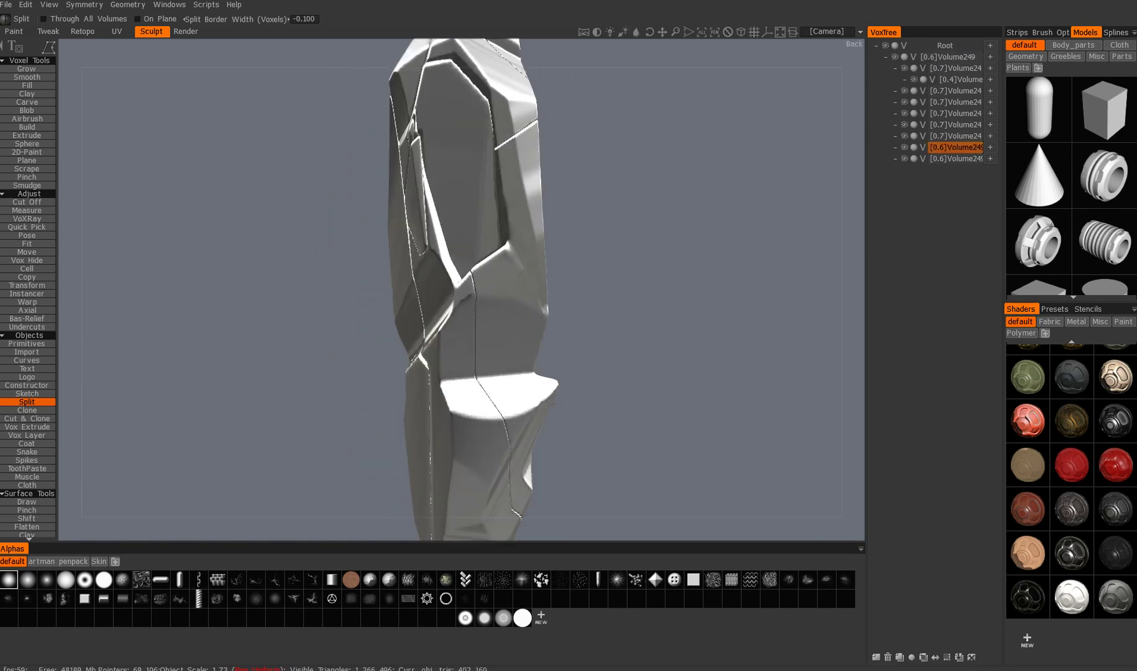
middle_click_drag(516, 338, 495, 230, "alt")
key("h")
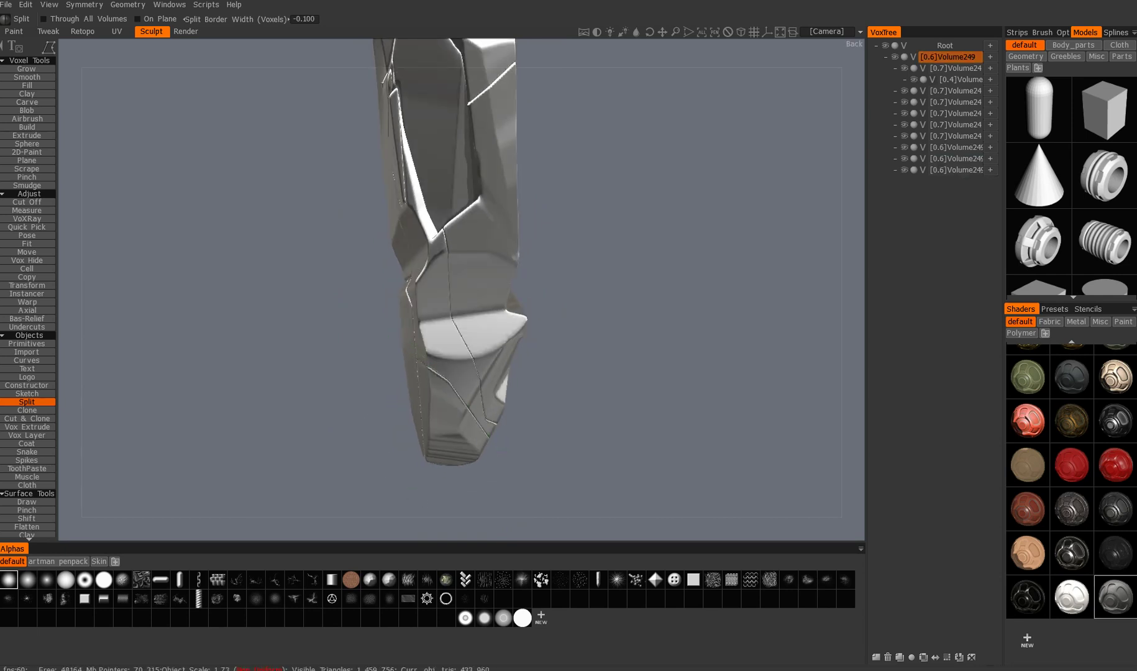
left_click_drag(443, 377, 474, 384, "alt")
left_click(511, 274)
mouse_move(562, 338)
left_mouse_down("alt")
mouse_move(411, 323)
mouse_move(429, 413)
mouse_move(365, 316)
mouse_move(385, 373)
mouse_move(367, 388)
mouse_move(339, 385)
left_mouse_up("alt")
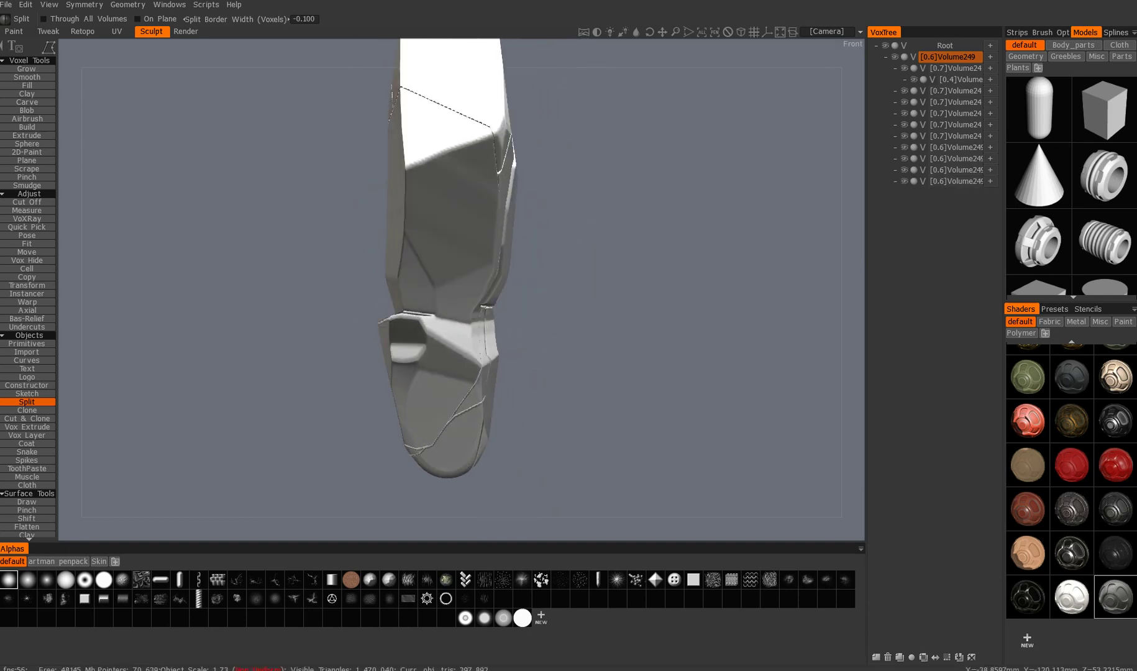
Select the split-off back section and split it lengthwise with a long diagonal outline running down to the lower tip
key("h")
left_click_drag(528, 323, 582, 125, "alt")
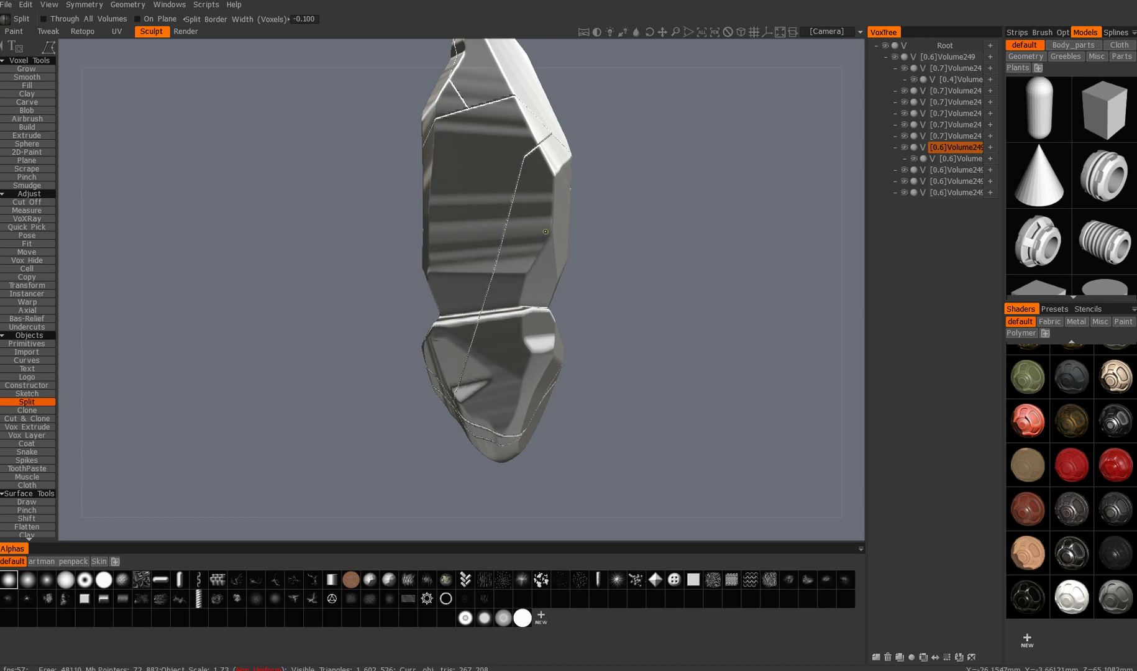
left_click_drag(577, 126, 547, 130, "alt")
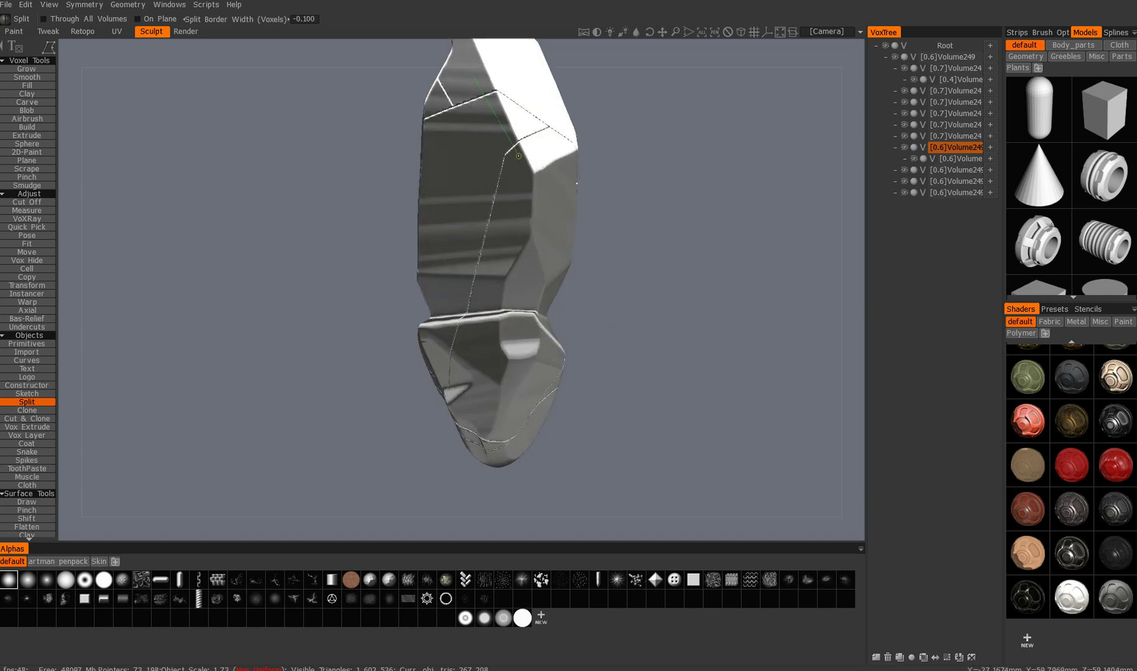
Try another polygonal split near the back section's upper edge, undoing it
left_click(477, 72)
mouse_move(482, 93)
left_mouse_down("alt")
mouse_move(512, 202)
mouse_move(555, 231)
left_mouse_up("alt")
key("ctrl+z")
Switch Split to the curve outline mode, split an irregular curved piece off the back section's side and select the neighbouring lengthwise piece
key("e")
left_click(571, 228)
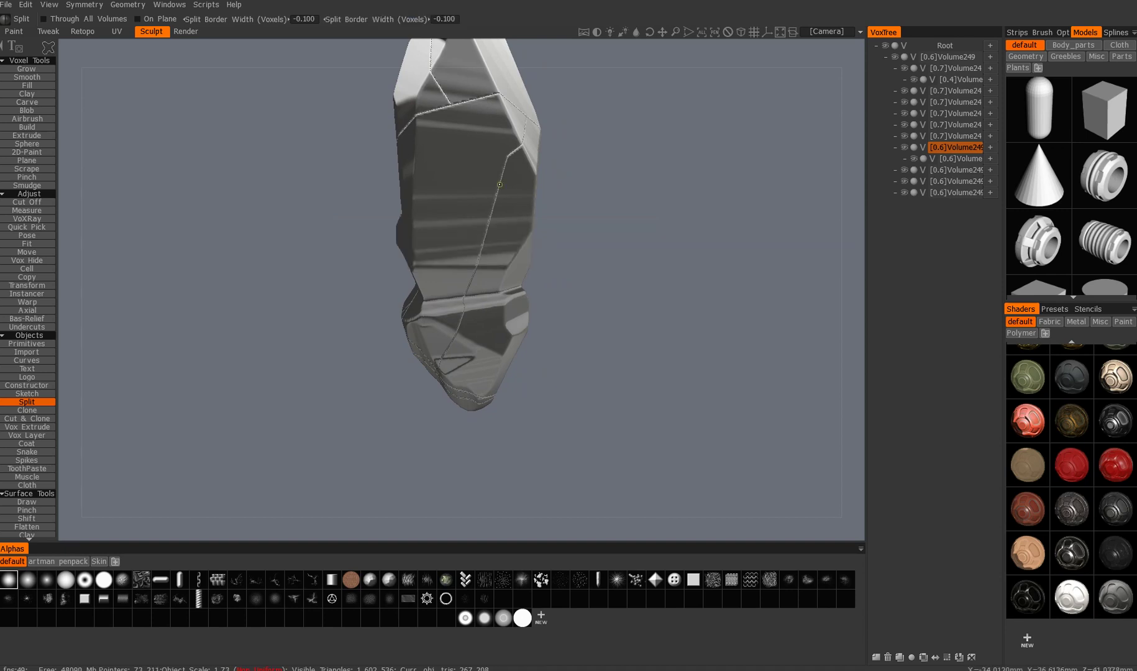
middle_click_drag(467, 128, 478, 174, "alt")
key("Return")
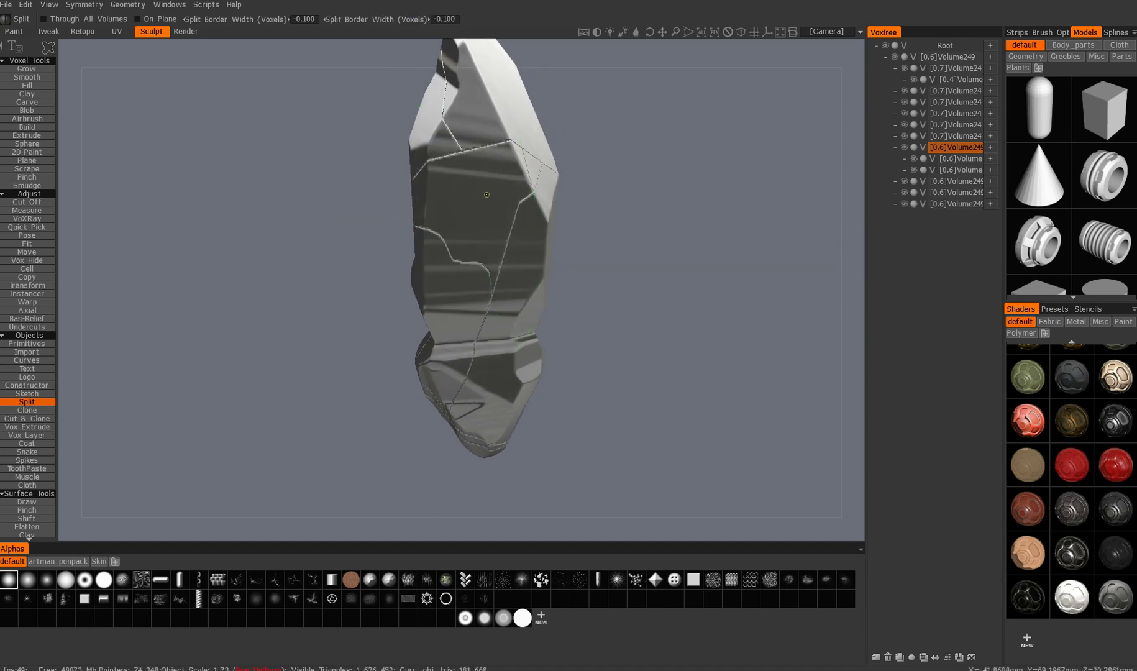
left_click_drag(529, 292, 542, 194, "alt")
left_click_drag(539, 315, 547, 298, "alt")
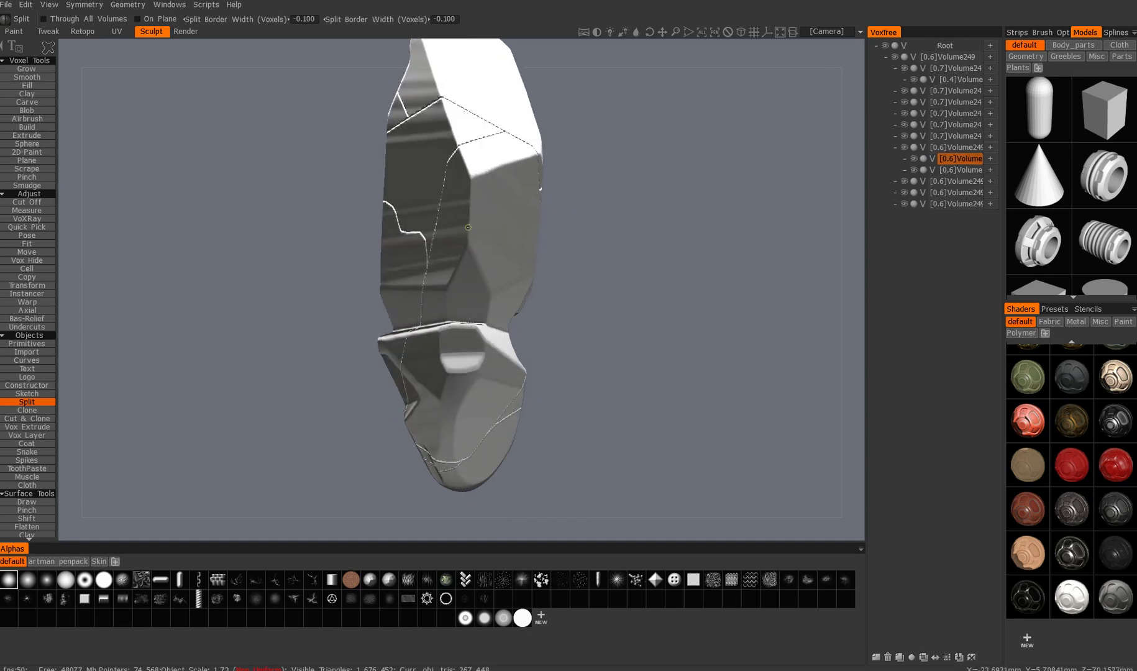
Split a section with a curved outline off the lengthwise piece's front face
left_click_drag(533, 376, 475, 268, "alt")
left_click_drag(433, 425, 421, 202, "alt")
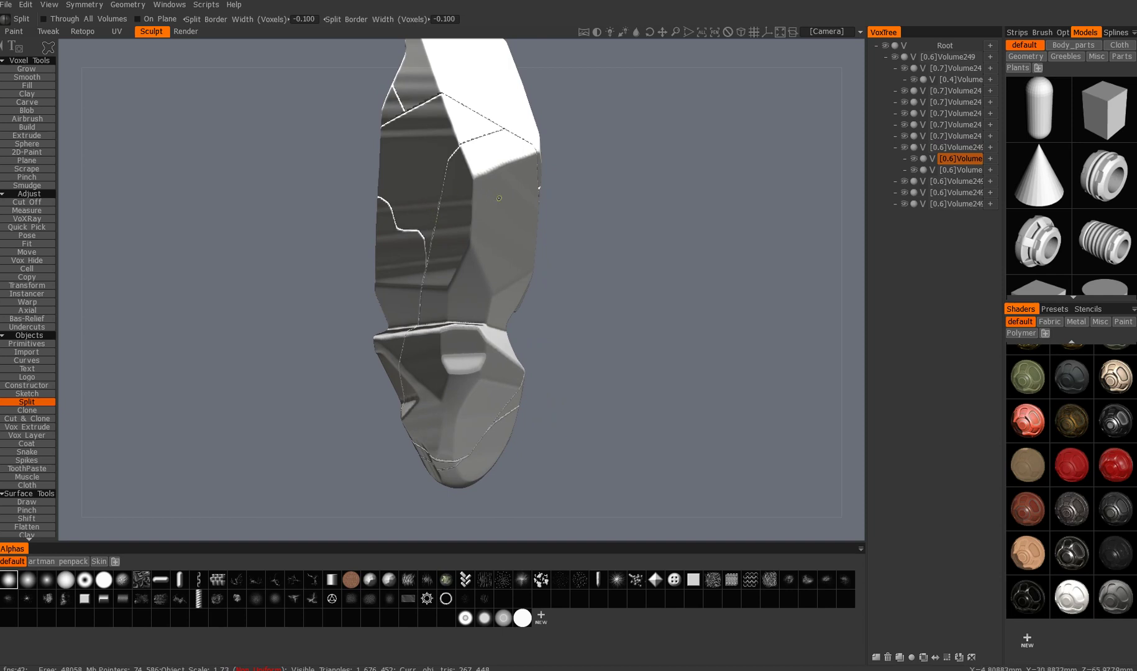
left_click_drag(494, 178, 491, 201, "alt")
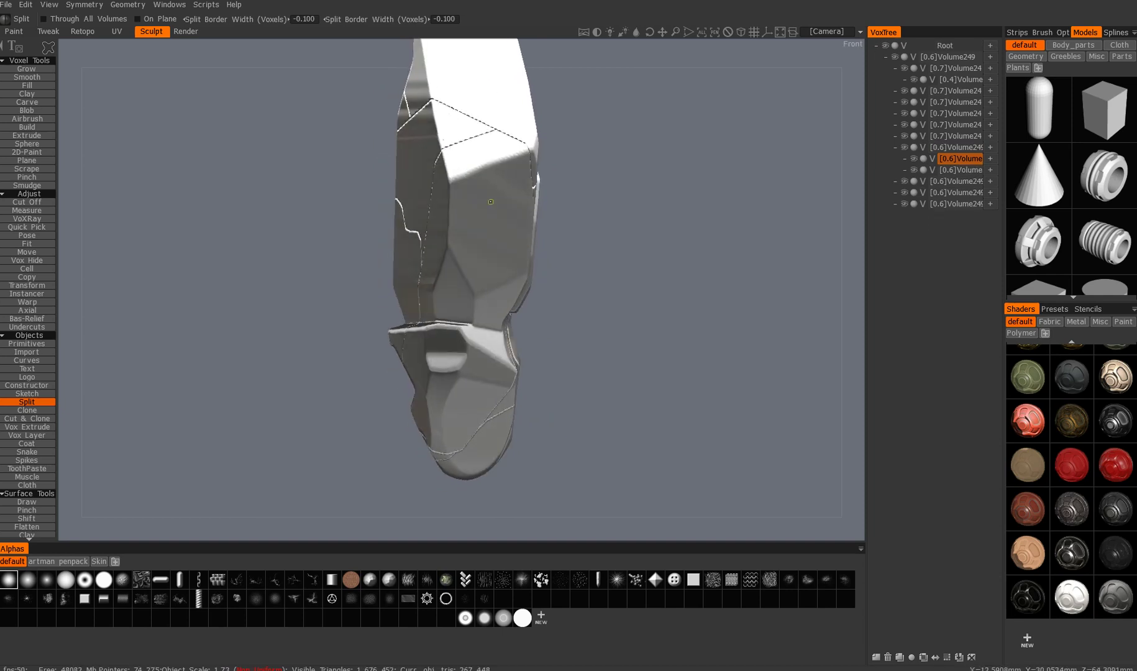
left_click_drag(574, 272, 457, 133, "alt")
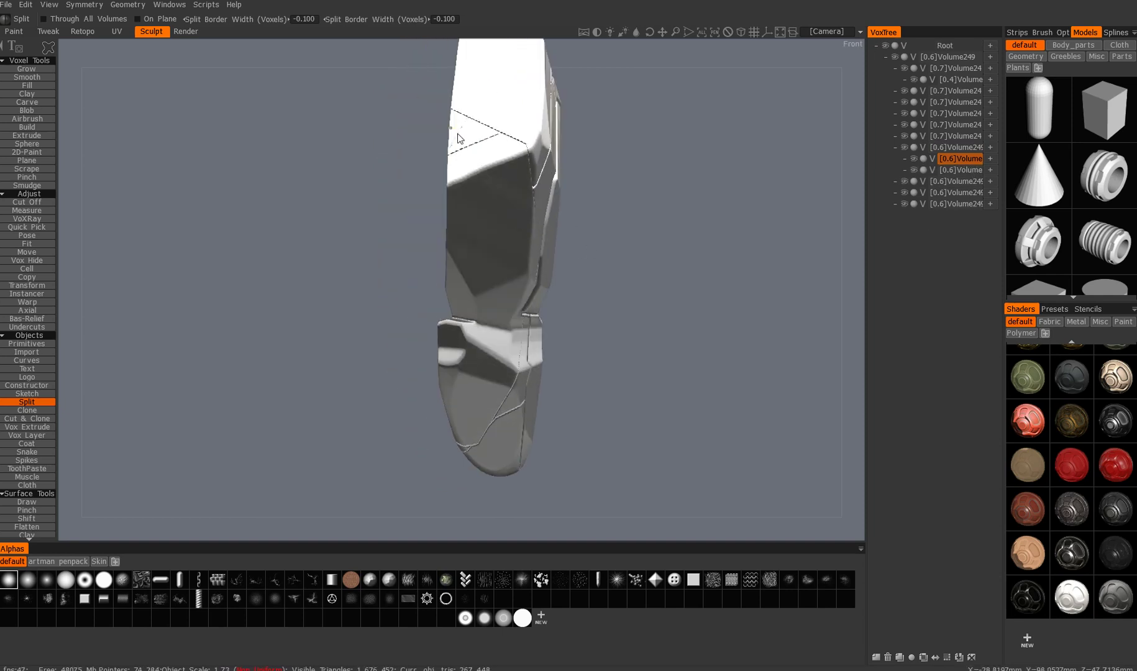
left_click_drag(599, 181, 600, 171)
mouse_move(497, 180)
left_mouse_down("alt")
mouse_move(396, 179)
mouse_move(600, 172)
mouse_move(535, 141)
mouse_move(590, 283)
mouse_move(582, 294)
left_mouse_up("alt")
Select the irregular curved side piece of the back section and rotate it slightly with Transform
key("h")
key("t")
key("ctrl+z")
left_click_drag(614, 135, 609, 274, "alt")
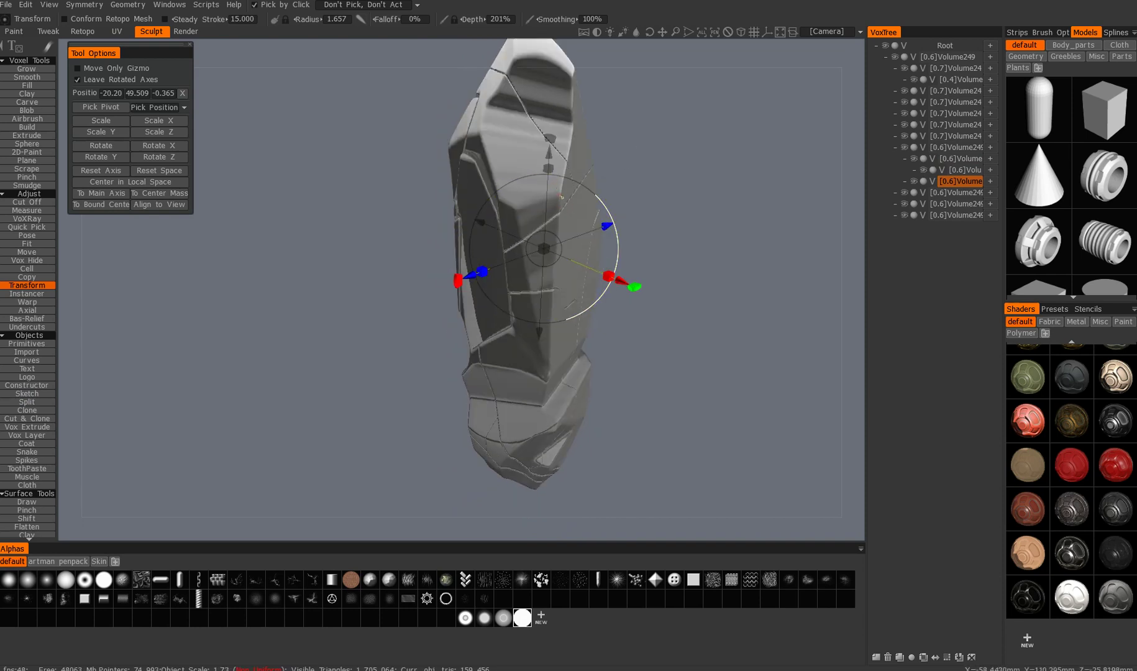
left_click_drag(458, 281, 458, 275)
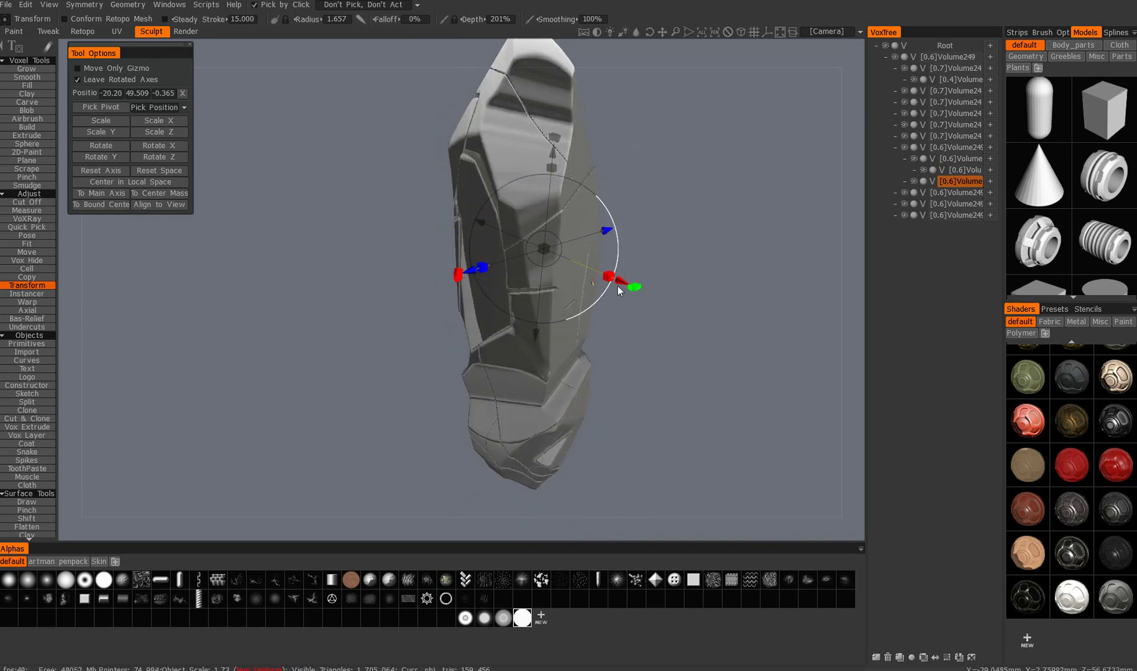
left_click_drag(620, 283, 616, 281)
Push the irregular side piece inward with Transform to about -13.51, 49.11, 7.01
key("q")
mouse_move(624, 170)
left_mouse_down("alt")
mouse_move(559, 187)
mouse_move(529, 220)
mouse_move(505, 271)
mouse_move(521, 309)
left_mouse_up("alt")
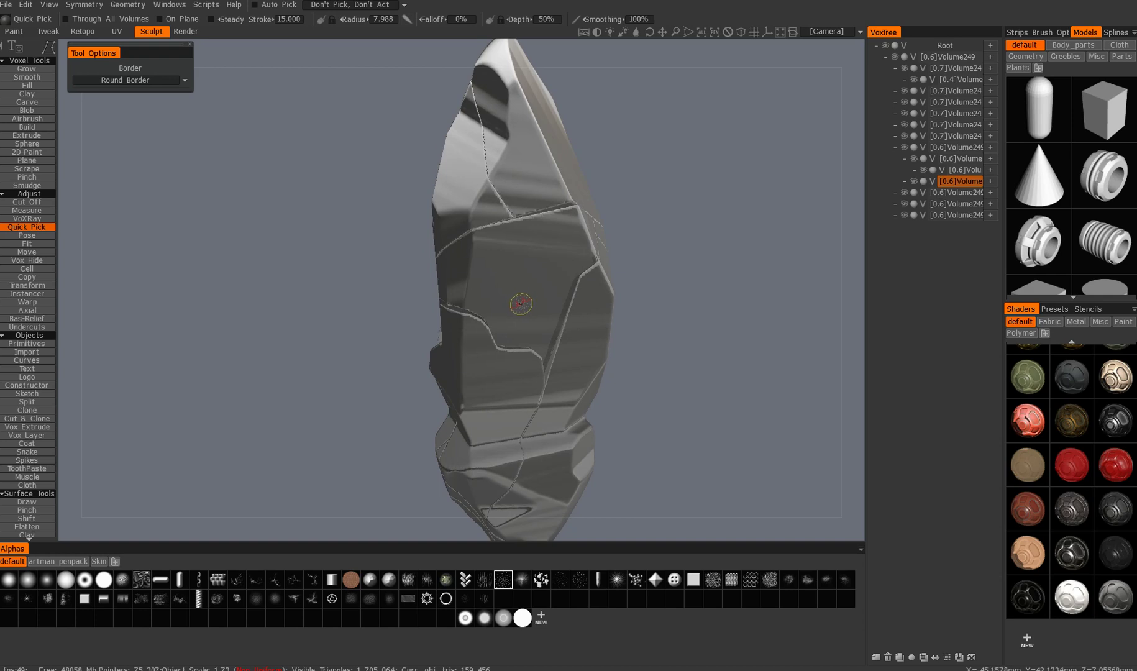
key("t")
left_click_drag(601, 163, 590, 329, "alt")
left_click_drag(455, 345, 461, 340)
left_click_drag(279, 391, 372, 375, "alt")
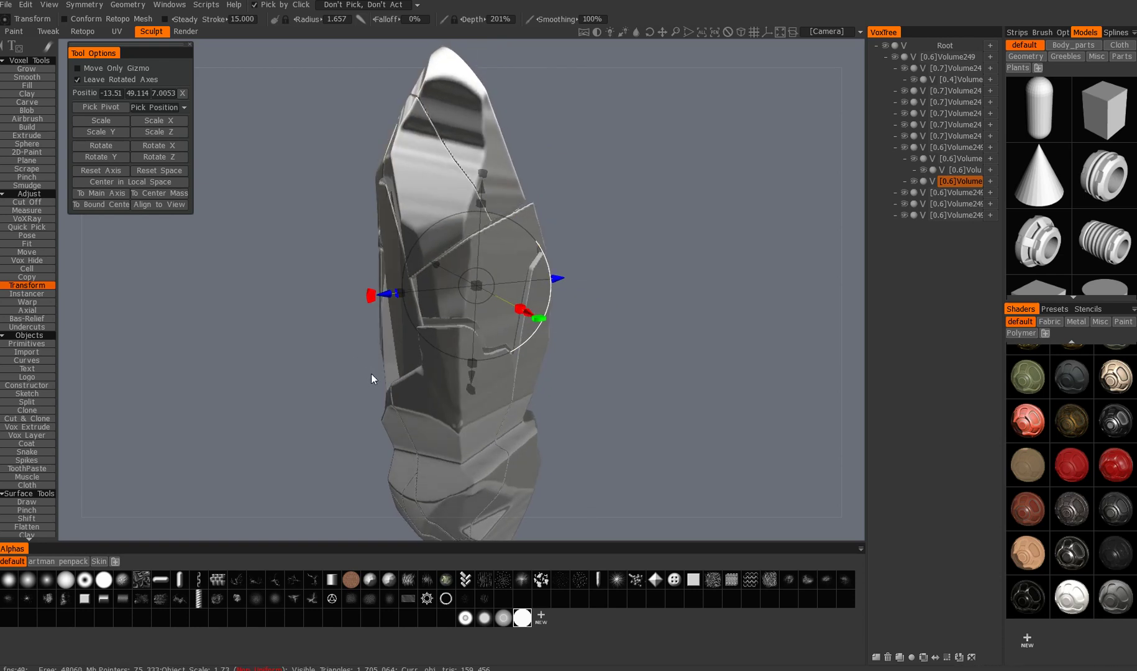
Examine the gaps and stepped edges around the recessed side piece from close up and from the front
right_click_drag(371, 378, 435, 473, "alt")
left_click_drag(435, 473, 413, 491, "alt")
middle_click_drag(455, 529, 452, 449, "alt")
left_click_drag(452, 449, 381, 442, "alt")
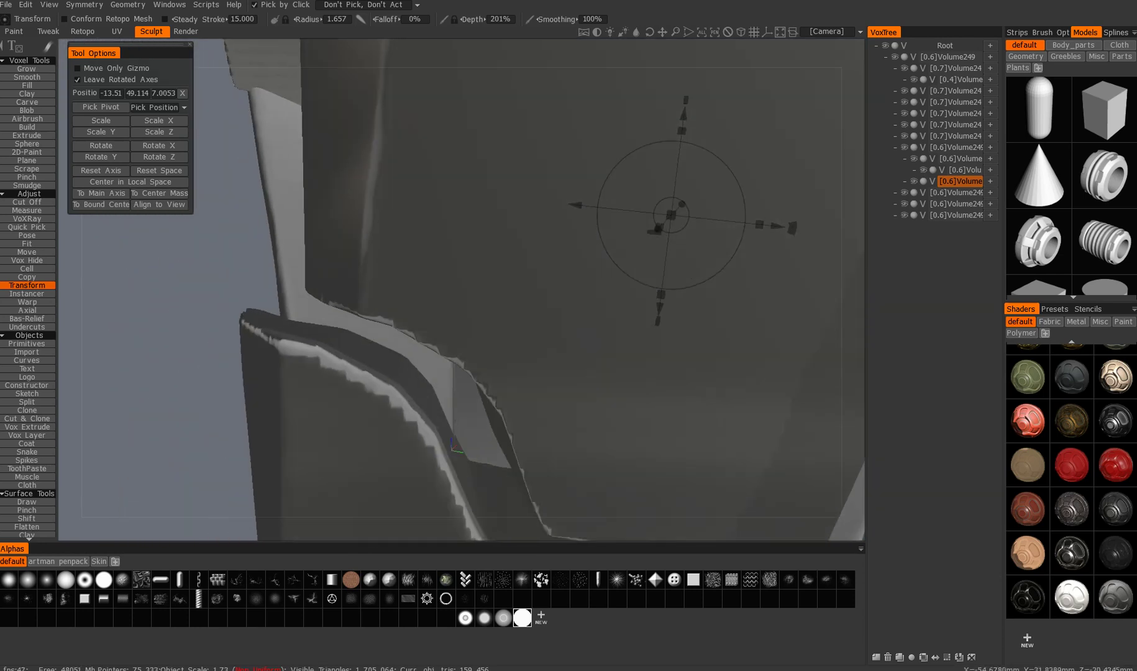
middle_click_drag(381, 442, 378, 360, "alt")
left_click_drag(398, 429, 429, 436, "alt")
middle_click_drag(429, 436, 398, 390, "alt")
right_click_drag(429, 423, 379, 332, "alt")
left_click_drag(378, 333, 413, 369, "alt")
middle_click_drag(409, 359, 400, 382, "alt")
left_click_drag(399, 381, 418, 328, "alt")
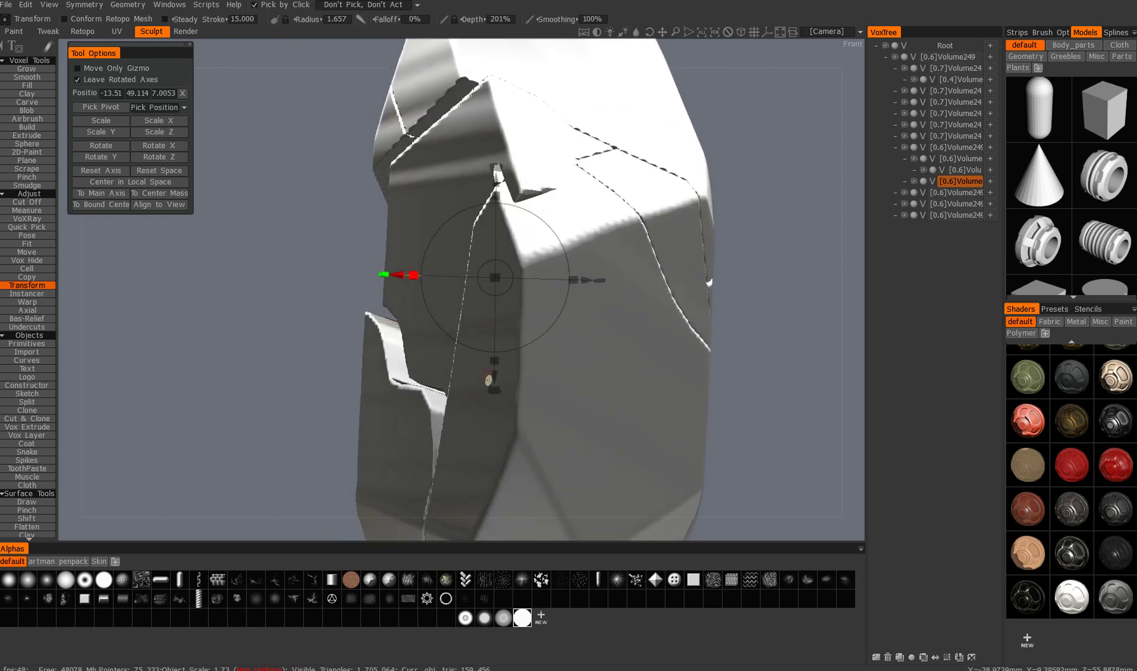
Try another shift of the recessed side piece, undoing it
left_click_drag(496, 352, 469, 349)
key("ctrl+z")
left_click_drag(365, 384, 446, 374, "alt")
left_click_drag(545, 255, 440, 245, "alt")
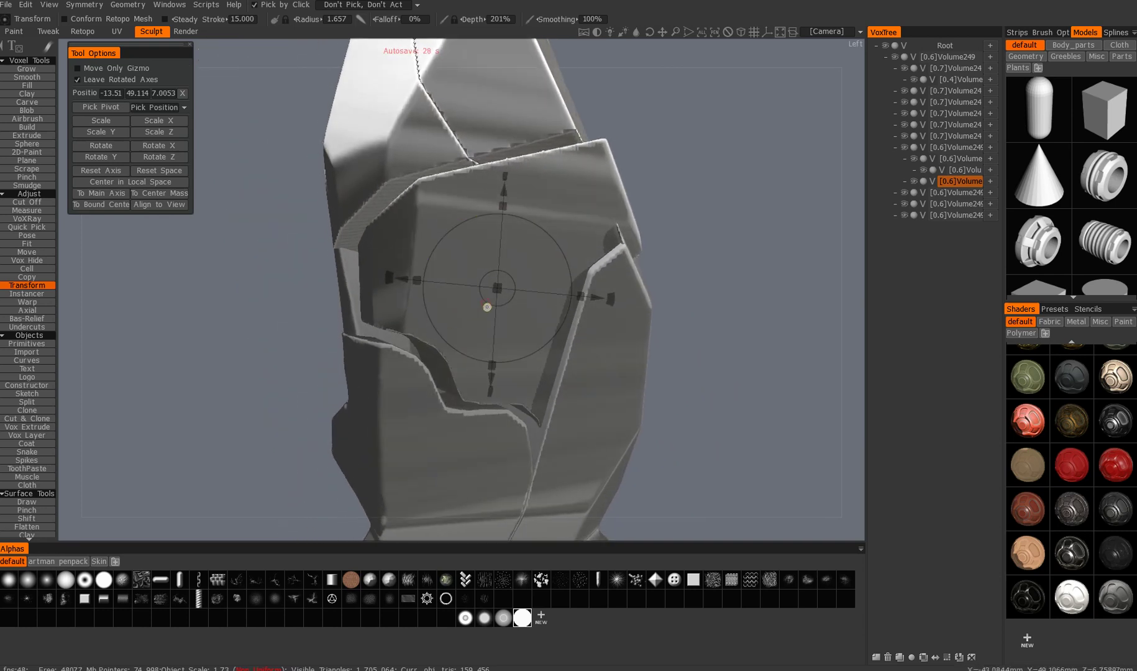
Try a duplicate of the recessed side piece shifted downward, deleting the copy
key("ctrl+r")
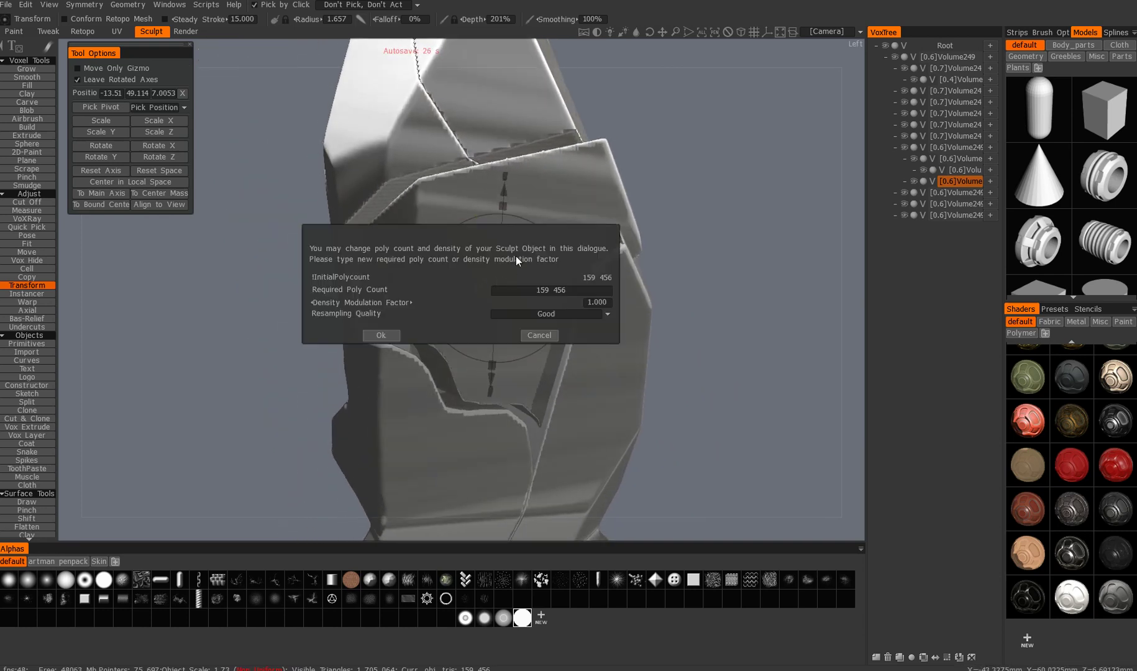
left_click(540, 335)
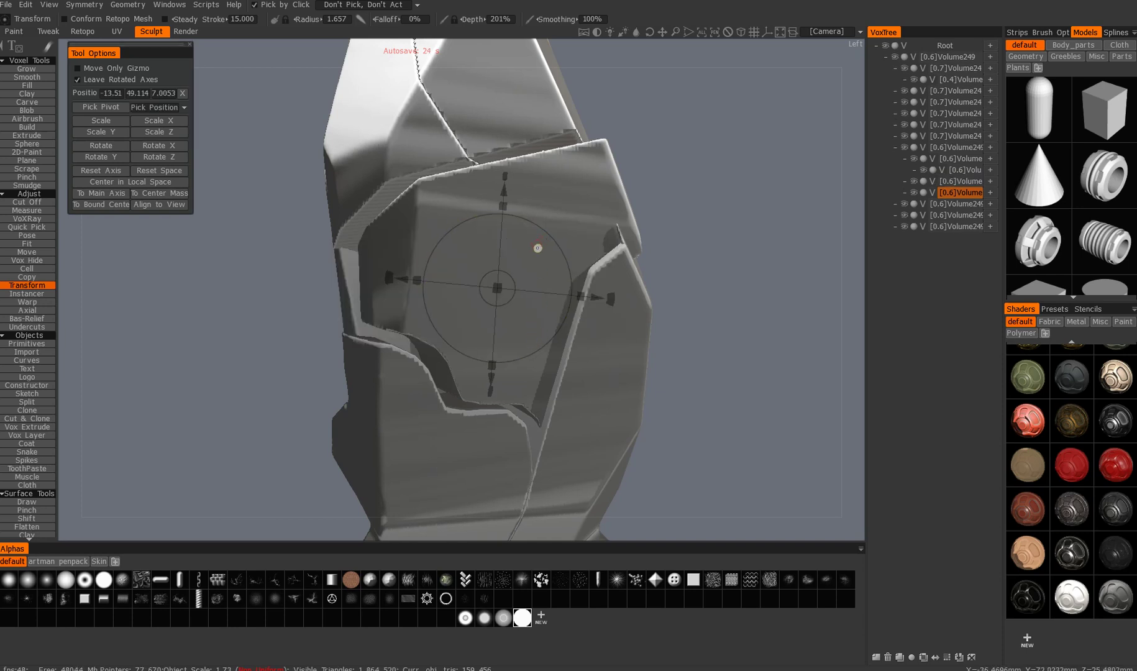
left_click_drag(502, 195, 500, 227)
left_click_drag(612, 271, 574, 303, "alt")
left_click_drag(574, 303, 535, 236, "alt")
left_click_drag(455, 326, 464, 327)
left_click_drag(529, 231, 465, 317)
left_click_drag(431, 259, 497, 254, "alt")
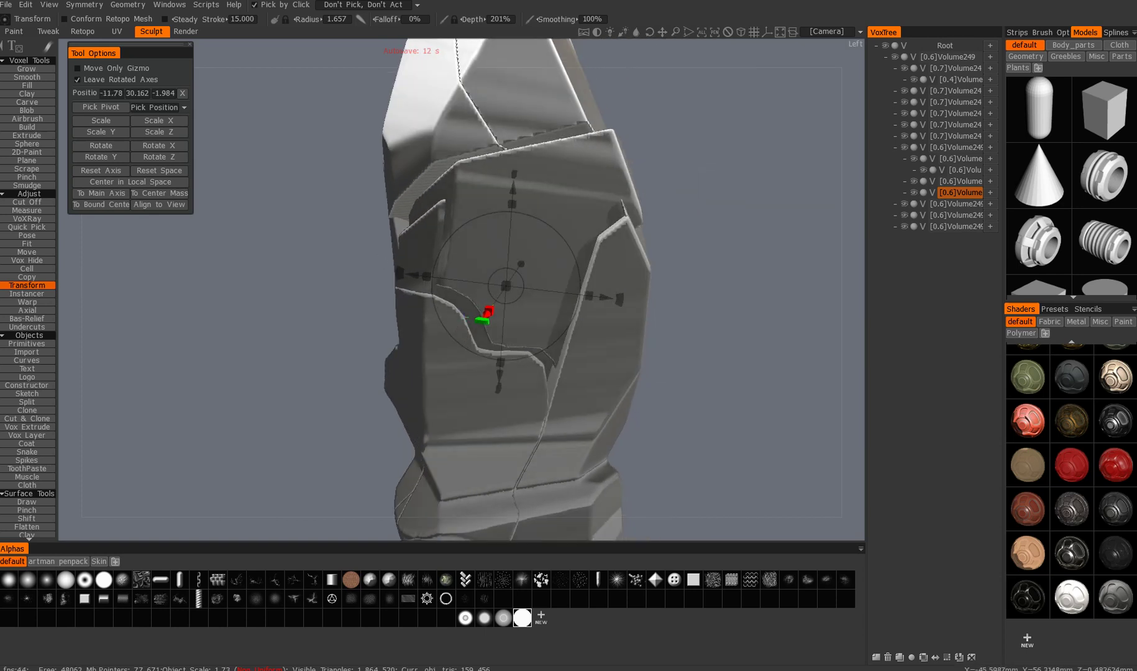
key("Delete")
Reselect the recessed side piece and readjust it with Transform to about -13.51, 49.37, 2.22
middle_click_drag(497, 254, 485, 308, "alt")
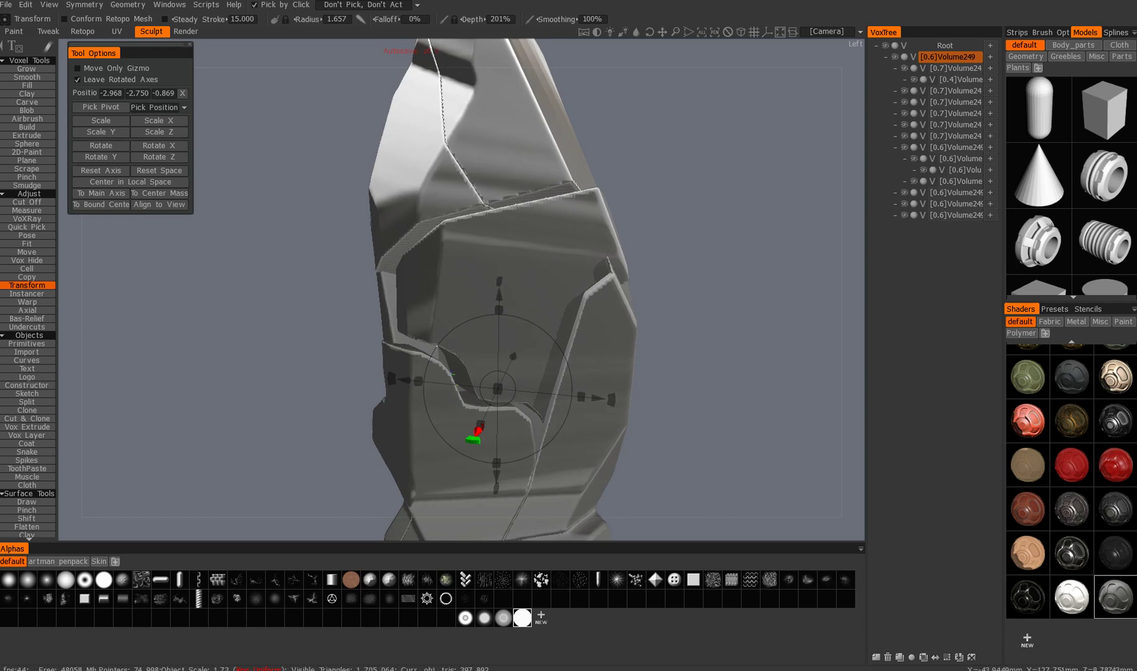
left_click_drag(485, 309, 474, 292, "alt")
left_click(463, 249)
left_click_drag(463, 250, 404, 257, "alt")
left_click_drag(550, 327, 518, 311, "alt")
key("e")
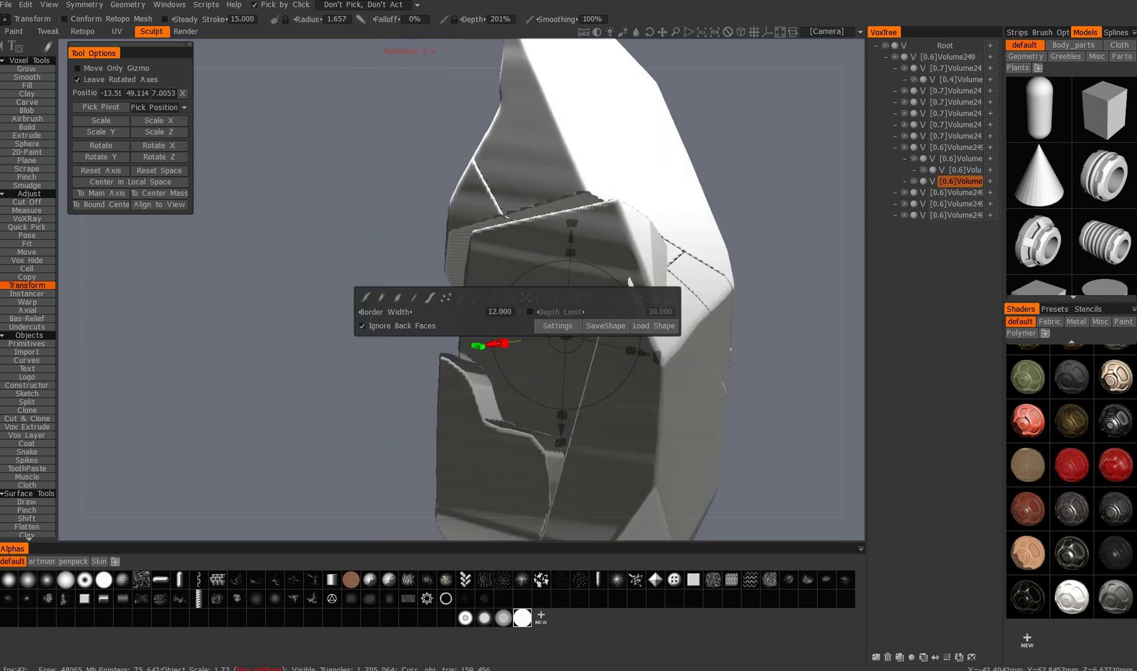
mouse_move(473, 383)
left_mouse_down("alt")
mouse_move(448, 378)
mouse_move(466, 362)
left_mouse_up("alt")
left_click_drag(560, 426, 550, 424)
left_click_drag(424, 435, 490, 418, "alt")
left_click_drag(418, 290, 443, 299)
key("ctrl+z")
left_click_drag(568, 307, 559, 309)
left_click_drag(419, 290, 499, 437)
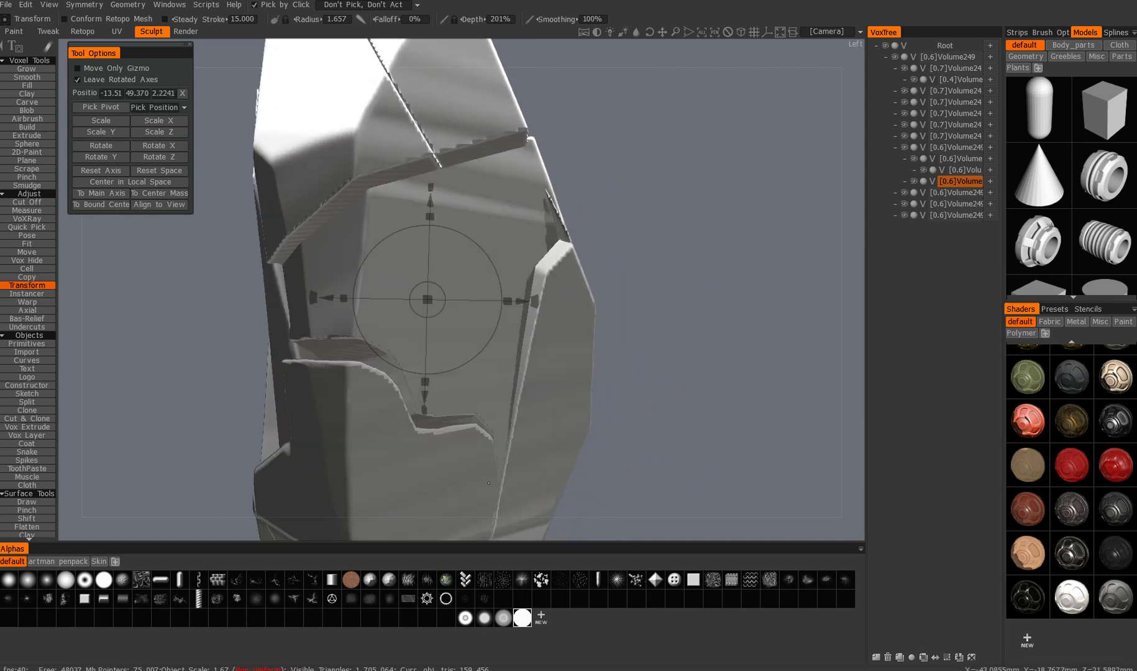
Pick the main rock volume and shift it with its attached pieces to about 3.58 on X
key("q")
middle_click_drag(450, 415, 485, 376, "alt")
right_click_drag(485, 375, 540, 385, "alt")
left_click_drag(540, 385, 461, 366, "alt")
middle_click_drag(461, 365, 424, 420, "alt")
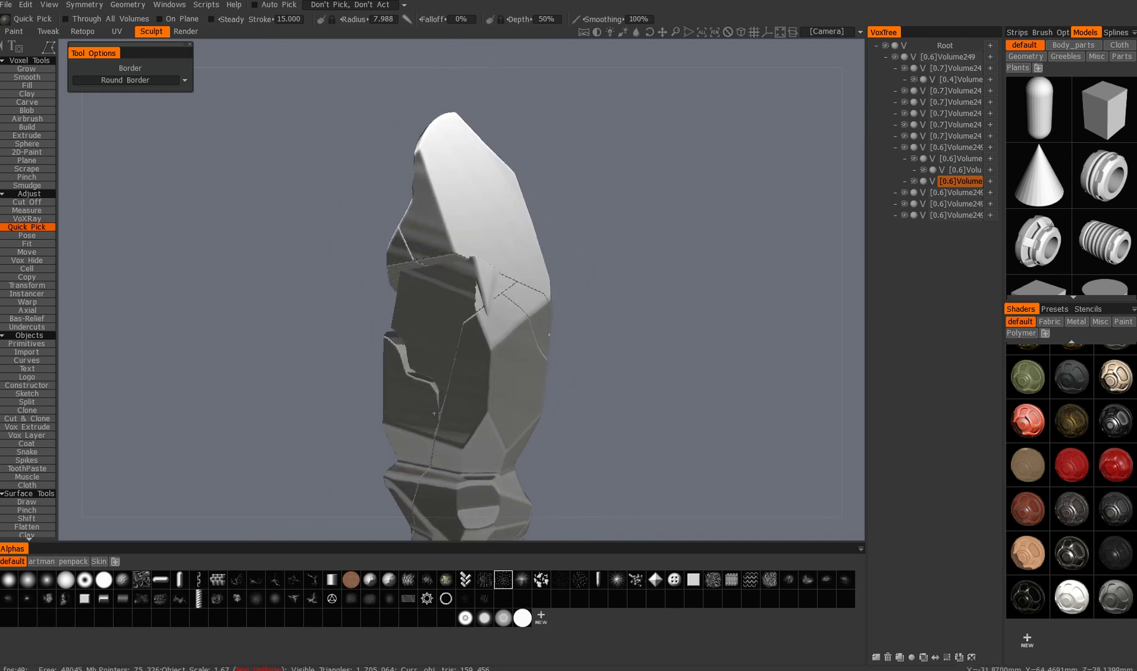
left_click_drag(528, 329, 603, 323, "alt")
middle_click_drag(603, 324, 560, 318, "alt")
left_click_drag(560, 319, 356, 266, "alt")
middle_click_drag(355, 266, 457, 262, "alt")
left_click(458, 285)
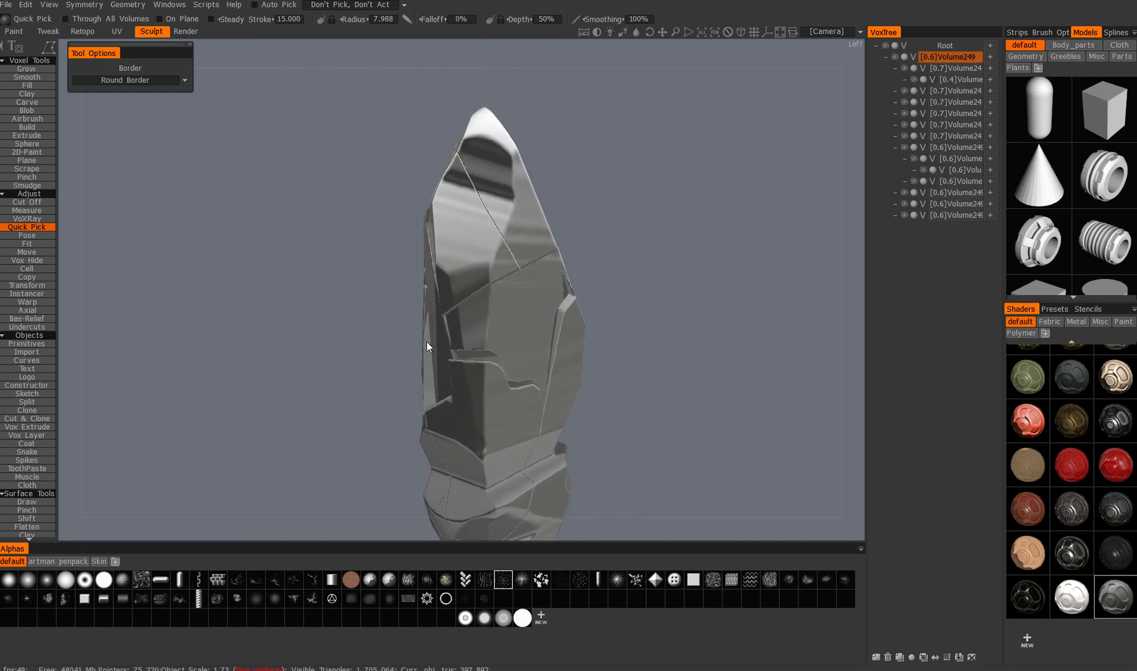
left_click_drag(460, 273, 499, 352, "alt")
key("t")
left_click_drag(576, 411, 569, 421, "alt")
left_click_drag(621, 348, 473, 324, "alt")
Select the upper tip piece and raise it to about 141.67 on Y with Transform
key("h")
left_click_drag(636, 150, 453, 257, "alt")
left_click_drag(551, 160, 552, 166)
left_click_drag(626, 171, 562, 191, "alt")
left_click_drag(635, 279, 637, 300)
left_click_drag(637, 193, 699, 301, "alt")
middle_click_drag(575, 344, 573, 315, "alt")
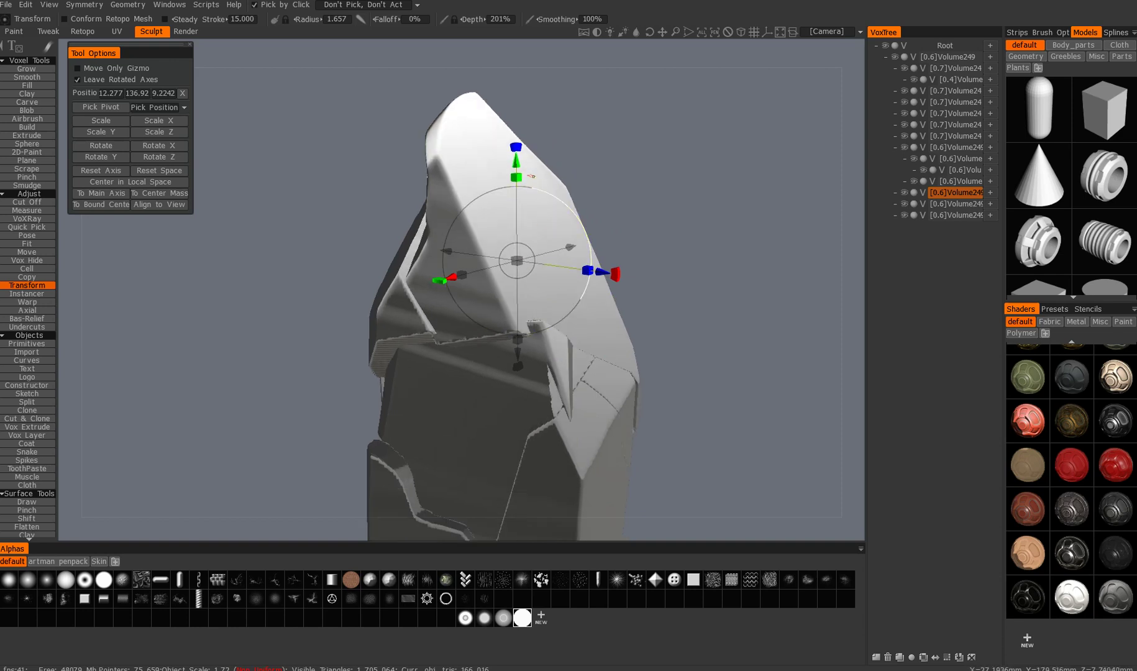
left_click_drag(516, 165, 515, 153)
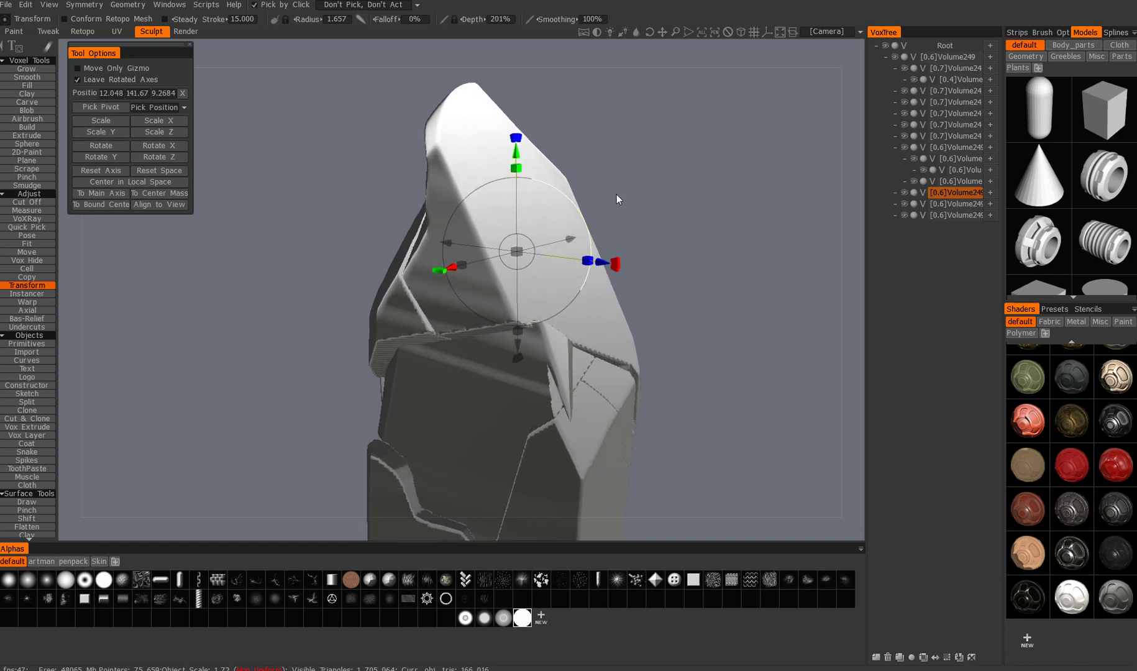
Lower the upper tip piece slightly and pick the recessed side piece
middle_click_drag(645, 213, 626, 171, "alt")
left_click_drag(625, 171, 528, 157, "alt")
left_click_drag(493, 110, 493, 116)
left_click_drag(624, 292, 489, 329, "alt")
middle_click_drag(487, 331, 474, 284, "alt")
left_click(426, 247)
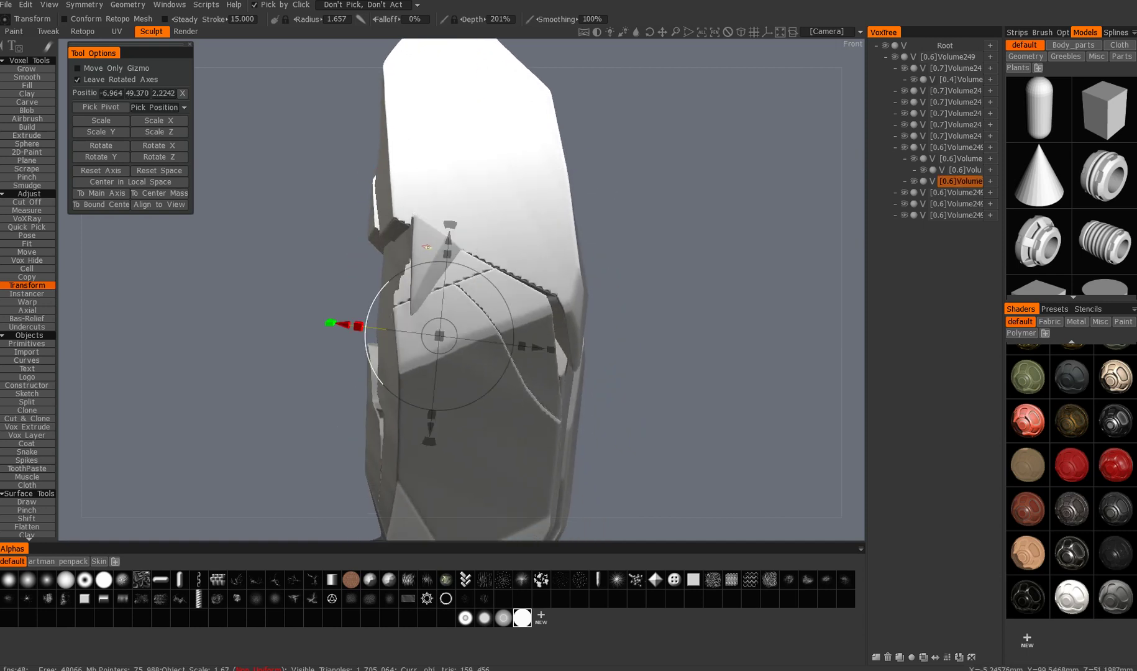
Reselect the upper tip piece and shift it to about 7.39, 139.12, 9.32
left_click_drag(596, 351, 468, 370, "alt")
left_click_drag(547, 397, 428, 416, "alt")
left_click_drag(518, 415, 412, 410, "alt")
left_click_drag(580, 191, 497, 194, "alt")
left_click(413, 140)
middle_click_drag(435, 160, 397, 216, "alt")
mouse_move(459, 166)
left_mouse_down("alt")
mouse_move(403, 179)
mouse_move(491, 303)
mouse_move(477, 304)
mouse_move(486, 315)
left_mouse_up("alt")
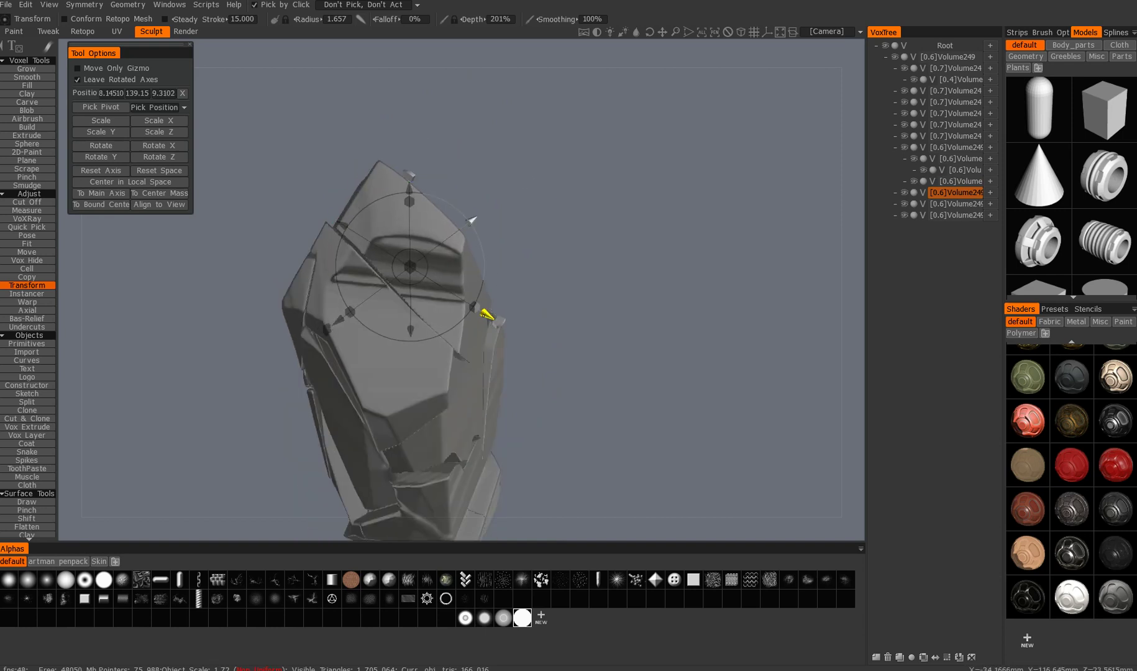
left_click_drag(521, 462, 446, 438, "alt")
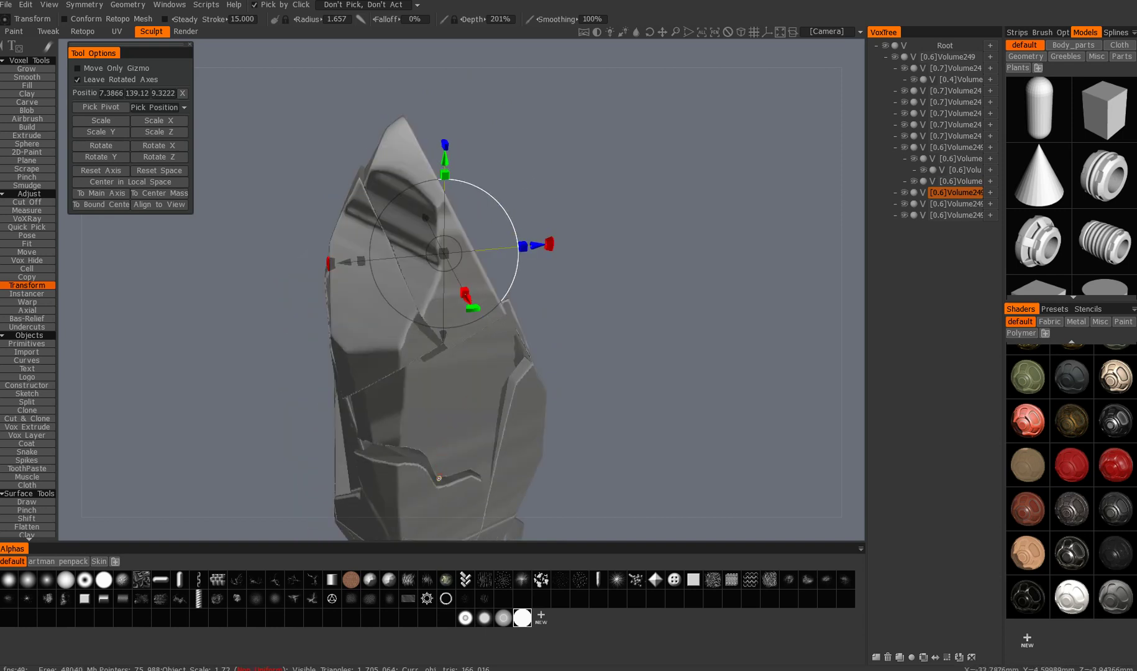
Select the recessed side piece and readjust its placement to about -7.08, 47.51, -0.13
left_click_drag(400, 399, 420, 323, "alt")
key("h")
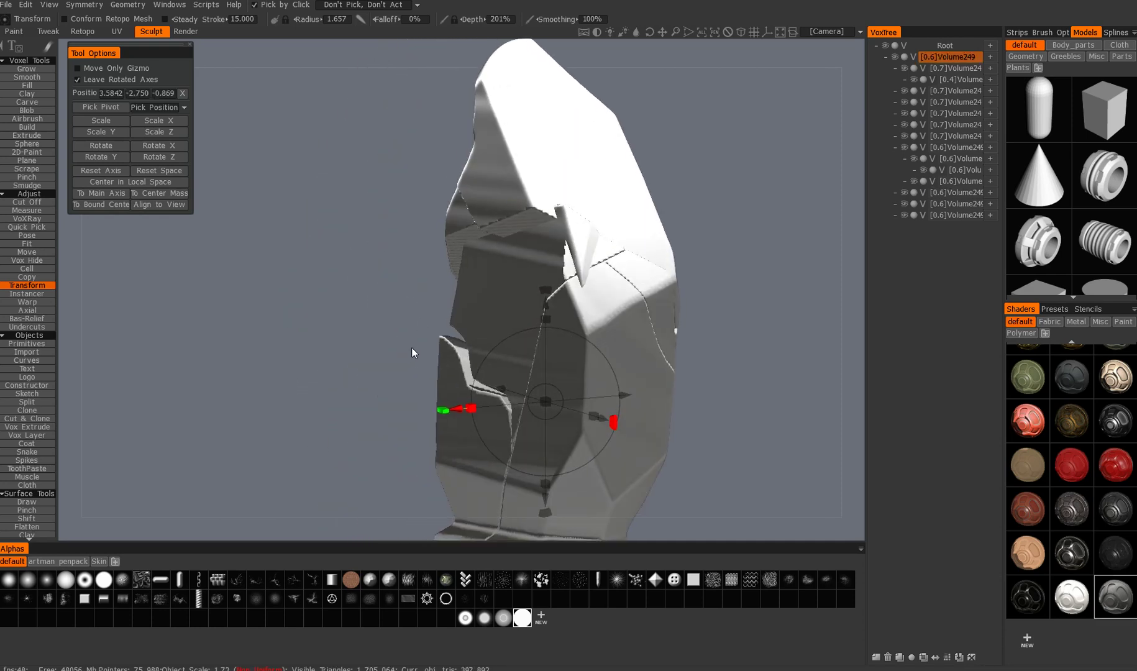
left_click_drag(416, 281, 339, 264, "alt")
key("h")
left_click_drag(433, 192, 527, 250, "alt")
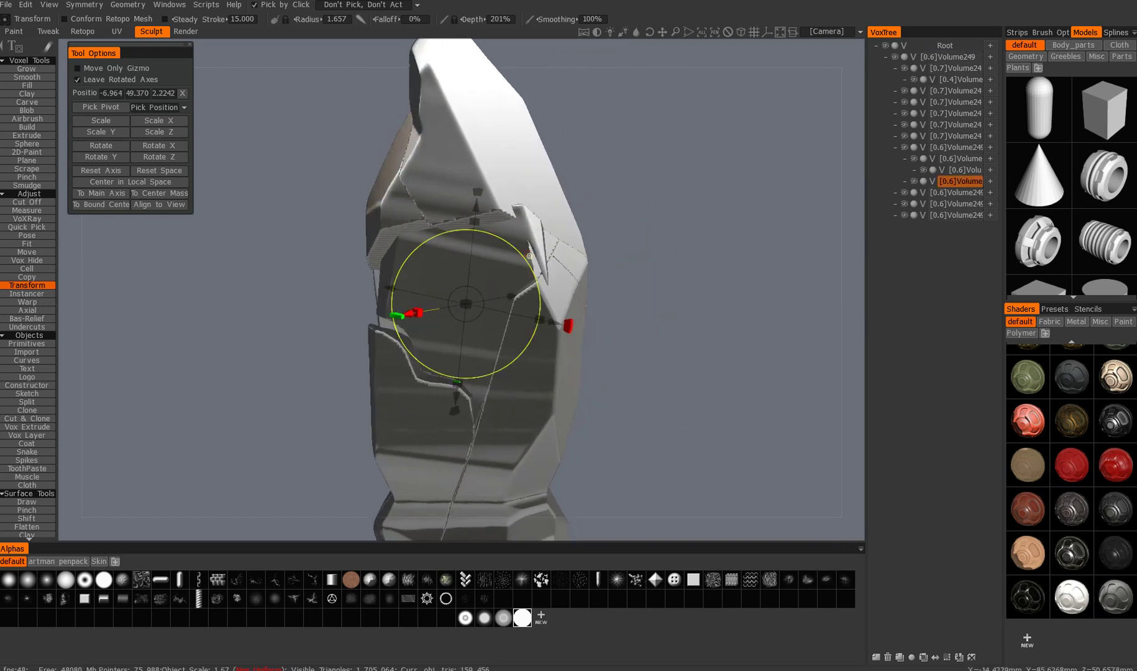
left_click_drag(552, 320, 458, 259)
left_click_drag(347, 362, 470, 253, "alt")
left_click_drag(534, 331, 541, 330)
left_click_drag(550, 213, 470, 240, "alt")
middle_click_drag(602, 440, 554, 328, "alt")
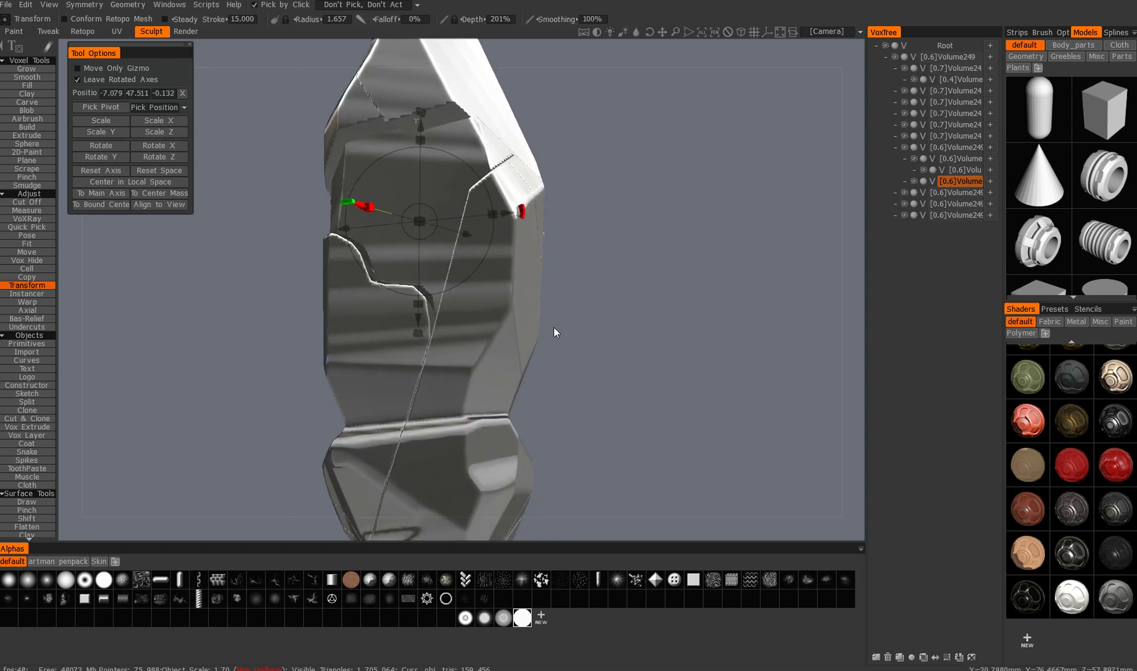
Select the back section and shift it to open the lengthwise seam near the lower end
left_click_drag(554, 328, 505, 324, "alt")
middle_click_drag(505, 325, 489, 288, "alt")
mouse_move(489, 287)
left_mouse_down("alt")
mouse_move(461, 287)
mouse_move(489, 305)
left_mouse_up("alt")
key("h")
left_click_drag(380, 444, 519, 357, "alt")
key("h")
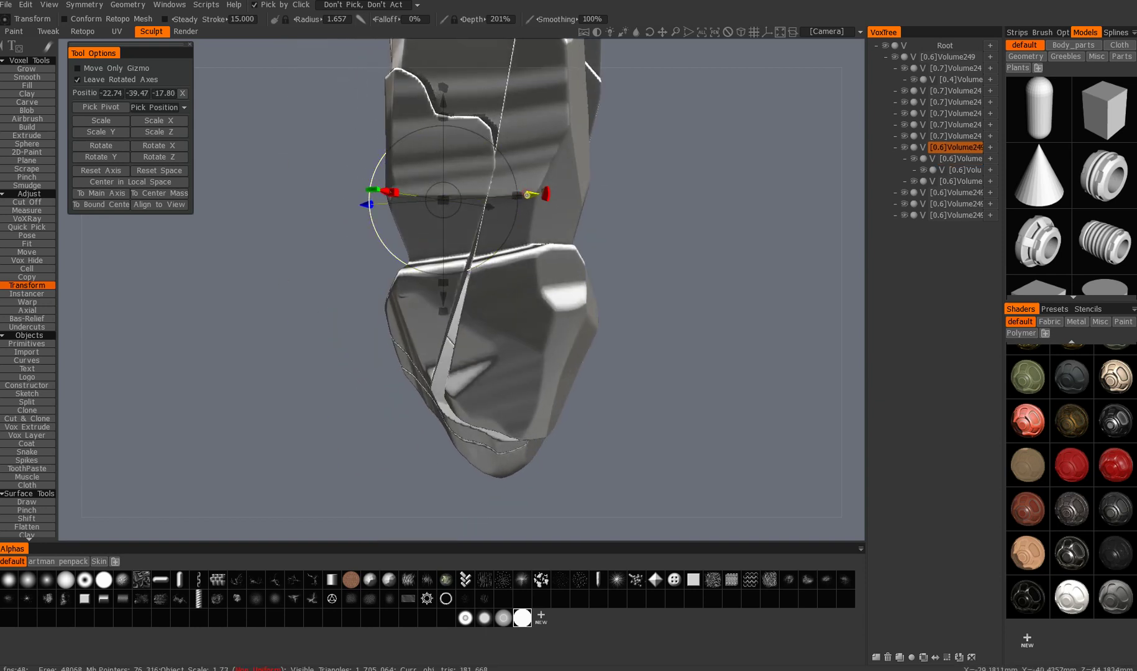
left_click_drag(382, 337, 407, 334, "alt")
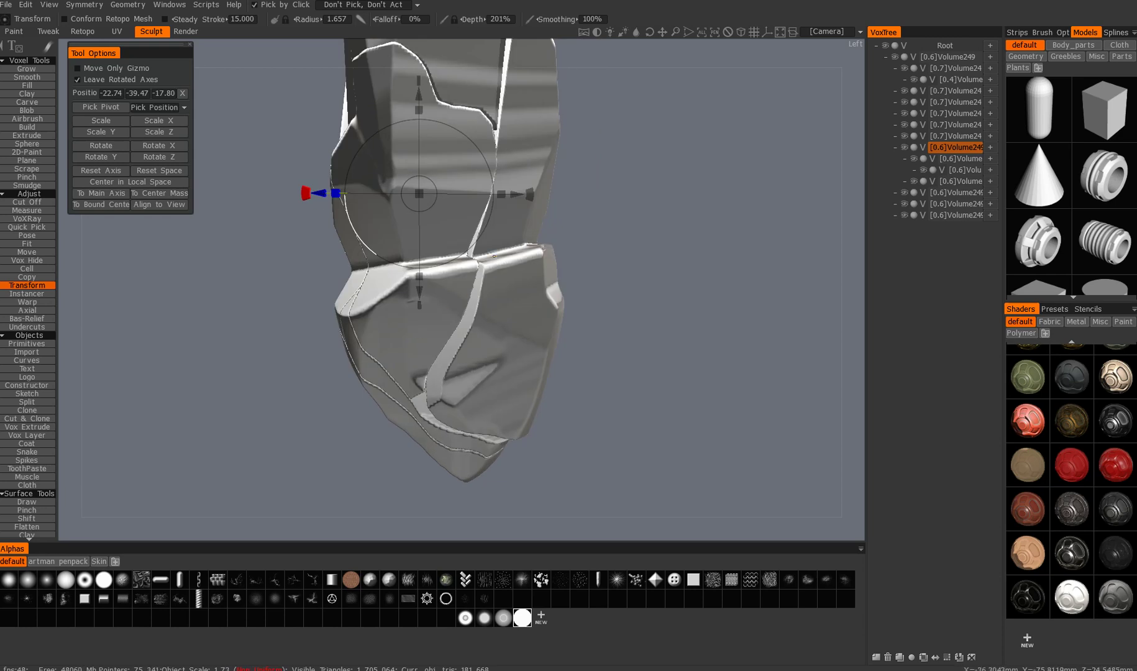
Try moving the back section once more from a lower view, undoing it
left_click_drag(494, 256, 475, 287, "alt")
middle_click_drag(476, 289, 476, 350, "alt")
left_click_drag(477, 349, 507, 392, "alt")
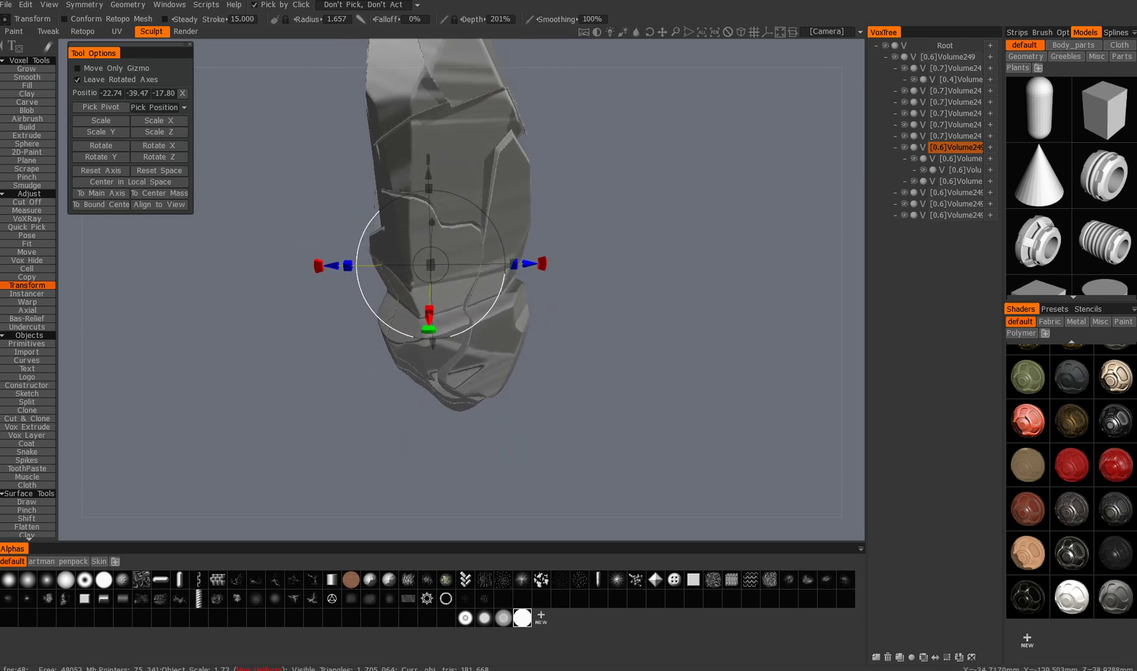
left_click_drag(429, 320, 443, 377)
key("ctrl+z")
Select the lowest tip piece and shift it with Transform to open its seam with the rock above
middle_click_drag(497, 323, 485, 256, "alt")
left_click_drag(460, 273, 473, 346, "alt")
key("h")
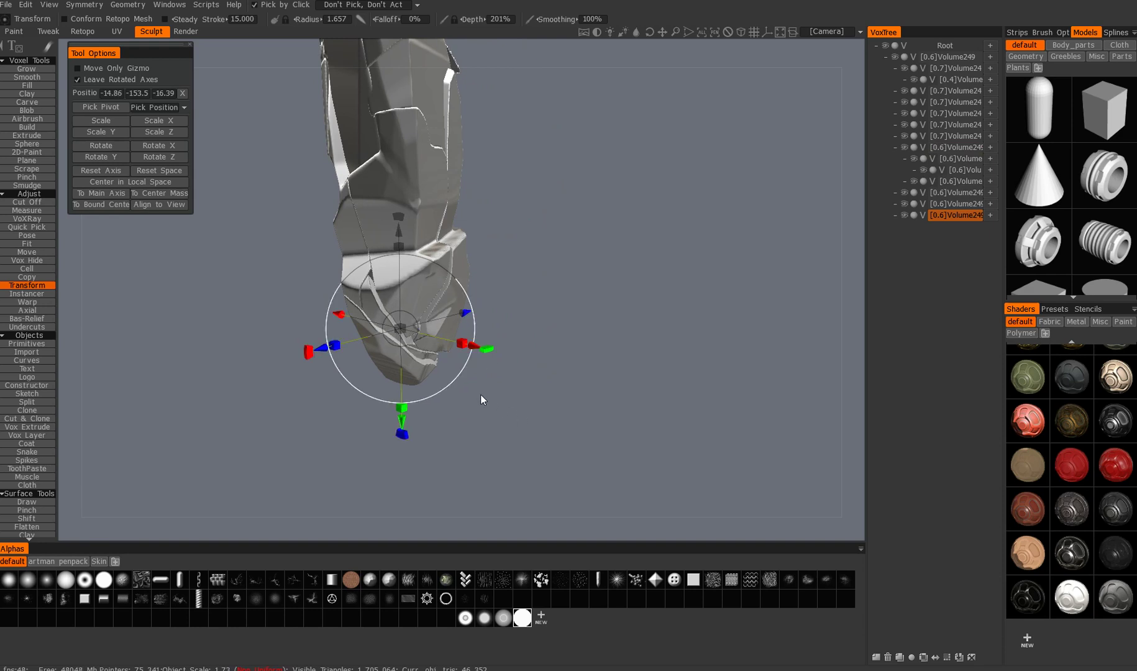
left_click_drag(481, 395, 432, 303, "alt")
left_click_drag(416, 248, 415, 335)
left_click_drag(416, 246, 415, 249)
left_click_drag(461, 401, 399, 410, "alt")
Pick the back section with Quick Pick for further editing
key("q")
left_click_drag(506, 305, 457, 332, "alt")
left_click_drag(493, 390, 360, 367, "alt")
left_click(417, 313)
key("t")
left_click_drag(501, 348, 442, 347, "alt")
key("q")
left_click_drag(308, 329, 328, 314, "alt")
mouse_move(398, 320)
left_mouse_down("alt")
mouse_move(456, 324)
mouse_move(428, 332)
mouse_move(435, 263)
left_mouse_up("alt")
left_click(452, 333)
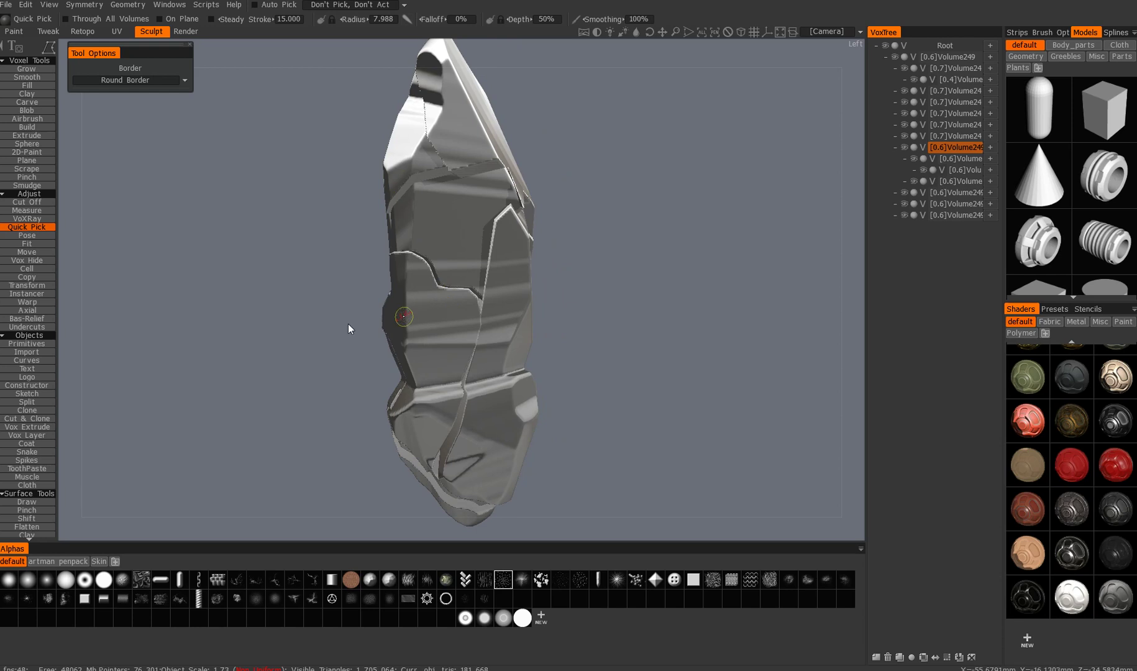
left_click_drag(349, 329, 373, 328, "alt")
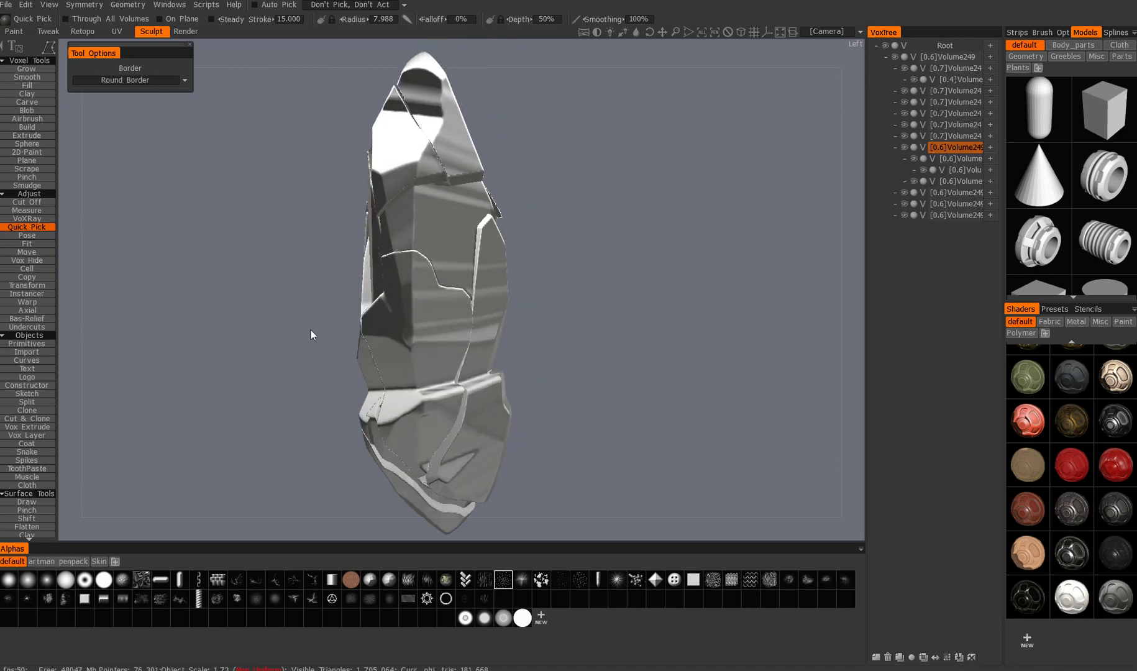
Carve a faceted chunk off the back section's upper edge below the recessed side piece with Vox Hide
key("h")
left_click_drag(342, 302, 297, 328, "alt")
right_click_drag(297, 328, 349, 305, "alt")
left_click_drag(348, 304, 406, 278, "alt")
mouse_move(370, 240)
left_mouse_down("alt")
mouse_move(364, 204)
mouse_move(374, 223)
left_mouse_up("alt")
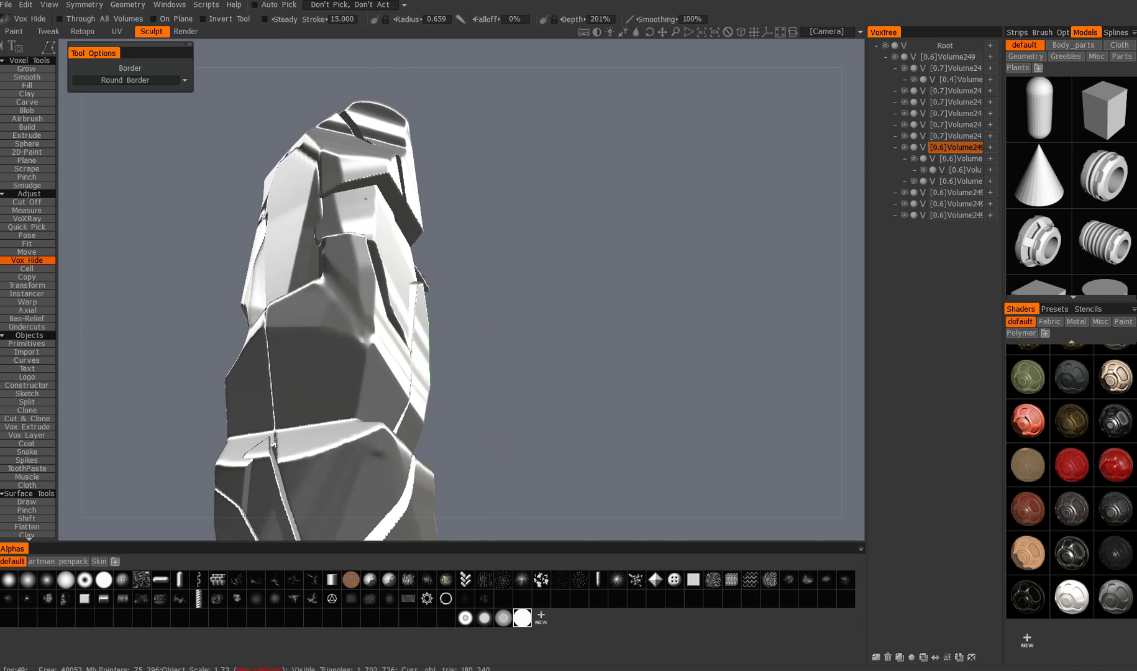
left_click_drag(485, 298, 378, 347, "alt")
right_click_drag(378, 347, 328, 340, "alt")
left_click_drag(329, 340, 372, 199, "alt")
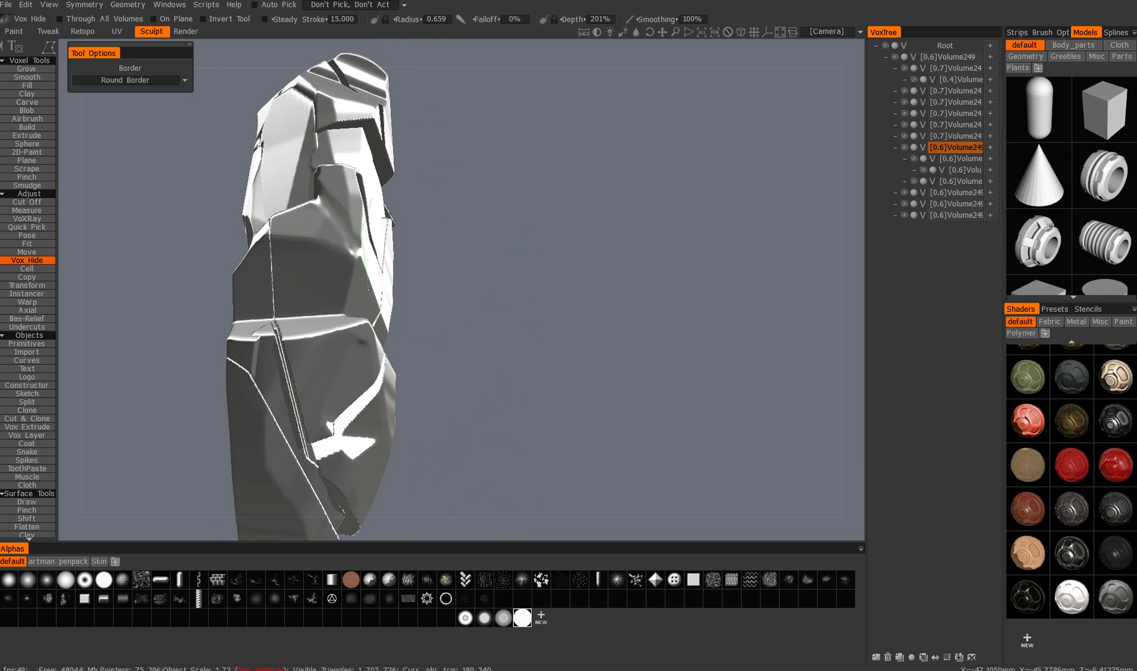
left_click_drag(412, 256, 373, 311, "alt")
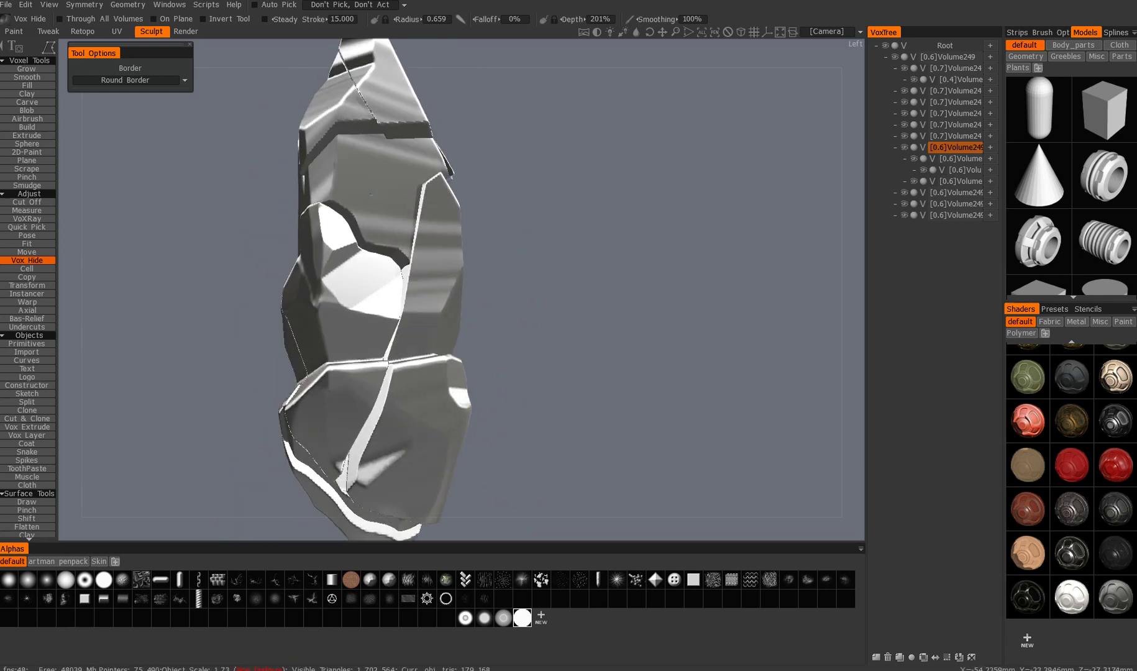
Carve a narrow angular recess into the rock's upper face above the faceted chunk with Vox Hide
right_click_drag(373, 311, 303, 348, "alt")
left_click_drag(303, 348, 339, 280, "alt")
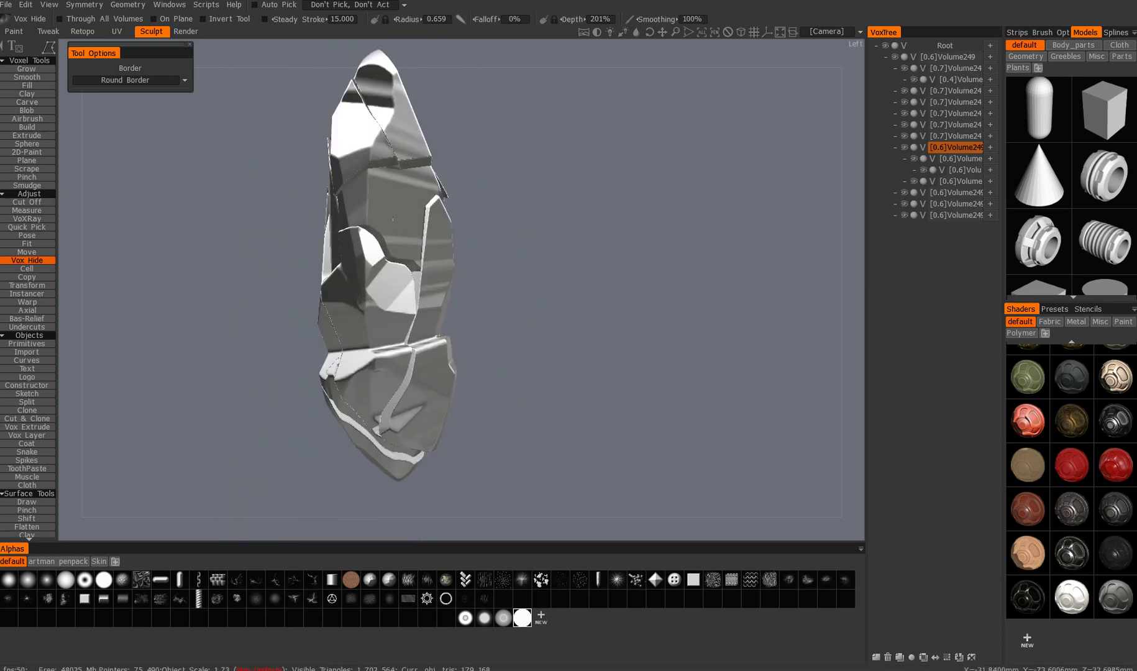
right_click_drag(339, 280, 367, 239, "alt")
mouse_move(367, 240)
left_mouse_down("alt")
mouse_move(357, 233)
mouse_move(405, 227)
mouse_move(404, 332)
left_mouse_up("alt")
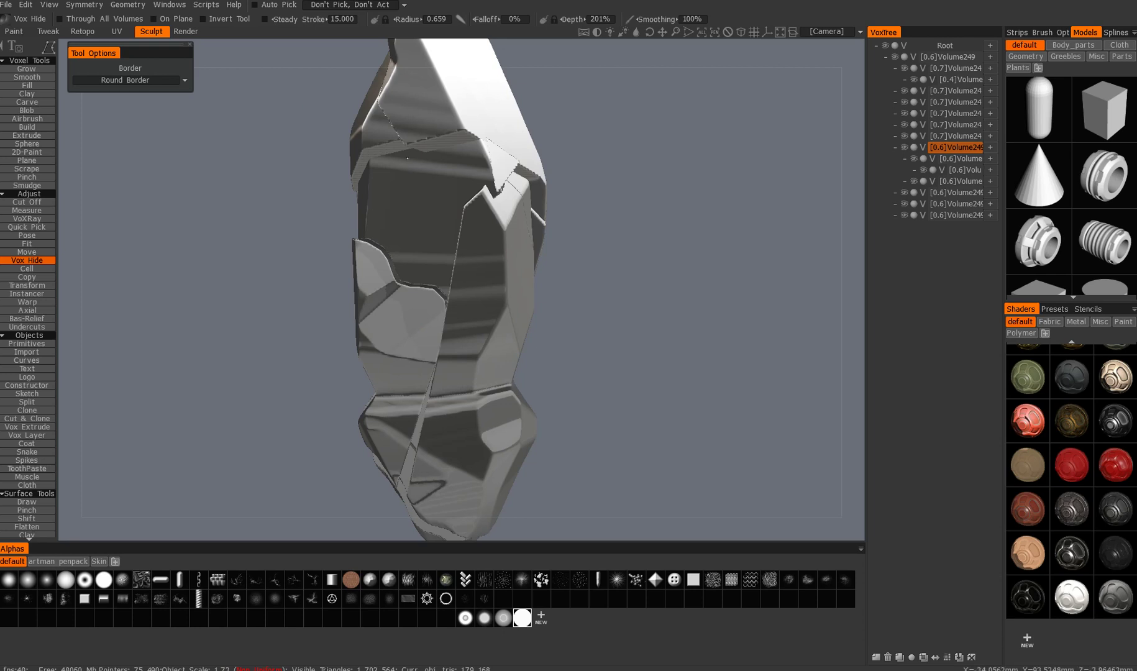
left_click_drag(418, 271, 497, 284, "alt")
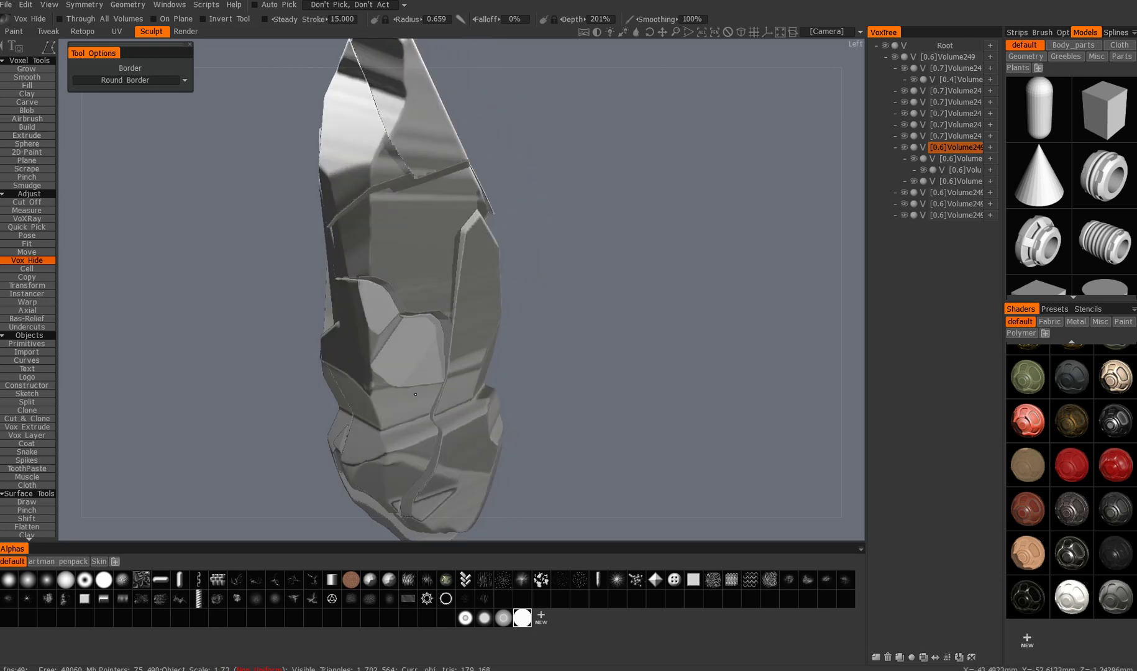
left_click_drag(420, 291, 402, 305, "alt")
middle_click_drag(402, 305, 373, 236, "alt")
left_click_drag(373, 236, 369, 248, "alt")
left_click_drag(370, 309, 424, 222, "alt")
left_click(405, 338)
left_click(423, 217)
left_click_drag(465, 290, 572, 283, "alt")
Cut a tall straight-edged wedge out of the long side piece with a rectangular Vox Hide shape
mouse_move(414, 323)
left_mouse_down("alt+shift")
mouse_move(446, 329)
mouse_move(455, 216)
mouse_move(370, 300)
mouse_move(494, 277)
mouse_move(473, 311)
mouse_move(404, 339)
left_mouse_up("alt+shift")
key("e")
left_click_drag(435, 286, 369, 248, "alt")
left_click_drag(369, 249, 434, 301)
left_click_drag(434, 301, 451, 351, "alt")
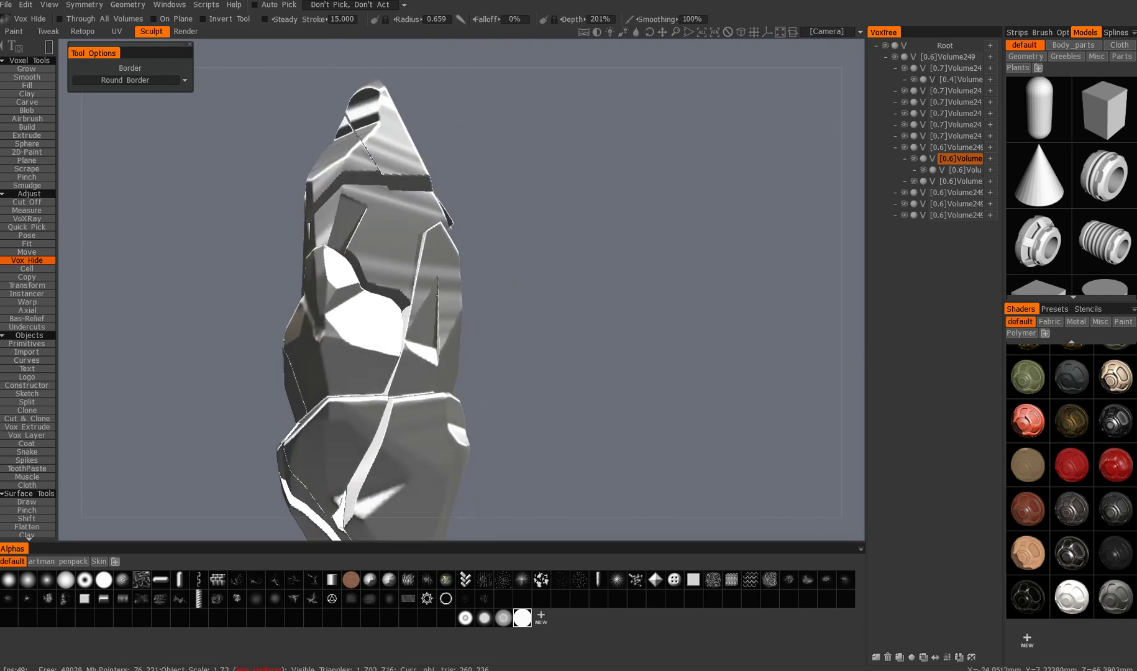
Carve further straight-edged facets into the recessed upper face with rectangular Vox Hide cuts
left_click_drag(416, 282, 371, 233, "alt")
left_click_drag(408, 286, 447, 253)
left_click_drag(388, 186, 491, 277)
left_click_drag(491, 277, 410, 292, "alt")
right_click_drag(410, 292, 383, 324, "alt")
left_click_drag(383, 325, 361, 320, "alt")
right_click_drag(360, 320, 373, 267, "alt")
mouse_move(428, 236)
left_mouse_down()
mouse_move(480, 261)
mouse_move(534, 236)
mouse_move(485, 255)
mouse_move(473, 286)
mouse_move(514, 318)
left_mouse_up()
Switch Vox Hide to the straight-edged lasso shape and carve another facet off the recessed upper face
key("e")
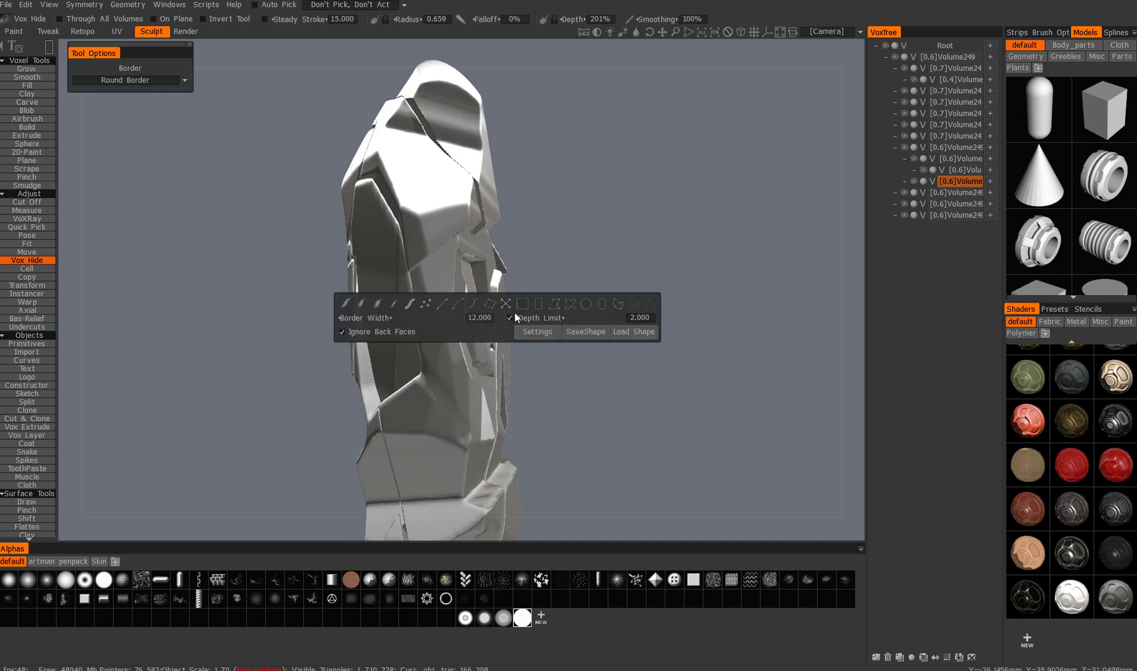
left_click(555, 304)
left_click_drag(491, 264, 515, 239, "alt")
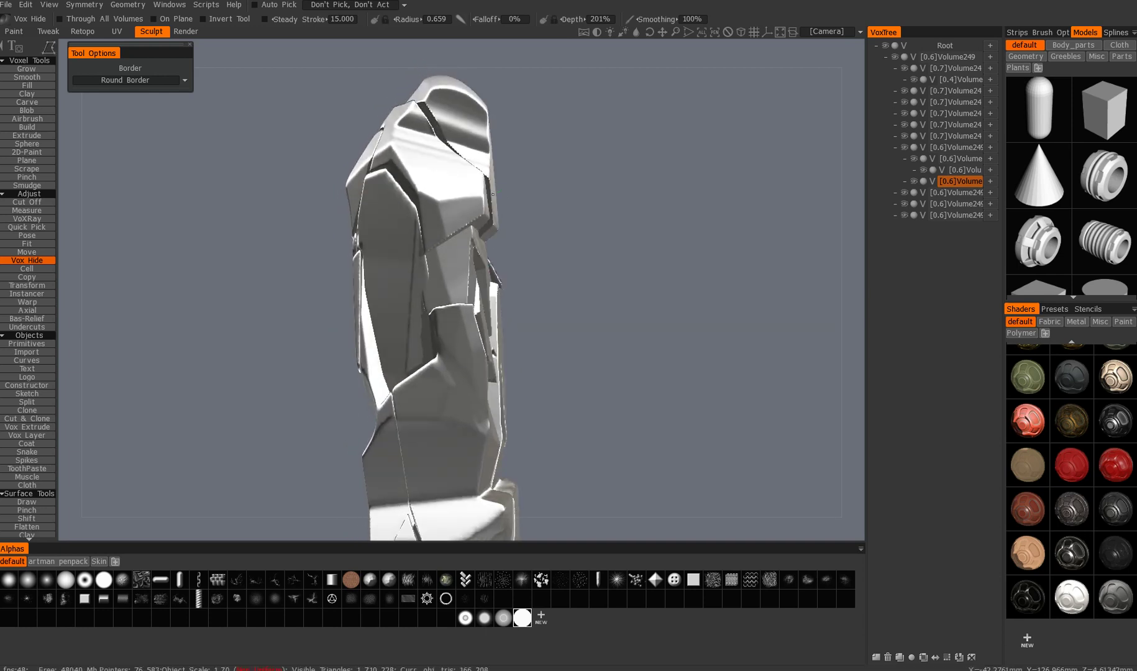
left_click_drag(514, 231, 515, 289, "alt")
key("space")
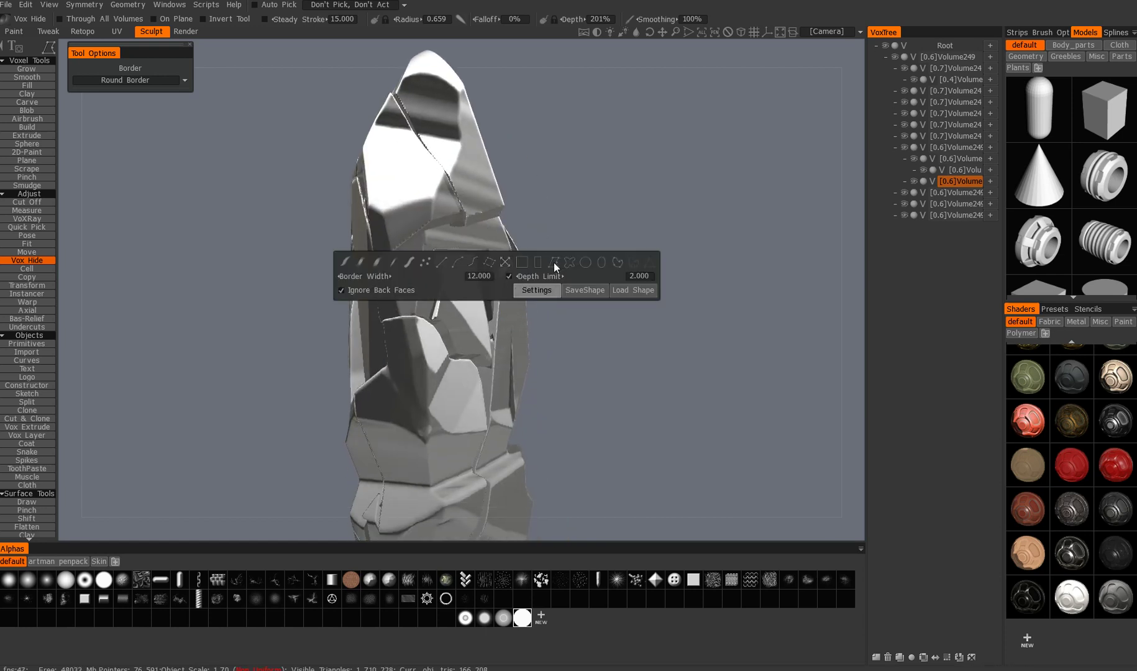
mouse_move(486, 257)
left_mouse_down("alt")
mouse_move(500, 258)
mouse_move(505, 221)
mouse_move(575, 231)
left_mouse_up("alt")
key("space")
key("e")
right_click_drag(575, 231, 543, 273, "alt")
left_click_drag(544, 274, 581, 276, "alt")
right_click_drag(581, 276, 591, 264, "alt")
left_click_drag(385, 398, 354, 398, "alt")
middle_click_drag(354, 398, 371, 352, "alt")
right_click_drag(372, 352, 397, 329, "alt")
middle_click_drag(397, 330, 398, 301, "alt")
left_click_drag(398, 300, 424, 287, "alt")
middle_click_drag(424, 274, 414, 311, "alt")
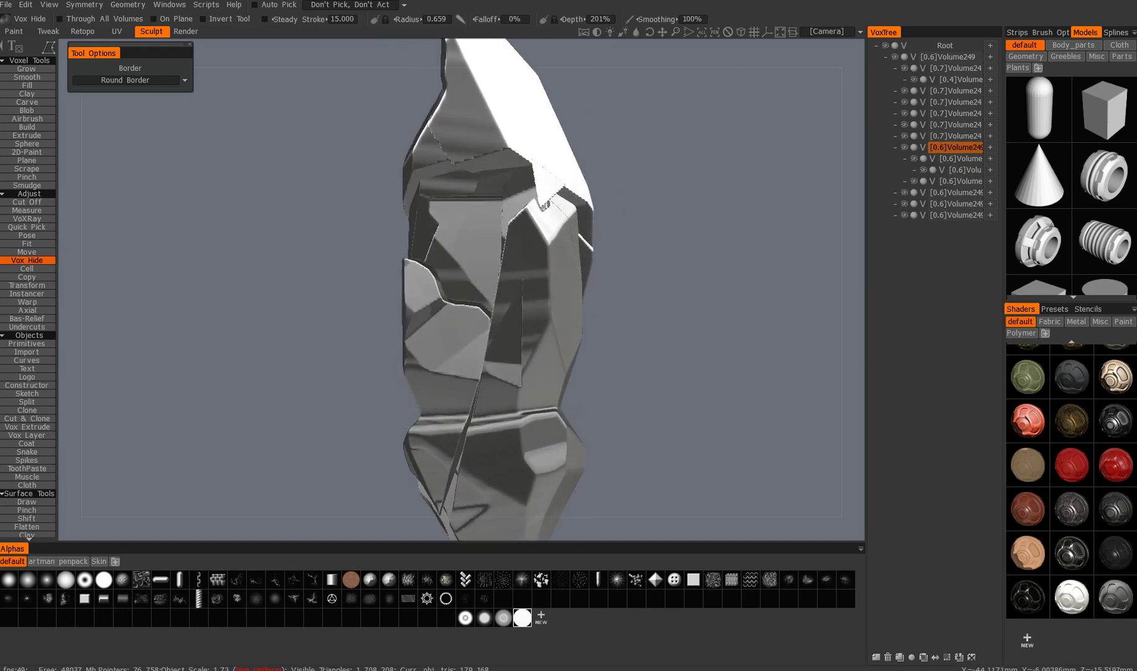
Split the faceted chunk in the rock's middle into smaller pieces with freehand curved cracks
right_click_drag(414, 301, 396, 318, "alt")
left_click_drag(396, 318, 435, 302, "alt")
right_click_drag(435, 302, 454, 285, "alt")
middle_click_drag(453, 286, 459, 238, "alt")
left_click_drag(410, 306, 426, 301, "alt")
key("s")
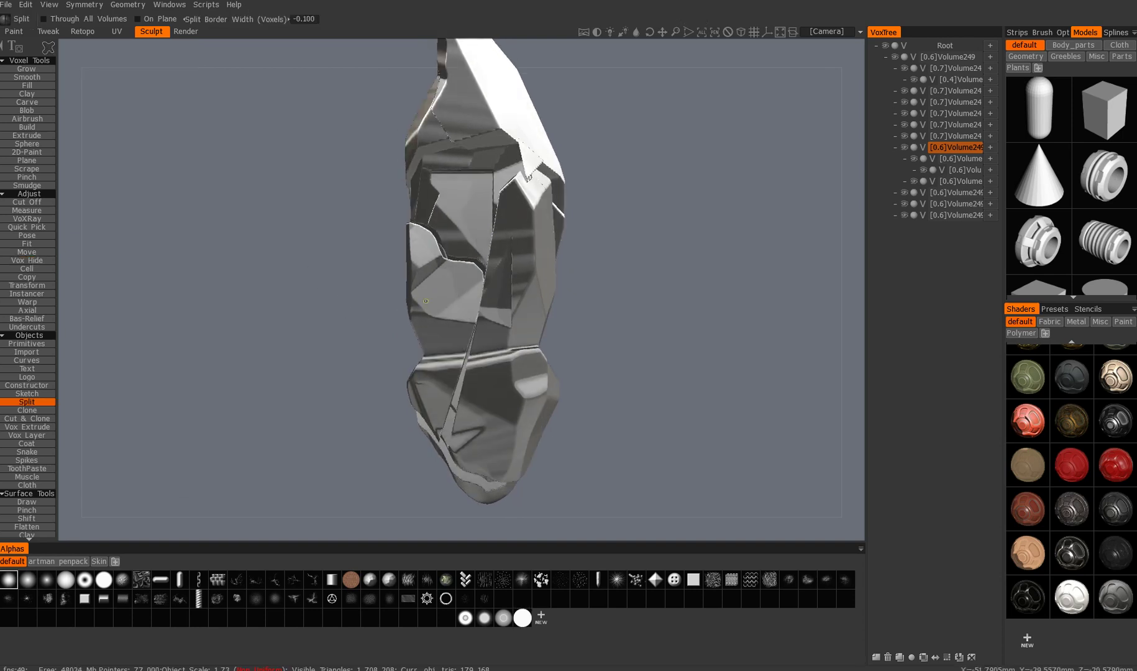
left_click_drag(371, 337, 447, 297, "alt")
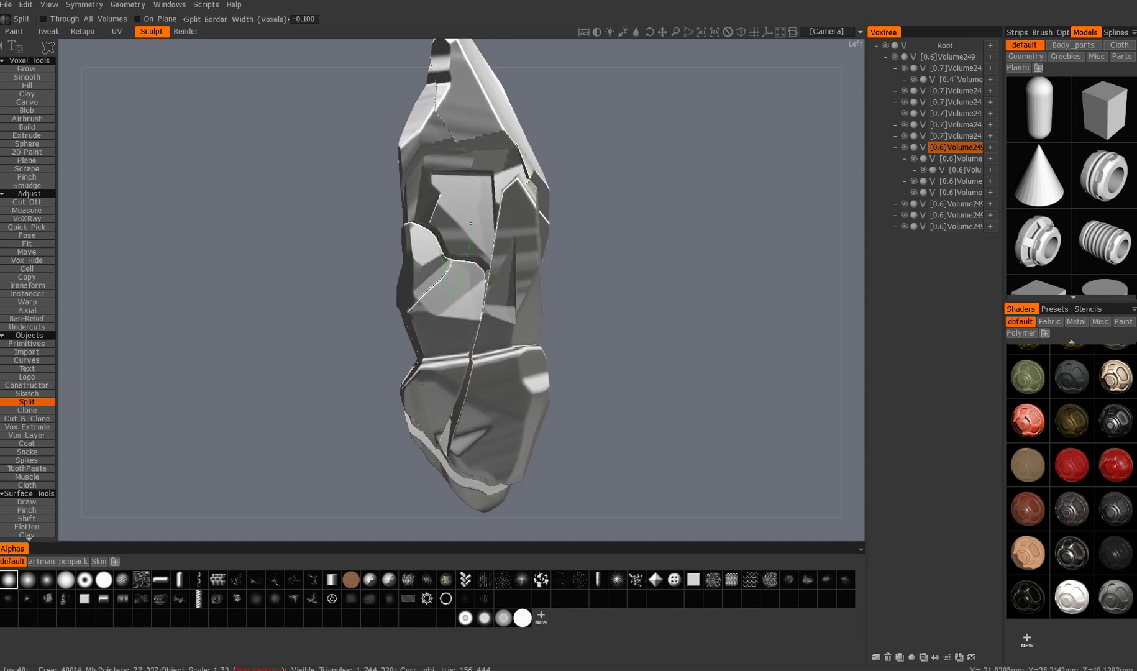
left_click_drag(434, 280, 451, 284, "alt")
left_click_drag(483, 204, 436, 208, "alt")
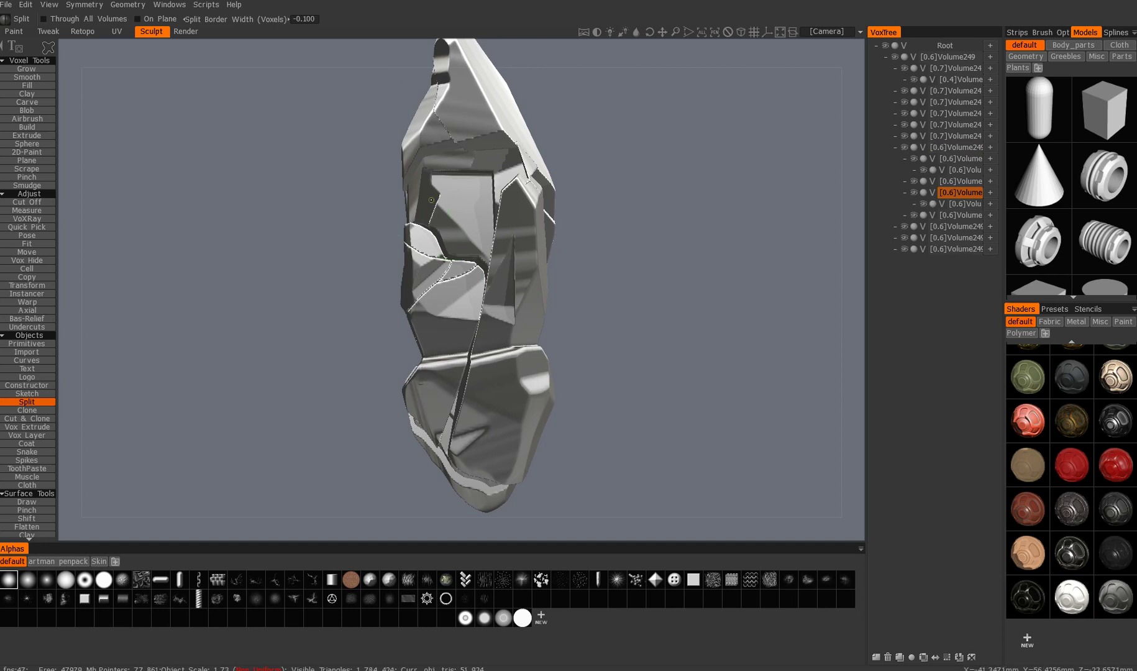
Split the lower section with long cracks running from the faceted chunk across the waist toward the lowest tip
mouse_move(381, 234)
left_mouse_down("alt")
mouse_move(358, 235)
mouse_move(397, 249)
left_mouse_up("alt")
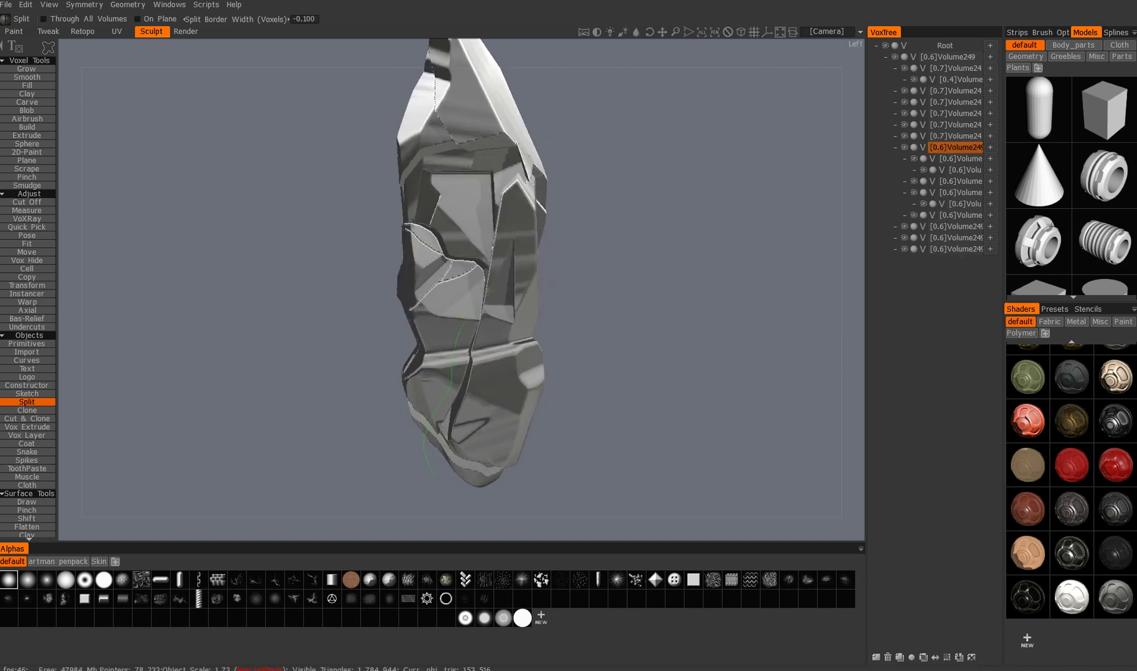
left_click_drag(470, 358, 484, 340, "alt")
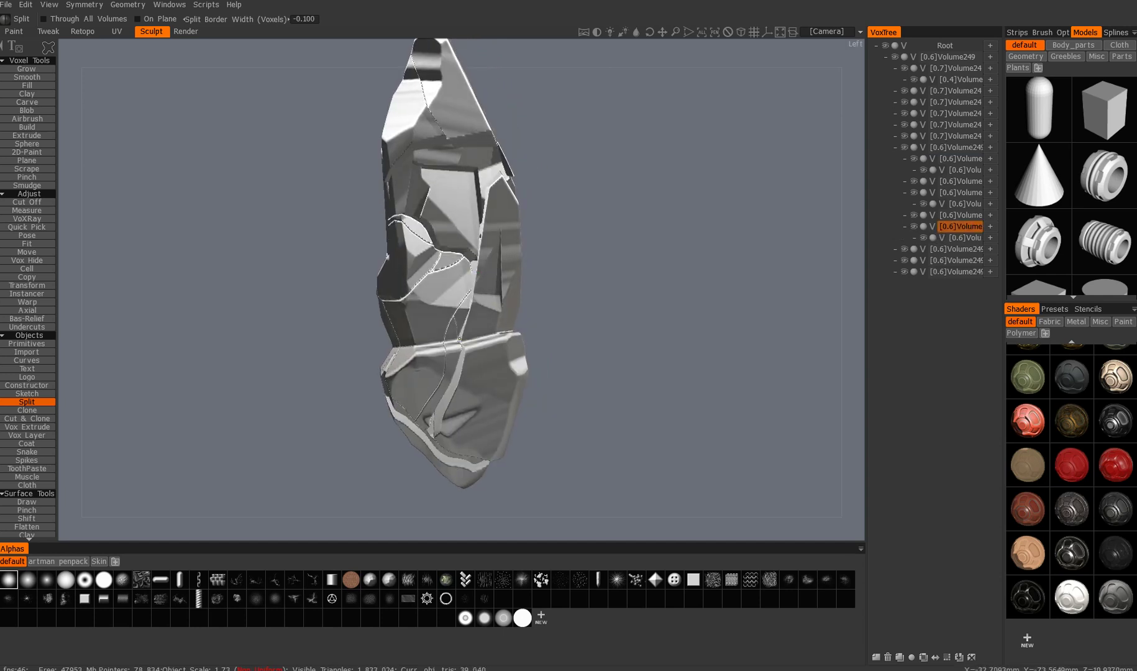
mouse_move(436, 306)
left_mouse_down("alt")
mouse_move(408, 306)
mouse_move(417, 462)
left_mouse_up("alt")
mouse_move(430, 317)
left_mouse_down("alt")
mouse_move(417, 324)
mouse_move(427, 296)
mouse_move(467, 343)
mouse_move(448, 339)
mouse_move(449, 306)
mouse_move(463, 303)
left_mouse_up("alt")
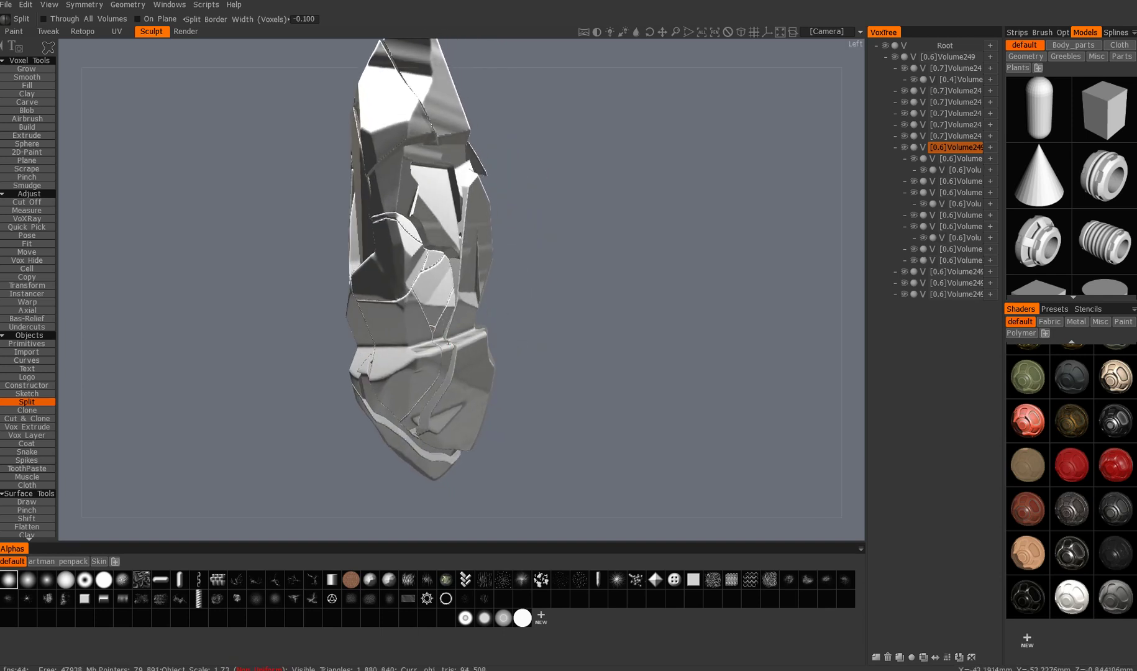
Pick the small wedge where the cracks meet above the waist and bring up Transform on it
right_click_drag(464, 302, 522, 274, "alt")
left_click_drag(522, 274, 510, 273, "alt")
right_click_drag(453, 298, 378, 358, "alt")
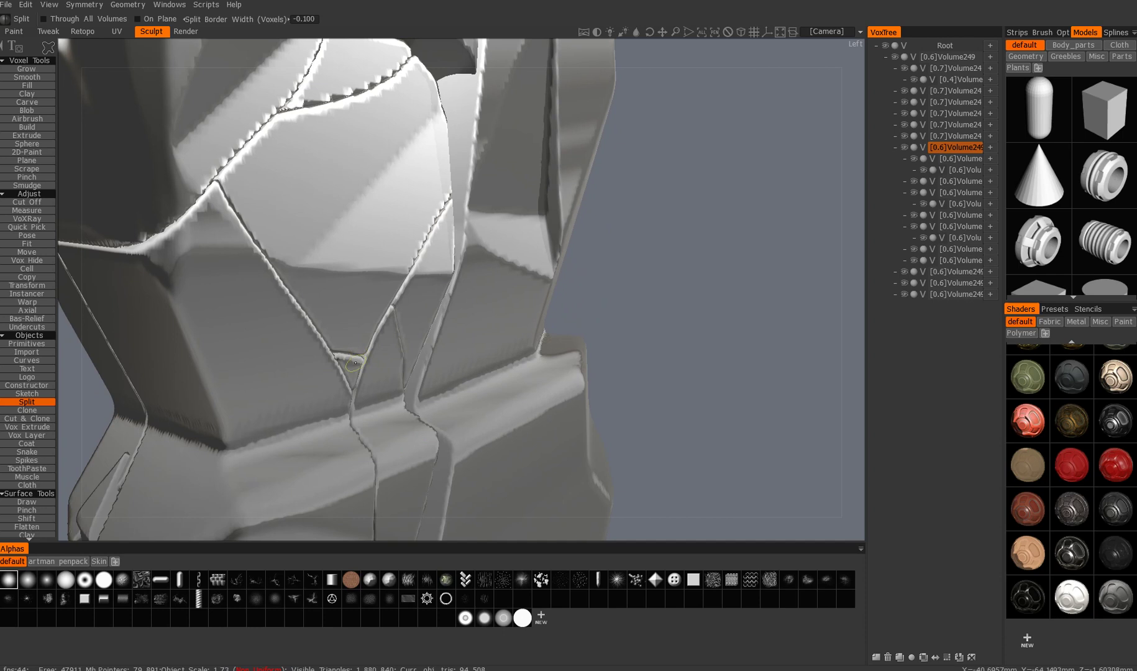
key("h")
key("t")
left_click_drag(326, 381, 407, 341, "alt")
key("q")
Pick the piece beside the long crack below the waist and split it near the lowest tip
right_click_drag(407, 341, 389, 330, "alt")
left_click_drag(389, 329, 412, 290, "alt")
right_click_drag(413, 291, 404, 336, "alt")
mouse_move(403, 337)
left_mouse_down("alt")
mouse_move(413, 339)
mouse_move(372, 263)
left_mouse_up("alt")
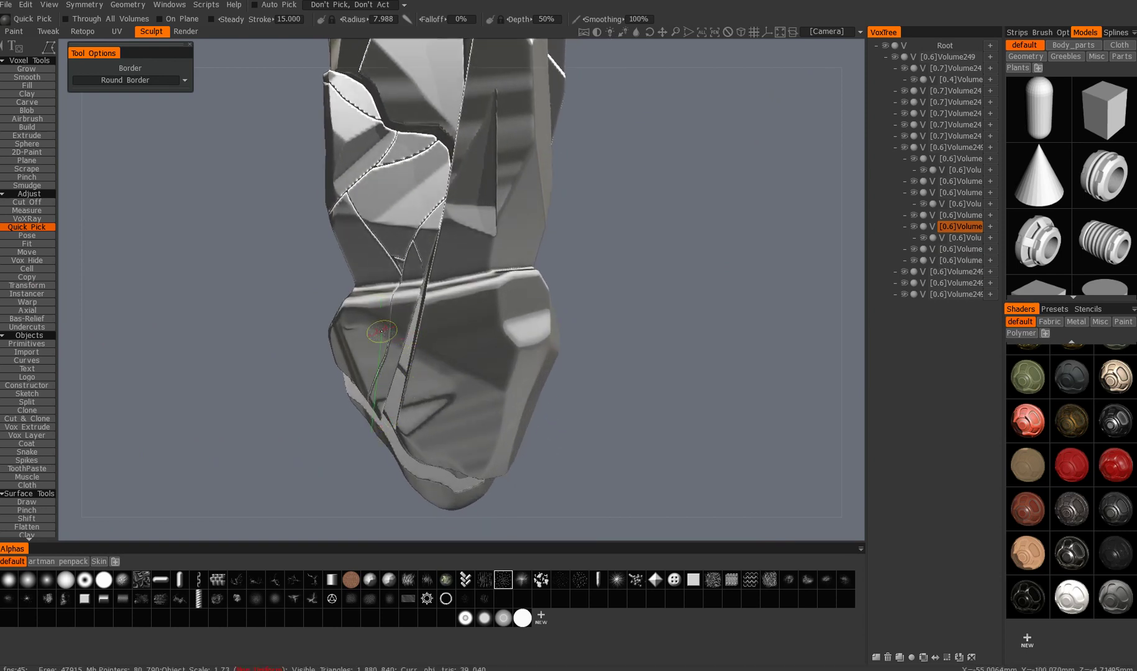
key("h")
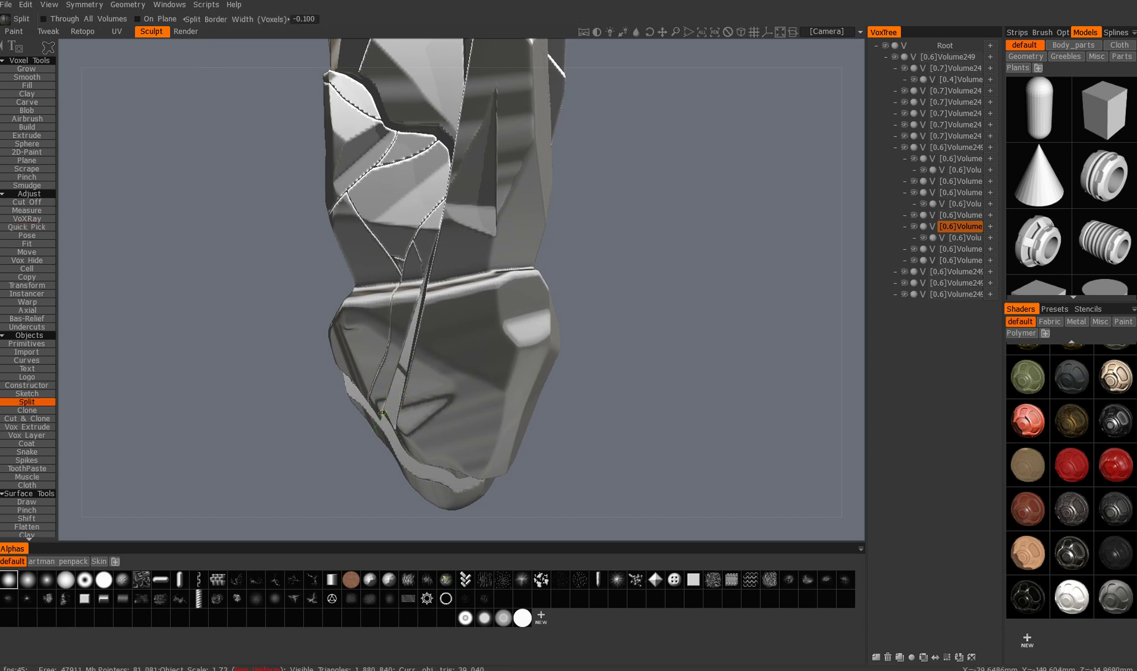
mouse_move(363, 384)
left_mouse_down("alt")
mouse_move(376, 324)
mouse_move(352, 314)
left_mouse_up("alt")
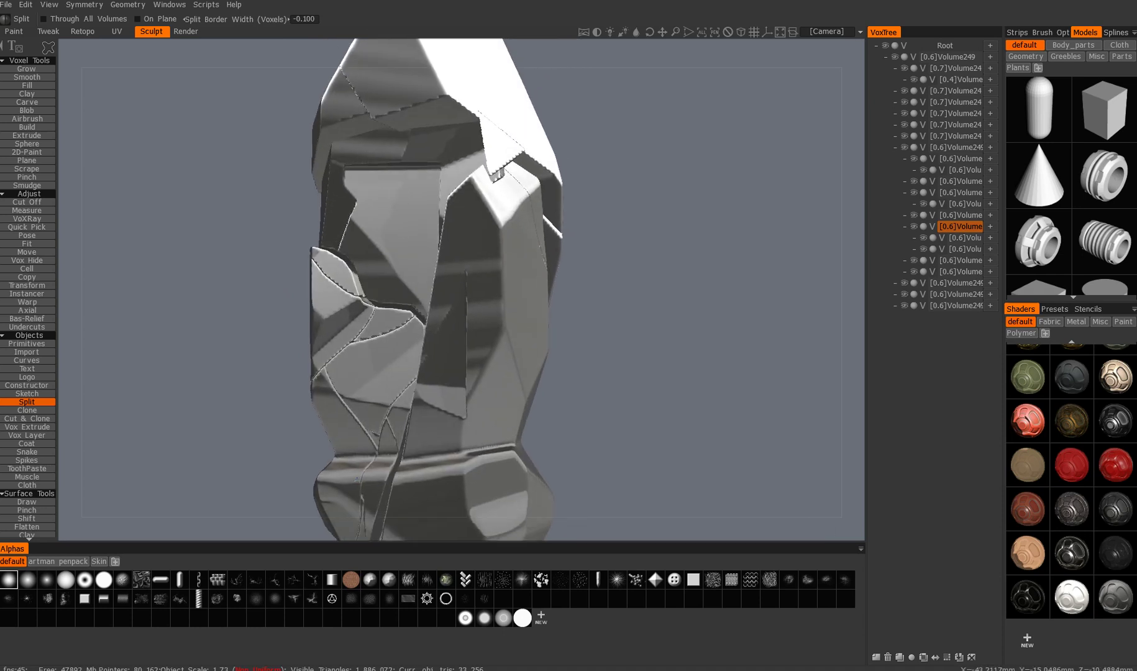
Pick the tall side piece and split it with several curved cracks along its inner edge and front face
middle_click_drag(406, 288, 395, 211, "alt")
right_click_drag(394, 211, 416, 267, "alt")
left_click_drag(416, 268, 396, 266, "alt")
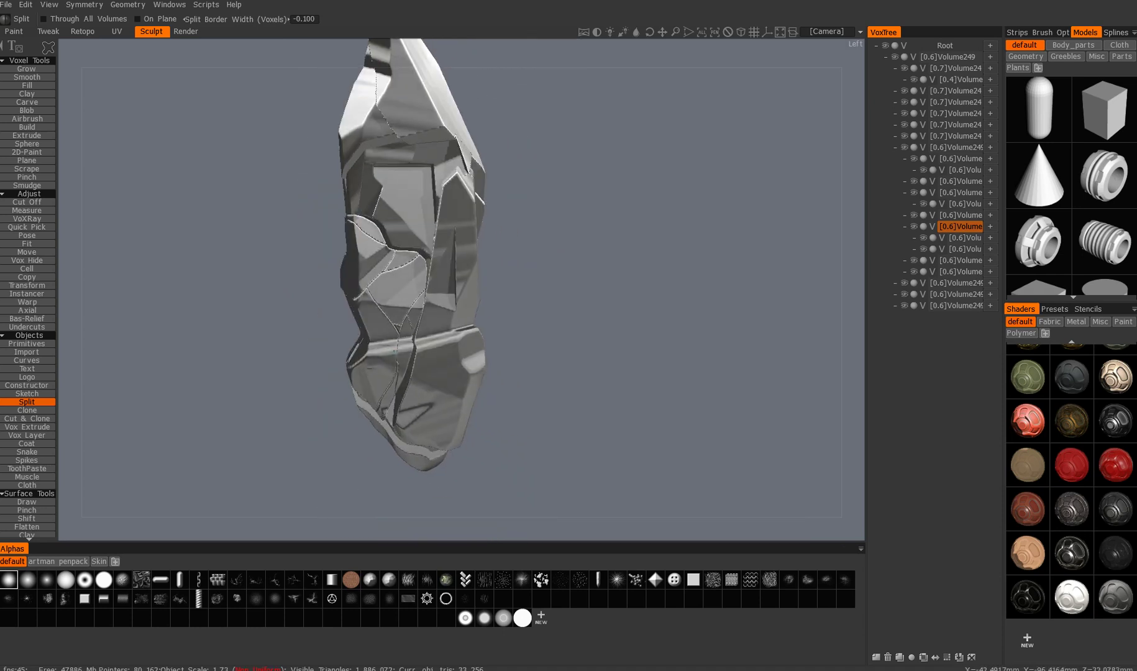
middle_click_drag(397, 265, 398, 301, "alt")
left_click_drag(398, 301, 382, 410, "alt")
key("h")
left_click_drag(398, 292, 456, 241, "alt")
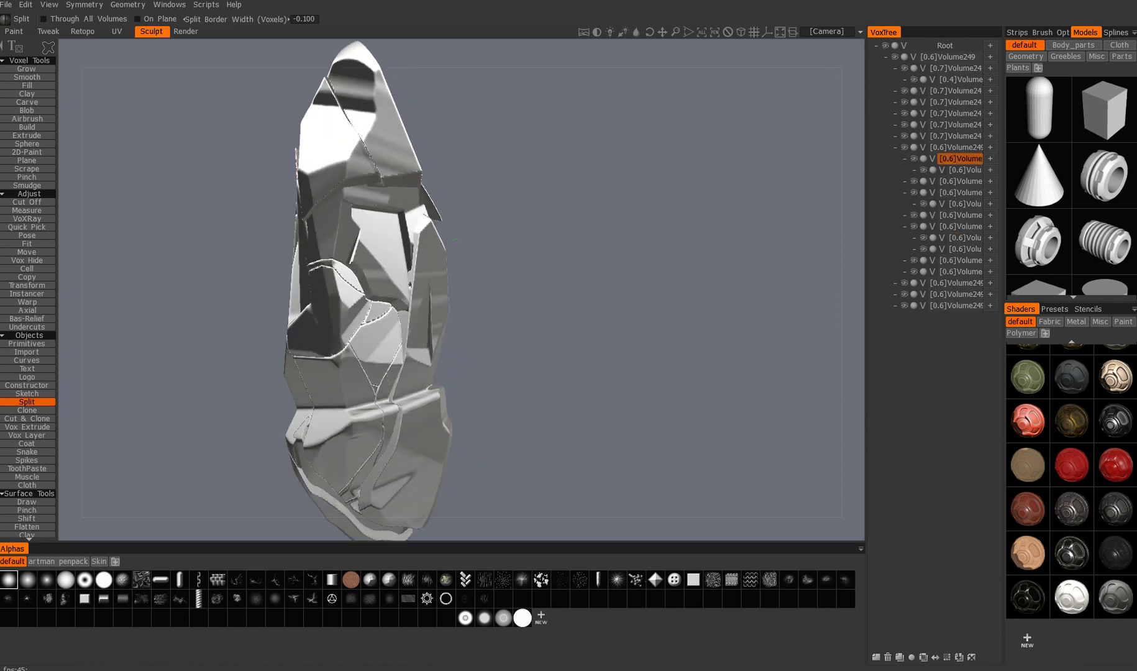
mouse_move(468, 328)
left_mouse_down("alt")
mouse_move(405, 268)
mouse_move(449, 193)
left_mouse_up("alt")
left_click_drag(450, 261, 435, 304, "alt")
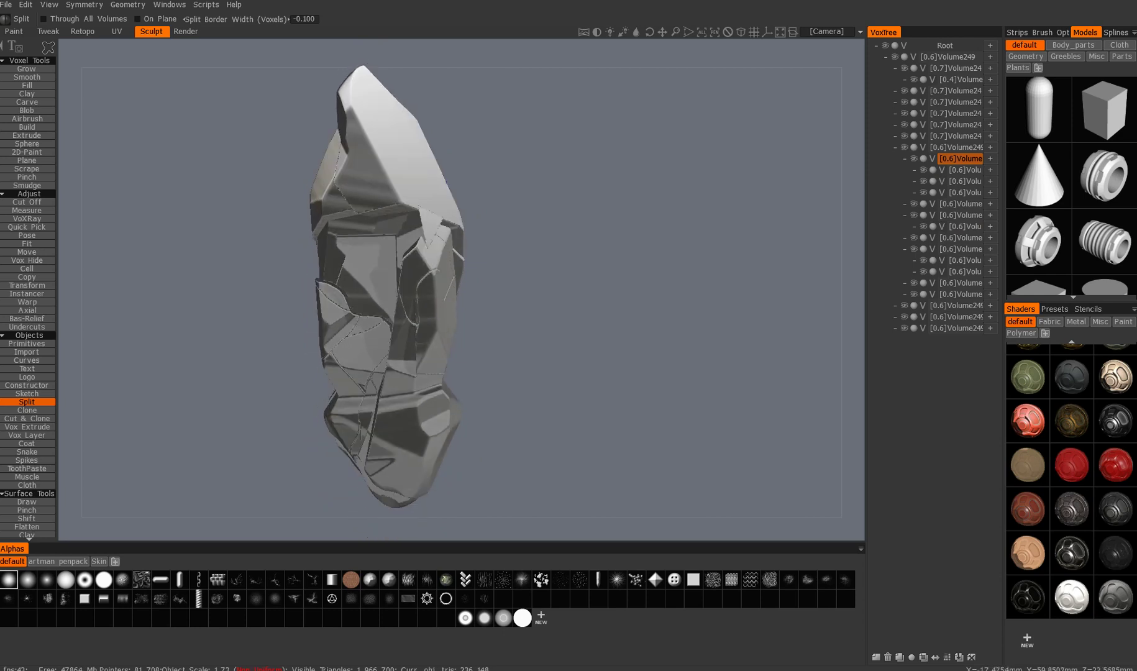
right_click_drag(435, 305, 473, 304, "alt")
left_click_drag(473, 305, 475, 273, "alt")
mouse_move(399, 315)
left_mouse_down("alt")
mouse_move(425, 311)
mouse_move(416, 332)
left_mouse_up("alt")
Split the recessed upper face with a curved diagonal crack
left_click_drag(357, 240, 339, 312, "alt")
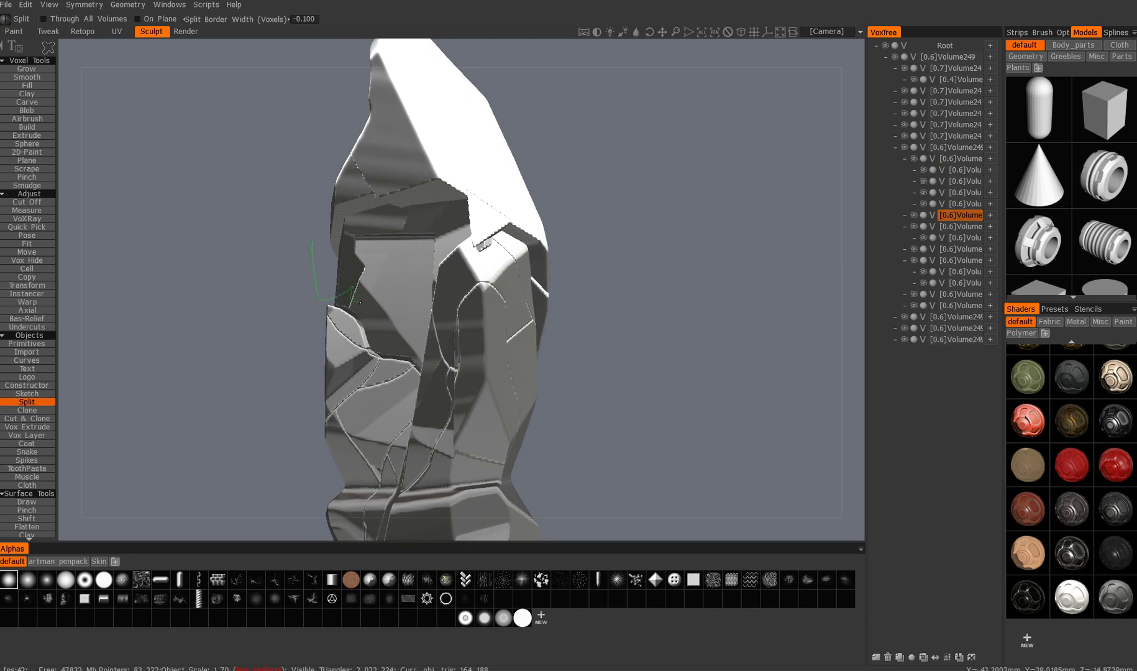
left_click_drag(313, 241, 314, 232)
left_click_drag(348, 270, 410, 252, "alt")
right_click_drag(410, 252, 435, 214, "alt")
left_click_drag(435, 214, 440, 228, "alt")
right_click_drag(440, 227, 437, 247, "alt")
Split the rock's top section with a crack across the peak and short cracks on its shoulder
left_click_drag(438, 247, 411, 192, "alt")
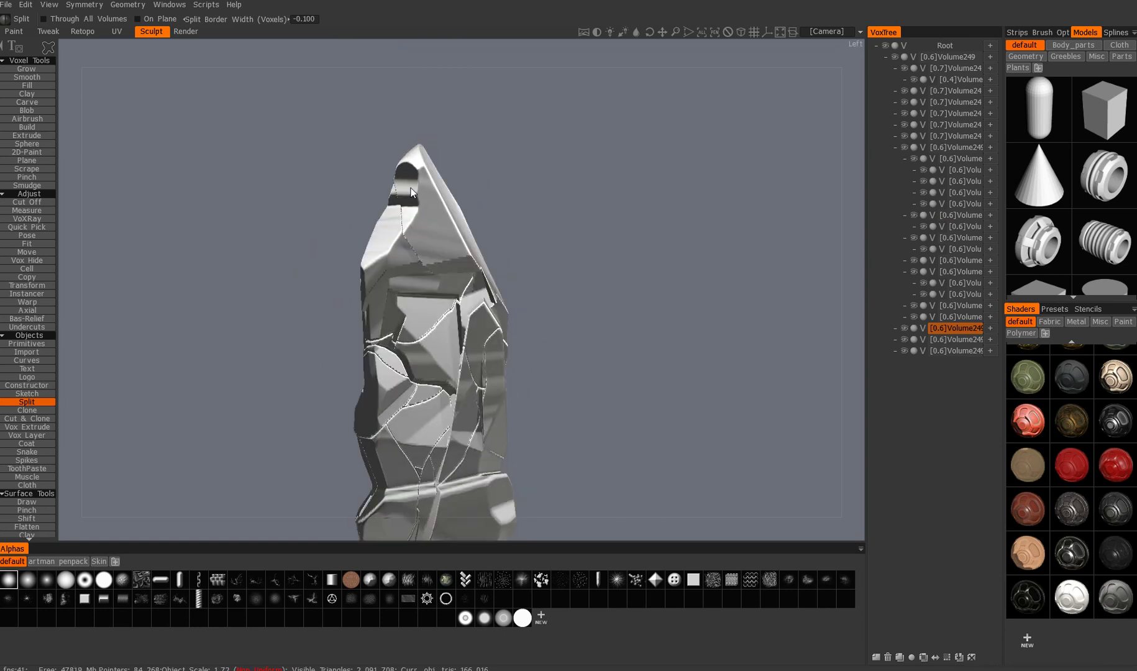
mouse_move(355, 244)
left_mouse_down("alt")
mouse_move(360, 253)
mouse_move(320, 263)
mouse_move(385, 239)
mouse_move(368, 244)
mouse_move(335, 292)
left_mouse_up("alt")
key("h")
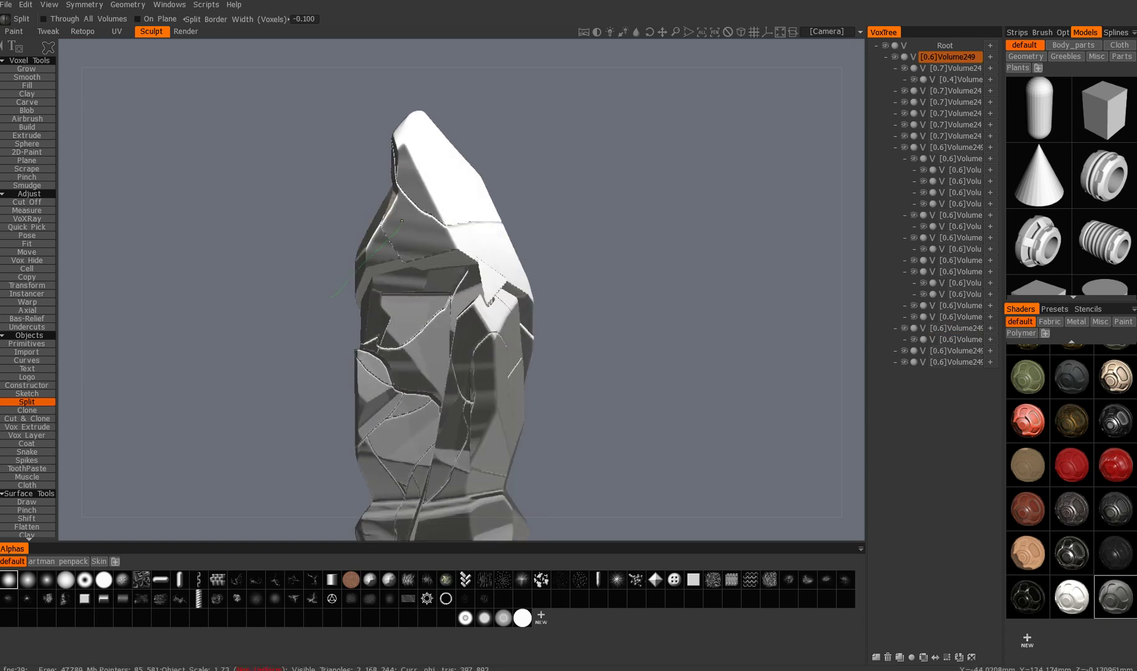
left_click_drag(317, 275, 371, 233, "alt")
key("h")
left_click_drag(304, 206, 528, 211)
left_click_drag(429, 261, 438, 256, "alt")
right_click_drag(438, 256, 472, 236, "alt")
Pick the recessed upper face again and split a small piece off its outer lower corner
key("h")
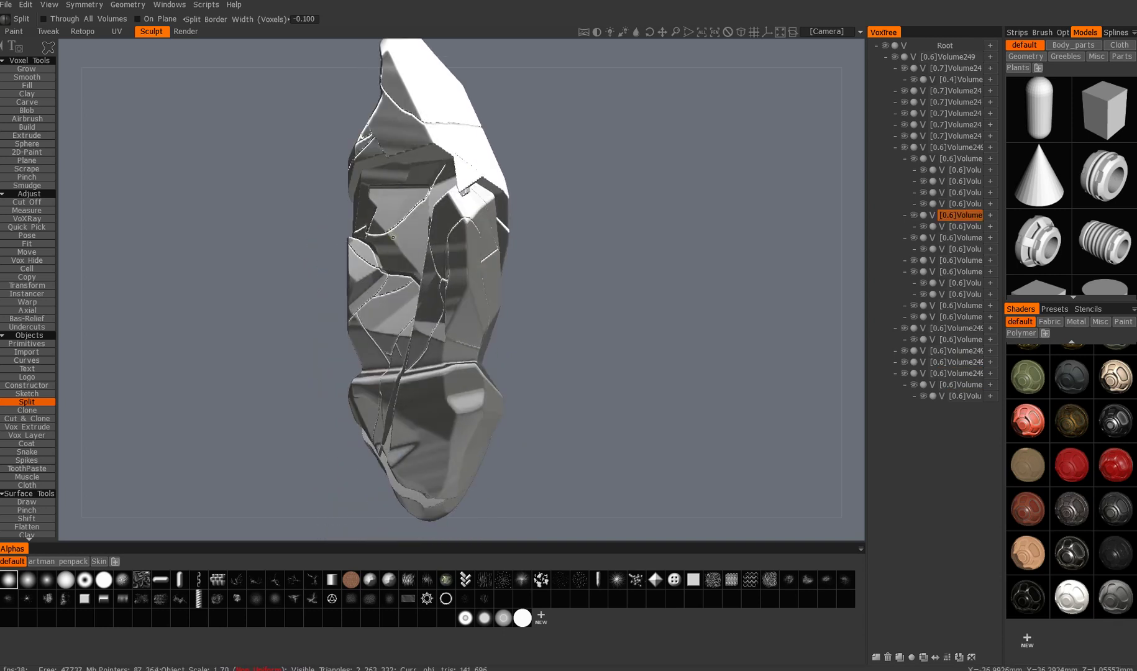
middle_click_drag(472, 236, 474, 245, "alt")
right_click_drag(474, 245, 488, 236, "alt")
left_click_drag(488, 236, 469, 237, "alt")
left_click_drag(356, 304, 334, 320)
mouse_move(289, 245)
left_mouse_down("alt")
mouse_move(337, 263)
mouse_move(398, 233)
left_mouse_up("alt")
middle_click_drag(397, 234, 368, 126, "alt")
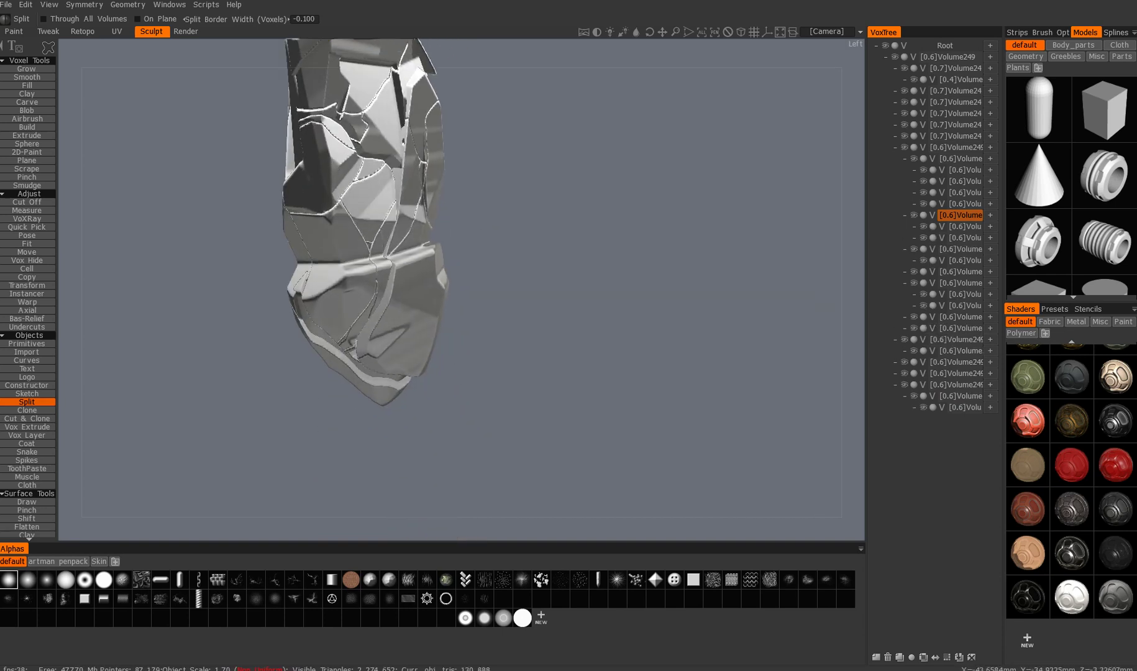
Pick the tall side piece again and split it crosswise near the waist
left_click_drag(368, 186, 391, 194, "alt")
key("h")
middle_click_drag(392, 194, 373, 226, "alt")
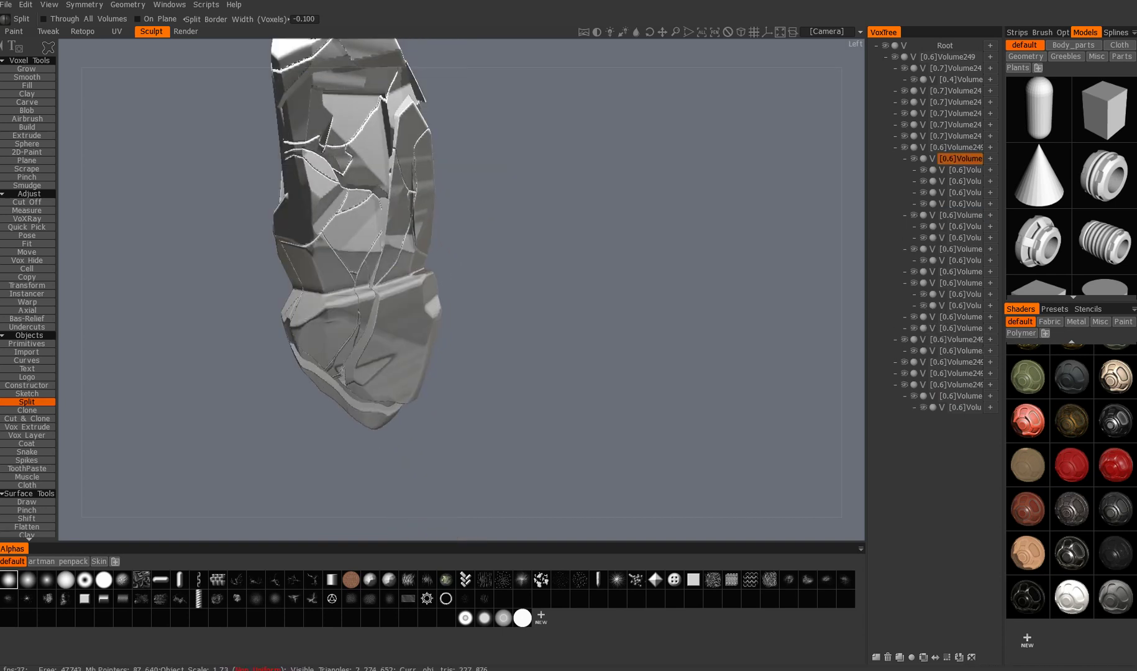
left_click_drag(436, 283, 472, 275)
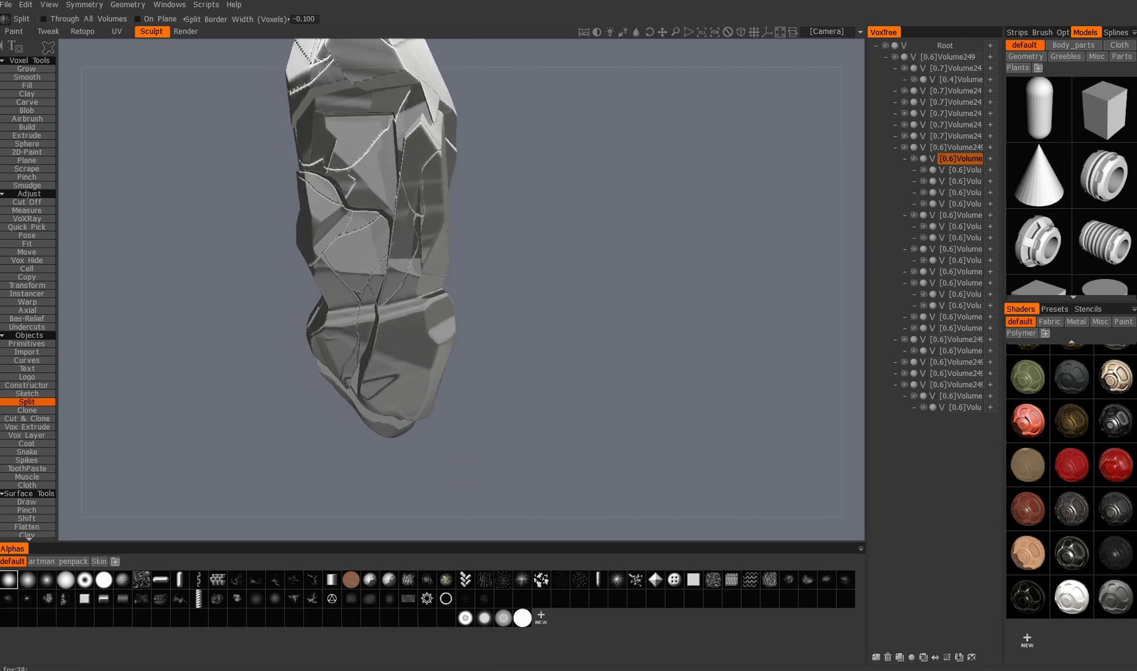
left_click_drag(504, 290, 535, 283)
right_click_drag(535, 282, 553, 292)
middle_click_drag(328, 388, 363, 425, "alt")
Pick the outer section around the waist and split it with cracks across its ledge
key("h")
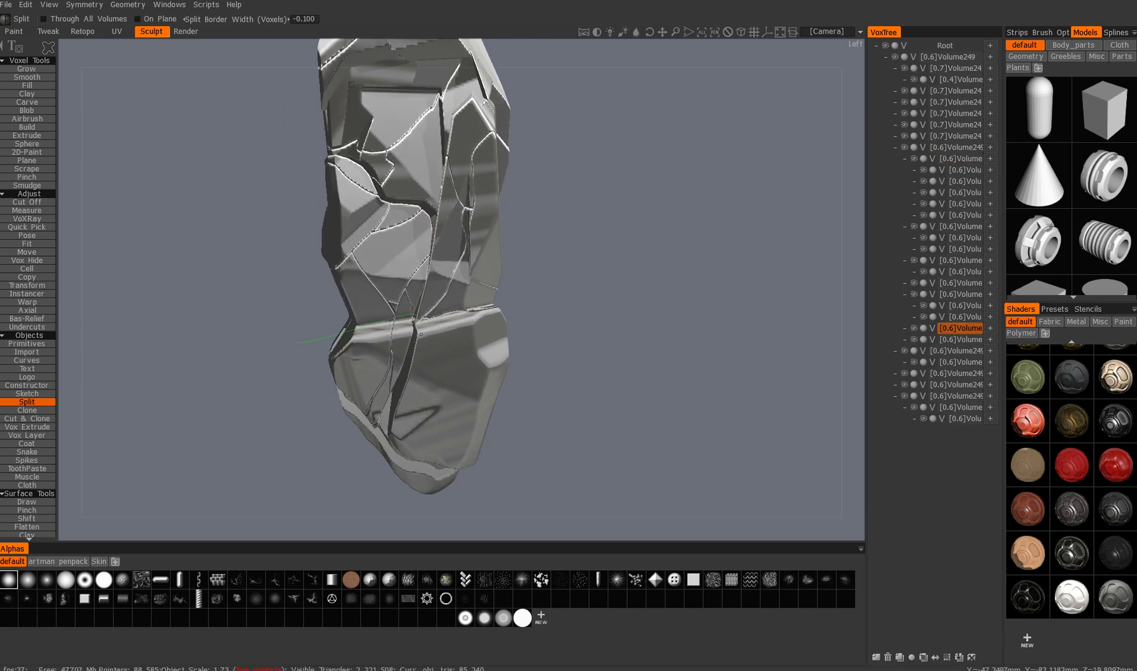
left_click_drag(264, 300, 366, 335)
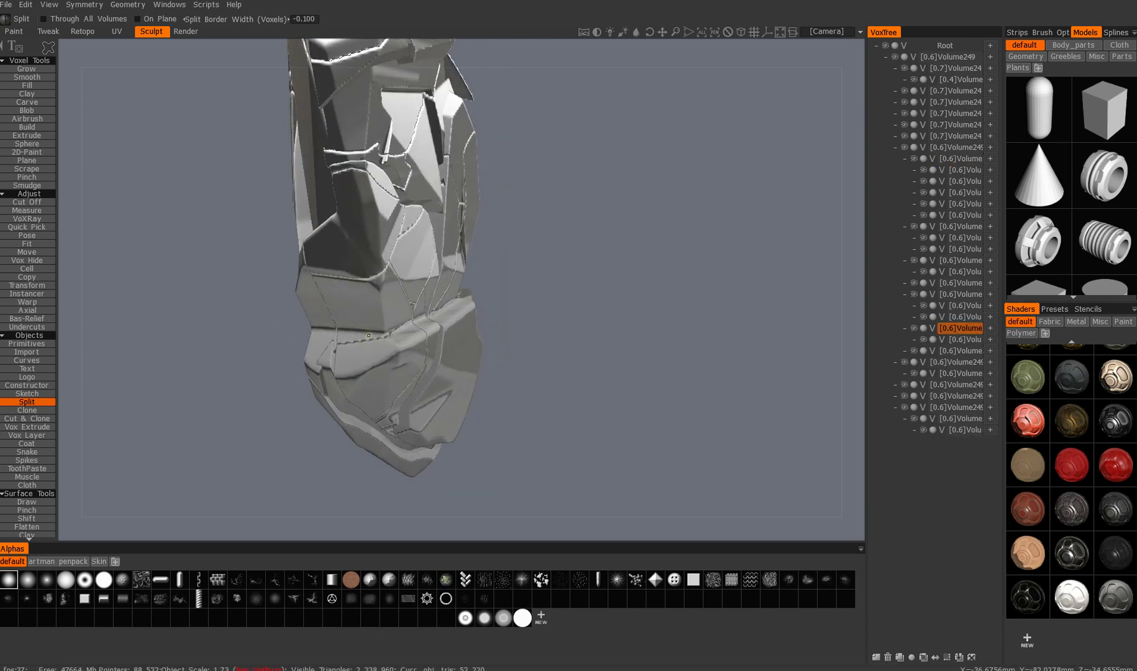
mouse_move(529, 292)
left_mouse_down()
mouse_move(417, 335)
mouse_move(510, 283)
mouse_move(451, 329)
mouse_move(475, 379)
mouse_move(510, 410)
mouse_move(528, 404)
mouse_move(441, 357)
left_mouse_up()
left_click_drag(274, 329, 269, 298)
left_click_drag(326, 330, 342, 314)
Pick the large section below the waist and split its broad face with curved cracks
key("h")
mouse_move(435, 330)
left_mouse_down()
mouse_move(477, 326)
mouse_move(451, 399)
left_mouse_up()
left_click_drag(462, 487, 466, 489)
mouse_move(507, 347)
left_mouse_down()
mouse_move(414, 348)
mouse_move(400, 321)
mouse_move(401, 342)
left_mouse_up()
left_click_drag(361, 410, 425, 394)
mouse_move(389, 250)
left_mouse_down()
mouse_move(322, 316)
mouse_move(339, 295)
mouse_move(353, 333)
mouse_move(372, 336)
left_mouse_up()
Pick the tall side piece and split its lower end with short cracks just above the waist
middle_click_drag(373, 336, 364, 388, "alt")
left_click_drag(365, 388, 343, 386, "alt")
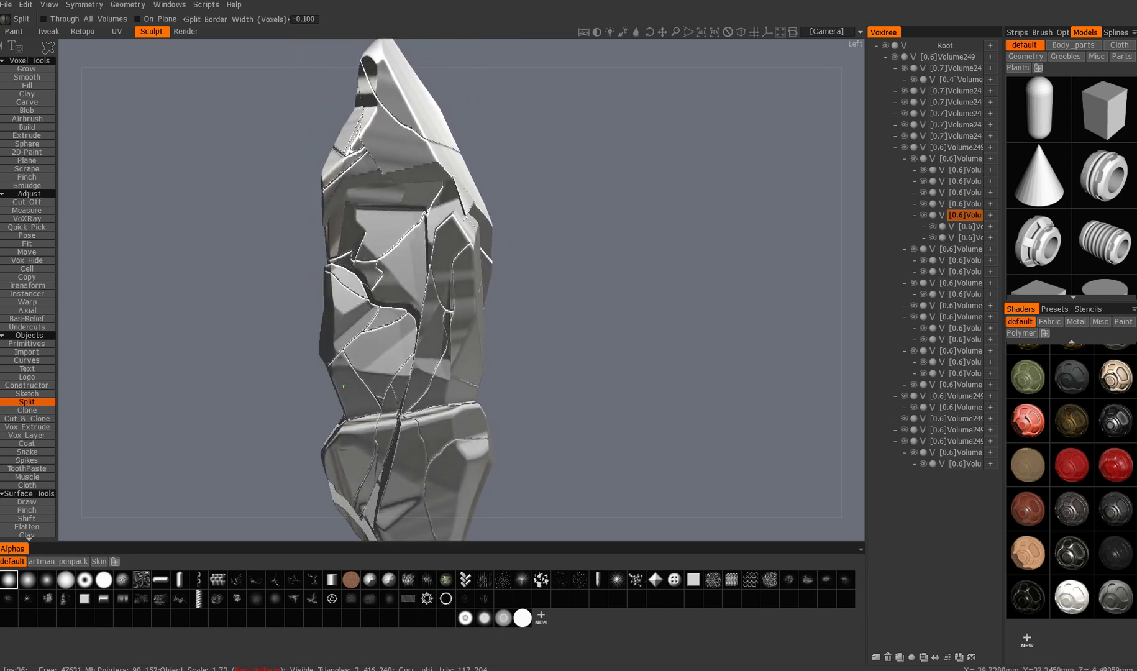
key("h")
mouse_move(444, 346)
left_mouse_down()
mouse_move(454, 387)
mouse_move(437, 378)
left_mouse_up()
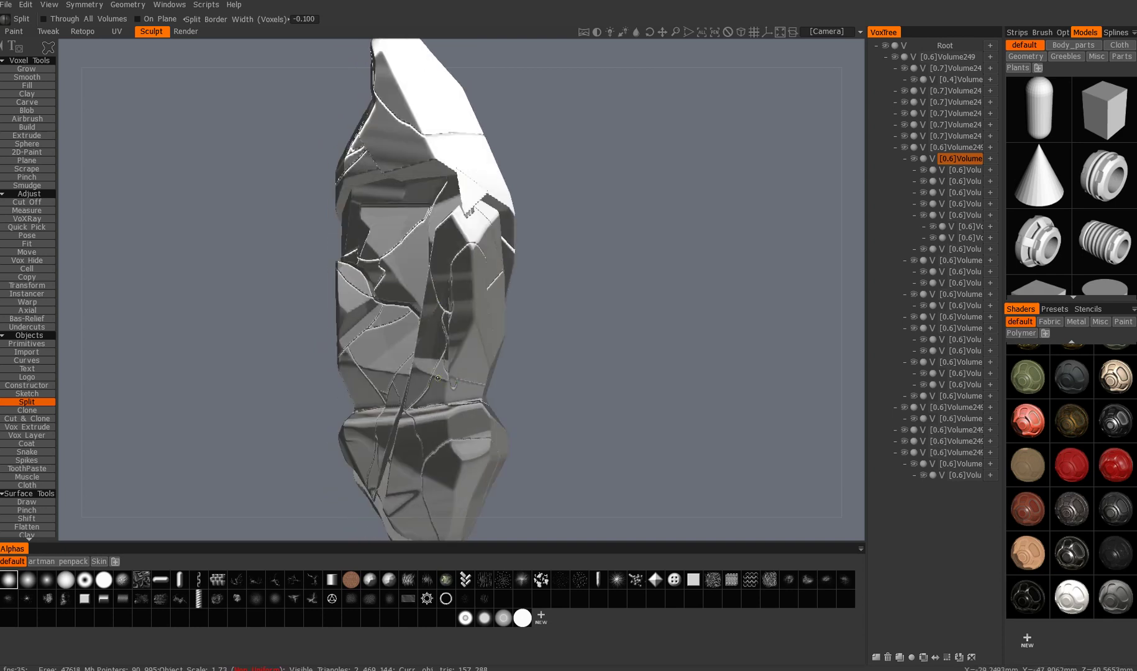
left_click_drag(404, 428, 453, 437, "alt")
middle_click_drag(453, 437, 470, 462, "alt")
left_click_drag(469, 462, 452, 457, "alt")
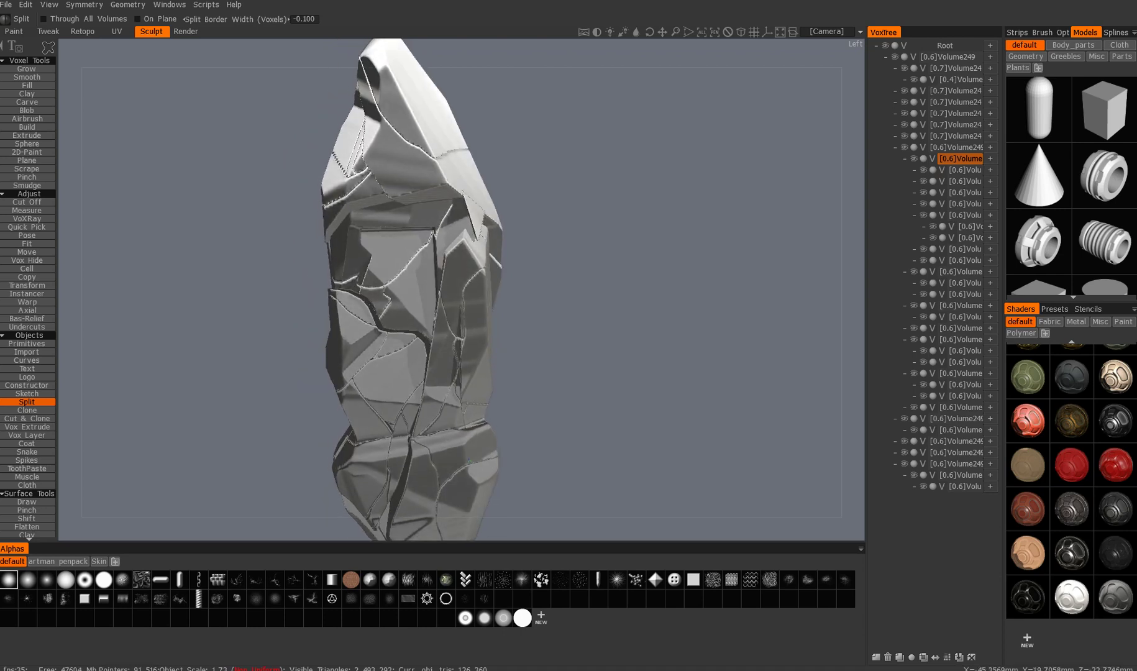
Pick the recessed upper face and split it further with additional cracks
middle_click_drag(453, 456, 468, 439, "alt")
left_click_drag(469, 439, 444, 429, "alt")
key("h")
left_click_drag(430, 305, 438, 297, "alt")
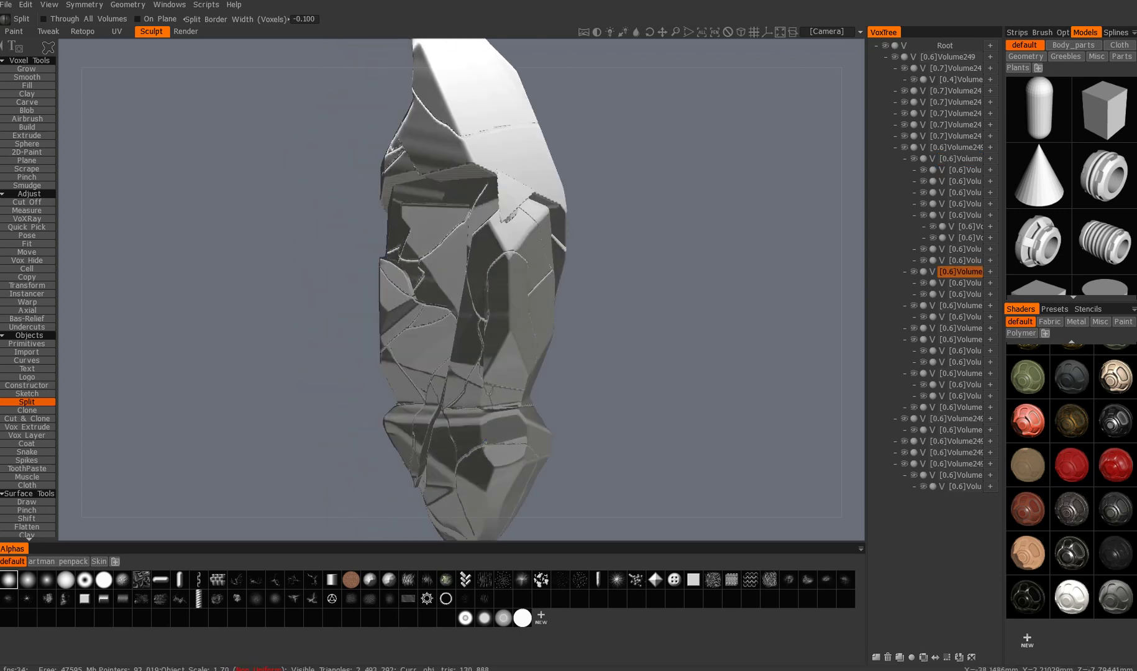
left_click_drag(440, 219, 370, 304)
left_click_drag(420, 209, 418, 277, "alt")
middle_click_drag(418, 278, 416, 194, "alt")
left_click_drag(423, 336, 471, 311, "alt")
Pick the small split piece in the middle of the rock face and shift it with Transform
key("h")
key("t")
left_click_drag(427, 263, 459, 345, "alt")
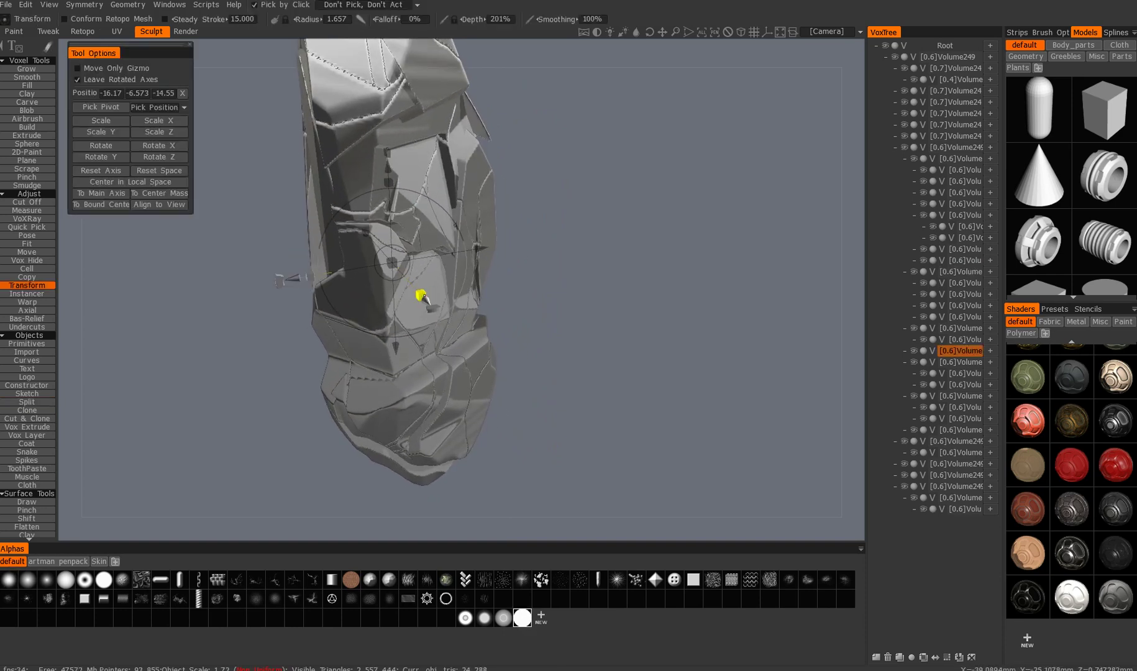
left_click_drag(421, 292, 359, 355)
Pick the facet piece near the rock's tip and split it with a crack running down its side
key("h")
middle_click_drag(359, 354, 365, 247, "alt")
mouse_move(365, 246)
left_mouse_down("alt")
mouse_move(413, 348)
mouse_move(376, 309)
left_mouse_up("alt")
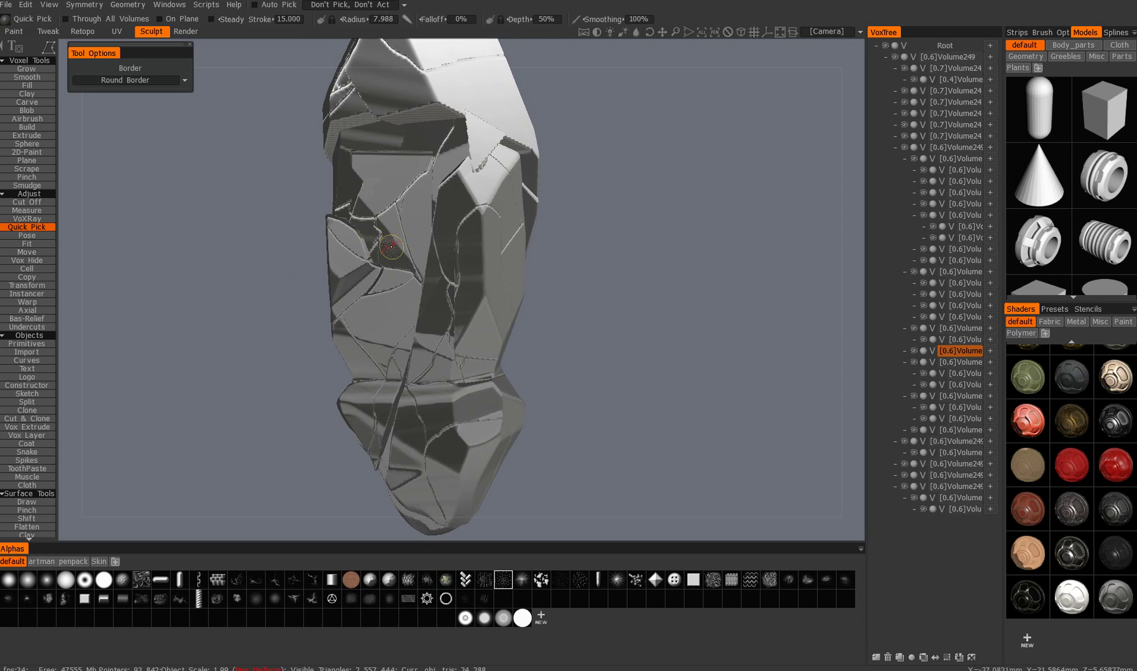
left_click_drag(427, 259, 404, 253, "alt")
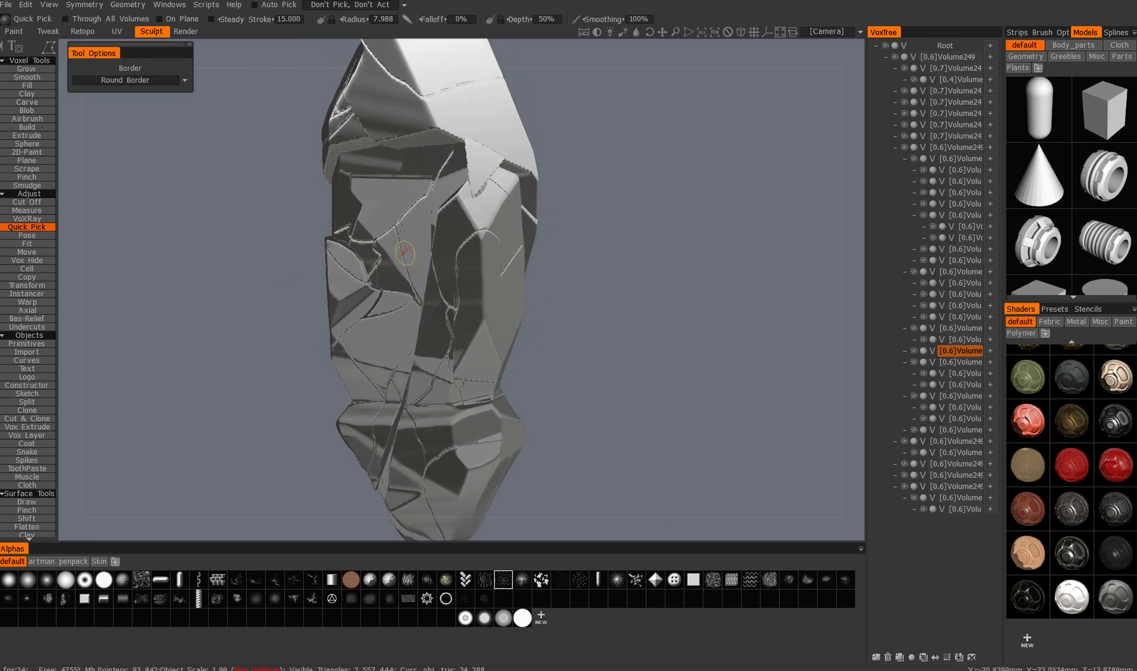
left_click_drag(420, 304, 426, 249, "alt")
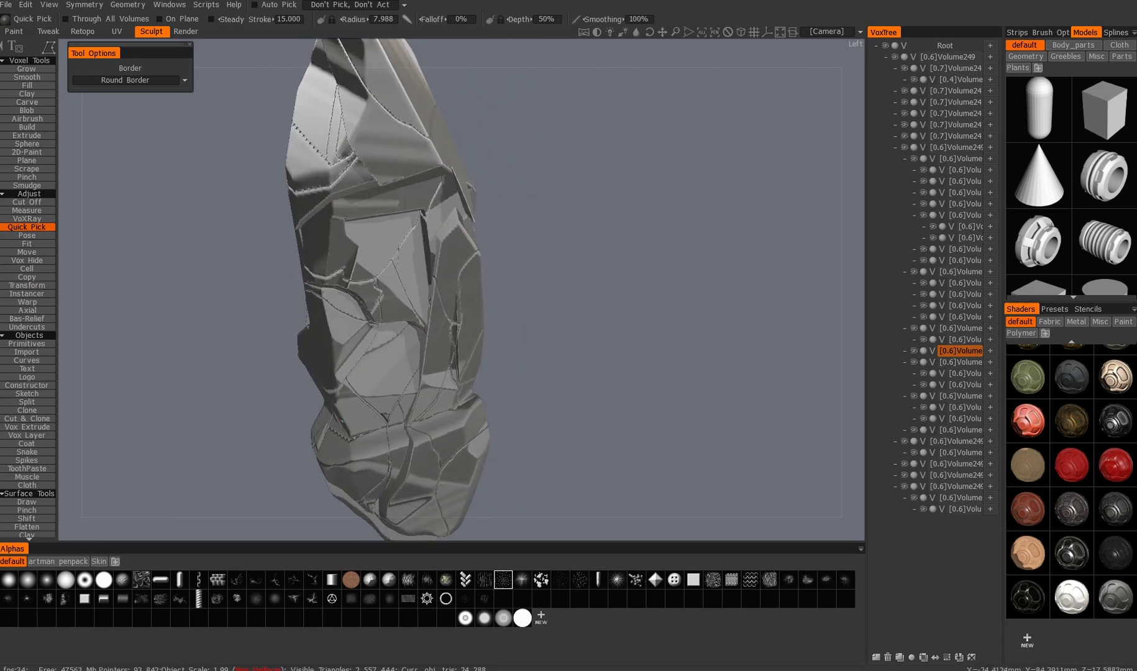
middle_click_drag(426, 248, 427, 358, "alt")
left_click(403, 145)
left_click_drag(402, 144, 412, 172, "alt")
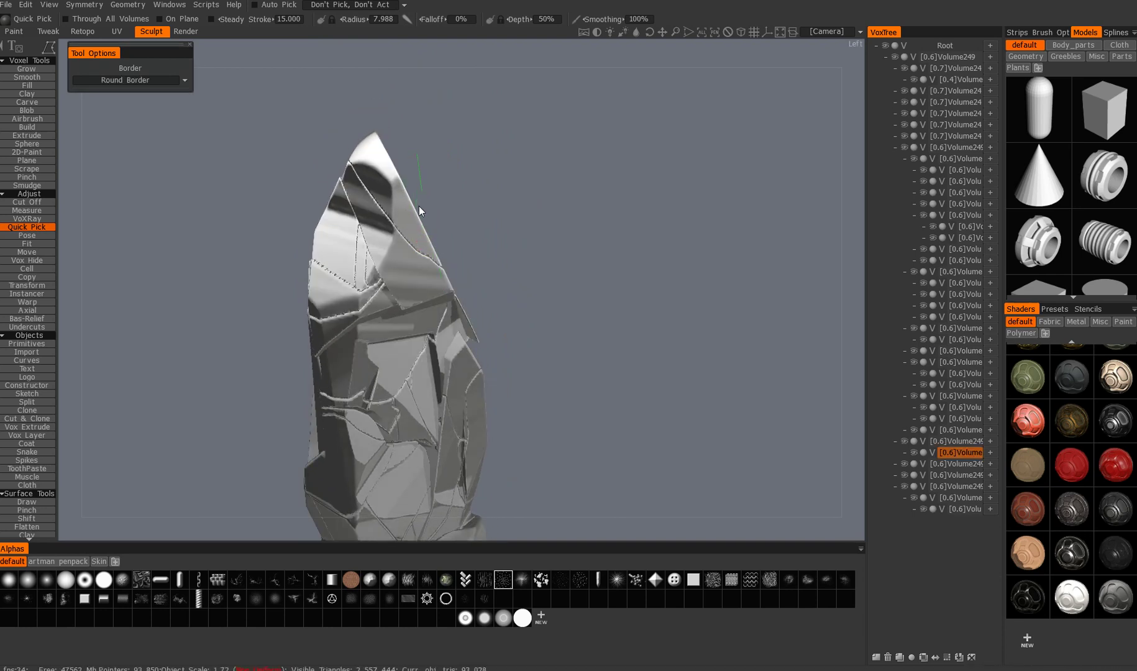
key("s")
mouse_move(422, 164)
left_mouse_down()
mouse_move(413, 224)
mouse_move(474, 234)
mouse_move(339, 252)
mouse_move(413, 248)
left_mouse_up()
middle_click_drag(413, 249, 425, 205, "alt")
right_click_drag(425, 205, 425, 273, "alt")
middle_click_drag(425, 273, 415, 185, "alt")
left_click_drag(404, 297, 363, 301, "alt")
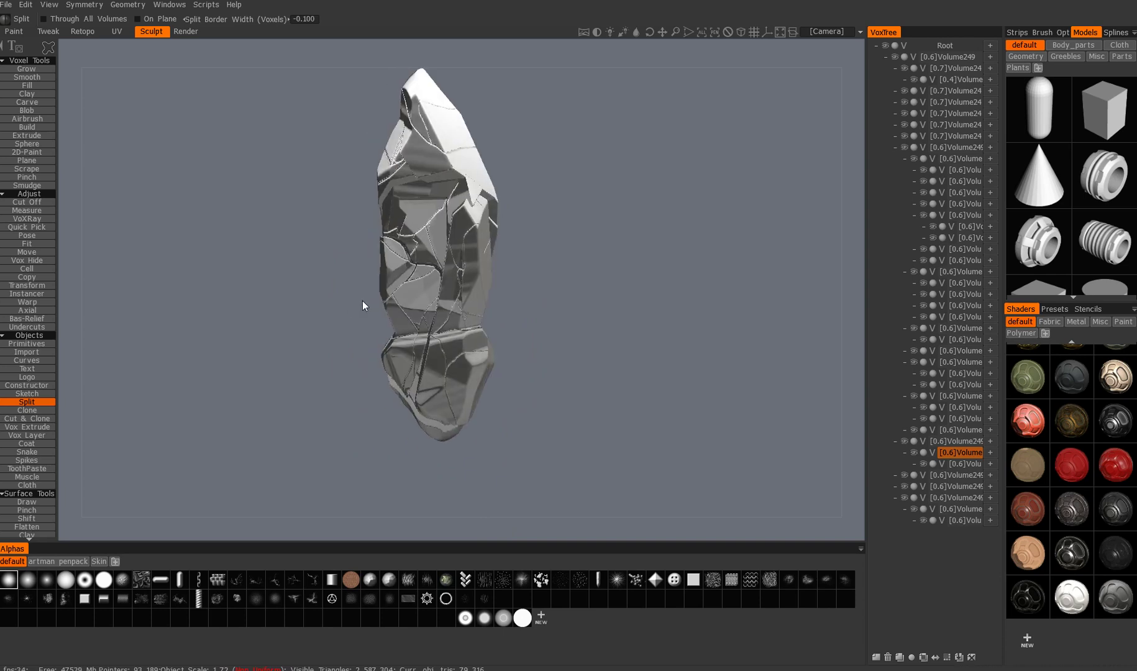
Pick another piece of the cracked rock and nudge it slightly sideways with Transform
right_click_drag(363, 301, 364, 276, "alt")
left_click_drag(364, 277, 352, 279, "alt")
middle_click_drag(352, 279, 361, 262, "alt")
left_click_drag(348, 272, 426, 288, "alt")
key("h")
key("t")
left_click_drag(495, 300, 505, 302)
left_click_drag(397, 301, 420, 373, "alt")
key("h")
Preview the cracked rock in the Render room, return to the Sculpt room and inspect it from several angles
right_click_drag(367, 261, 343, 185, "alt")
middle_click_drag(343, 185, 322, 196, "alt")
key("q")
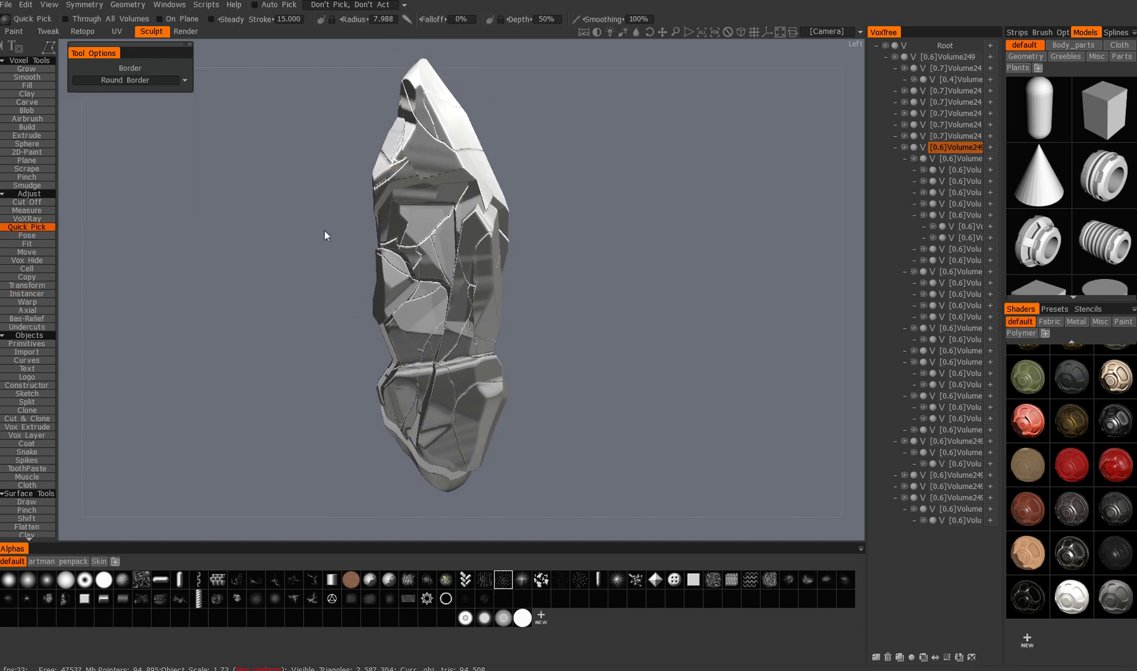
left_click_drag(324, 235, 248, 125)
left_click(185, 31)
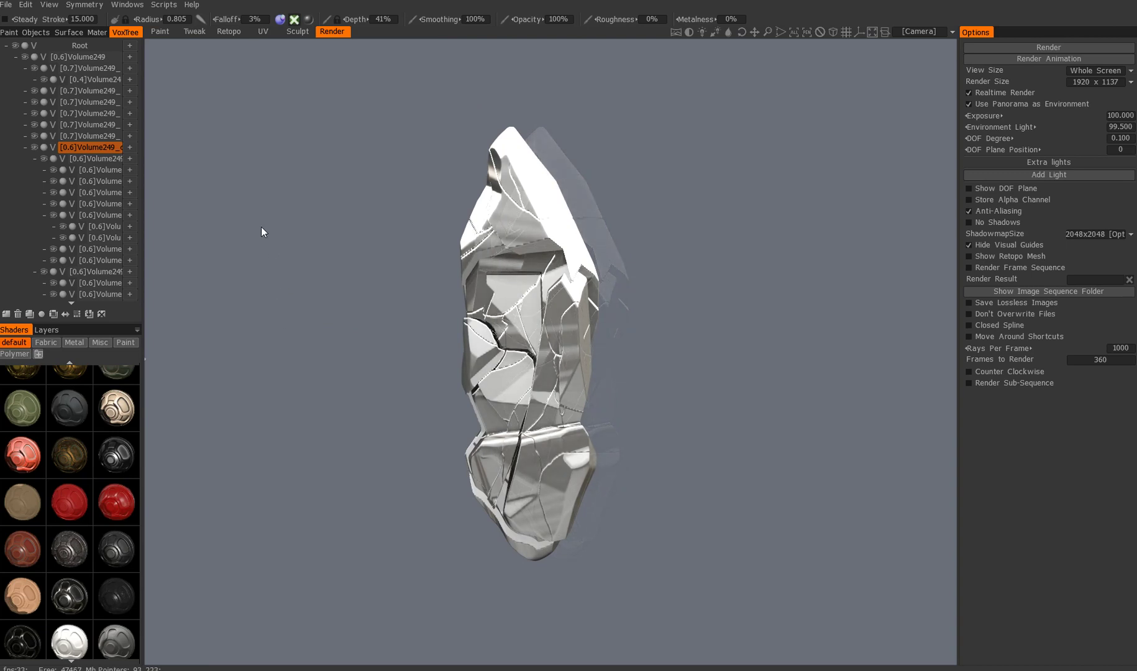
left_click(297, 31)
left_click_drag(622, 367, 671, 357)
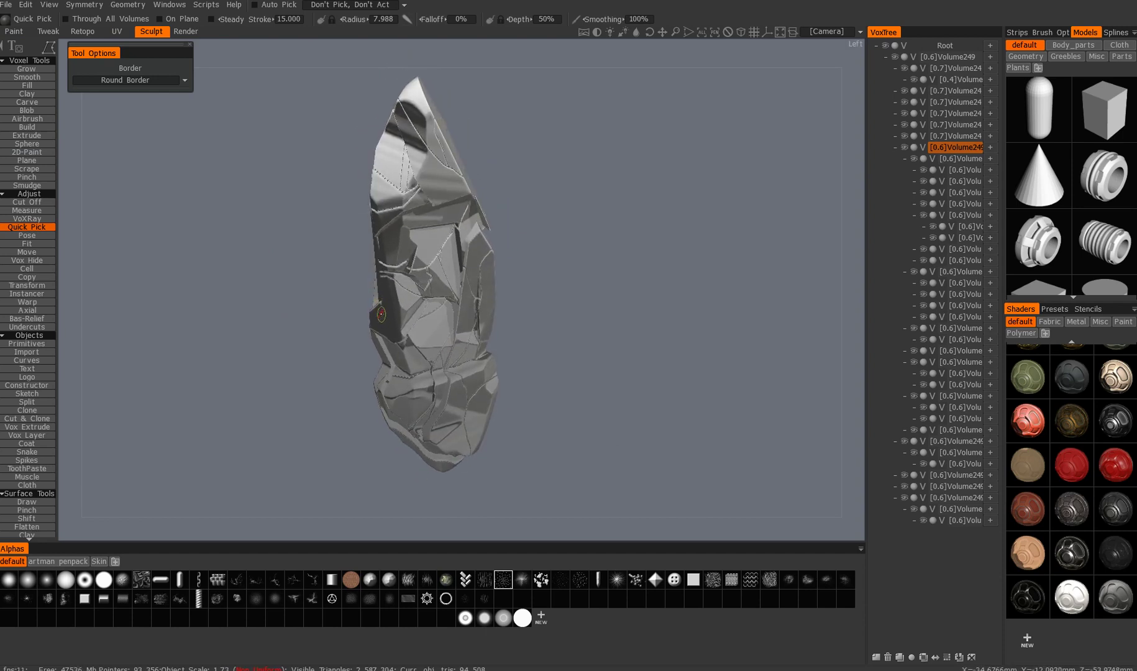
middle_click_drag(671, 357, 656, 329)
right_click_drag(656, 330, 659, 358)
mouse_move(375, 291)
left_mouse_down("alt")
mouse_move(360, 325)
mouse_move(367, 277)
left_mouse_up("alt")
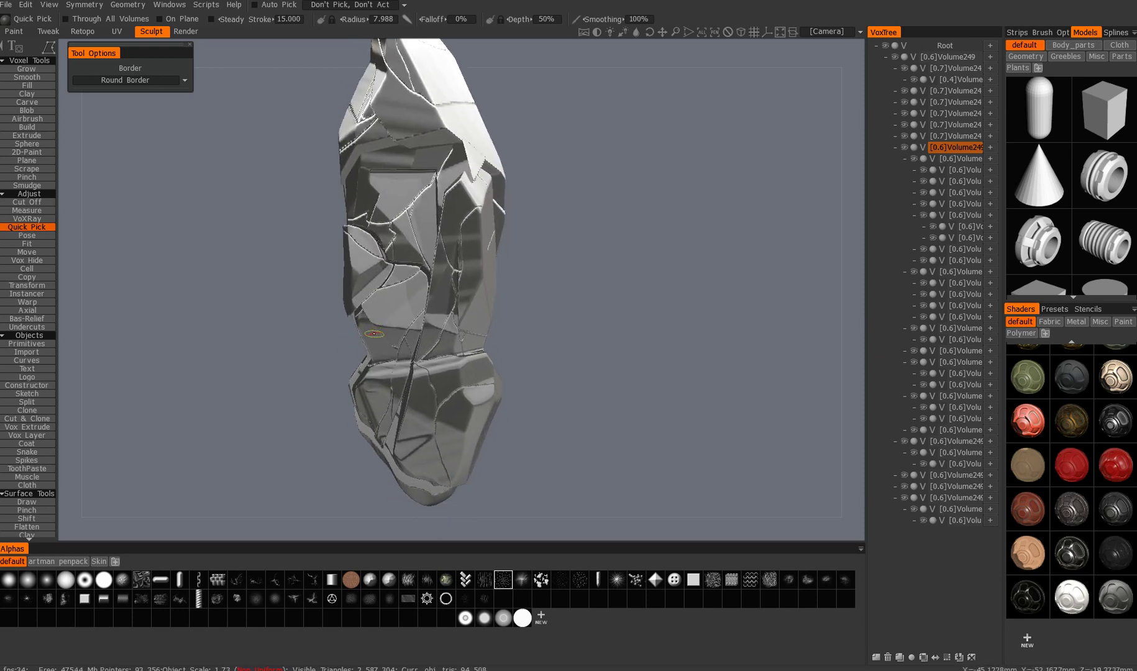
middle_click_drag(374, 333, 369, 385, "alt")
right_click_drag(369, 385, 368, 345, "alt")
left_click_drag(377, 281, 124, 214)
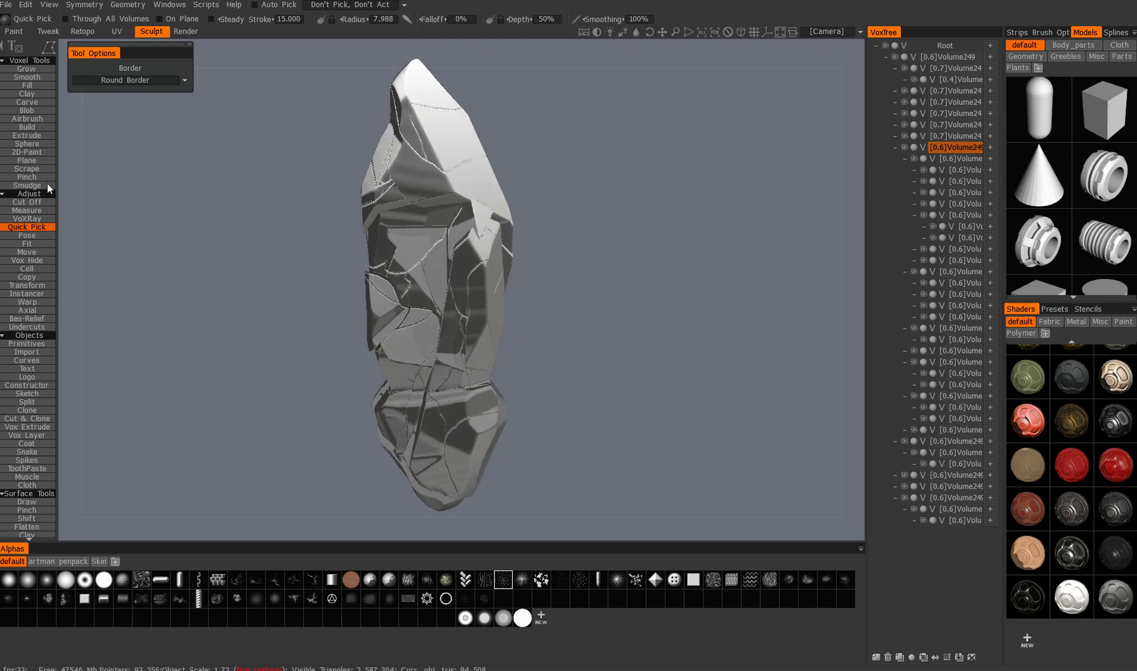
Set up the Smudge tool with a crack-shaped alpha and a brush radius of 34.742
left_click(42, 179)
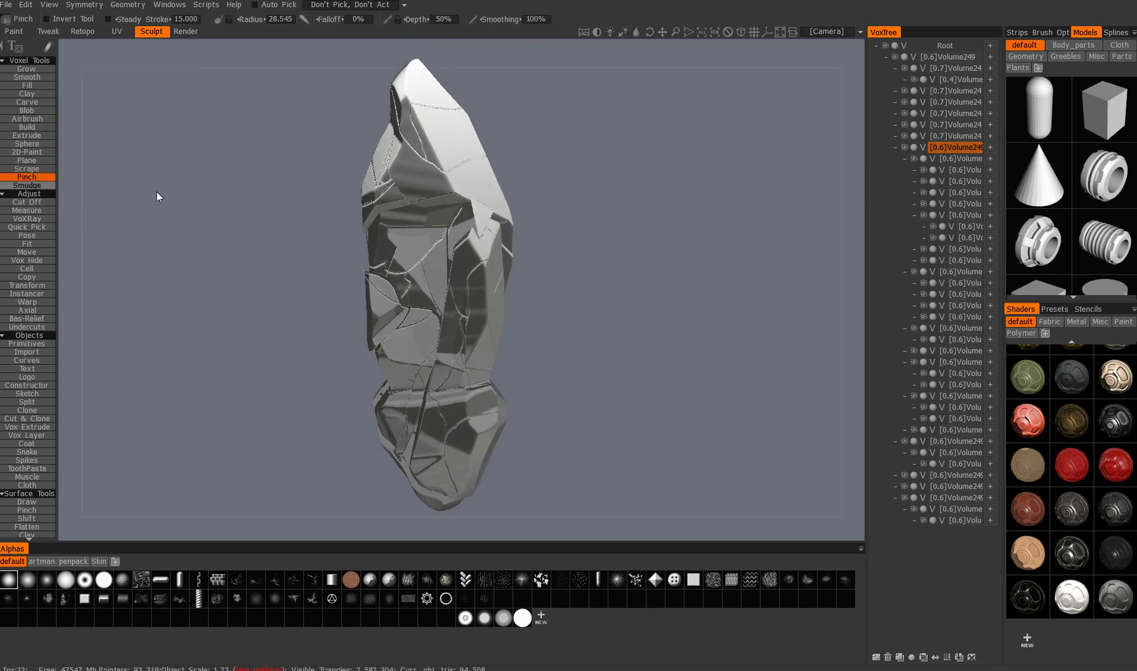
left_click(50, 186)
left_click_drag(371, 264, 410, 252)
right_click_drag(428, 251, 435, 251)
middle_click_drag(393, 271, 366, 304, "alt")
left_click_drag(365, 304, 357, 296, "alt")
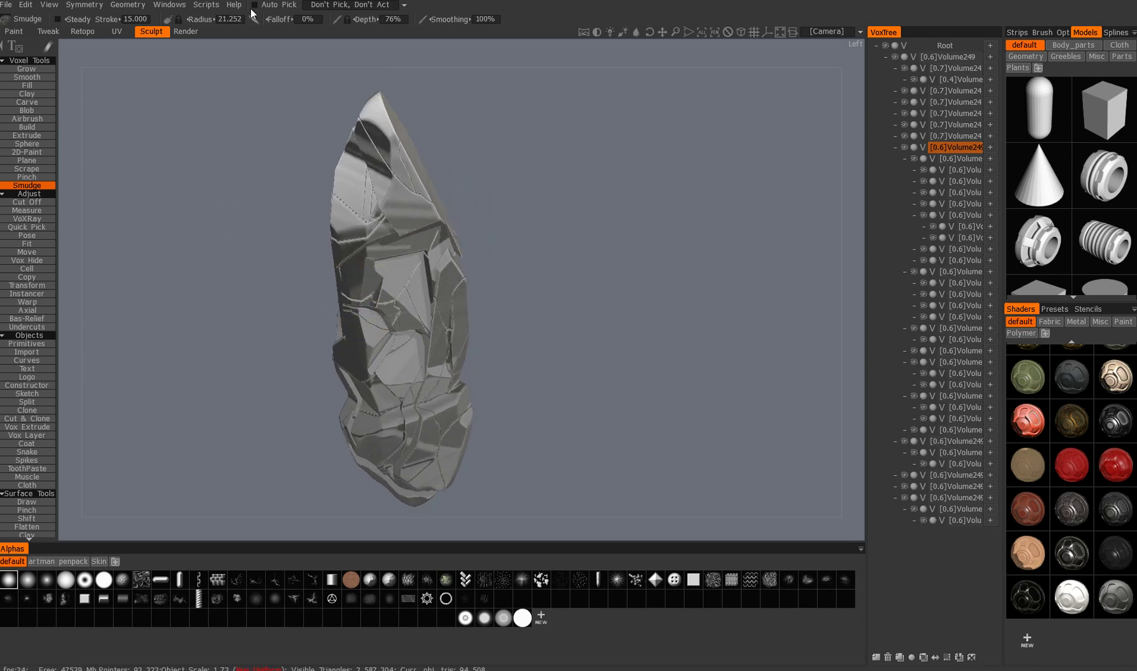
left_click_drag(394, 307, 355, 294, "alt")
middle_click_drag(355, 294, 332, 294, "alt")
right_click_drag(332, 294, 335, 310, "alt")
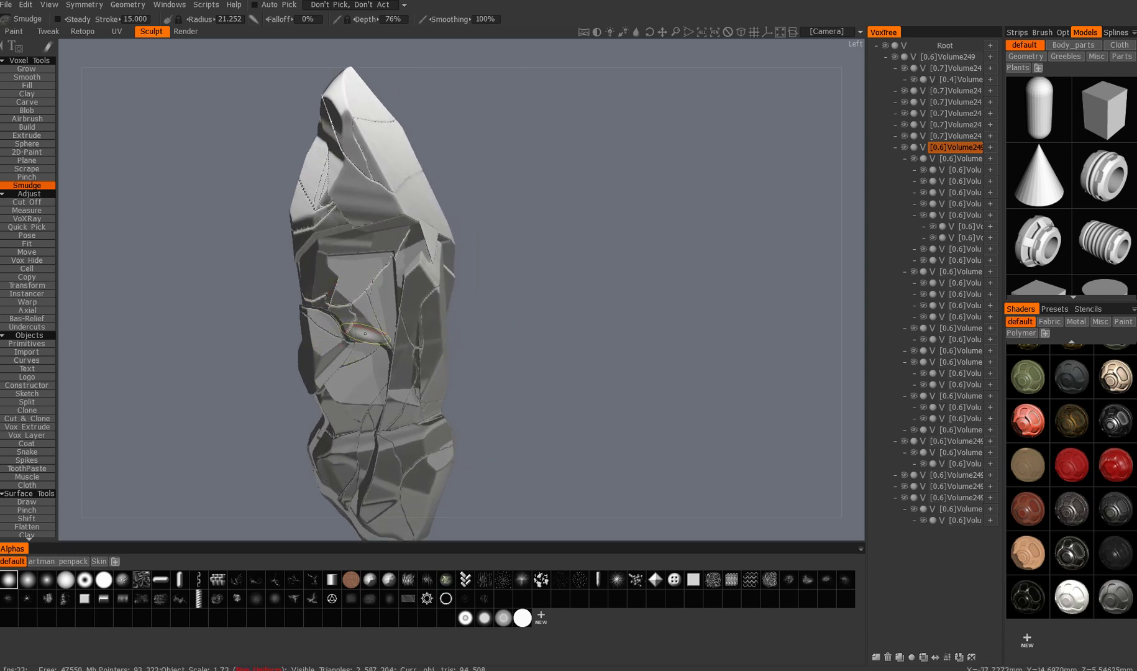
middle_click_drag(260, 292, 275, 241, "alt")
right_click_drag(376, 212, 406, 213)
left_click_drag(375, 212, 385, 229, "alt")
middle_click_drag(386, 230, 372, 220, "alt")
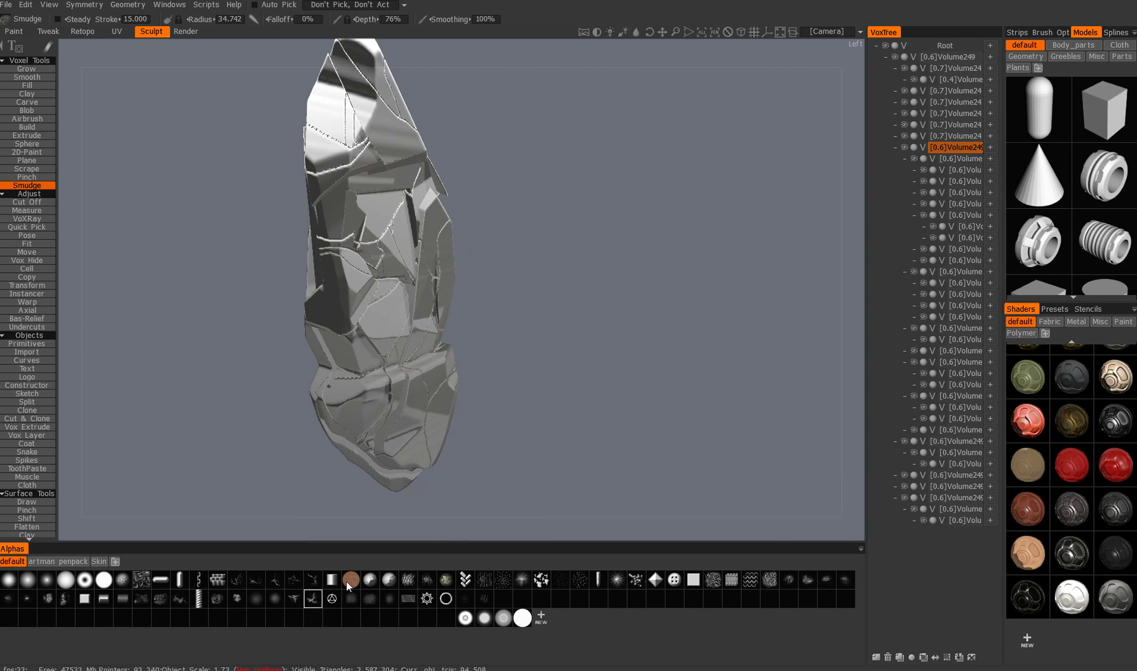
left_click_drag(401, 276, 371, 251, "alt")
left_click_drag(375, 297, 364, 264, "alt")
middle_click_drag(365, 265, 354, 296, "alt")
right_click_drag(354, 295, 383, 244, "alt")
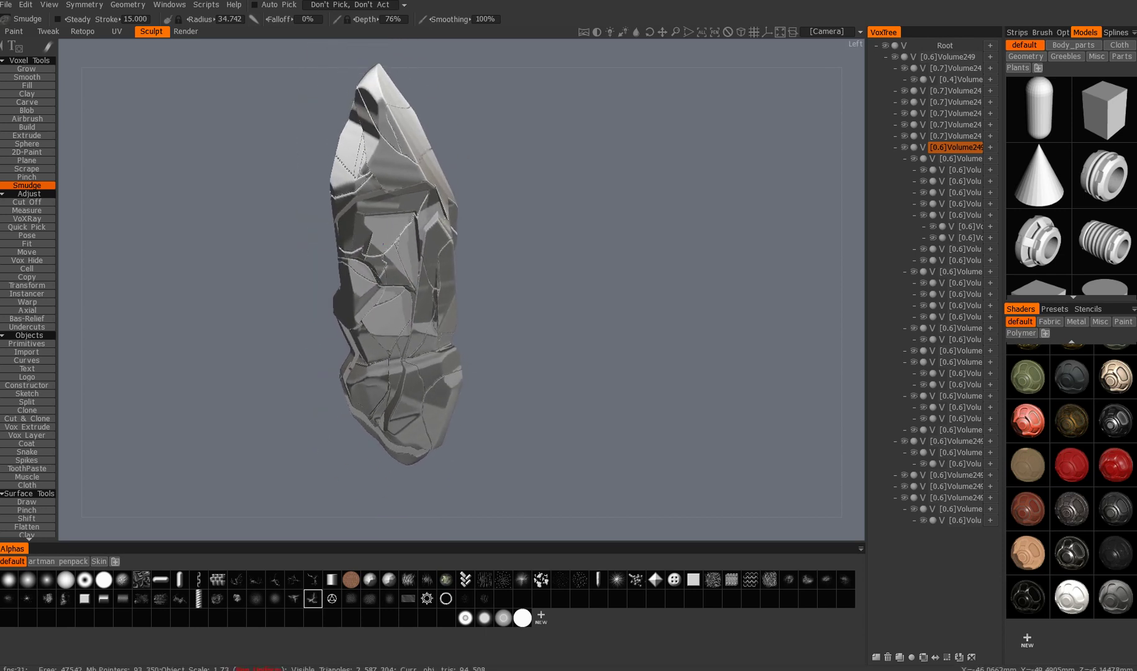
Try smudging the flat face above the waist with the crack-shaped alpha, raising the depth to 139%, and undo the strokes
middle_click_drag(382, 248, 380, 273, "alt")
left_click_drag(380, 273, 377, 292, "alt")
right_click_drag(378, 292, 384, 324, "alt")
middle_click_drag(384, 324, 376, 305, "alt")
left_click_drag(390, 275, 388, 323)
key("ctrl+z")
right_click_drag(389, 299, 388, 302)
left_click_drag(389, 301, 393, 324)
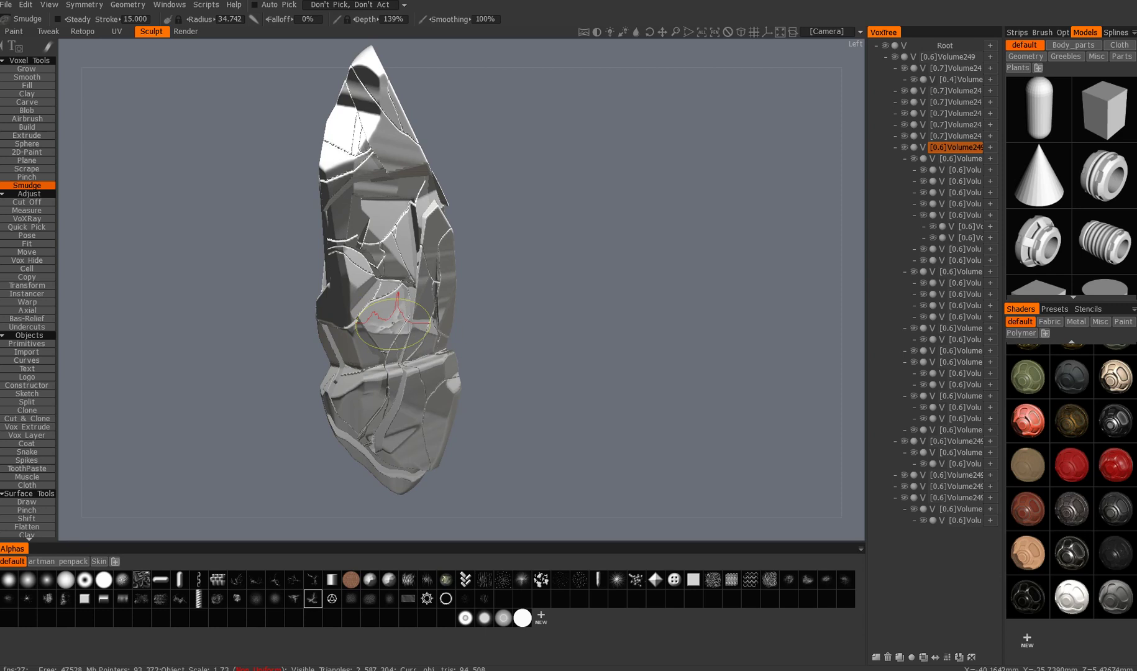
right_click_drag(389, 313, 377, 306)
mouse_move(385, 314)
left_mouse_down()
mouse_move(363, 336)
mouse_move(373, 331)
left_mouse_up()
key("ctrl+z")
key("ctrl+z")
Try a close-up smudge on the face above the waist with a brush radius of about 16.9
right_click_drag(373, 331, 342, 323, "alt")
middle_click_drag(342, 324, 404, 292, "alt")
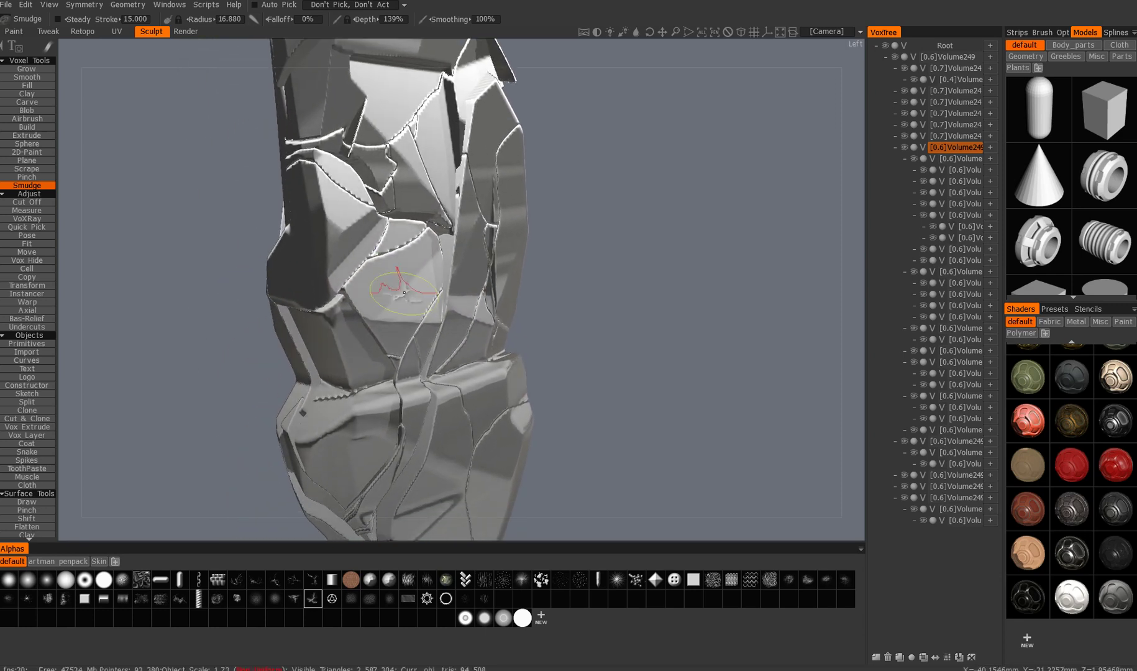
right_click_drag(393, 272, 394, 262)
left_click(398, 304)
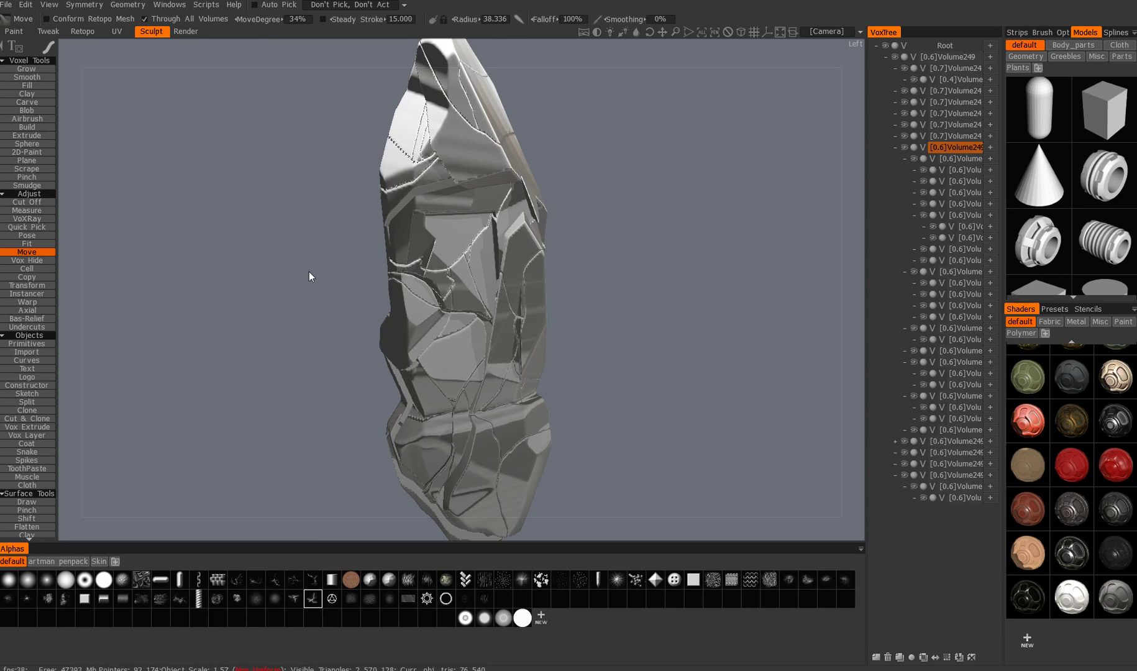
Try the Smudge tool on the upper side face with a speckled alpha, radius 13.316, depth 100% and smoothing 0%
left_click_drag(309, 271, 200, 277)
left_click(31, 184)
mouse_move(354, 262)
left_mouse_down()
mouse_move(310, 274)
mouse_move(325, 360)
mouse_move(357, 306)
left_mouse_up()
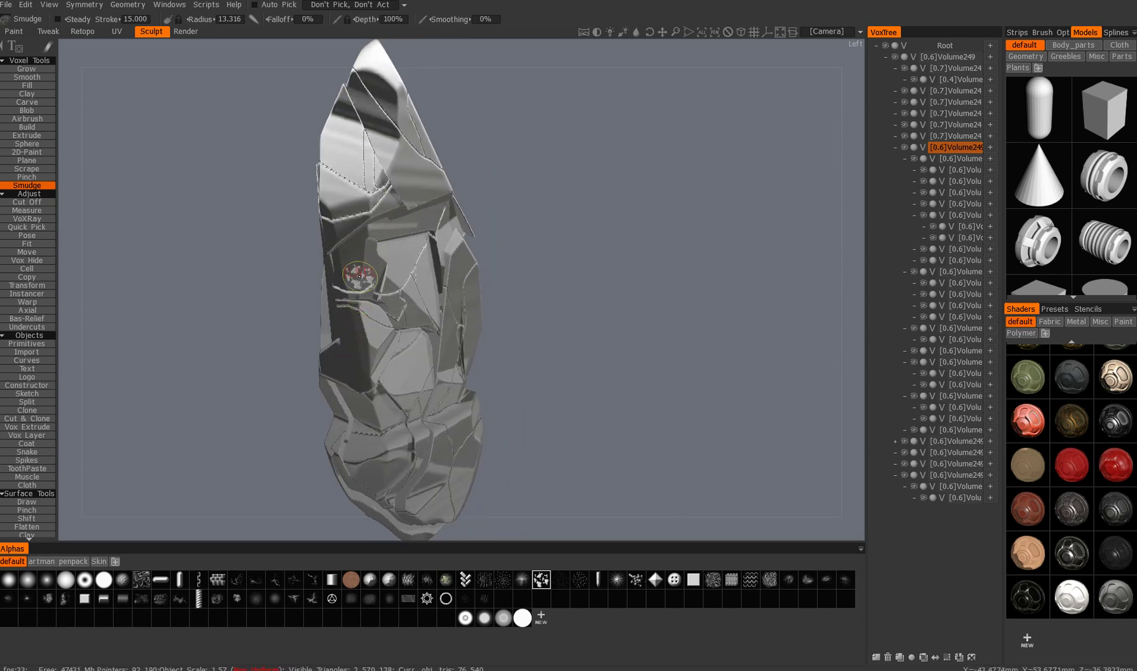
Reshape the upper part and tip of the rock using the Move tool through all volumes
left_click(42, 251)
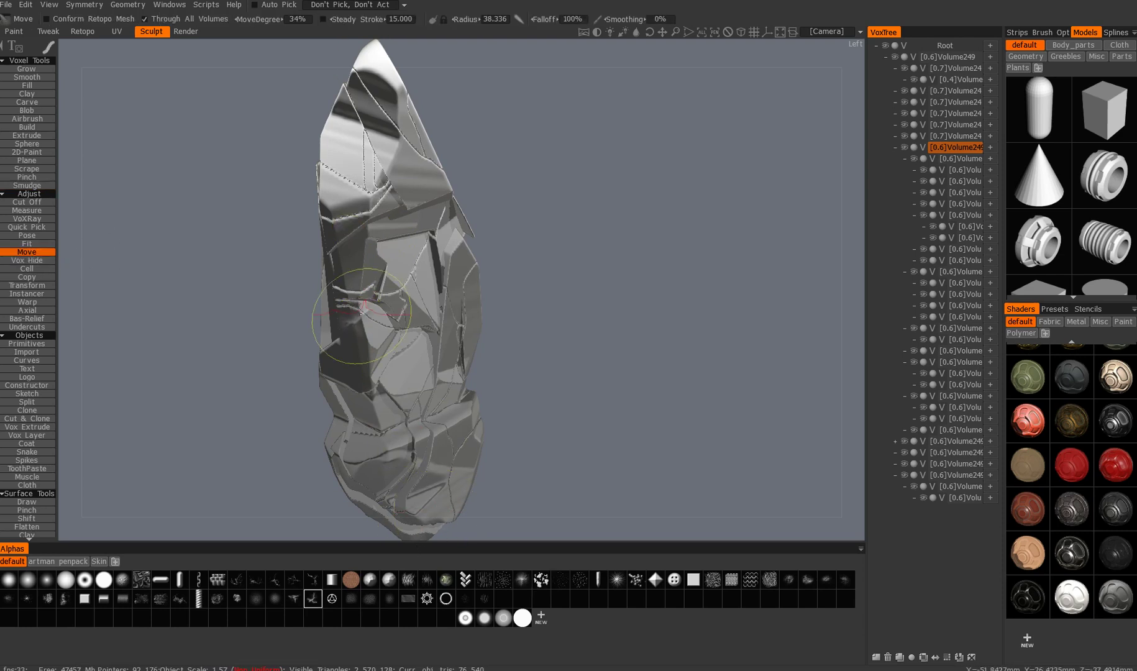
middle_click_drag(349, 317, 354, 367, "alt")
left_click_drag(367, 282, 354, 280, "alt")
middle_click_drag(354, 281, 335, 321, "alt")
right_click_drag(335, 321, 331, 325, "alt")
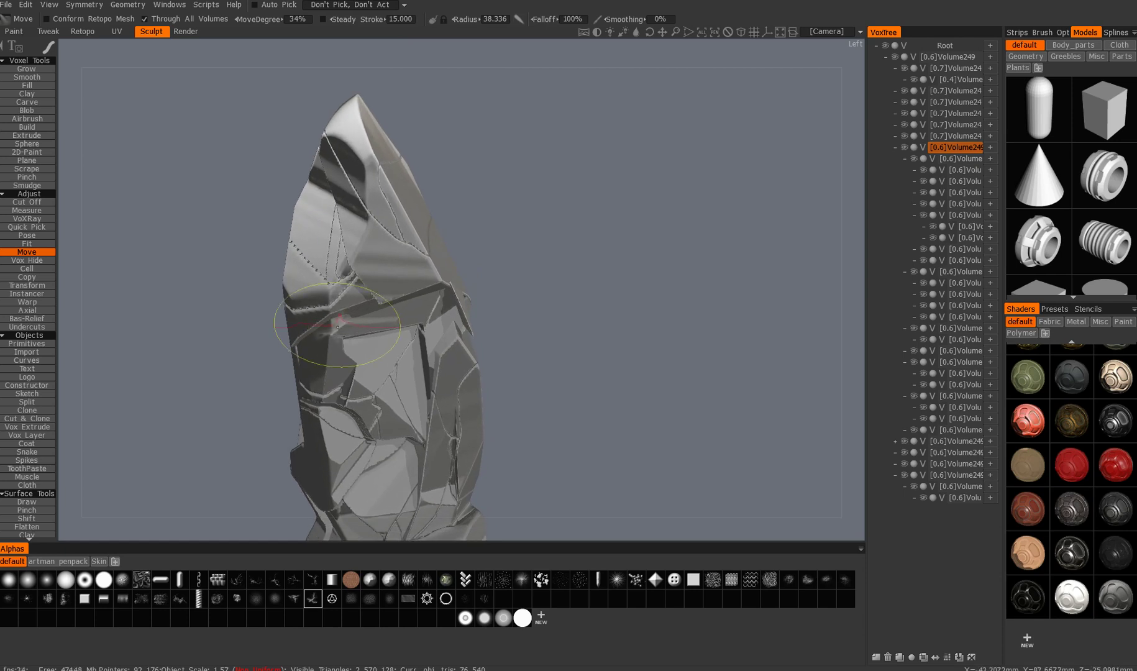
left_click(146, 20)
mouse_move(398, 285)
left_mouse_down("alt")
mouse_move(422, 311)
mouse_move(440, 270)
mouse_move(423, 272)
left_mouse_up("alt")
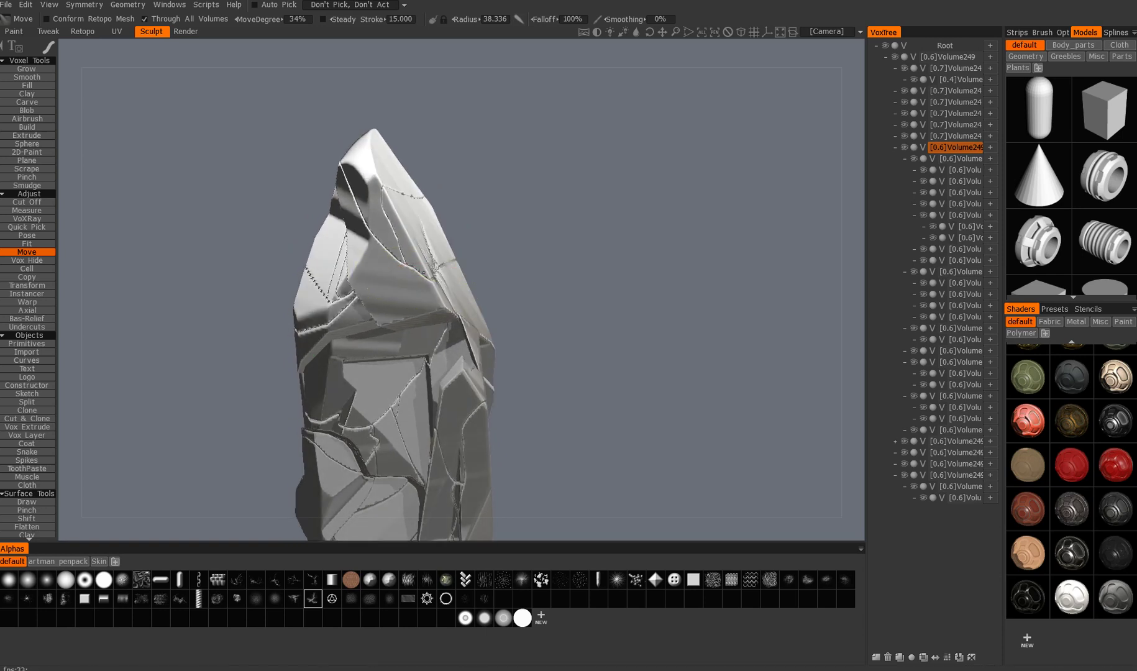
left_click_drag(305, 398, 314, 249, "alt")
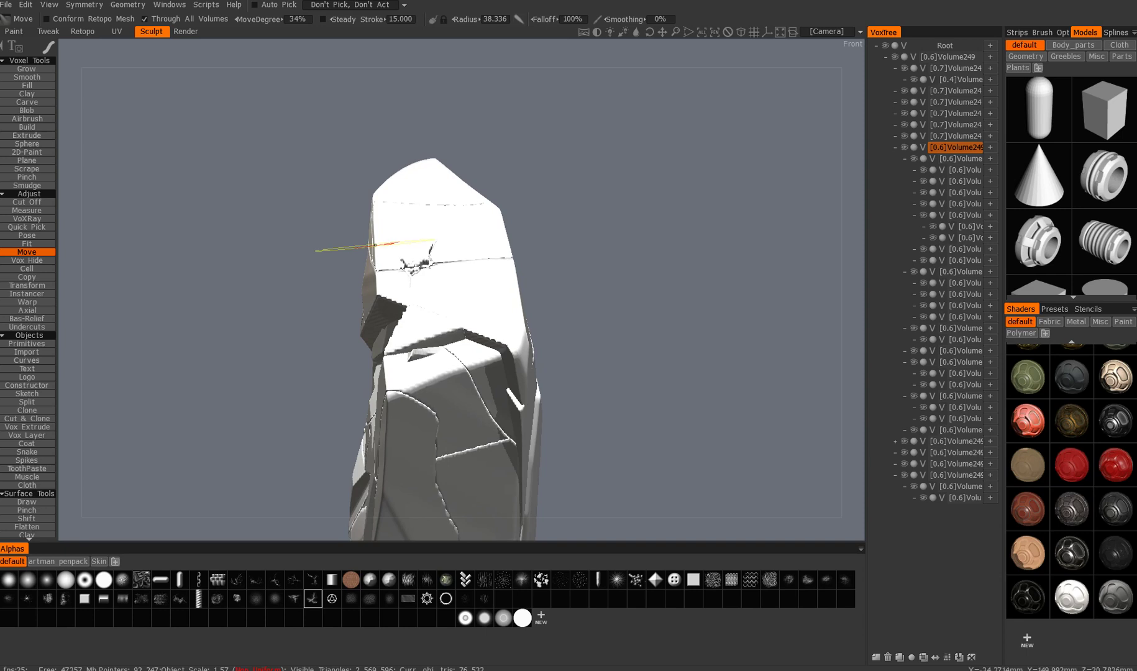
mouse_move(390, 248)
left_mouse_down("alt")
mouse_move(358, 273)
mouse_move(440, 261)
mouse_move(318, 246)
mouse_move(398, 231)
mouse_move(364, 199)
mouse_move(337, 283)
left_mouse_up("alt")
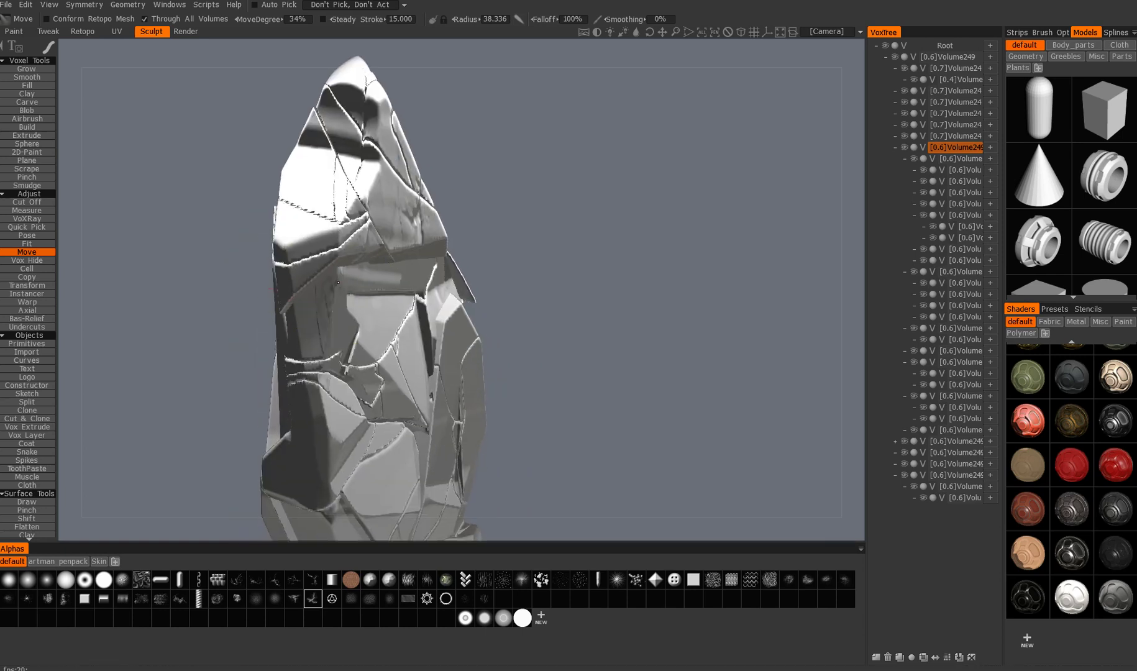
Push the rock surface just above the waist upward with the Move tool
middle_click_drag(354, 280, 329, 160, "alt")
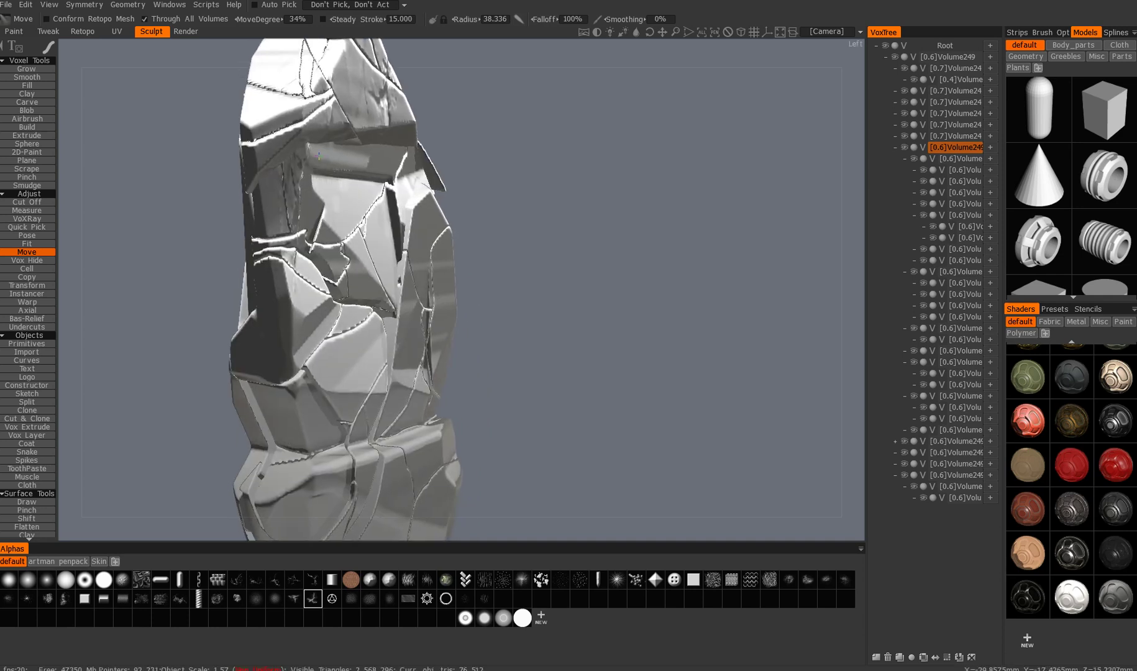
left_click_drag(329, 160, 322, 156, "alt")
middle_click_drag(322, 155, 304, 66, "alt")
mouse_move(339, 309)
left_mouse_down()
mouse_move(317, 286)
mouse_move(339, 211)
left_mouse_up()
left_click_drag(491, 306, 424, 316, "alt")
Pick a piece below the waist, isolate it to examine its shape, and restore the other volumes
key("h")
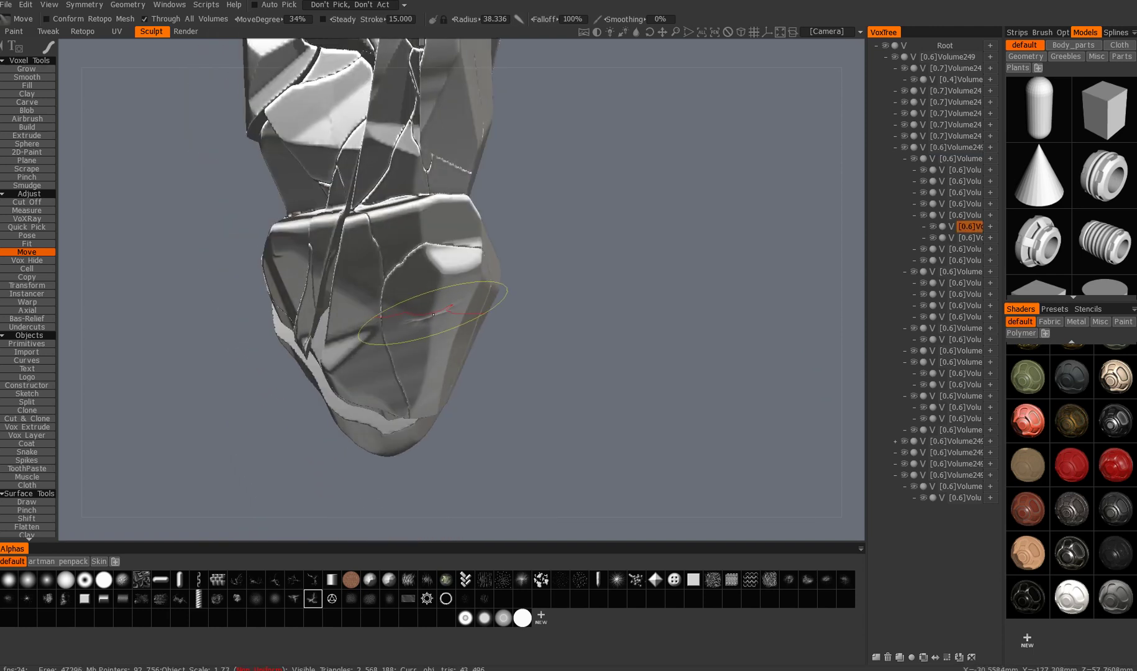
left_click(935, 227, "alt")
left_click_drag(539, 304, 519, 316, "alt")
middle_click_drag(520, 316, 532, 403, "alt")
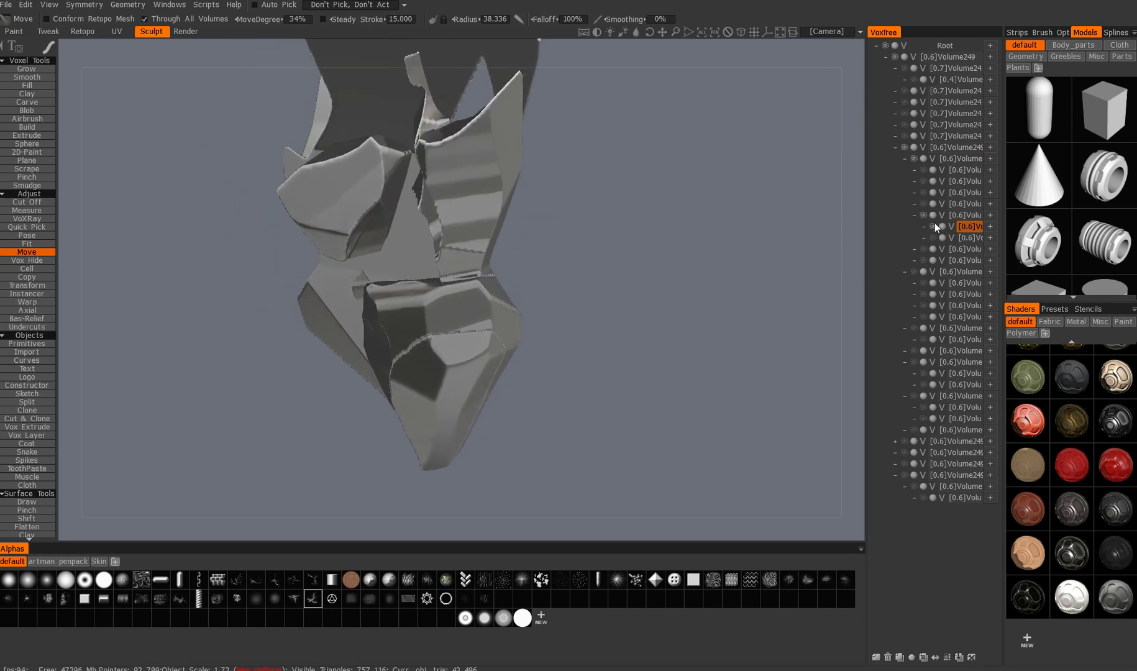
left_click(934, 227, "alt")
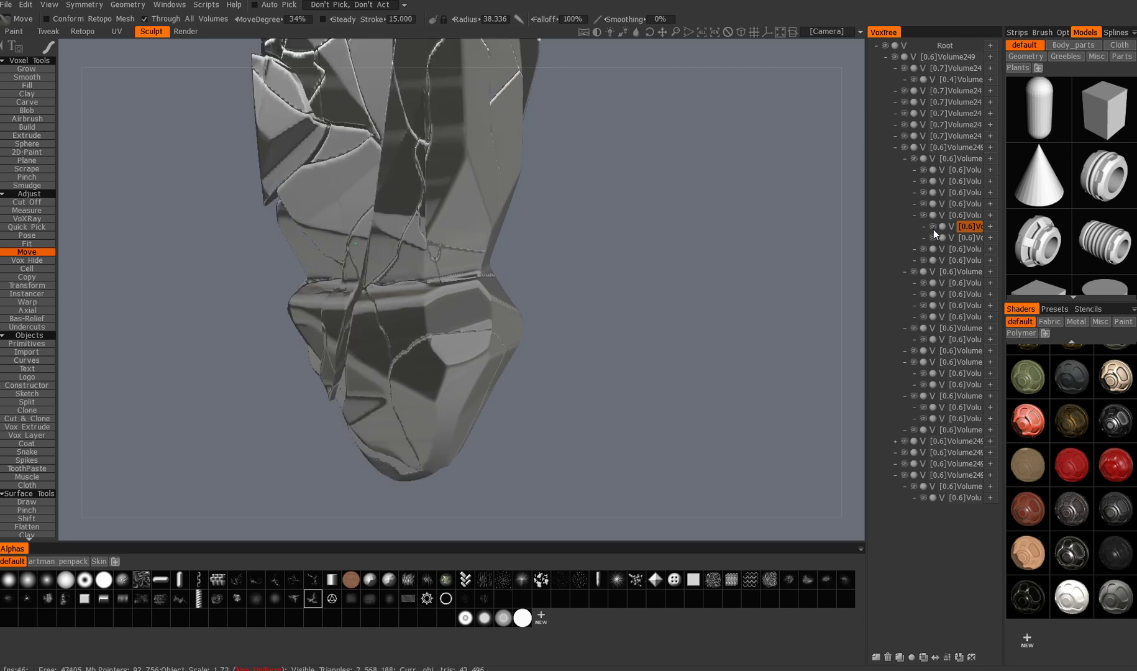
Select the parent volume Volume249 and hide the other pieces to inspect the remaining core from all sides
middle_click_drag(553, 217, 596, 357, "alt")
right_click_drag(596, 357, 649, 264, "alt")
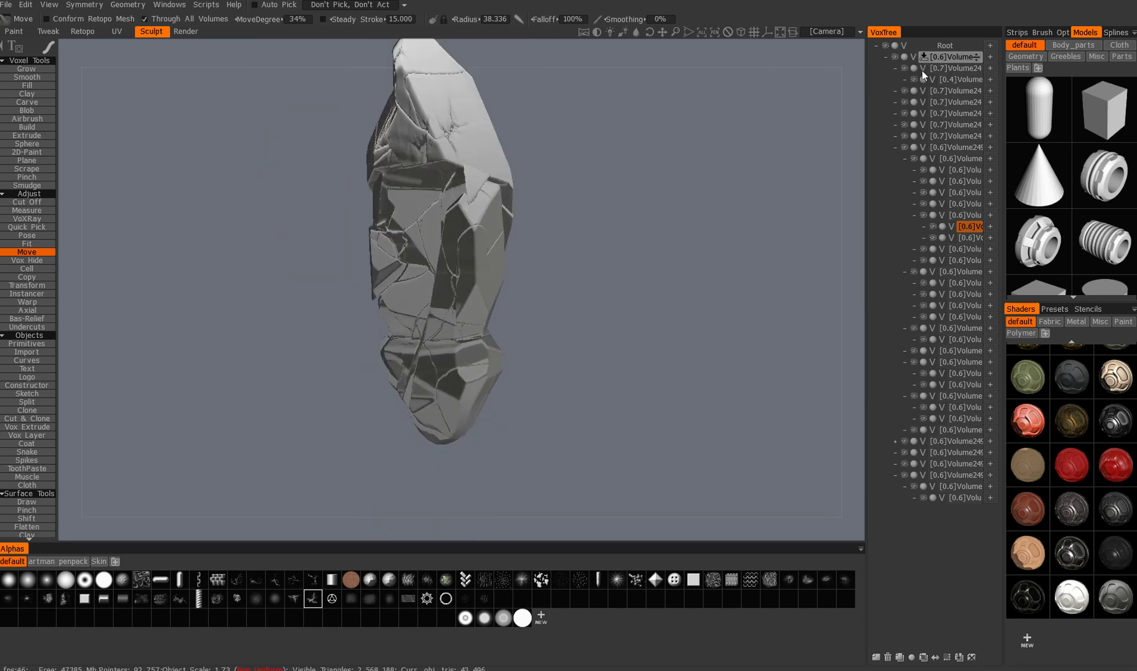
left_click_drag(558, 248, 659, 255, "alt")
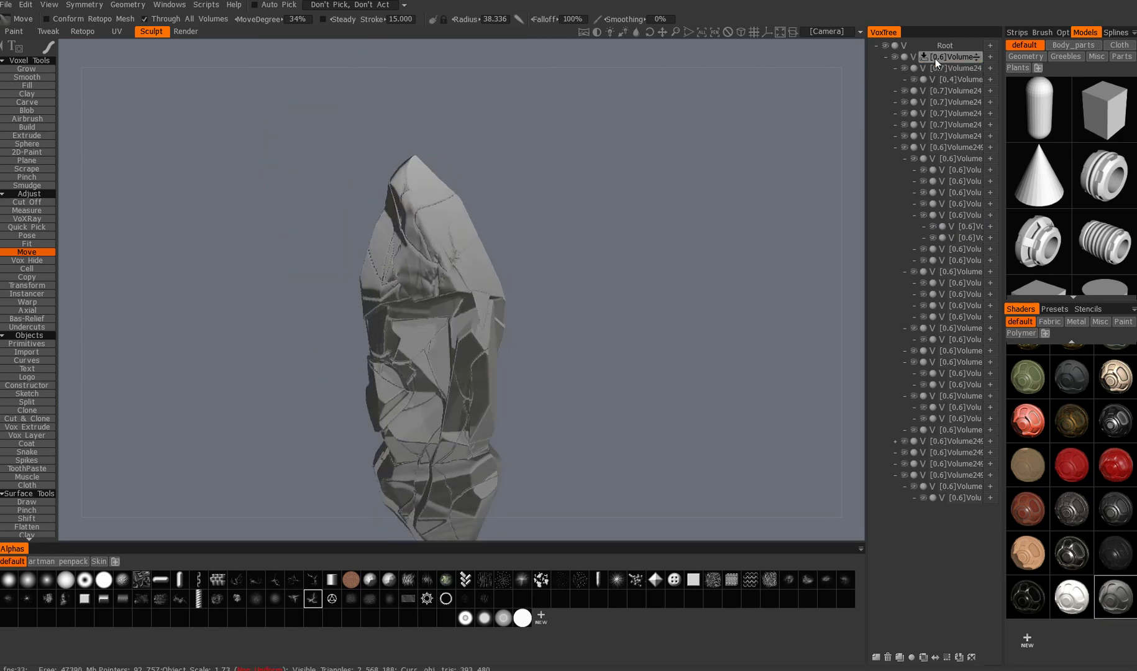
left_click_drag(677, 199, 733, 186, "alt")
left_click(904, 68, "alt")
left_click_drag(635, 207, 525, 326, "alt")
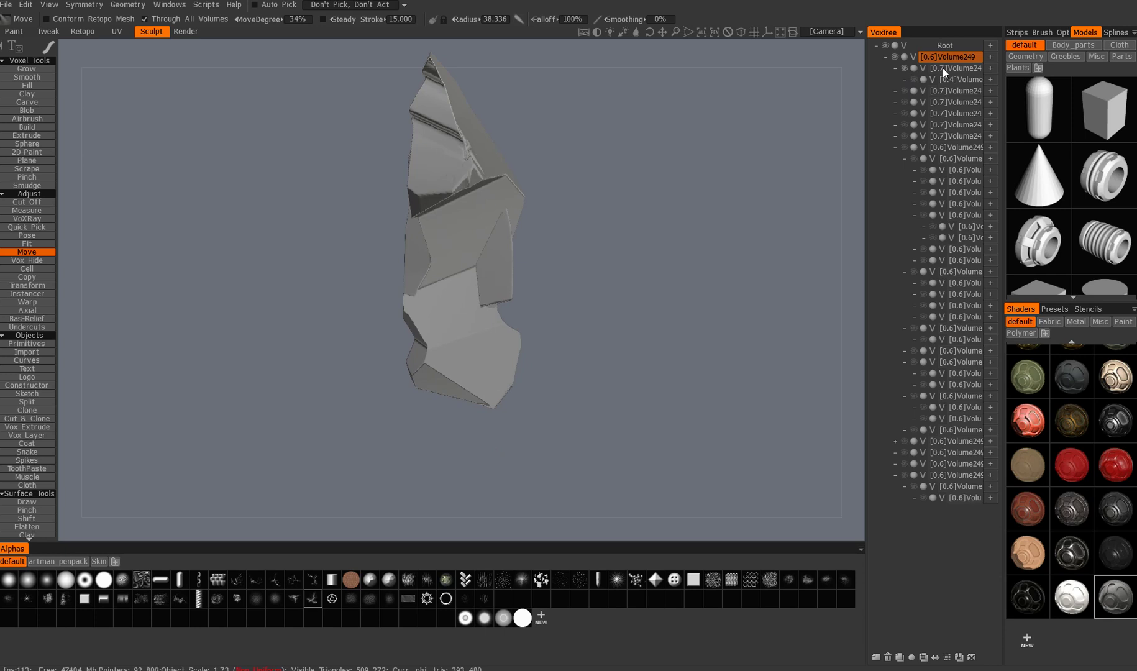
left_click_drag(600, 239, 487, 168, "alt")
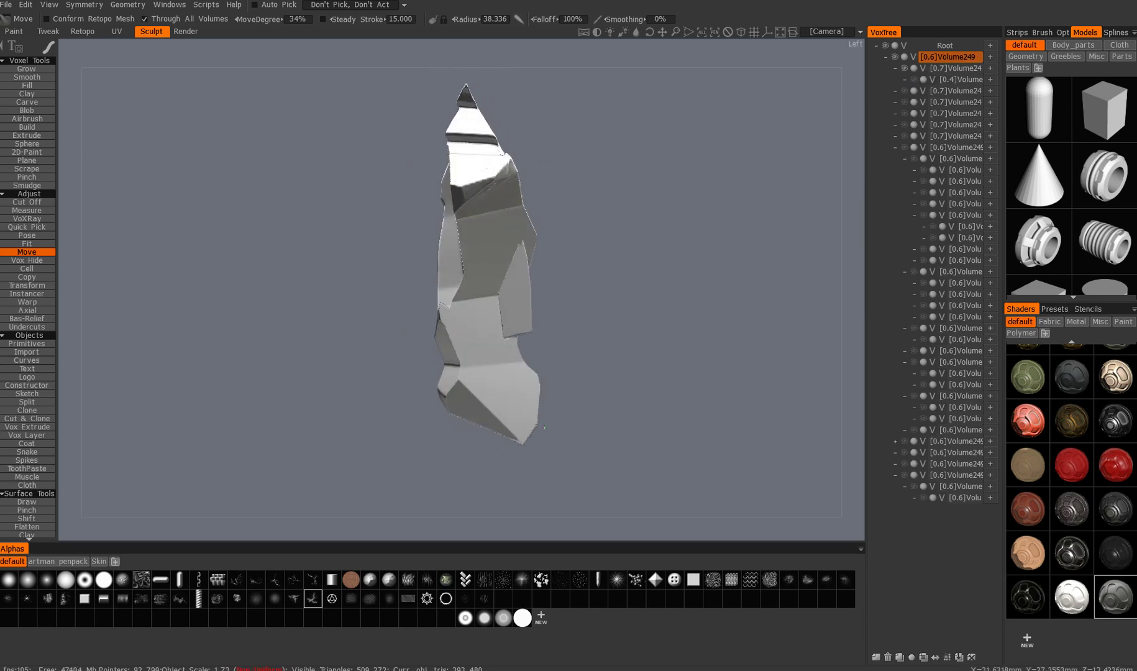
left_click_drag(425, 253, 419, 292, "alt")
Split a piece off the isolated core volume Volume249 with the Split tool
key("s")
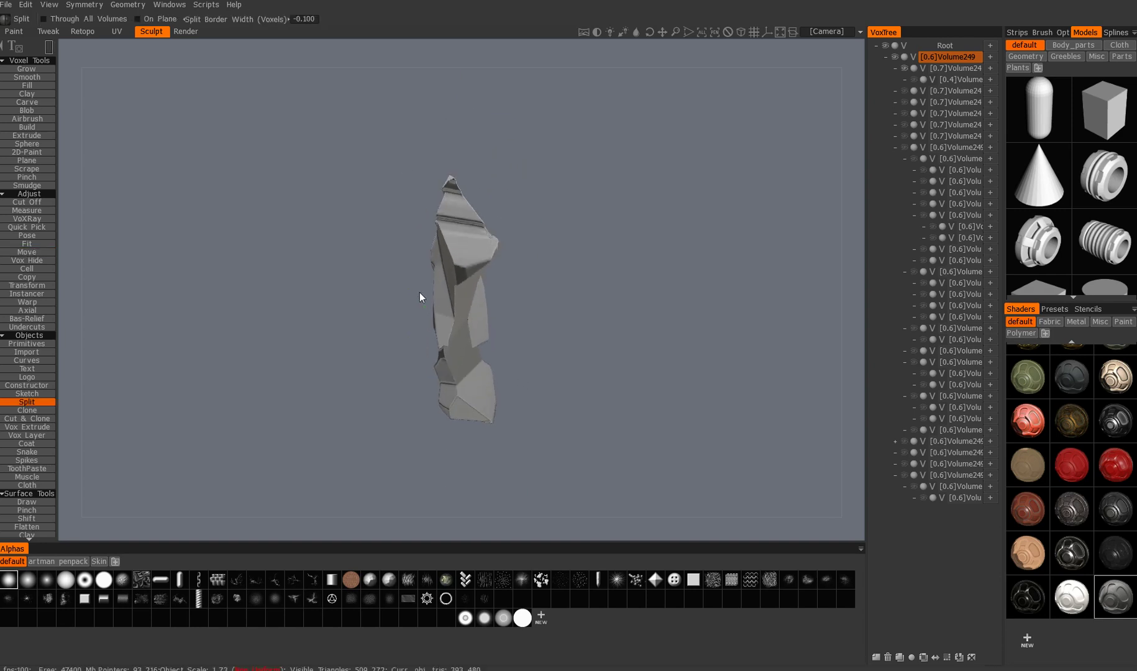
left_click_drag(499, 409, 551, 285, "alt")
scroll(550, 284, "up", 3)
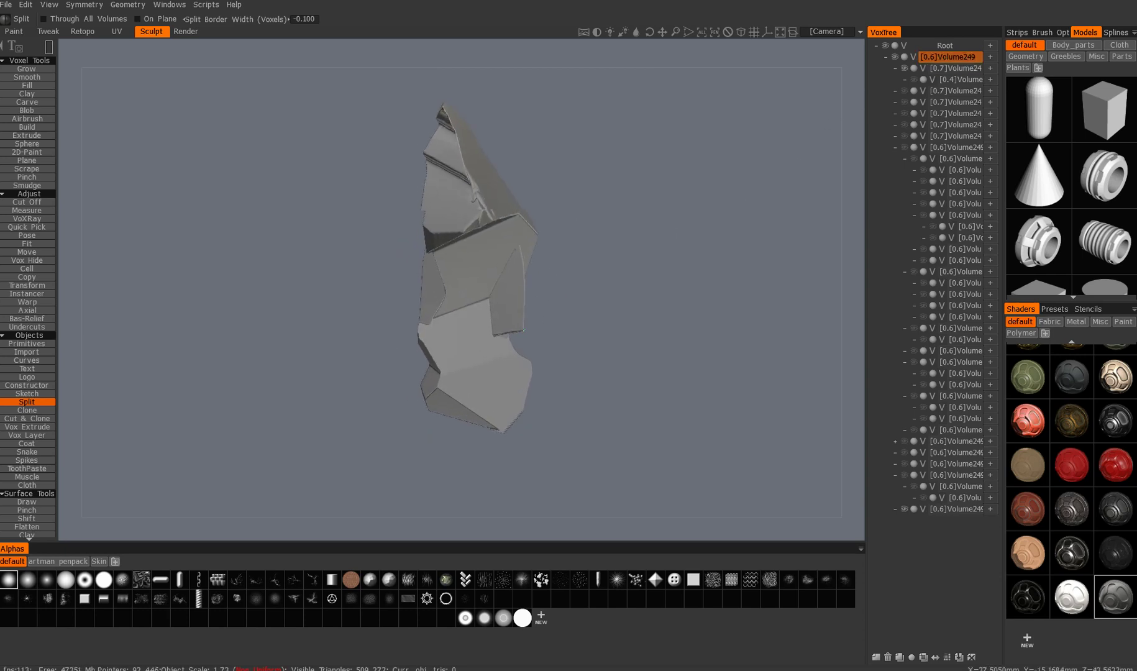
middle_click_drag(540, 301, 547, 308, "alt")
left_click_drag(548, 307, 612, 296, "alt")
Pick the newly split-off piece of Volume249 and hide it to examine the remaining core
key("h")
left_click(905, 513)
key("h")
middle_click_drag(625, 289, 547, 362, "alt")
Isolate the first child piece of Volume249 and pull its upper surface upward with the Move tool
left_click(904, 70, "alt")
left_click(904, 71)
left_click_drag(473, 338, 683, 212, "alt")
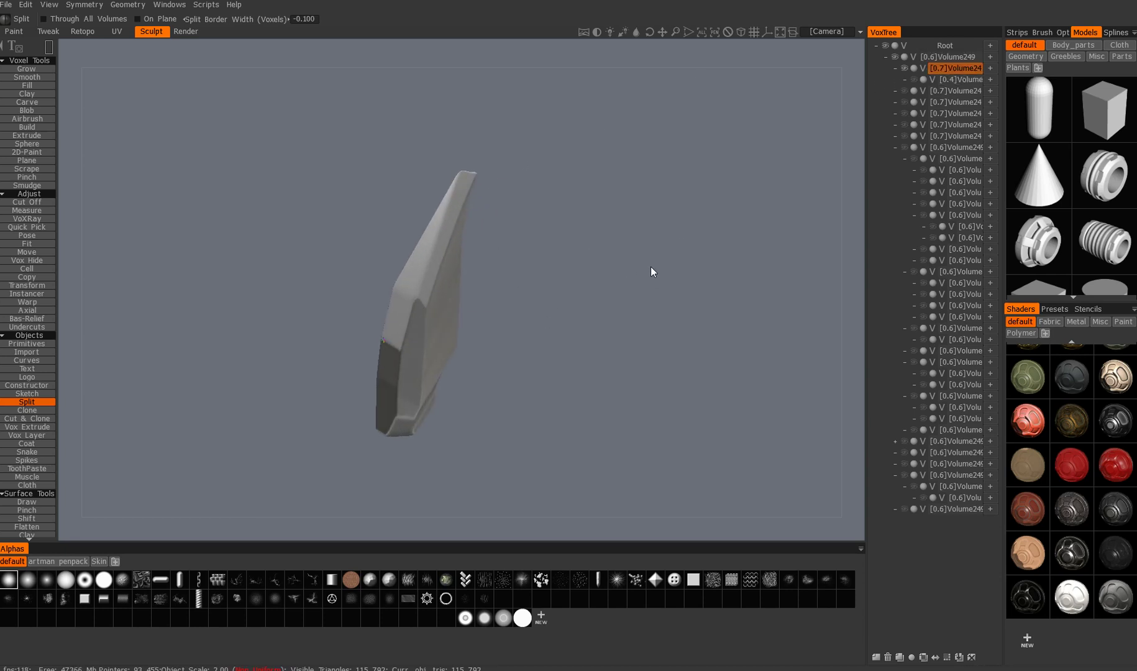
mouse_move(501, 304)
left_mouse_down("alt")
mouse_move(445, 292)
mouse_move(497, 307)
mouse_move(513, 298)
left_mouse_up("alt")
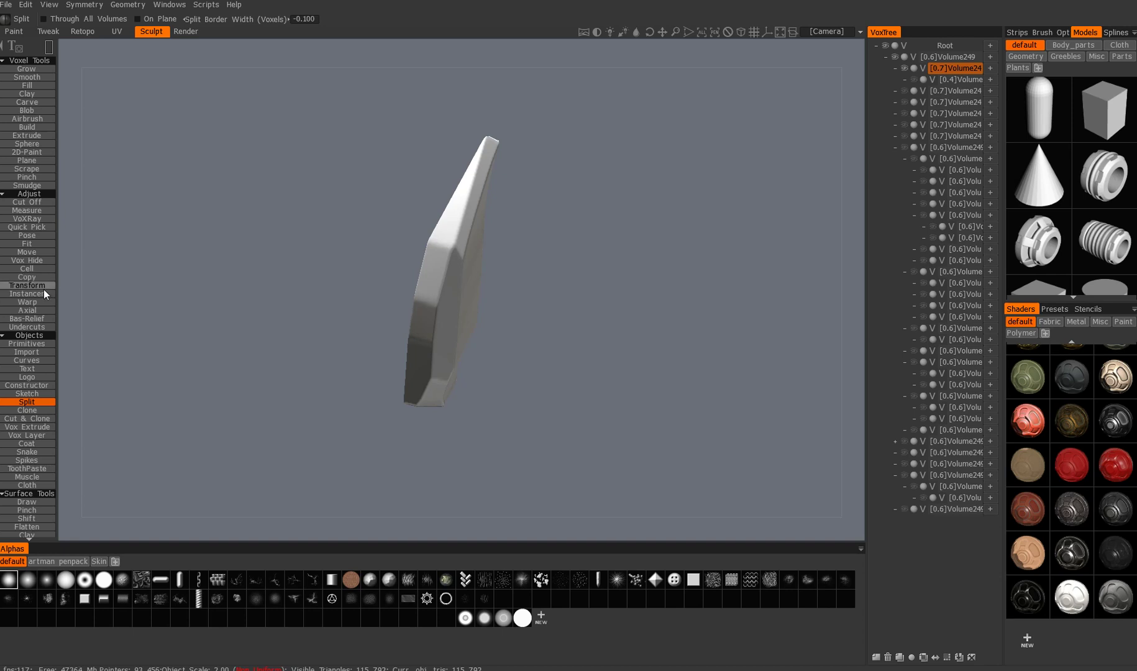
left_click(35, 254)
left_click_drag(438, 375, 342, 379, "alt")
mouse_move(411, 281)
left_mouse_down()
mouse_move(399, 271)
mouse_move(405, 234)
left_mouse_up()
left_click_drag(405, 233, 320, 289, "alt")
Try pulling the lower end and front face of the isolated piece downward with the Move tool
left_click_drag(397, 396, 356, 581)
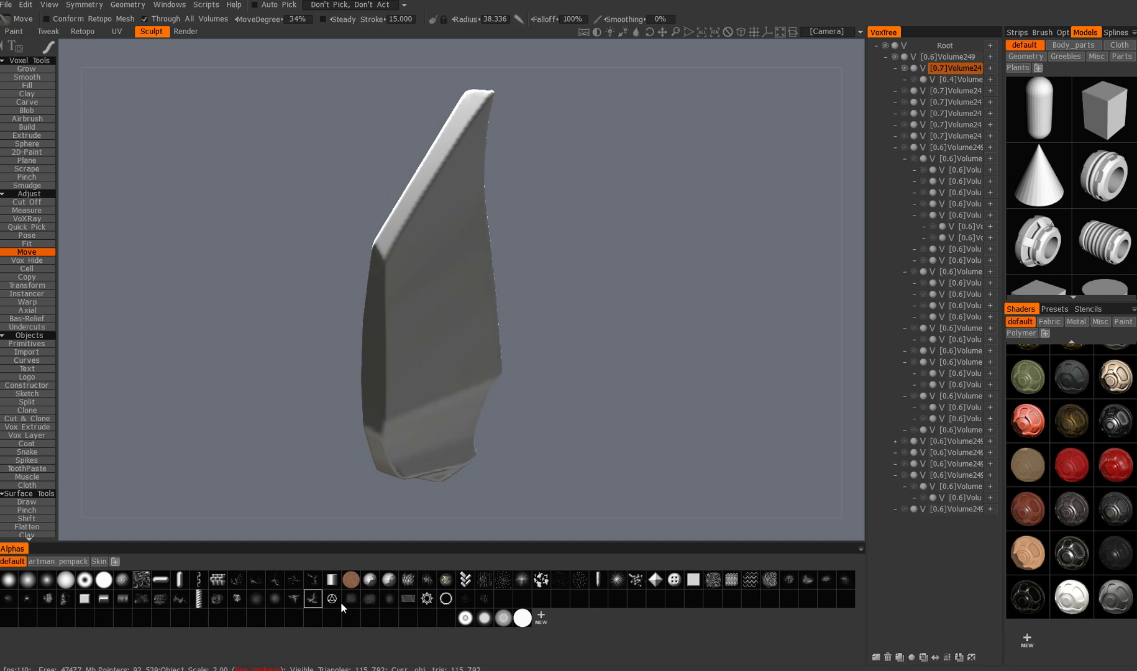
mouse_move(412, 233)
left_mouse_down()
mouse_move(407, 211)
mouse_move(470, 325)
mouse_move(368, 300)
mouse_move(383, 335)
left_mouse_up()
key("ctrl+z")
key("ctrl+z")
Try shifting the upper part of the isolated piece with short Move strokes
left_click_drag(457, 187, 438, 212, "alt")
left_click_drag(382, 253, 366, 280, "alt")
left_click_drag(419, 149, 438, 168)
left_click_drag(355, 302, 416, 325, "alt")
left_click_drag(420, 249, 422, 227)
left_click_drag(423, 299, 472, 354, "alt")
key("ctrl+z")
key("ctrl+z")
Roughen and reshape the isolated piece's faces with downward Move strokes using textured alphas
left_click_drag(535, 528, 485, 583, "alt")
left_click_drag(472, 310, 457, 227, "alt")
left_click_drag(580, 575, 571, 560, "alt")
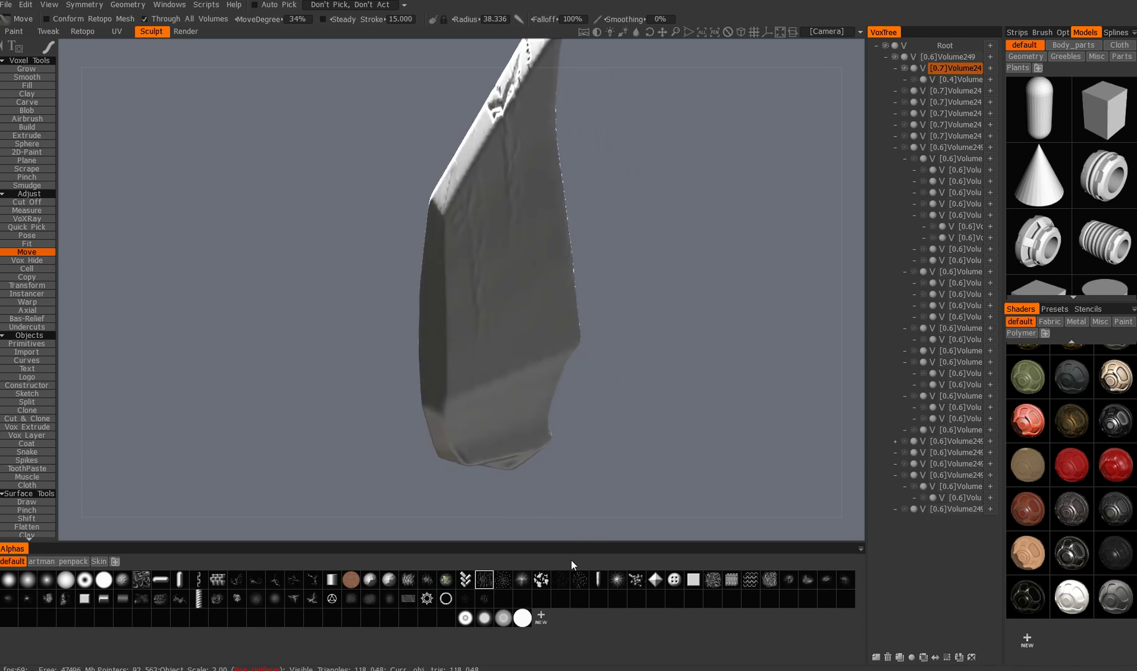
mouse_move(385, 346)
left_mouse_down("alt")
mouse_move(565, 379)
mouse_move(379, 343)
mouse_move(397, 332)
mouse_move(435, 373)
mouse_move(381, 372)
mouse_move(298, 291)
mouse_move(308, 284)
mouse_move(354, 364)
mouse_move(373, 345)
left_mouse_up("alt")
mouse_move(380, 285)
left_mouse_down()
mouse_move(394, 429)
mouse_move(415, 397)
left_mouse_up()
left_click_drag(429, 355, 358, 320, "alt")
mouse_move(367, 202)
left_mouse_down()
mouse_move(376, 177)
mouse_move(418, 189)
mouse_move(384, 335)
mouse_move(404, 298)
left_mouse_up()
mouse_move(471, 291)
left_mouse_down()
mouse_move(483, 269)
mouse_move(412, 405)
mouse_move(402, 368)
mouse_move(398, 383)
mouse_move(376, 388)
mouse_move(442, 387)
left_mouse_up()
right_click_drag(442, 387, 432, 323, "alt")
left_click_drag(432, 323, 444, 348, "alt")
left_click_drag(395, 304, 373, 398, "alt")
mouse_move(413, 322)
left_mouse_down("alt")
mouse_move(346, 351)
mouse_move(442, 320)
mouse_move(358, 311)
mouse_move(470, 360)
mouse_move(479, 292)
left_mouse_up("alt")
Unhide all the other volumes, including the split-off piece, to see the complete rock
left_click(904, 71, "alt")
scroll(437, 350, "down", 4)
left_click_drag(437, 350, 336, 351, "alt")
left_click_drag(690, 354, 359, 348, "alt")
left_click(905, 509)
mouse_move(481, 339)
left_mouse_down("alt")
mouse_move(429, 330)
mouse_move(435, 274)
mouse_move(625, 304)
mouse_move(422, 350)
mouse_move(546, 292)
mouse_move(550, 255)
left_mouse_up("alt")
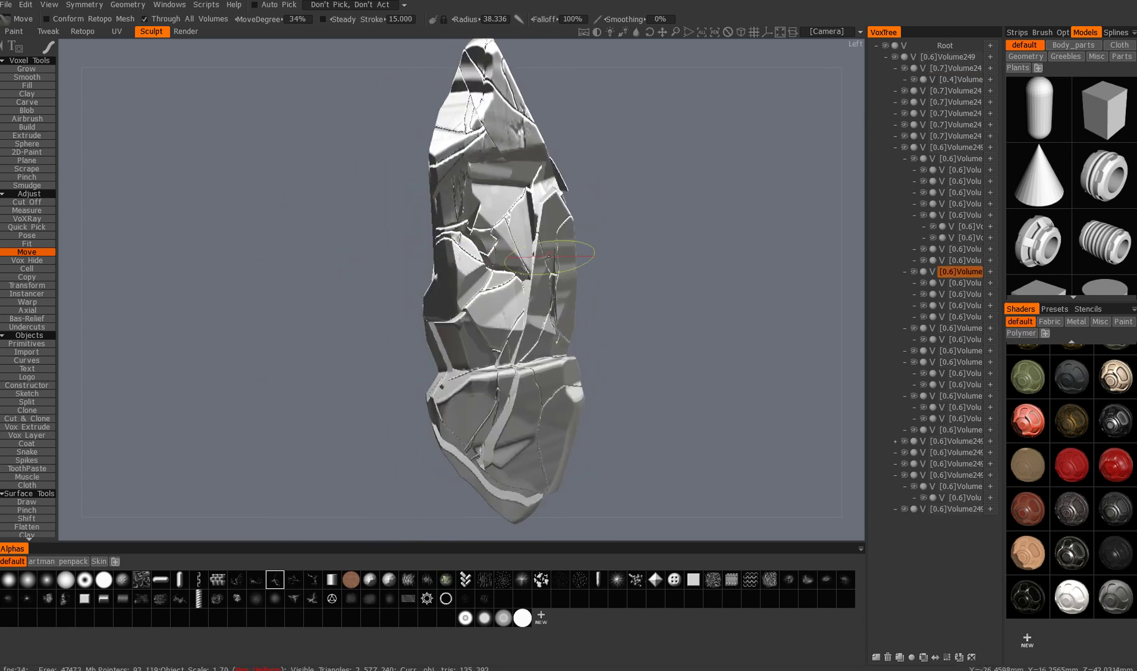
Distort the rock's middle faces above the waist with Move strokes using the crack-like alpha
middle_click_drag(510, 241, 496, 276, "alt")
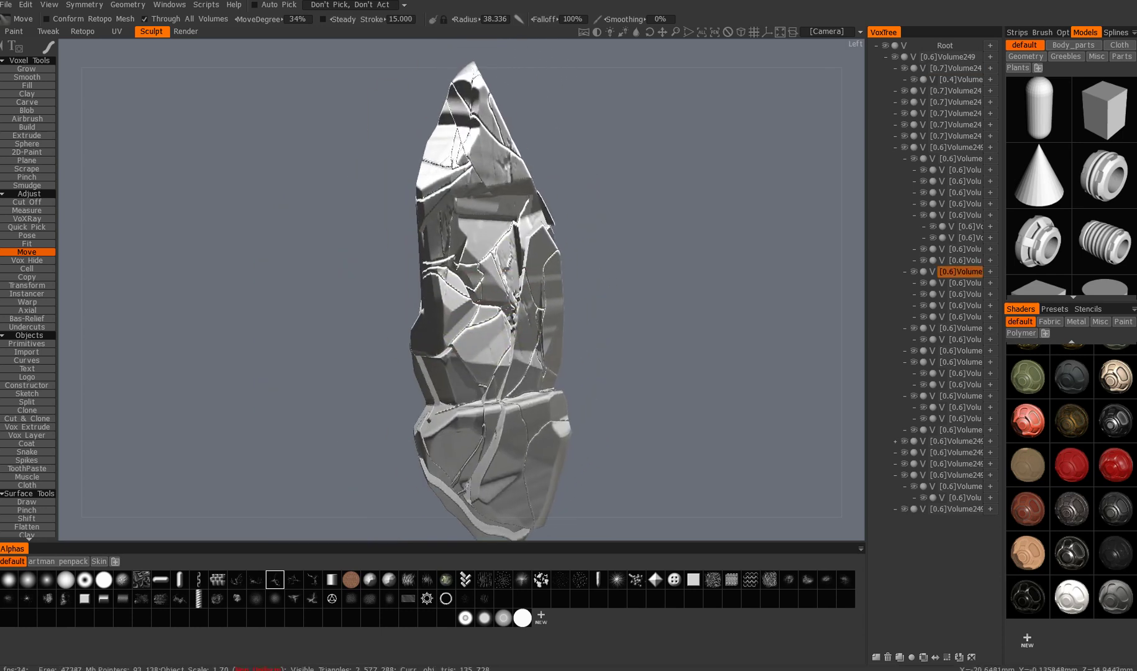
left_click_drag(496, 276, 469, 262, "alt")
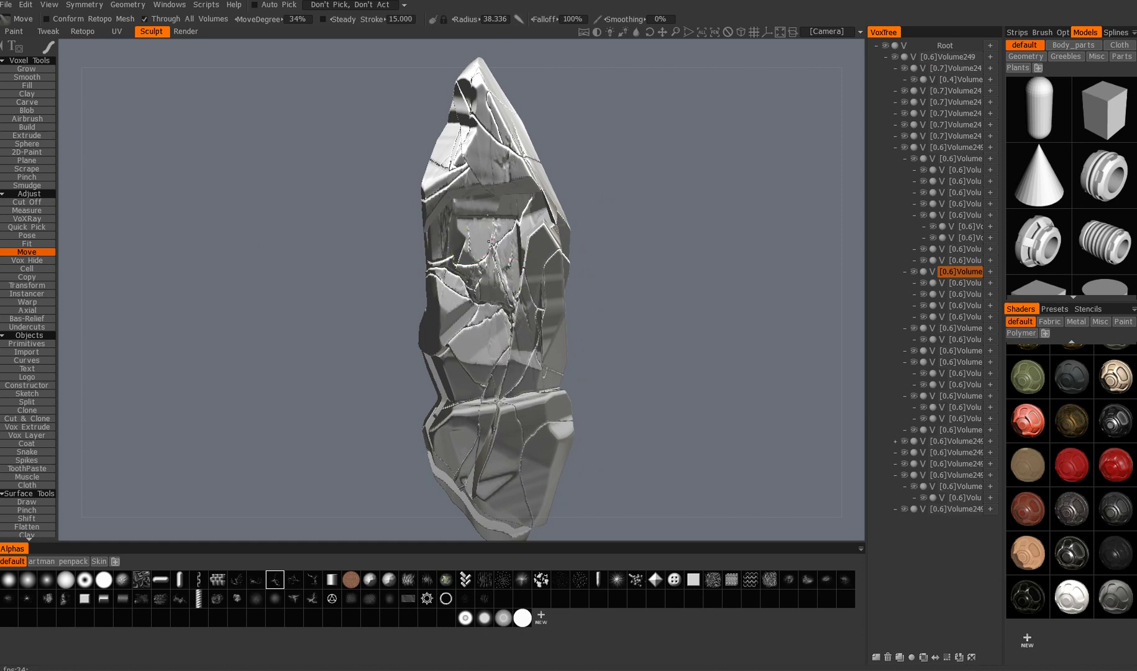
left_click_drag(460, 336, 475, 337, "alt")
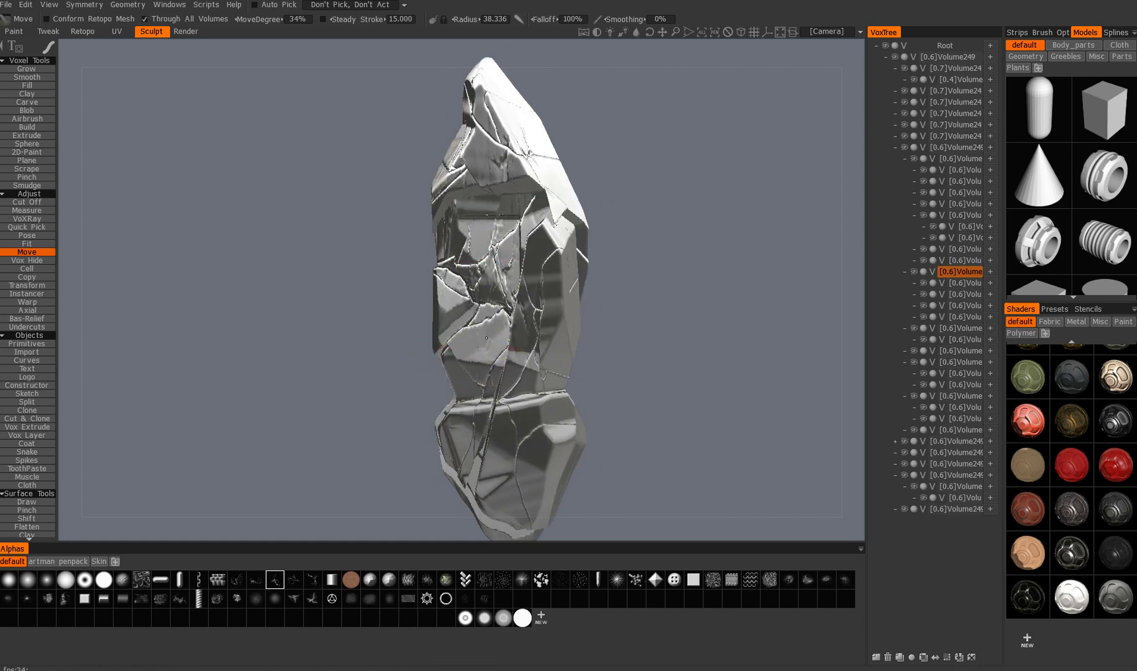
mouse_move(450, 381)
left_mouse_down("alt")
mouse_move(463, 375)
mouse_move(443, 349)
mouse_move(524, 379)
mouse_move(491, 446)
mouse_move(544, 411)
mouse_move(475, 404)
left_mouse_up("alt")
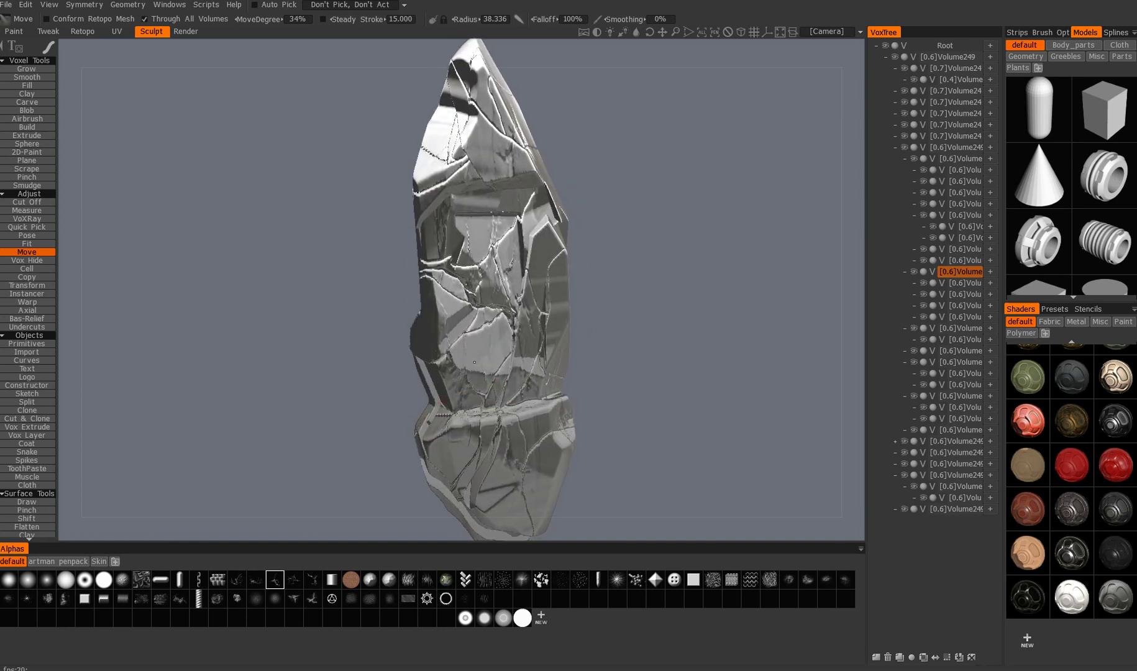
left_click_drag(475, 350, 488, 334)
mouse_move(506, 373)
left_mouse_down("alt")
mouse_move(525, 227)
mouse_move(551, 201)
left_mouse_up("alt")
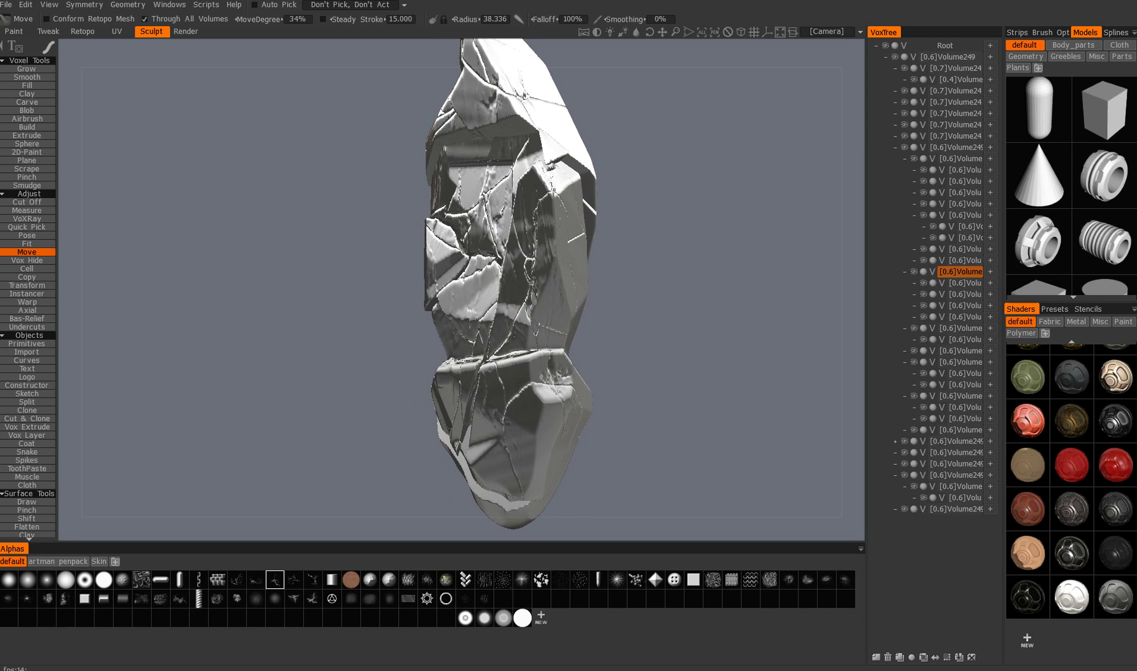
Distort the upper faces and the waist area of the rock with more textured Move strokes
middle_click_drag(495, 261, 486, 292, "alt")
mouse_move(487, 293)
left_mouse_down("alt")
mouse_move(482, 258)
mouse_move(544, 222)
left_mouse_up("alt")
mouse_move(479, 175)
left_mouse_down()
mouse_move(488, 181)
mouse_move(459, 160)
left_mouse_up()
mouse_move(400, 216)
left_mouse_down("alt")
mouse_move(449, 207)
mouse_move(434, 169)
mouse_move(460, 167)
mouse_move(443, 163)
mouse_move(445, 134)
left_mouse_up("alt")
left_click_drag(497, 248, 448, 255, "alt")
left_click_drag(455, 362, 456, 398)
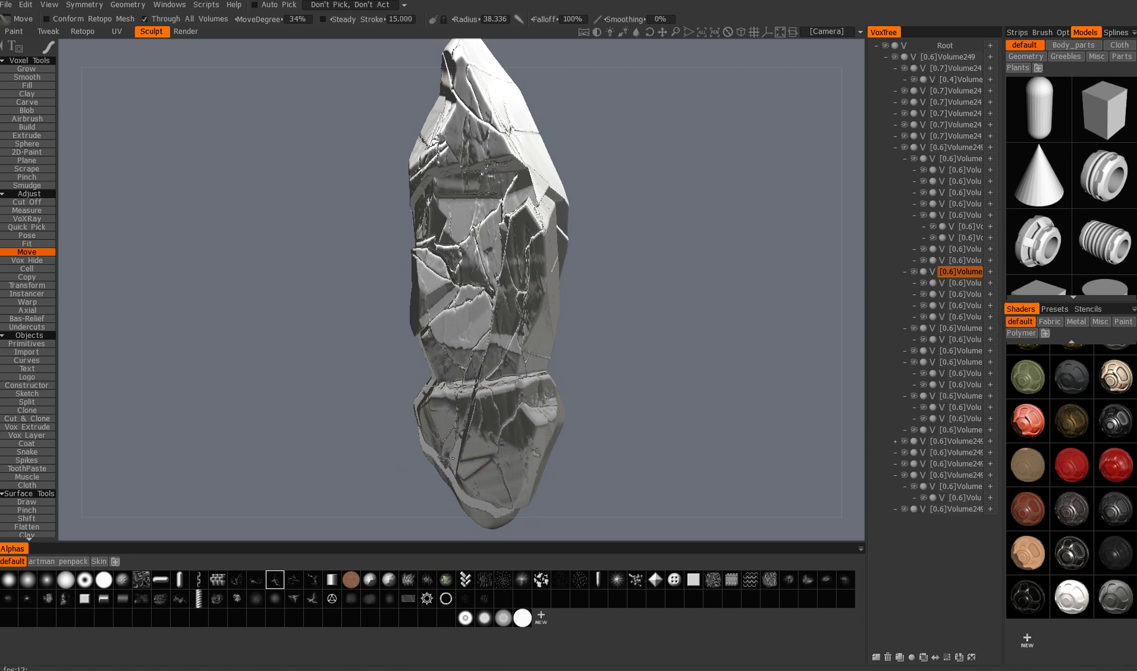
left_click_drag(476, 438, 443, 431, "alt")
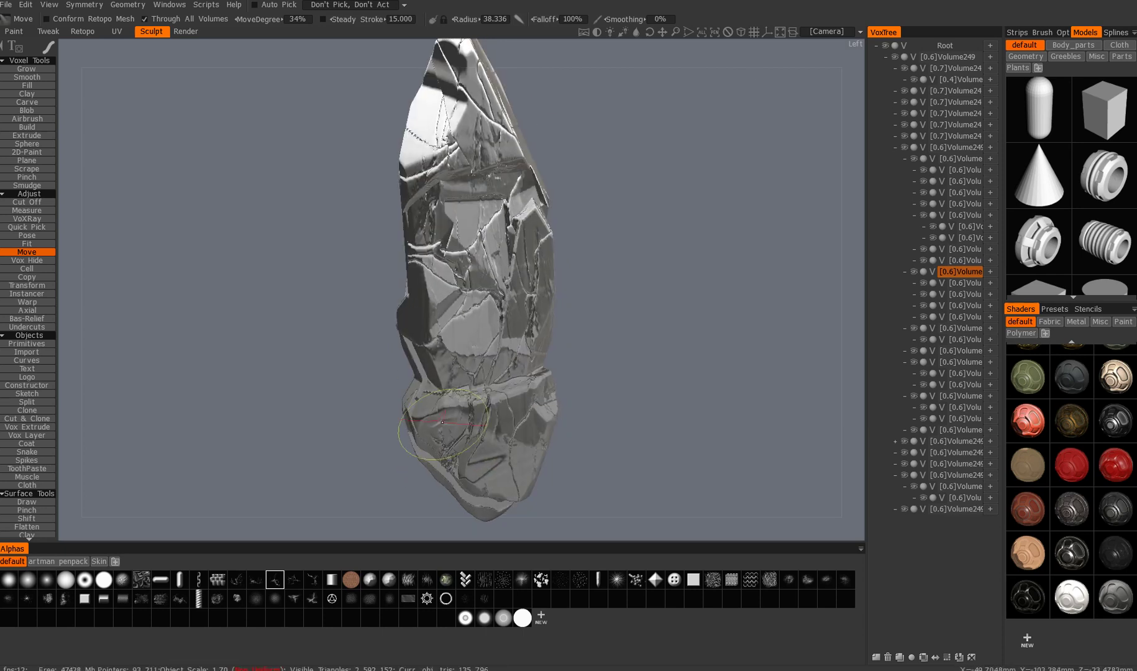
left_click_drag(412, 299, 453, 384, "alt")
Check the rock in the Render room and return to the Sculpt room
left_click(1069, 608)
left_click_drag(700, 327, 859, 386, "alt")
left_click_drag(514, 295, 465, 308, "alt")
left_click(185, 31)
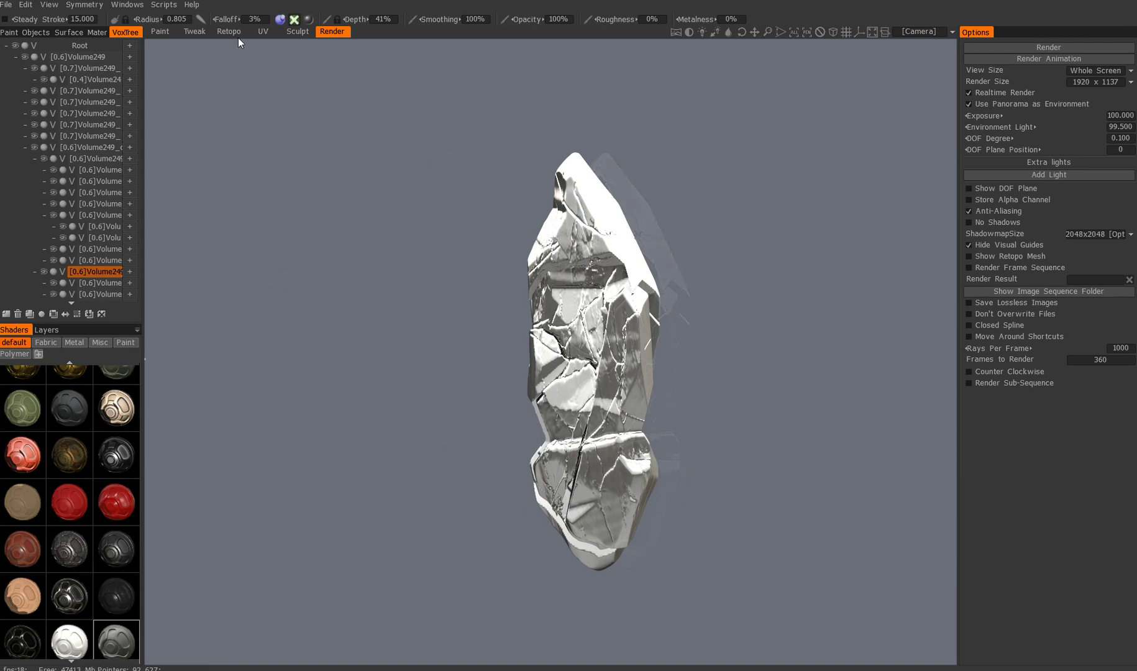
left_click(297, 31)
Apply the white default shader to the whole sub-tree of the parent volume Volume249
left_click(925, 57)
right_click(1078, 608)
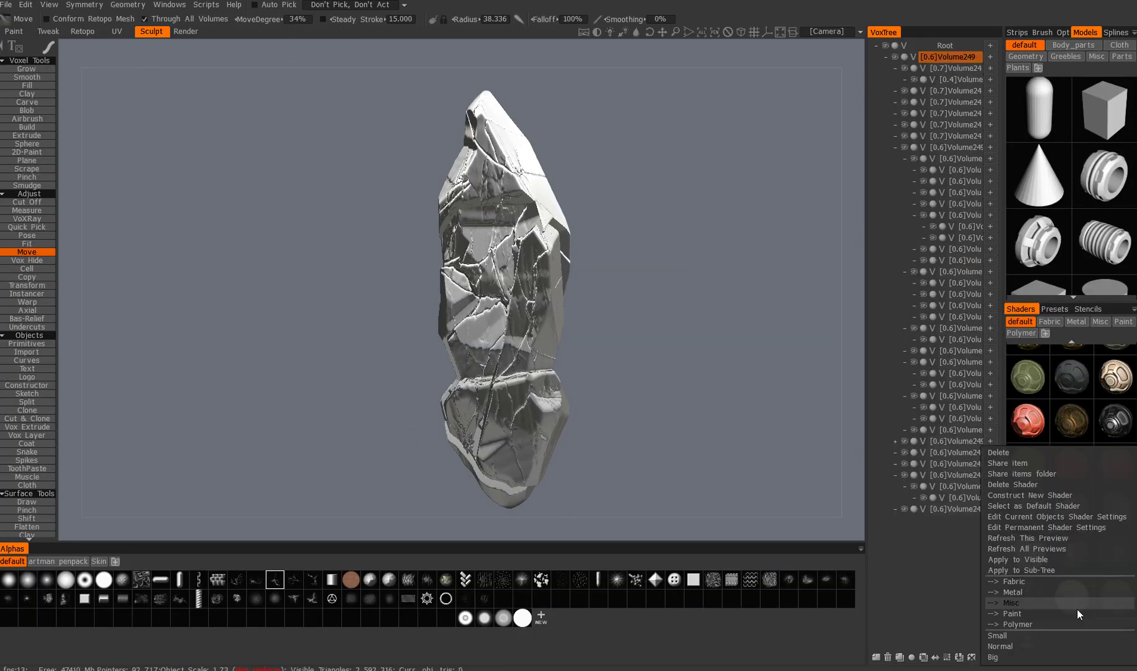
left_click(1042, 569)
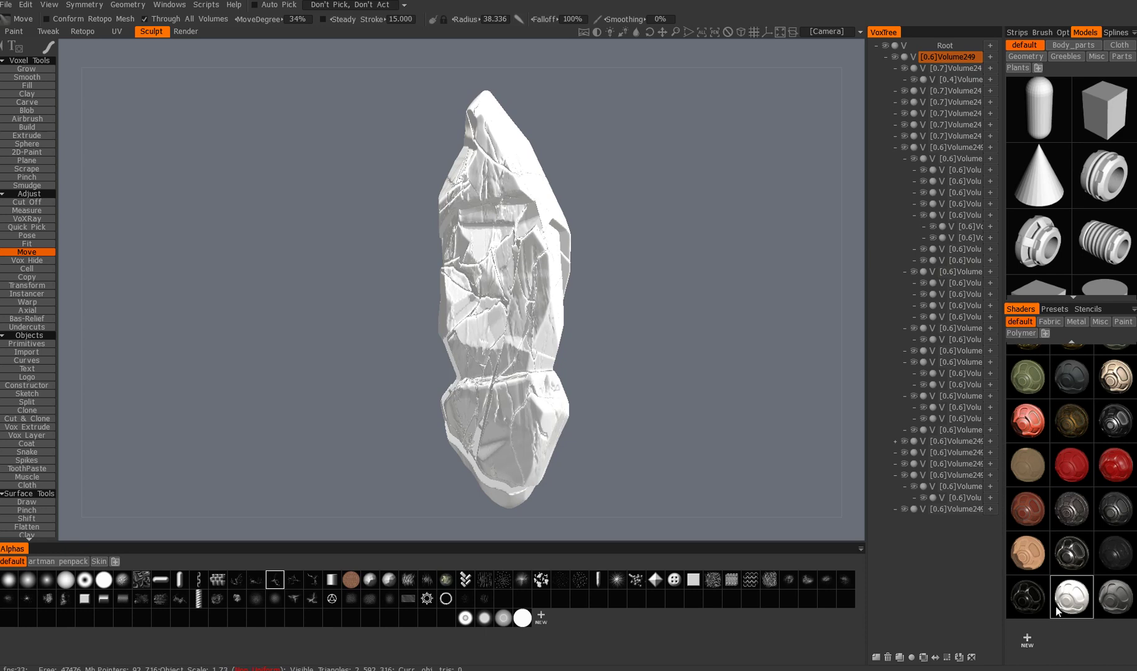
Dim the viewport lighting to 45 so the cracks on the white-shaded rock read clearly
mouse_move(659, 364)
left_mouse_down()
mouse_move(563, 344)
mouse_move(746, 350)
mouse_move(678, 370)
left_mouse_up()
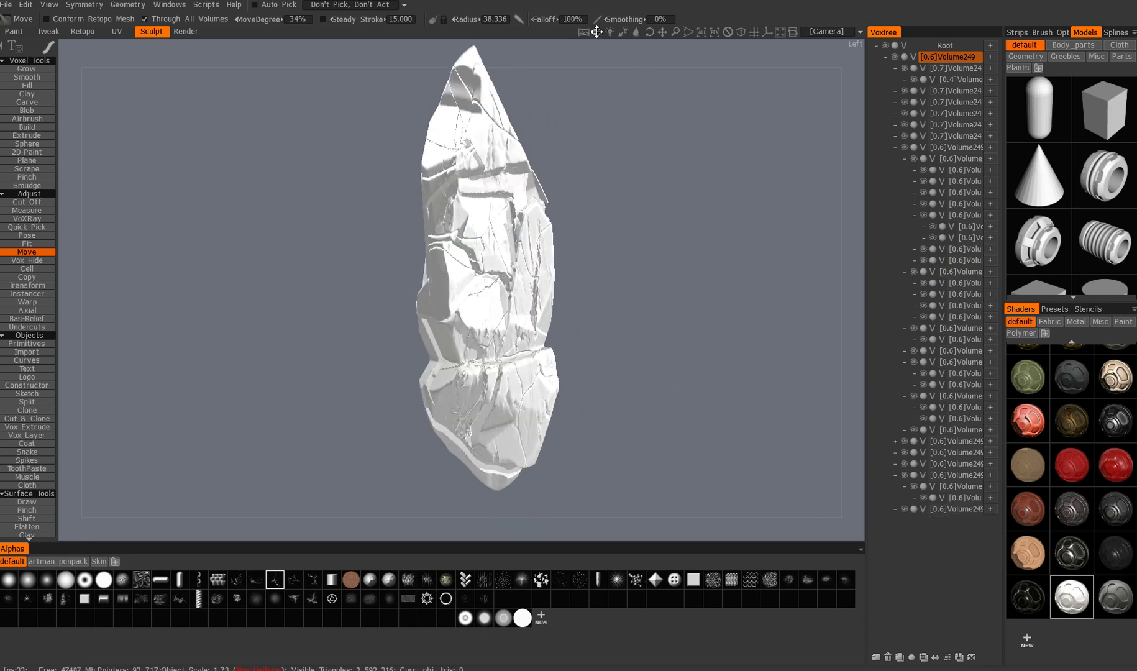
mouse_move(610, 32)
left_mouse_down()
mouse_move(642, 32)
mouse_move(550, 98)
left_mouse_up()
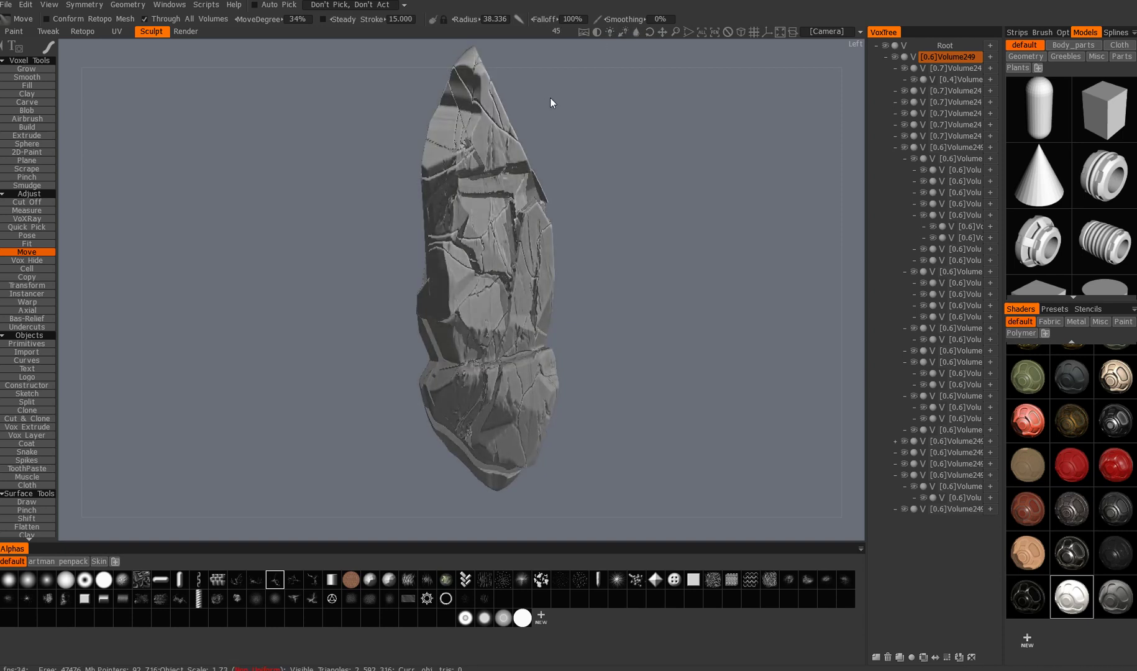
mouse_move(583, 147)
left_mouse_down()
mouse_move(653, 167)
mouse_move(597, 162)
mouse_move(591, 173)
left_mouse_up()
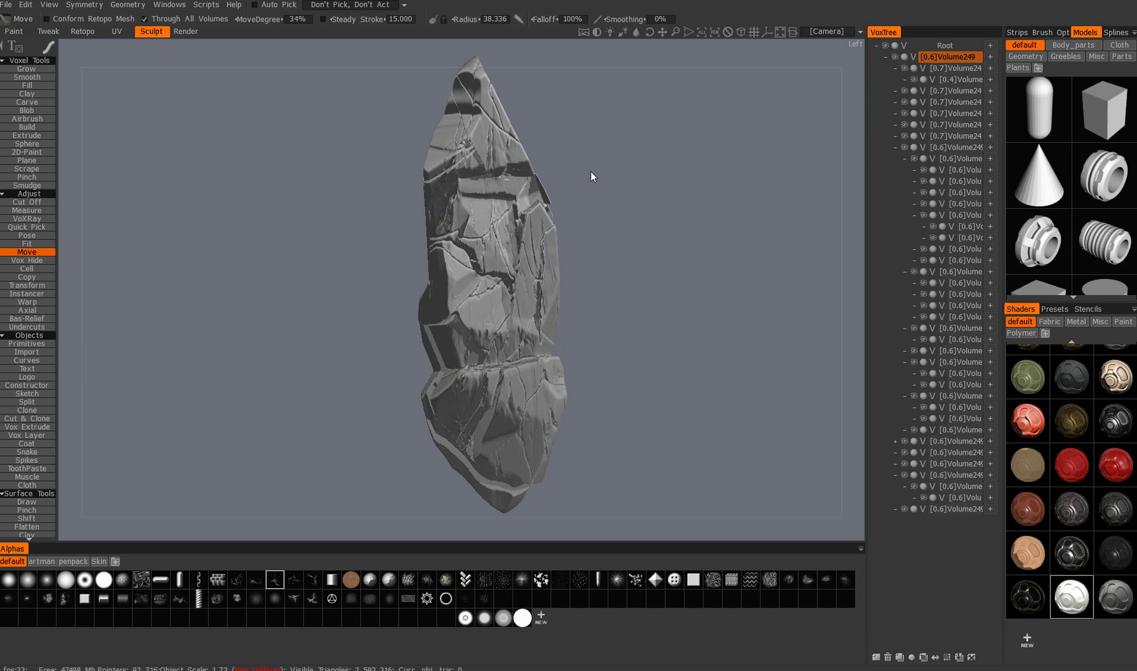
Preview the re-shaded rock in the Render room, return to Sculpt, and examine it from other sides
left_click_drag(261, 145, 230, 127)
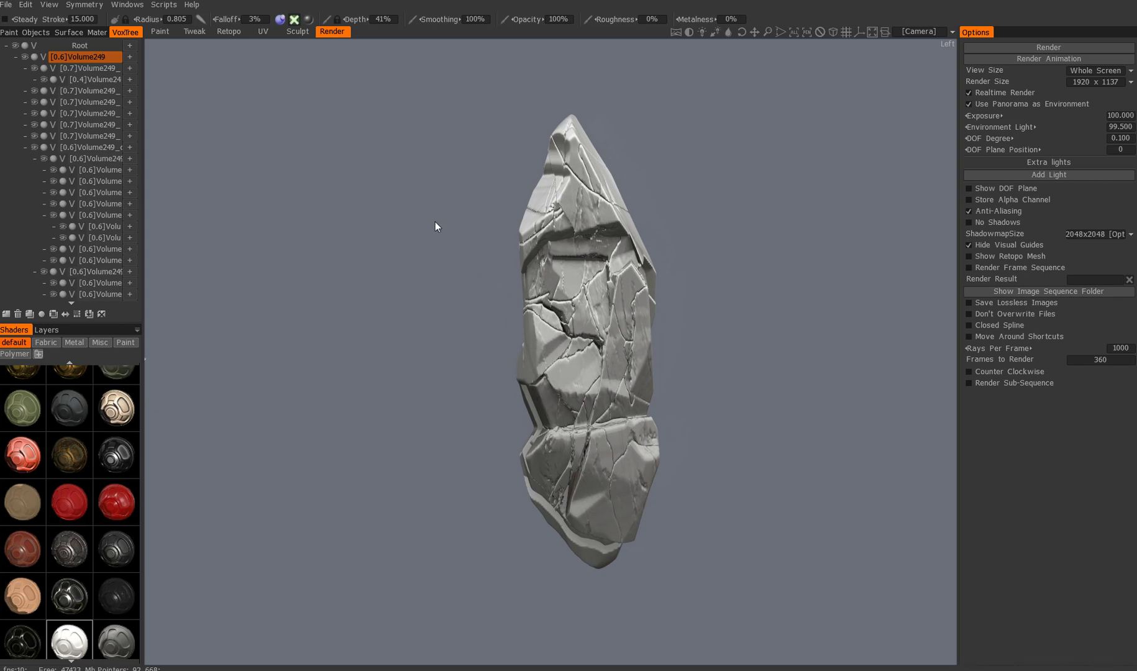
left_click(298, 33)
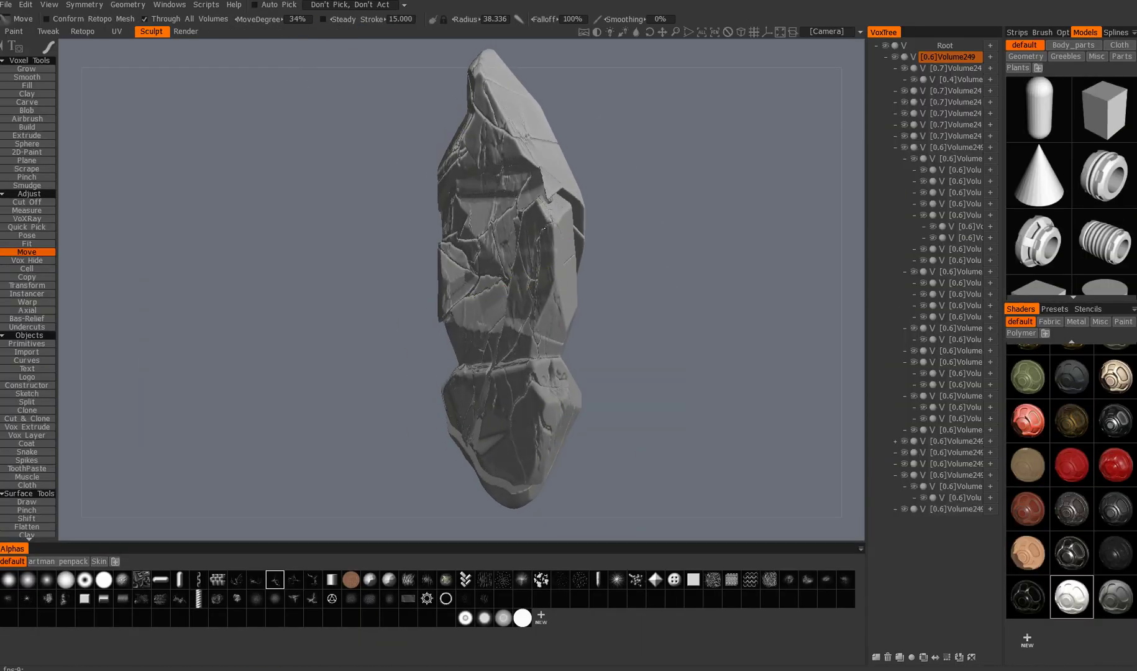
middle_click_drag(545, 230, 508, 239)
middle_click_drag(510, 345, 560, 295)
Show the stencil library and activate the Split tool for the parent volume Volume249
left_click(1088, 309)
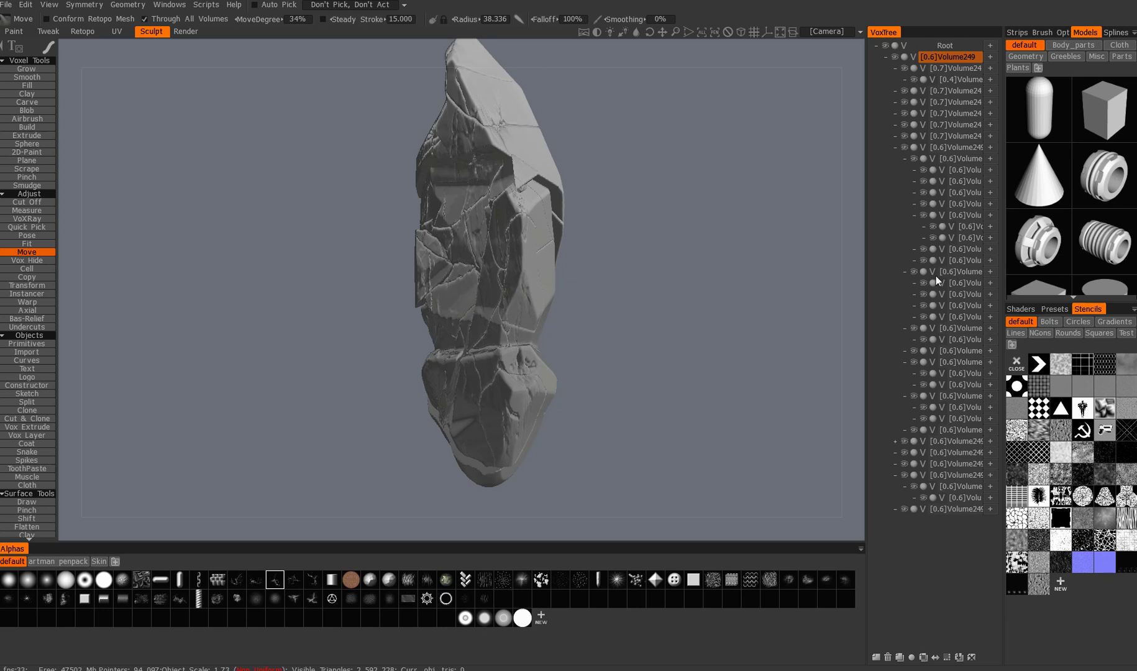
left_click_drag(625, 342, 594, 347)
middle_click_drag(594, 347, 481, 323)
key("s")
mouse_move(375, 368)
left_mouse_down("alt")
mouse_move(355, 350)
mouse_move(360, 376)
left_mouse_up("alt")
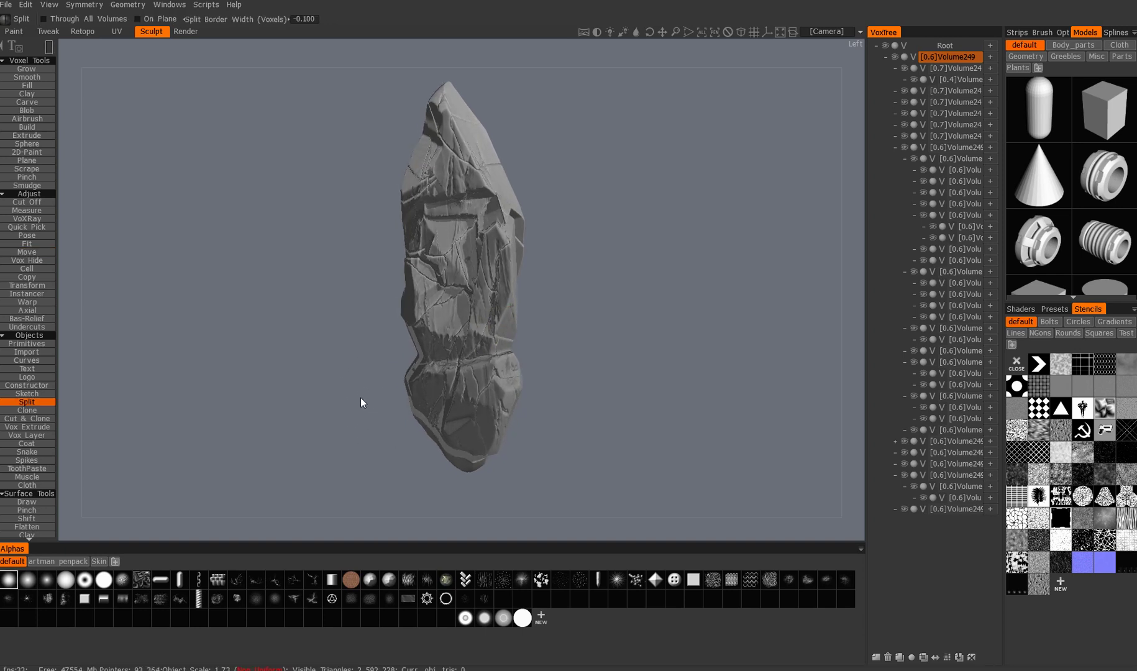
middle_click_drag(372, 351, 371, 396)
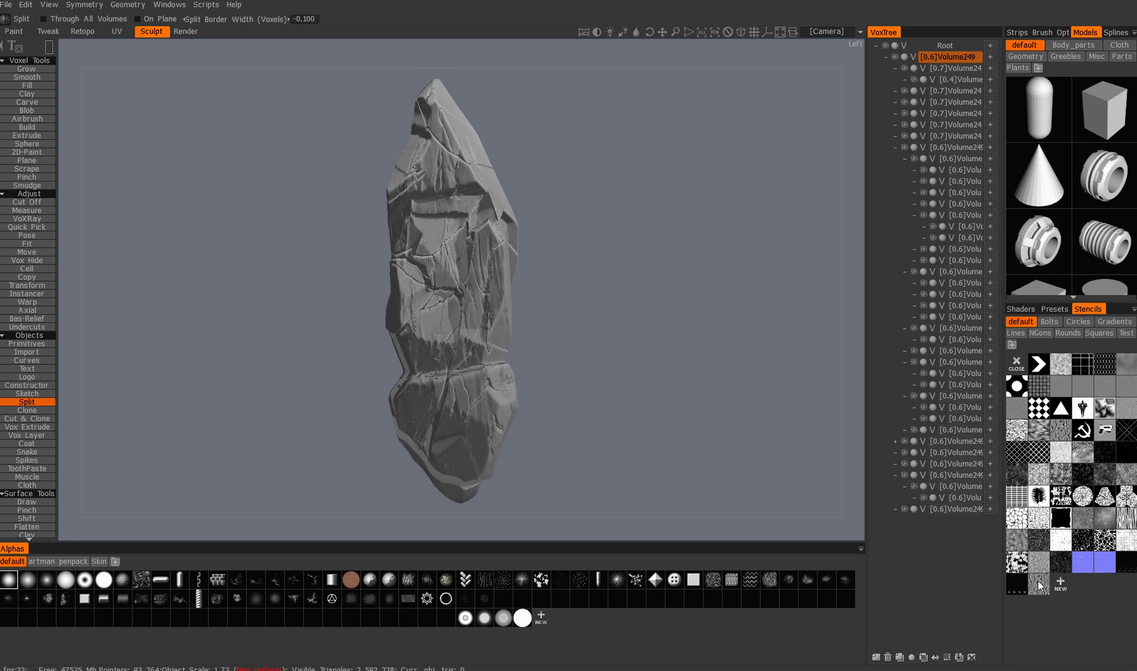
Try default stencils over the rock, including cellular cracks, radial ornament, grunge textures and a diagonal grid
left_click(1039, 519)
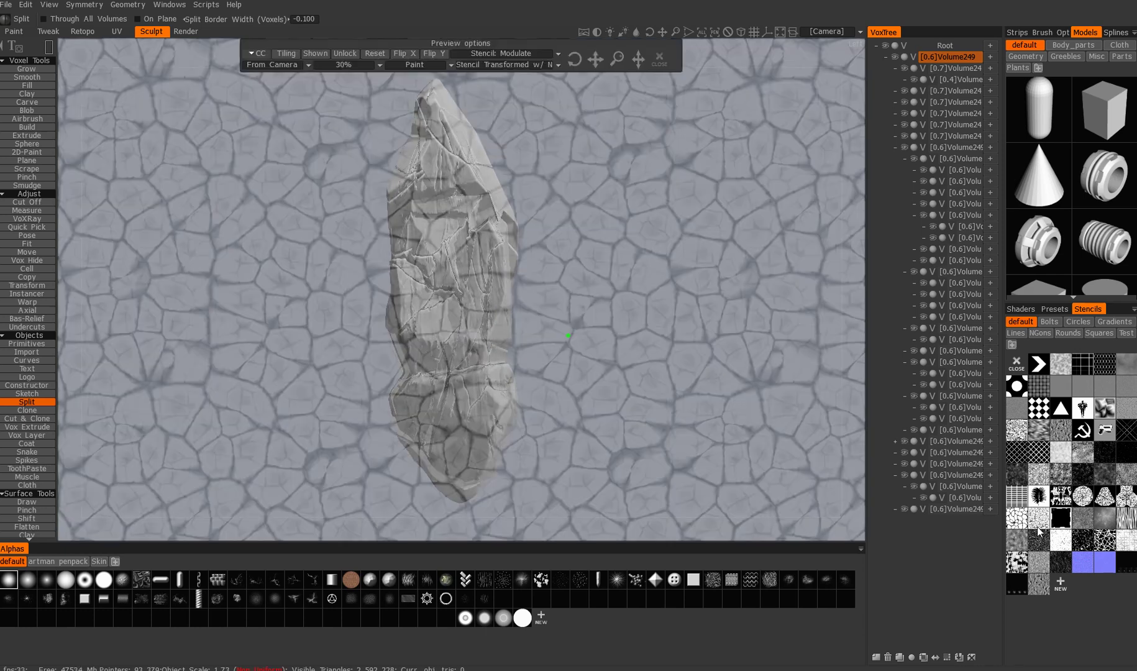
left_click(1063, 497)
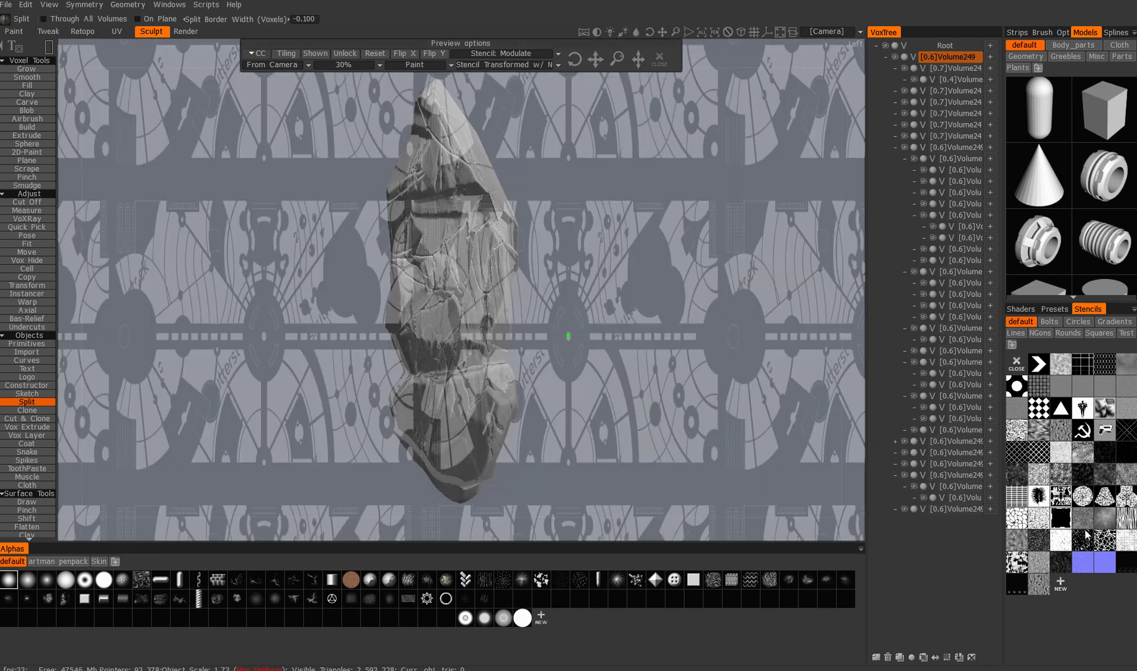
left_click(1037, 527)
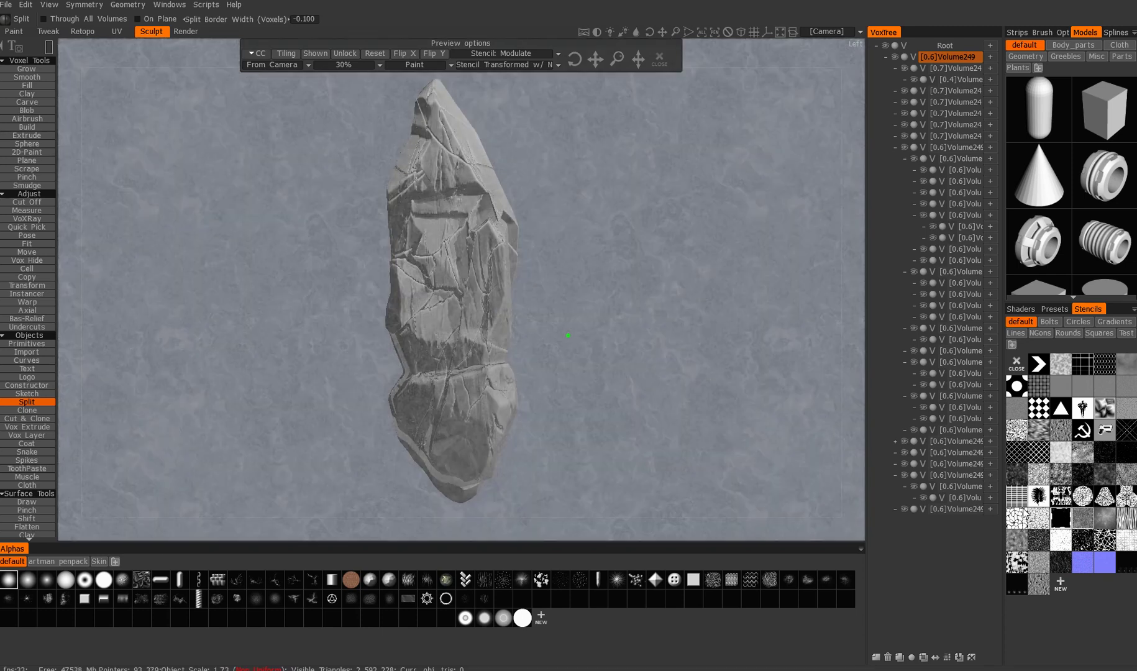
left_click(1021, 535)
left_click(1017, 541)
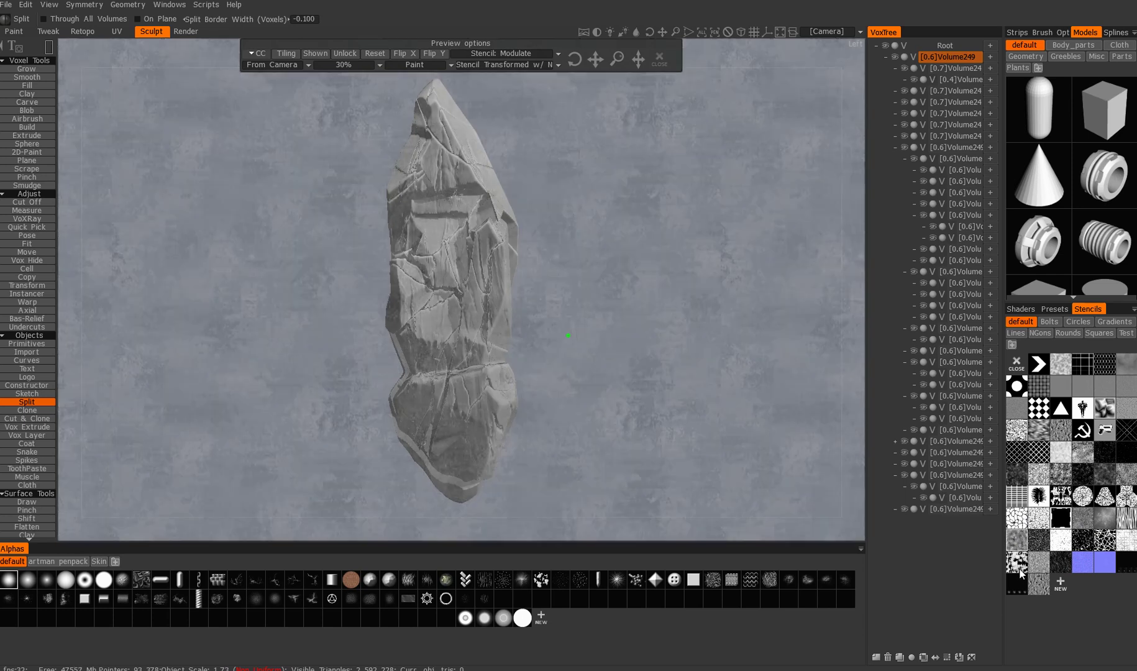
left_click(1017, 459)
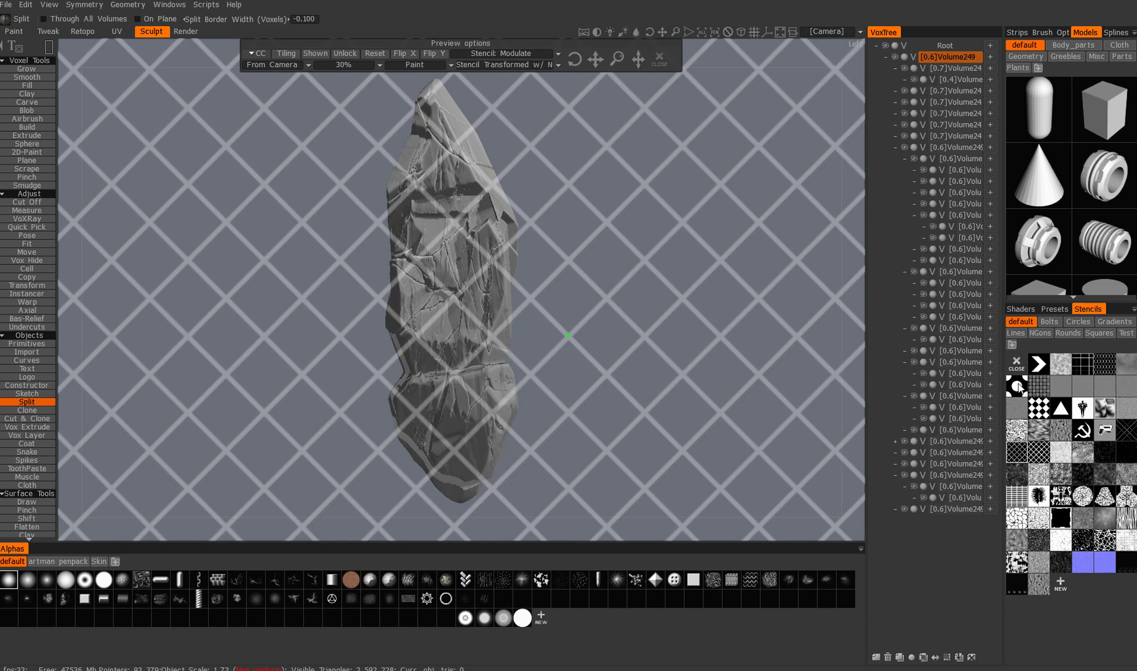
Browse the stencil categories and choose a stencil of grouped horizontal lines from Lines
left_click(1053, 320)
left_click(1079, 321)
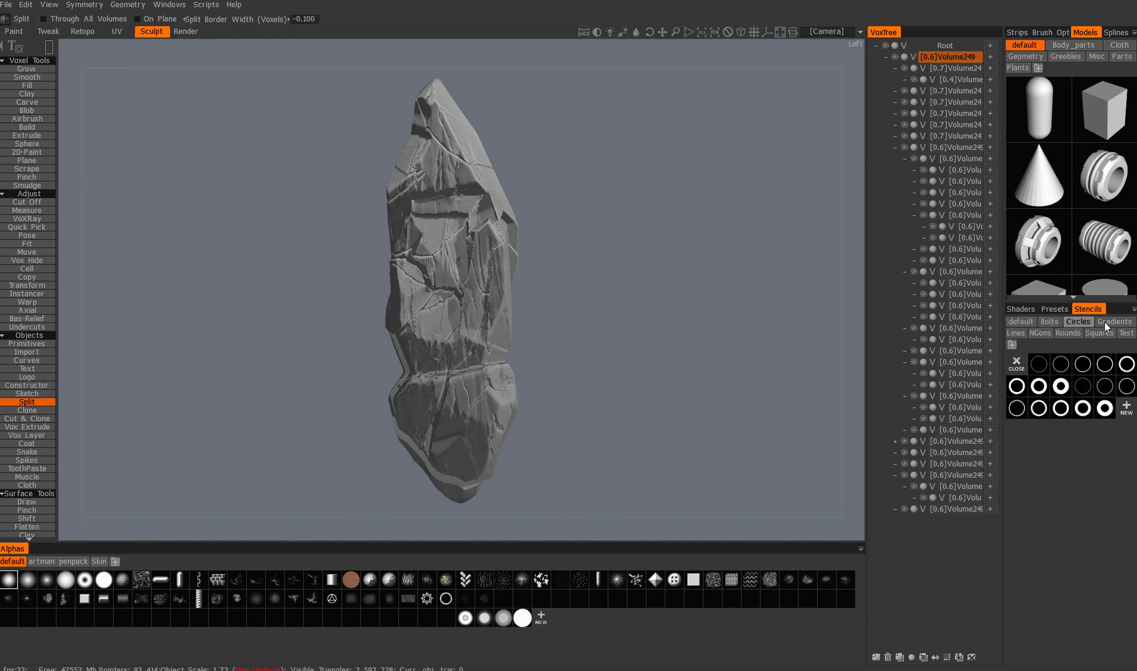
left_click(1106, 322)
left_click(1060, 334)
left_click(1018, 333)
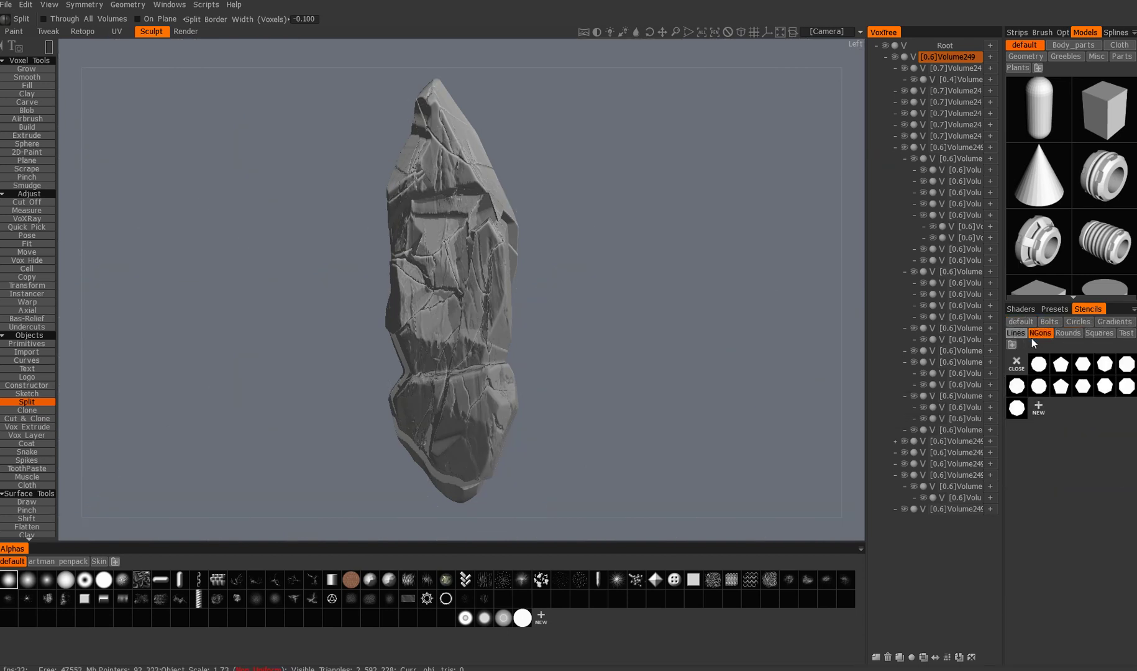
left_click(1018, 396)
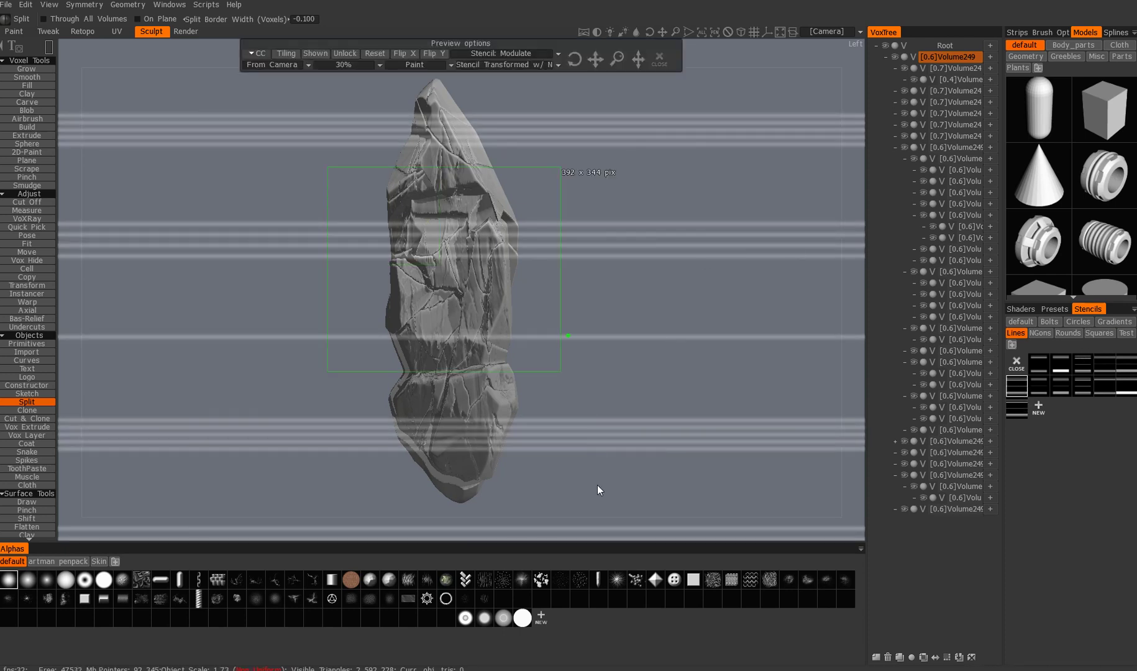
Split the rock through all volumes with the line stencil, using a rectangle of about 479 x 594 pix around its main body
left_click_drag(384, 334, 391, 324)
left_click(44, 18)
left_click_drag(288, 154, 573, 506)
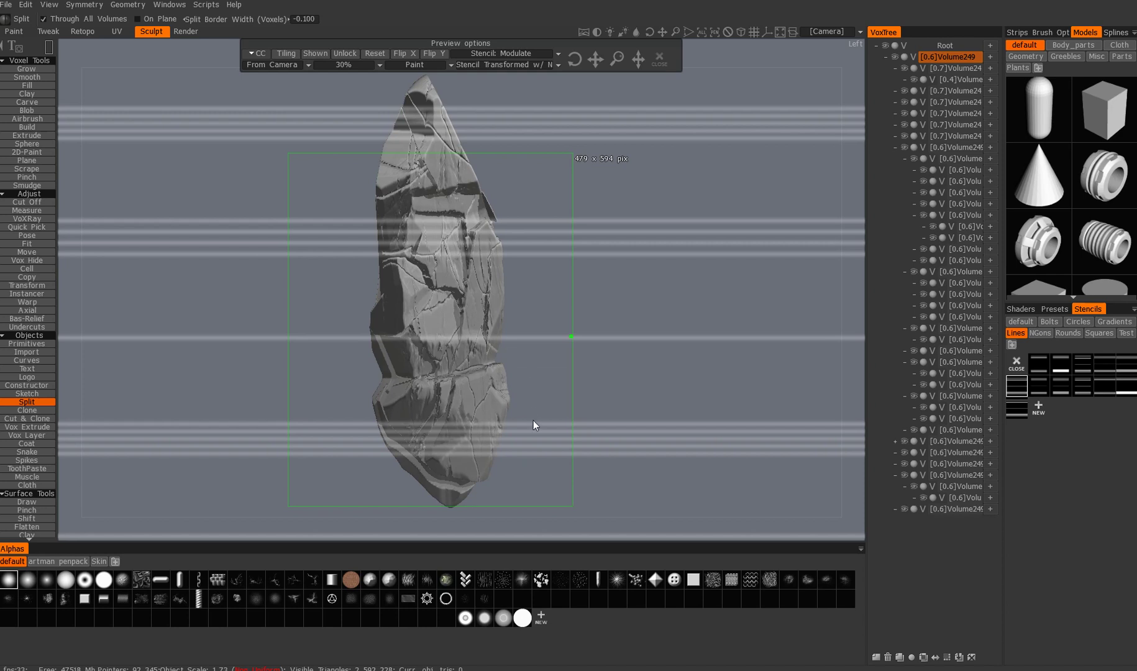
left_click_drag(546, 386, 475, 376, "alt")
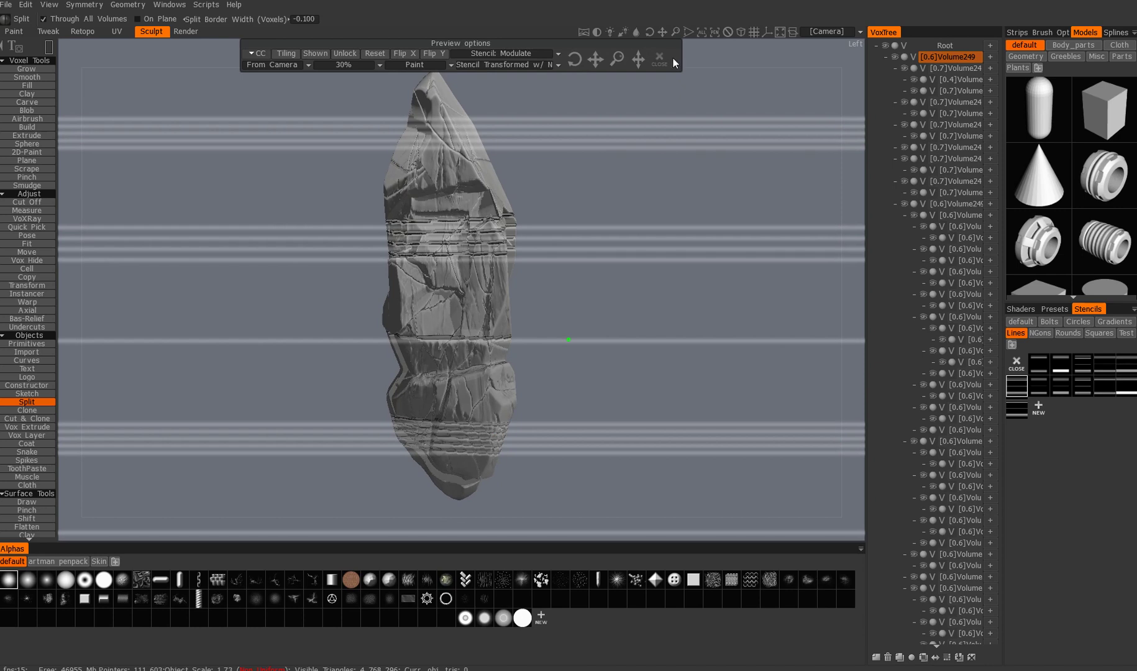
Close the stencil preview and examine the horizontal line cuts around the rock from several sides and distances
left_click(659, 58)
left_click_drag(581, 312, 463, 339)
right_click_drag(464, 339, 473, 299, "alt")
middle_click_drag(463, 299, 479, 348, "alt")
right_click_drag(478, 348, 498, 273, "alt")
left_click_drag(497, 279, 444, 287, "alt")
middle_click_drag(497, 286, 413, 291, "alt")
right_click_drag(485, 293, 541, 366, "alt")
left_click_drag(541, 367, 408, 342, "alt")
left_click_drag(553, 343, 510, 373, "alt")
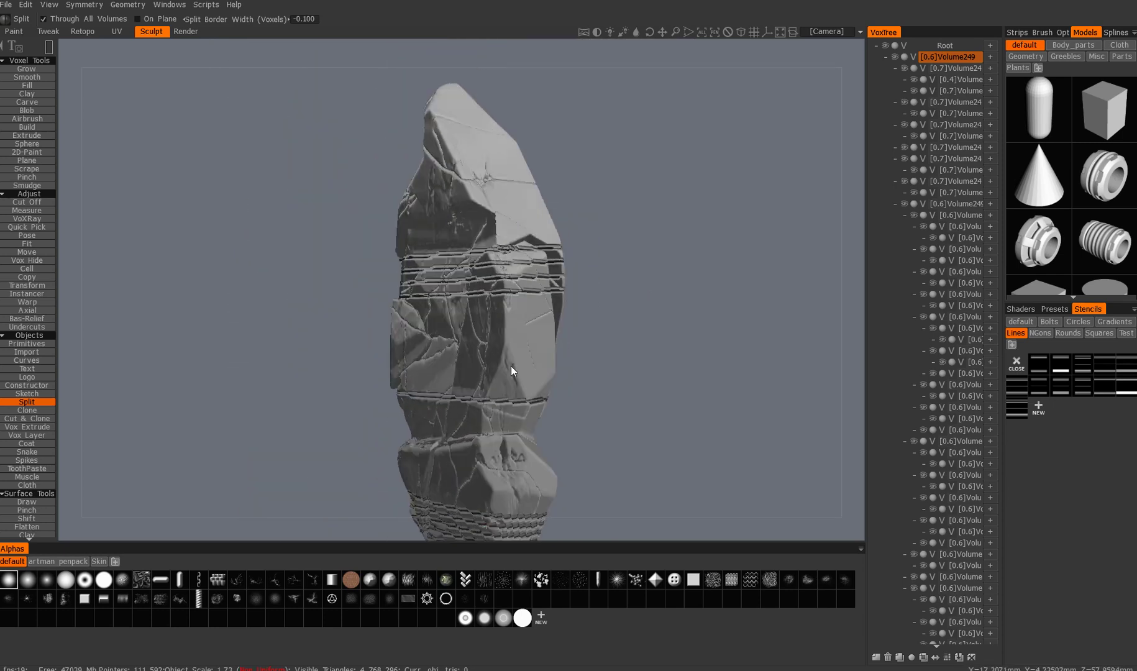
scroll(511, 373, "up", 6)
middle_click_drag(489, 324, 491, 385, "alt")
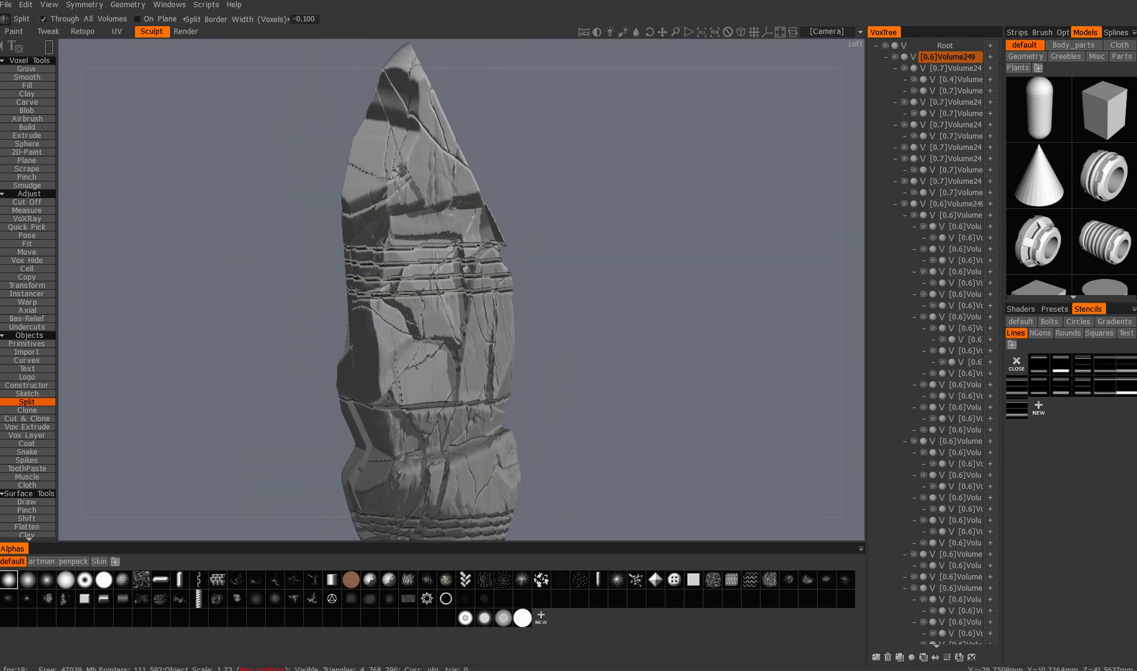
right_click_drag(491, 384, 519, 470, "alt")
middle_click_drag(519, 470, 530, 296, "alt")
right_click_drag(531, 296, 494, 249, "alt")
left_click_drag(494, 298, 326, 334, "alt")
left_click_drag(397, 341, 370, 339)
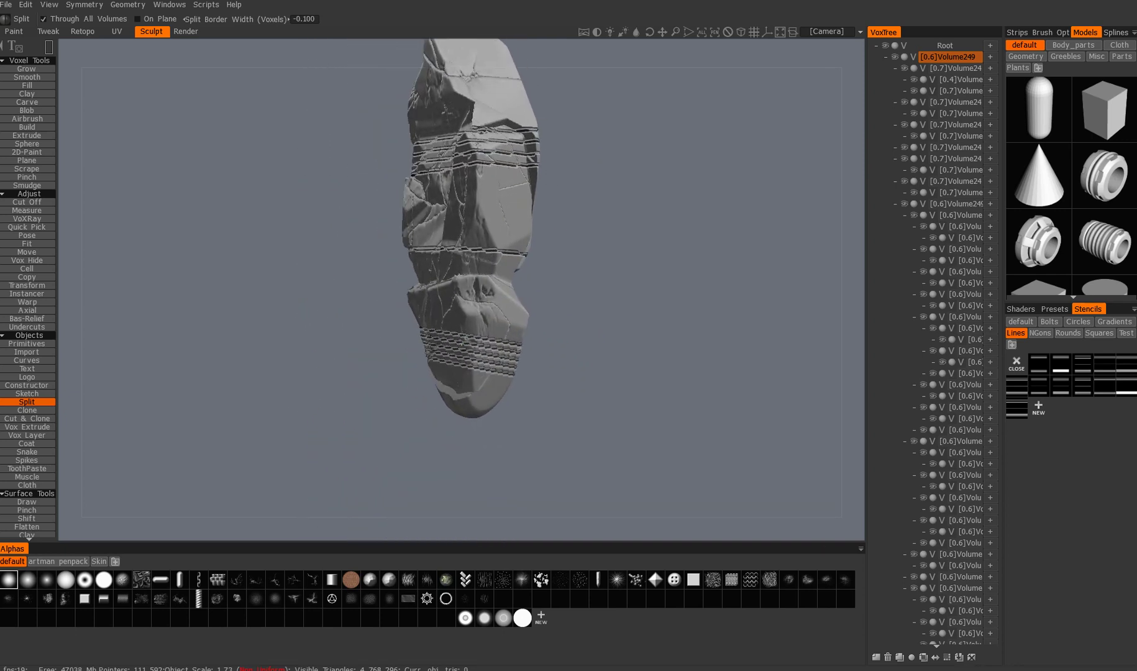
left_click_drag(545, 281, 488, 303, "alt")
middle_click_drag(488, 303, 502, 315, "alt")
right_click_drag(502, 315, 517, 338, "alt")
middle_click_drag(518, 338, 565, 374, "alt")
left_click_drag(565, 375, 538, 371, "alt")
middle_click_drag(538, 372, 526, 408, "alt")
left_click_drag(460, 330, 476, 355, "alt")
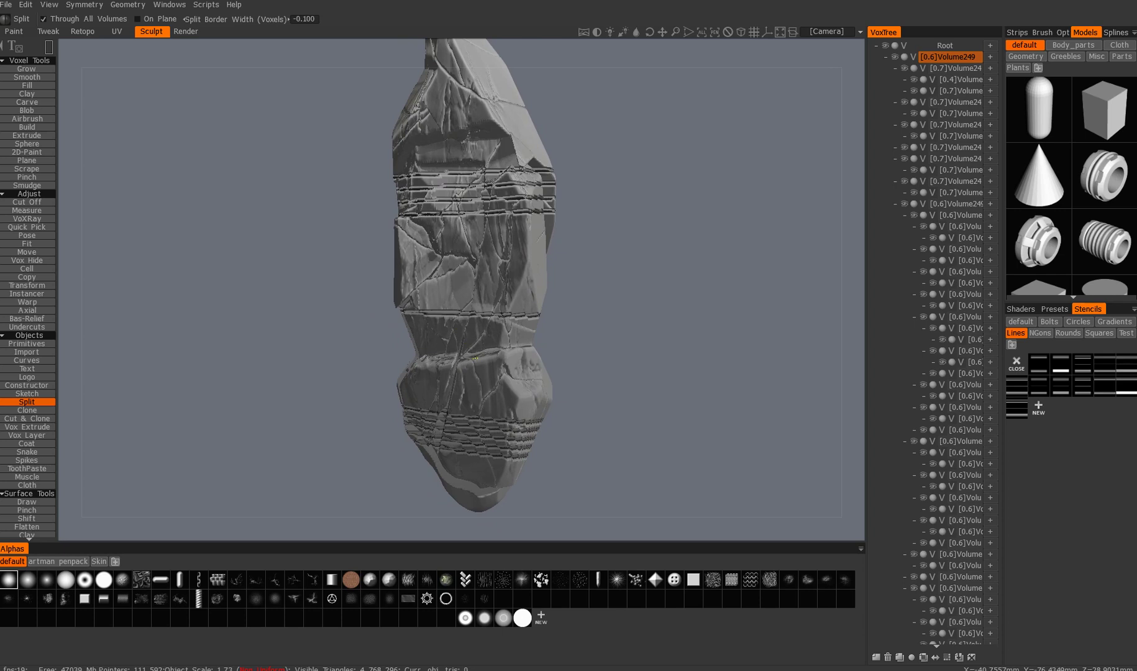
Undo the split made with the grouped horizontal line stencil
key("ctrl+z")
key("ctrl+z")
key("ctrl+z")
key("ctrl+z")
middle_click_drag(495, 308, 474, 331, "alt")
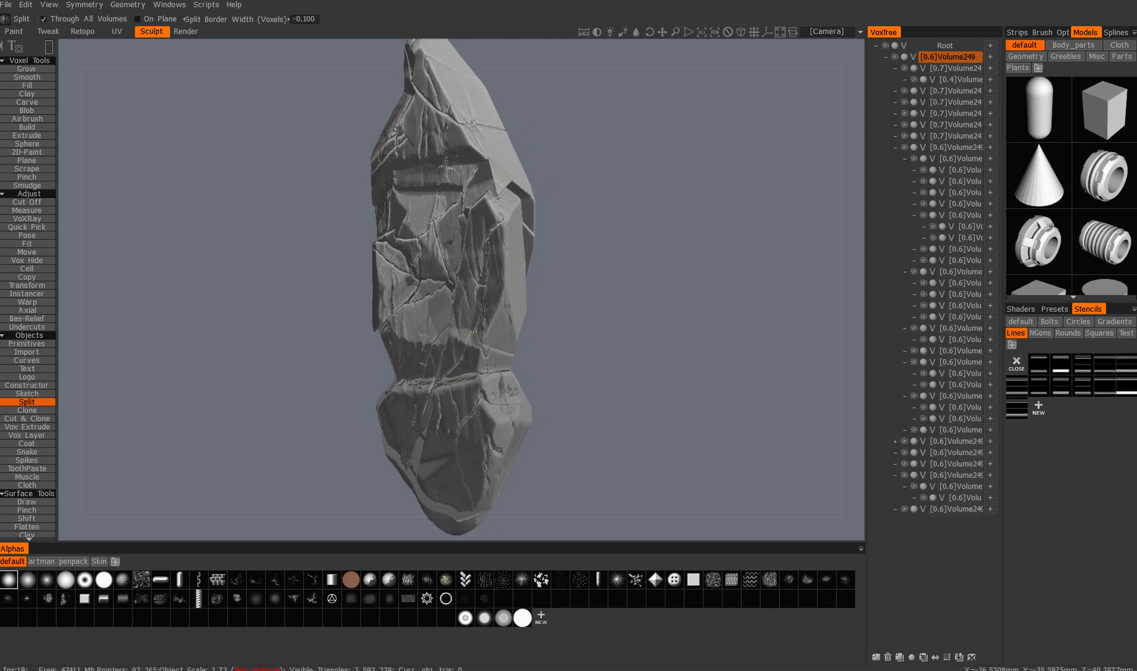
Enlarge and tilt the irregular crack-line stencil over the rock, split through all volumes with a rectangle around its body, and close the stencil
key("alt+Tab")
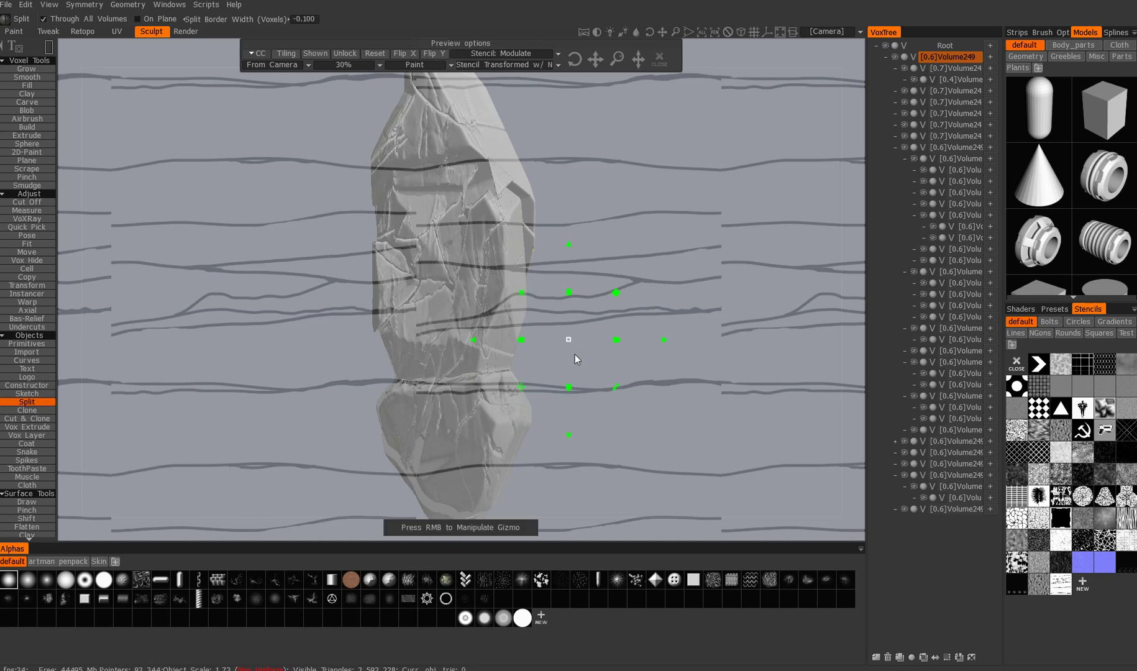
right_click_drag(638, 342, 563, 316)
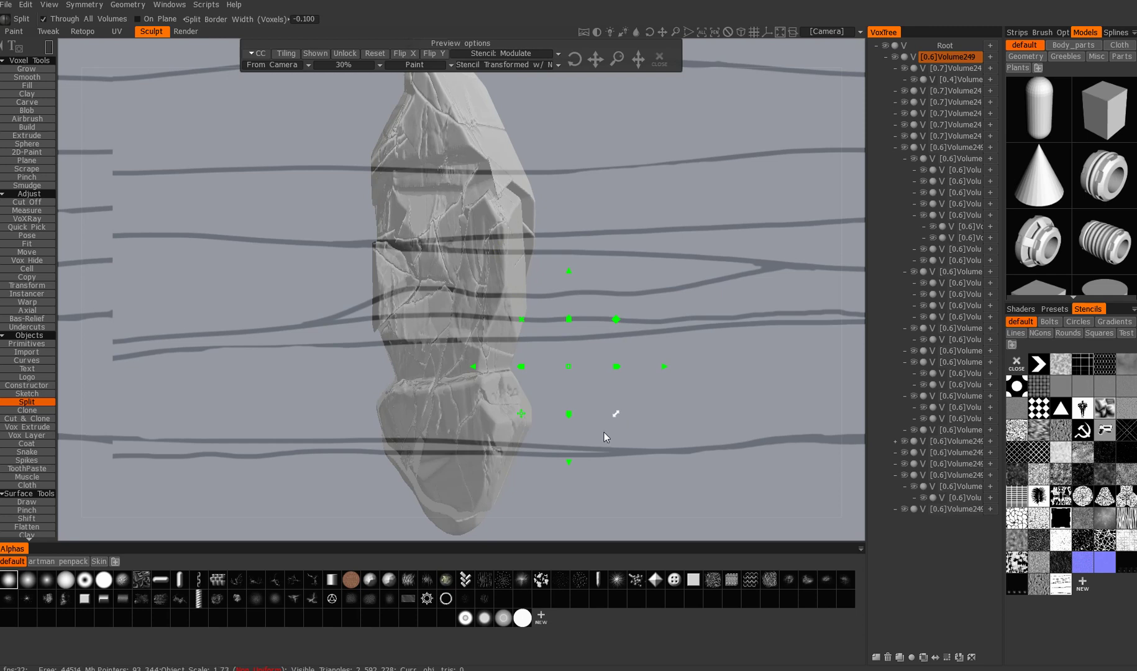
left_click_drag(521, 414, 523, 408)
left_click_drag(619, 418, 603, 429)
left_click_drag(592, 278, 578, 326)
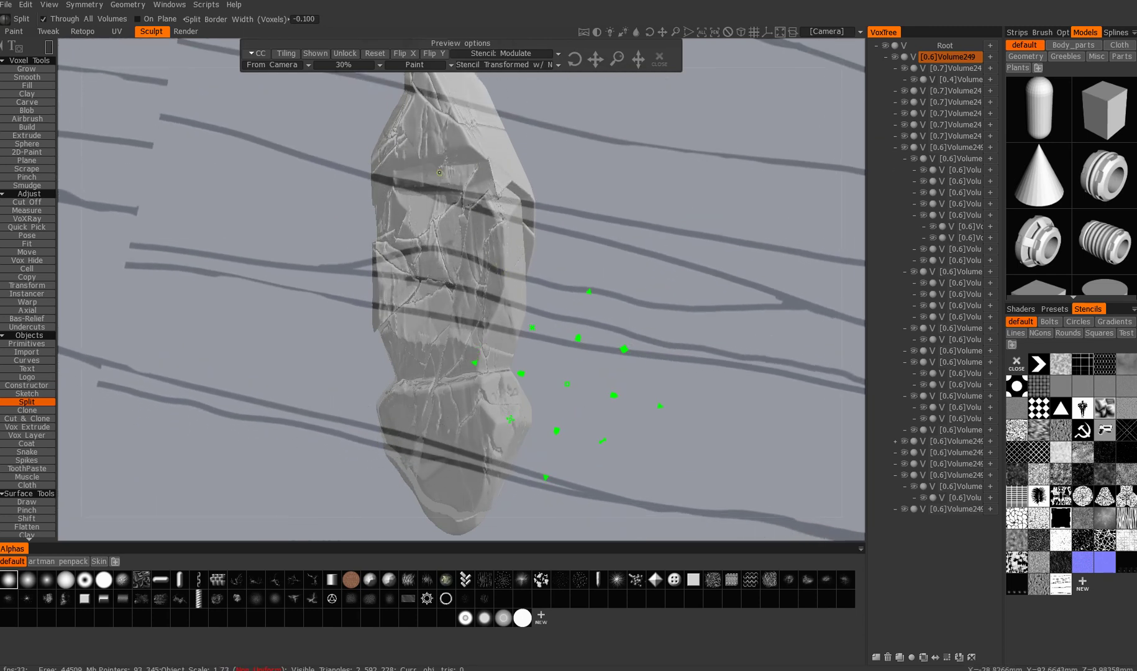
left_click_drag(324, 80, 574, 511)
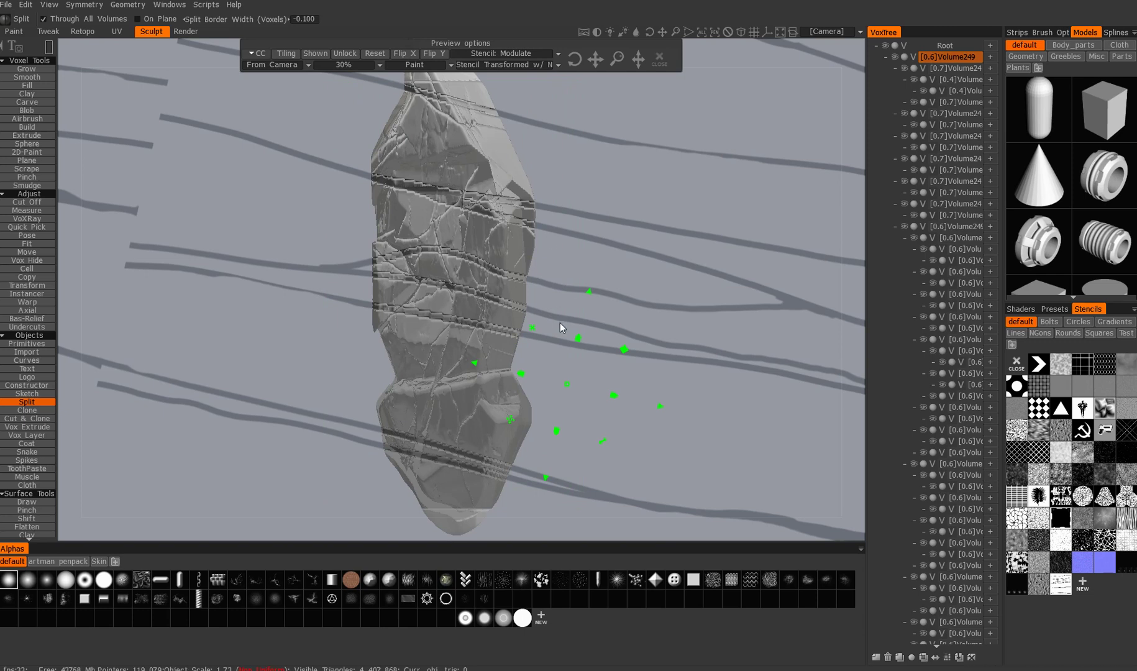
left_click(661, 61)
Examine the slanted layer cracks up close on the rock's middle and lower body, also in the Render room
left_click_drag(550, 304, 528, 327)
scroll(510, 310, "up", 3)
scroll(640, 387, "up", 5)
mouse_move(475, 318)
right_mouse_down("alt")
mouse_move(472, 309)
mouse_move(462, 333)
right_mouse_up("alt")
mouse_move(578, 348)
left_mouse_down("alt")
mouse_move(628, 352)
mouse_move(567, 330)
mouse_move(532, 277)
mouse_move(532, 229)
mouse_move(450, 378)
left_mouse_up("alt")
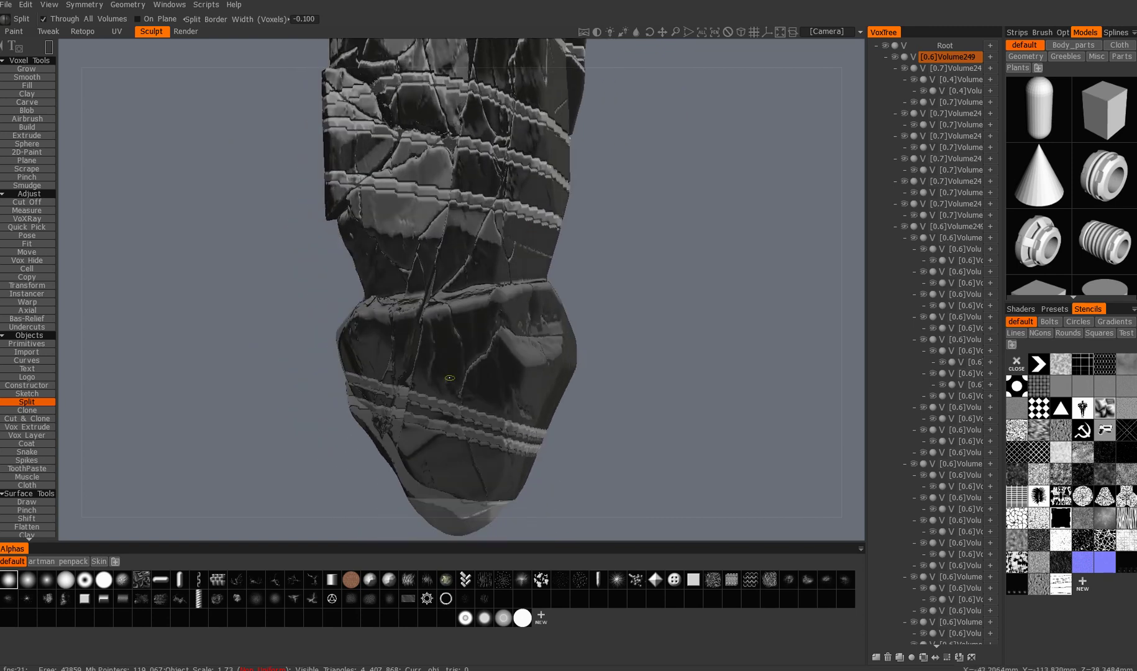
left_click_drag(531, 229, 456, 305, "alt")
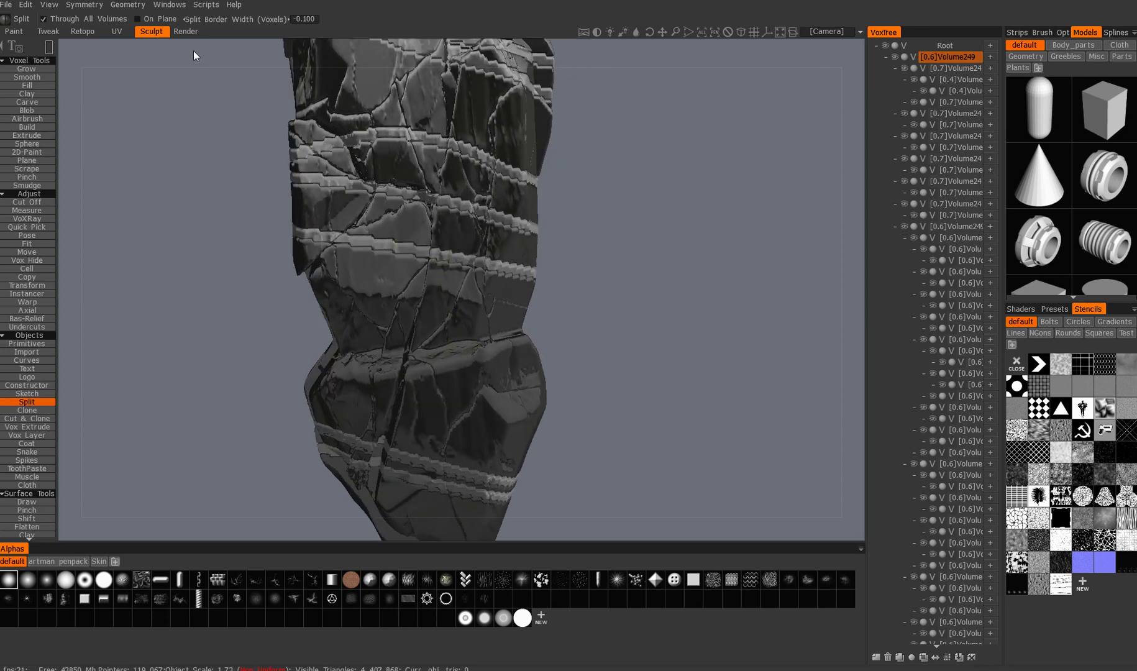
left_click(185, 31)
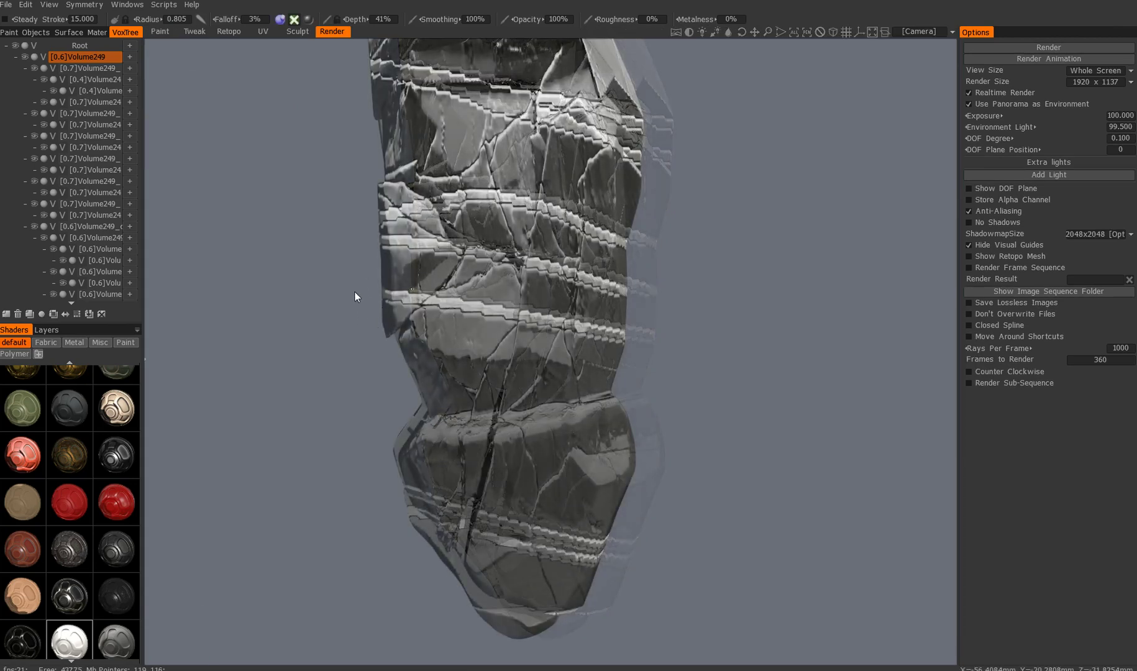
left_click(292, 31)
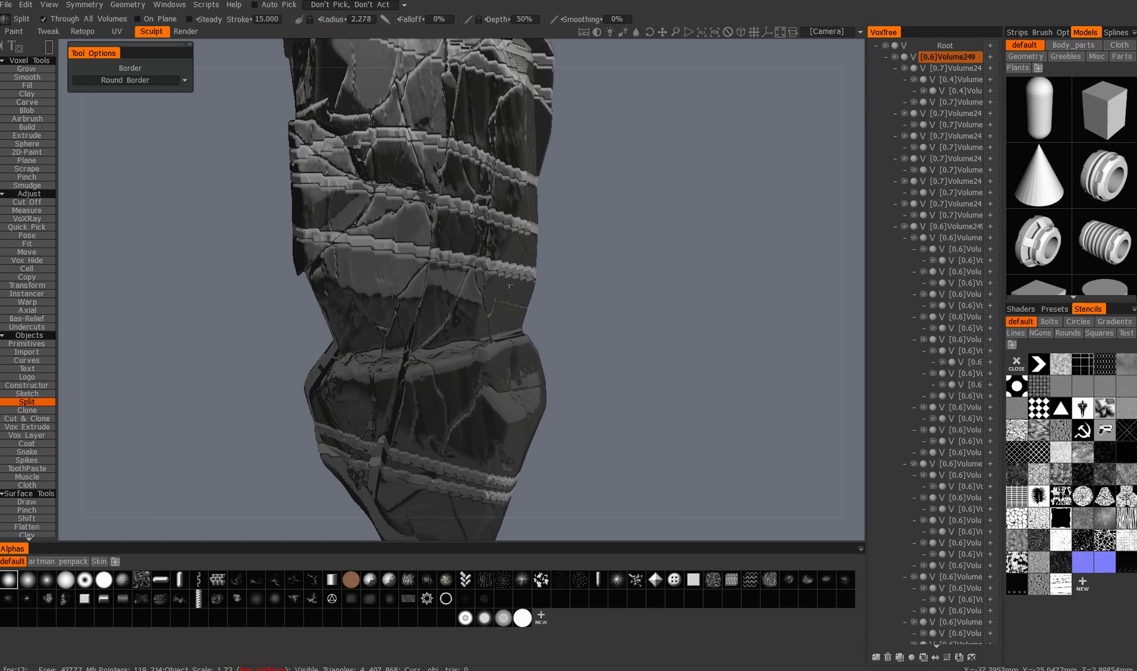
middle_click_drag(510, 287, 510, 332, "alt")
right_click_drag(510, 333, 394, 252, "alt")
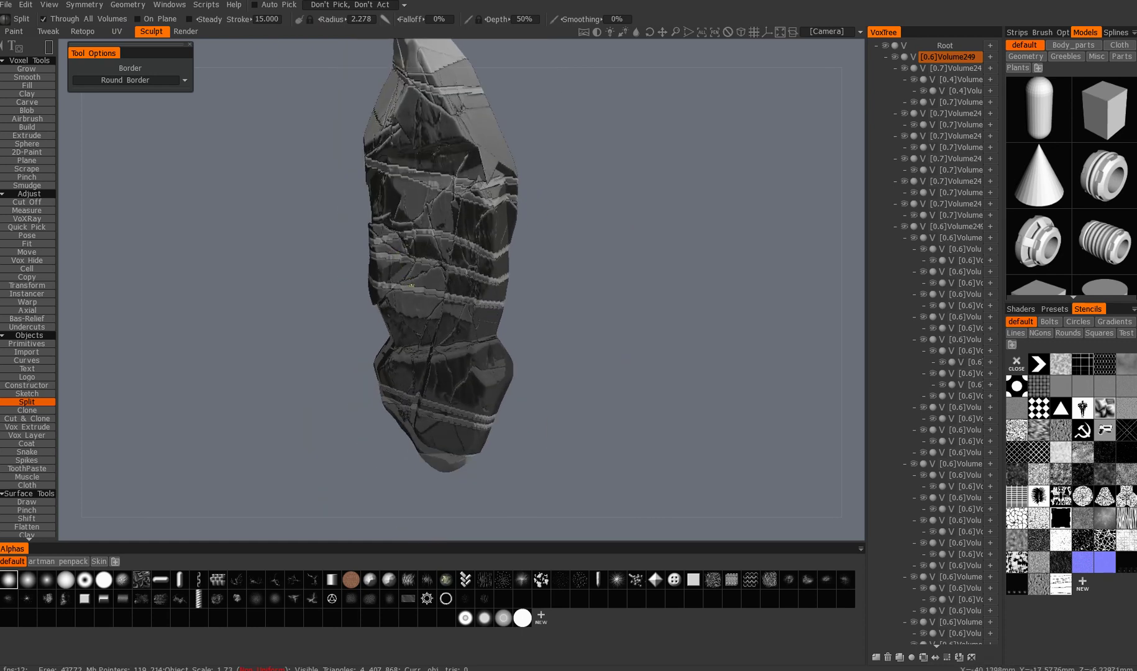
Pick individual pieces in the rock's middle and lower body and adjust them with Transform
key("h")
key("t")
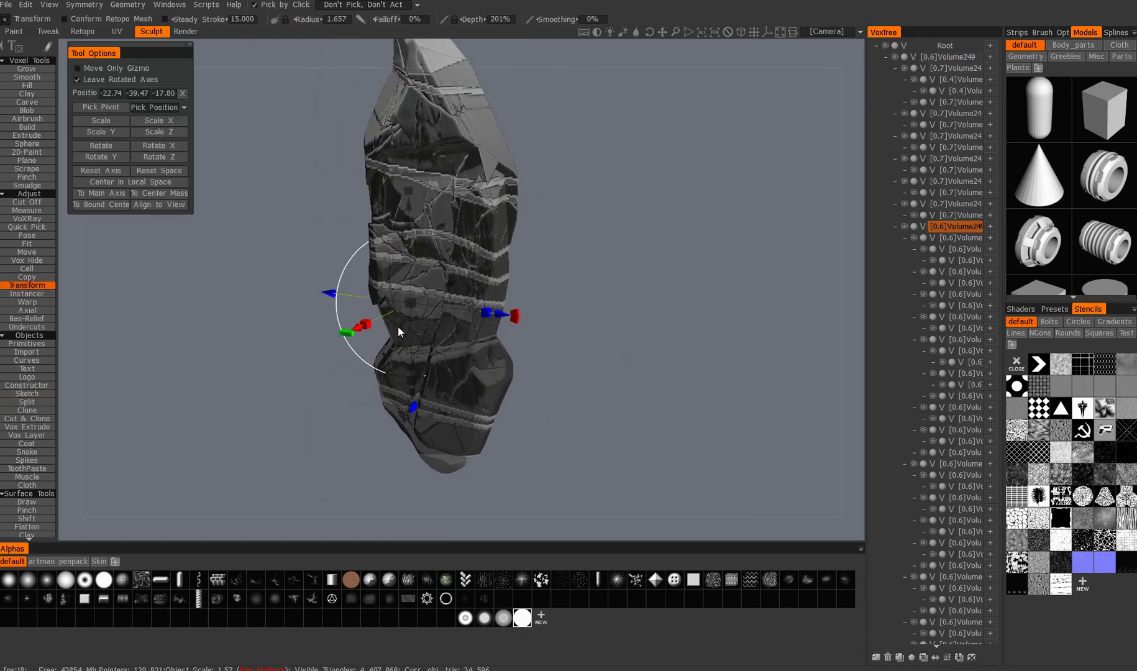
left_click_drag(367, 325, 356, 331)
key("h")
left_click_drag(457, 291, 447, 301)
left_click_drag(533, 380, 484, 360)
right_click_drag(534, 381, 597, 435)
left_click_drag(603, 441, 697, 451)
key("h")
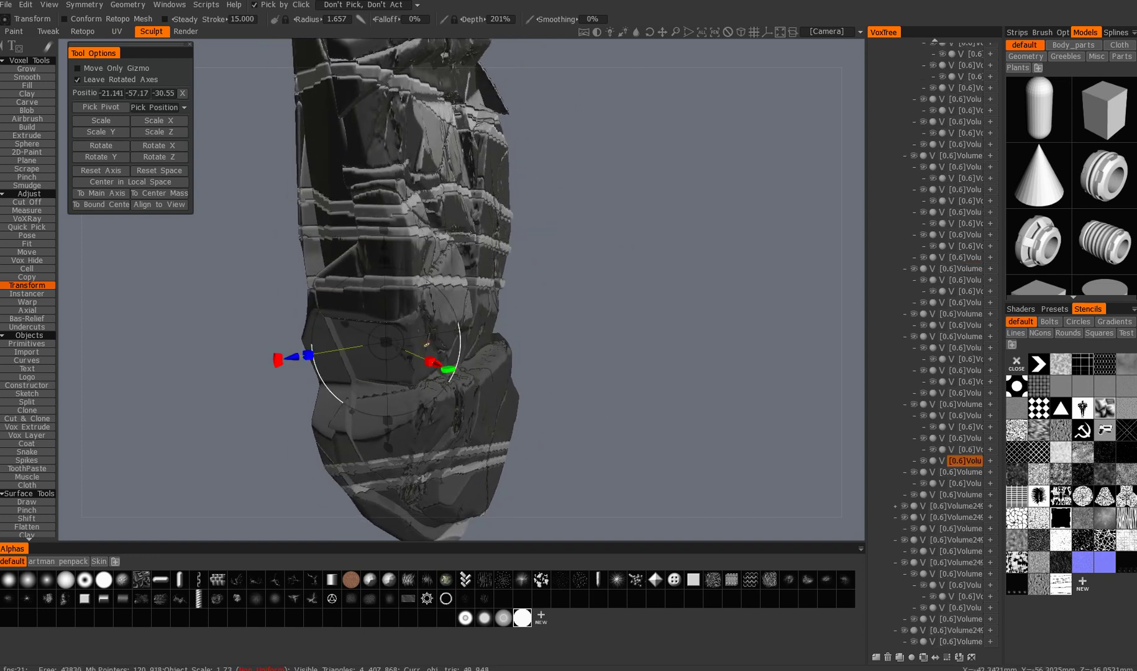
Select a large piece in the rock's middle section with Quick Pick
key("h")
left_click_drag(555, 192, 450, 245)
mouse_move(318, 253)
left_mouse_down()
mouse_move(566, 358)
mouse_move(503, 287)
mouse_move(478, 288)
mouse_move(595, 234)
mouse_move(497, 477)
mouse_move(473, 306)
mouse_move(441, 308)
left_mouse_up()
left_click(478, 287)
key("q")
left_click(440, 309)
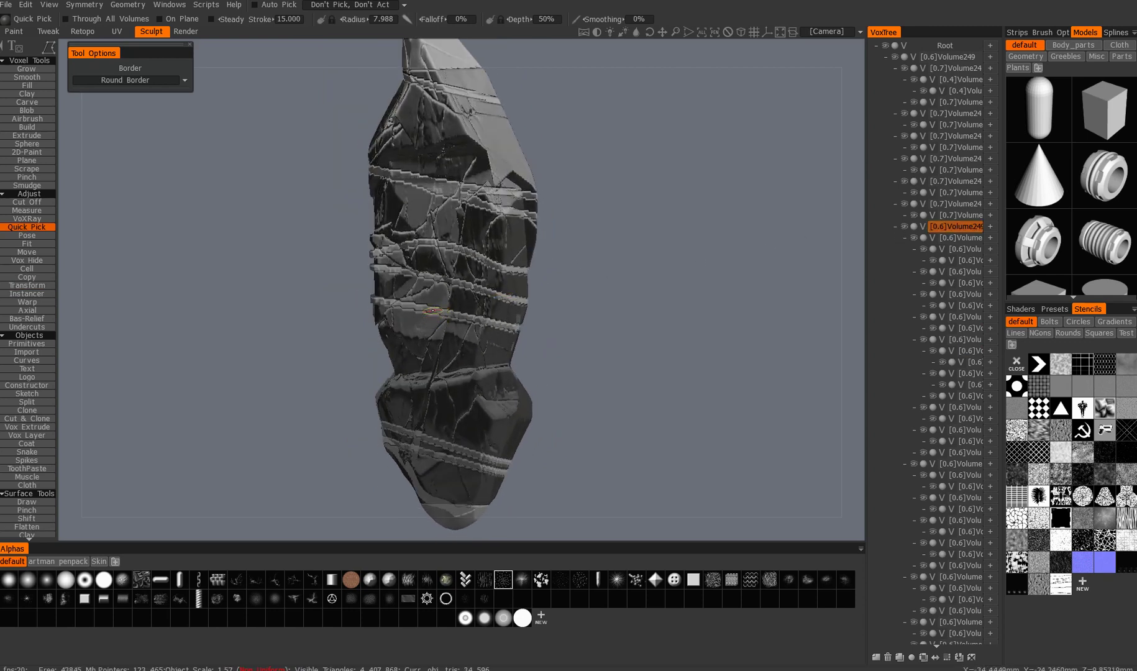
mouse_move(537, 342)
left_mouse_down()
mouse_move(579, 378)
mouse_move(474, 306)
mouse_move(407, 344)
mouse_move(429, 351)
mouse_move(482, 309)
mouse_move(462, 379)
left_mouse_up()
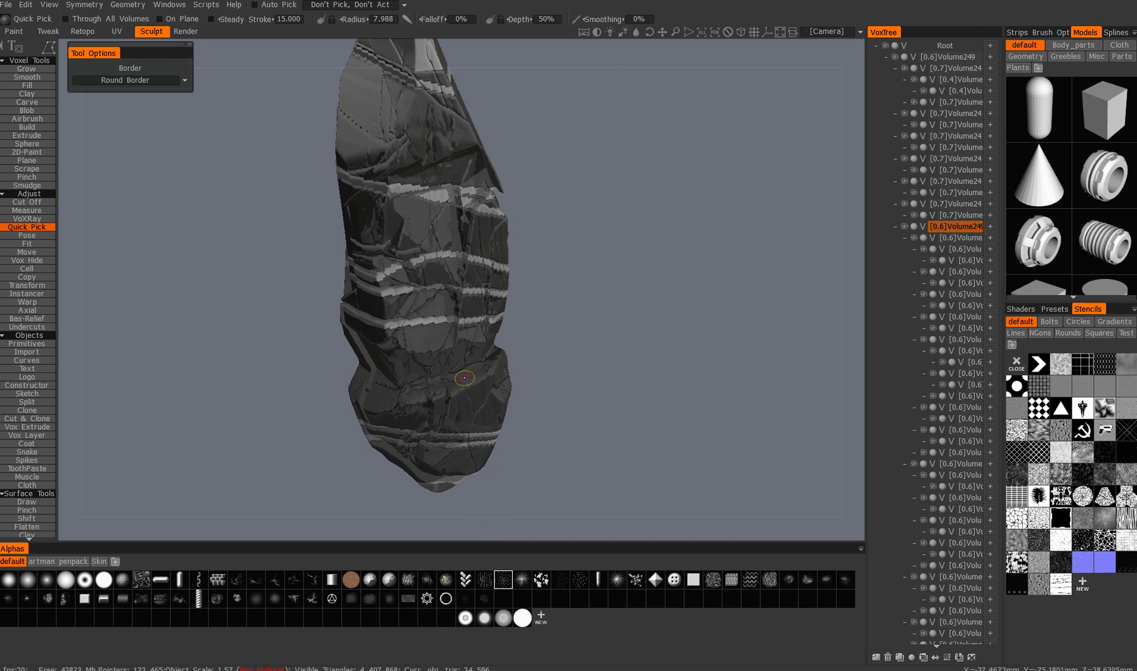
Pick pieces of the rock and trim with the Cut Off tool, finishing in the left view
key("c")
mouse_move(366, 358)
left_mouse_down()
mouse_move(482, 330)
mouse_move(384, 340)
mouse_move(467, 313)
mouse_move(477, 316)
mouse_move(376, 358)
mouse_move(407, 355)
mouse_move(398, 342)
mouse_move(399, 353)
mouse_move(384, 351)
left_mouse_up()
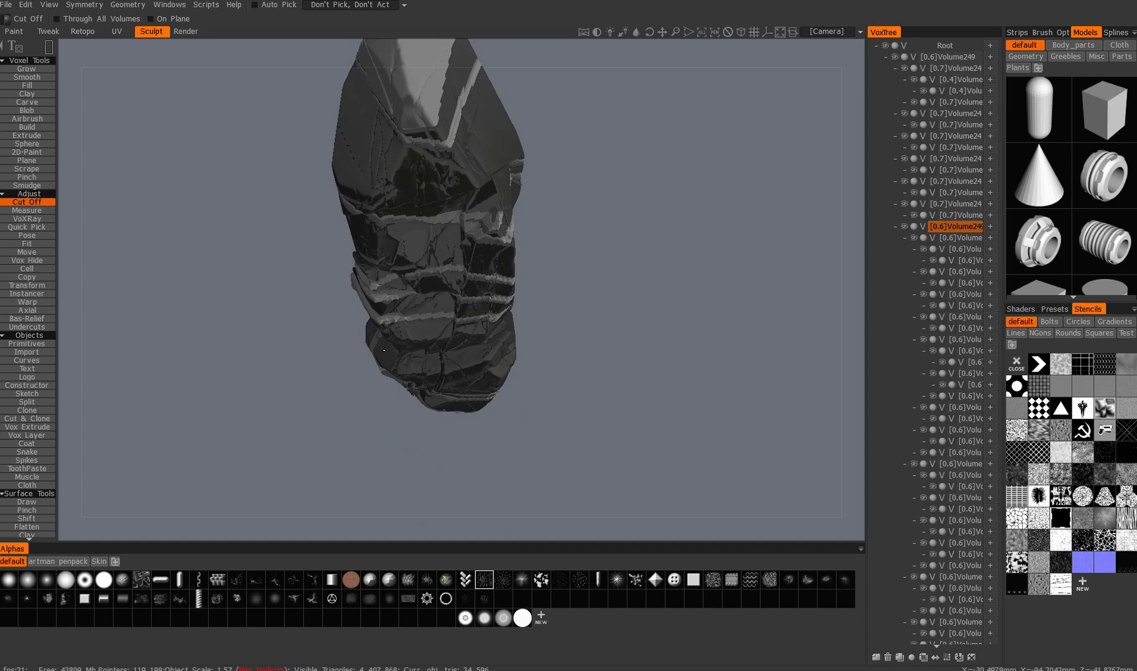
mouse_move(464, 317)
left_mouse_down()
mouse_move(375, 325)
mouse_move(461, 324)
left_mouse_up()
left_click_drag(448, 398, 499, 450)
key("h")
key("h")
key("h")
left_click_drag(502, 453, 585, 421)
left_click_drag(519, 391, 584, 393, "alt")
right_click_drag(519, 385, 491, 379, "alt")
left_click_drag(491, 380, 450, 401, "alt")
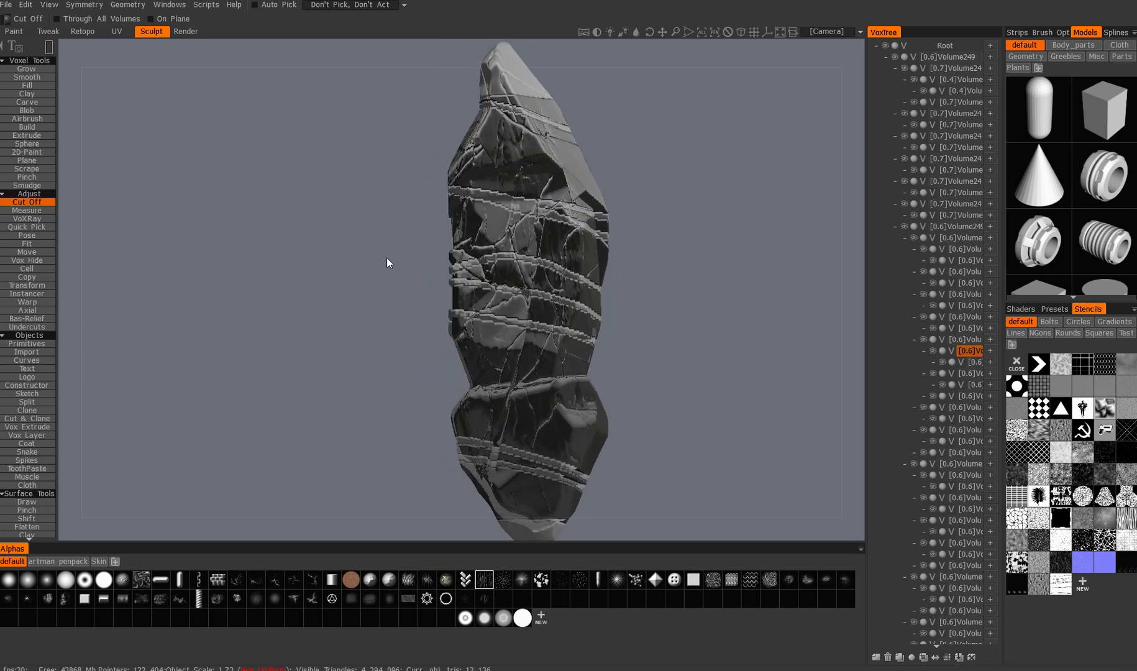
left_click_drag(386, 258, 400, 267, "alt")
key("KP_4")
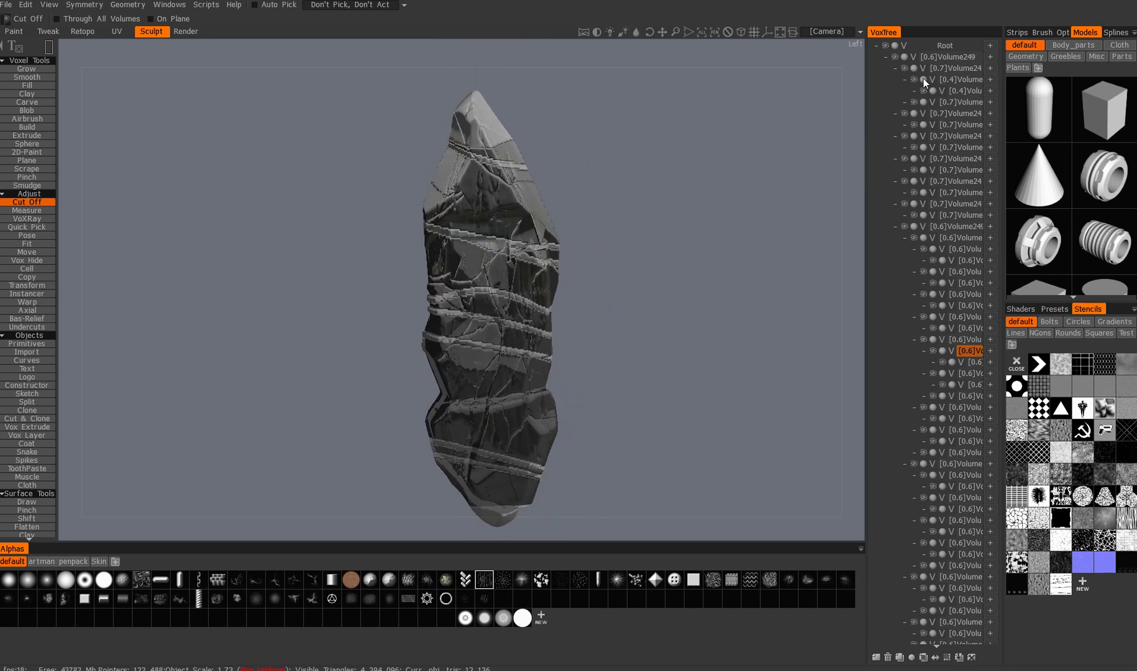
Merge the sub-tree of Volume249 into a single volume and inspect the merged rock
right_click(954, 58)
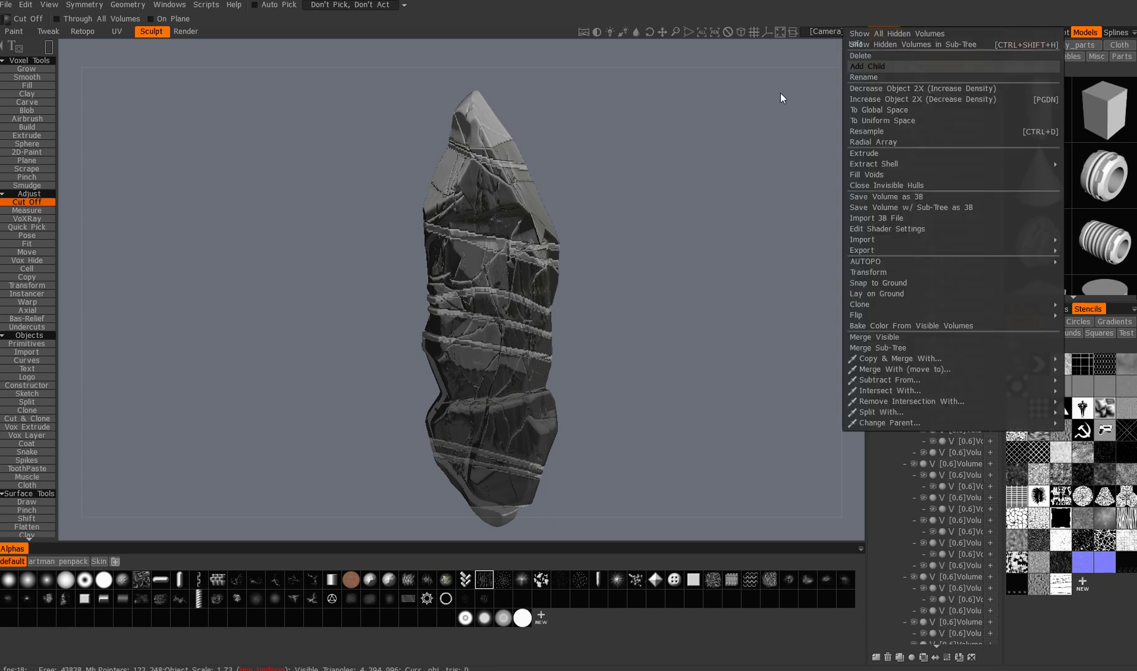
right_click(955, 57)
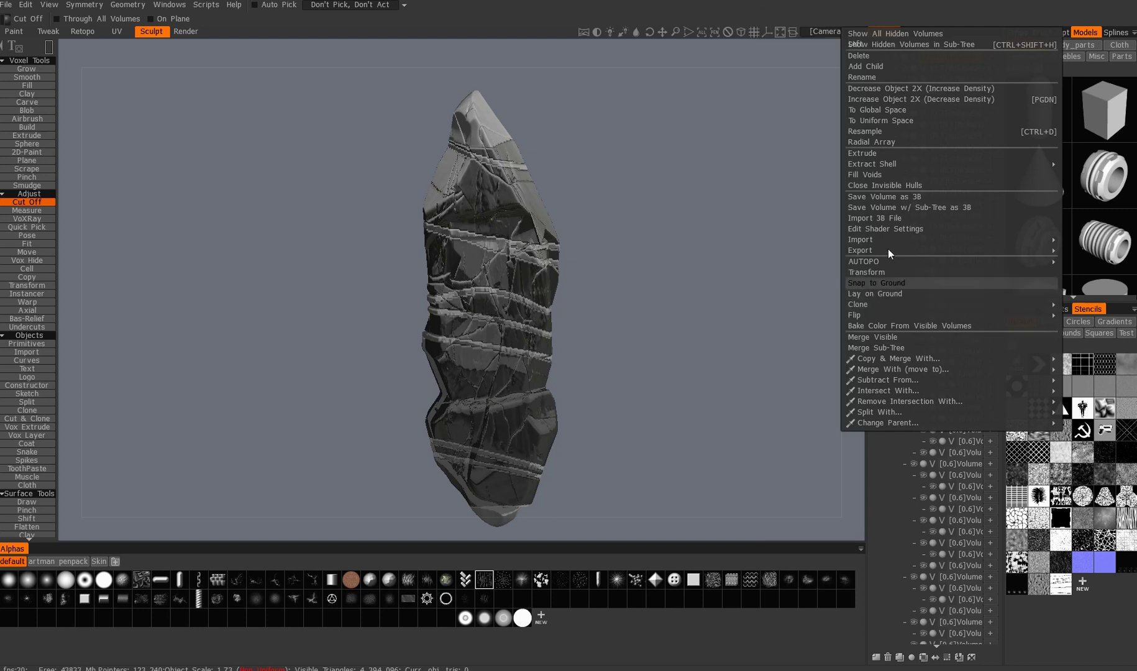
mouse_move(894, 308)
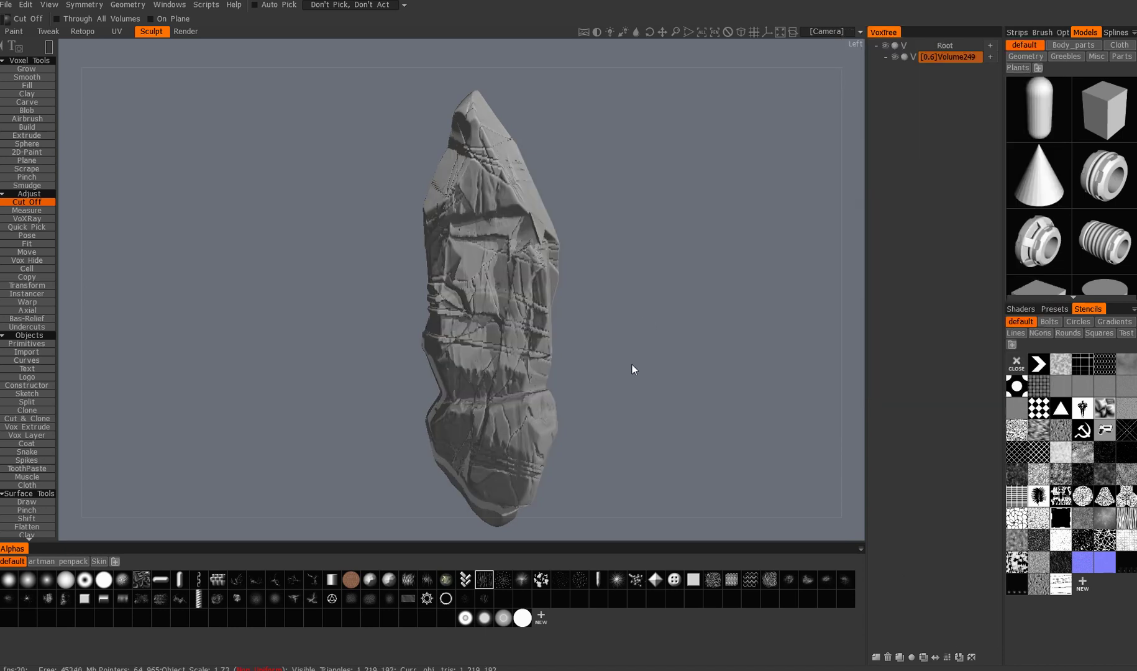
left_click_drag(574, 320, 534, 323, "alt")
right_click_drag(533, 324, 540, 326, "alt")
left_click_drag(540, 325, 491, 333, "alt")
Undo the sub-tree merge to bring back the separate pieces
mouse_move(612, 331)
left_mouse_down()
mouse_move(598, 364)
mouse_move(622, 364)
left_mouse_up()
key("Delete")
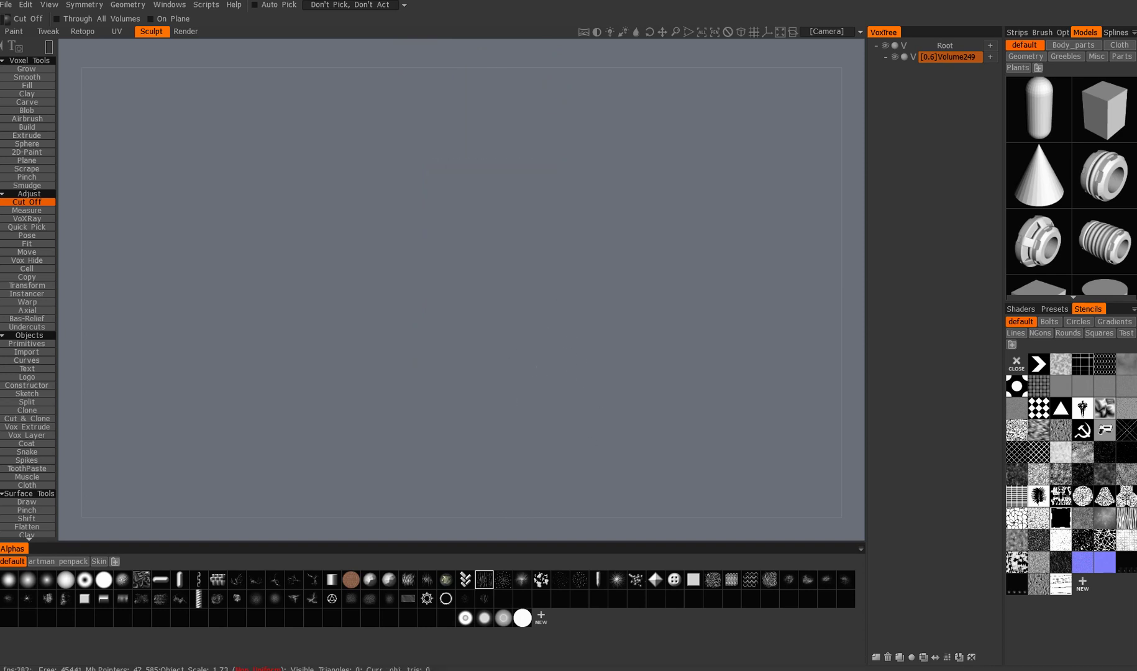
key("ctrl+z")
Select the parent volume Volume249 and double its density with Res+
left_click(934, 56)
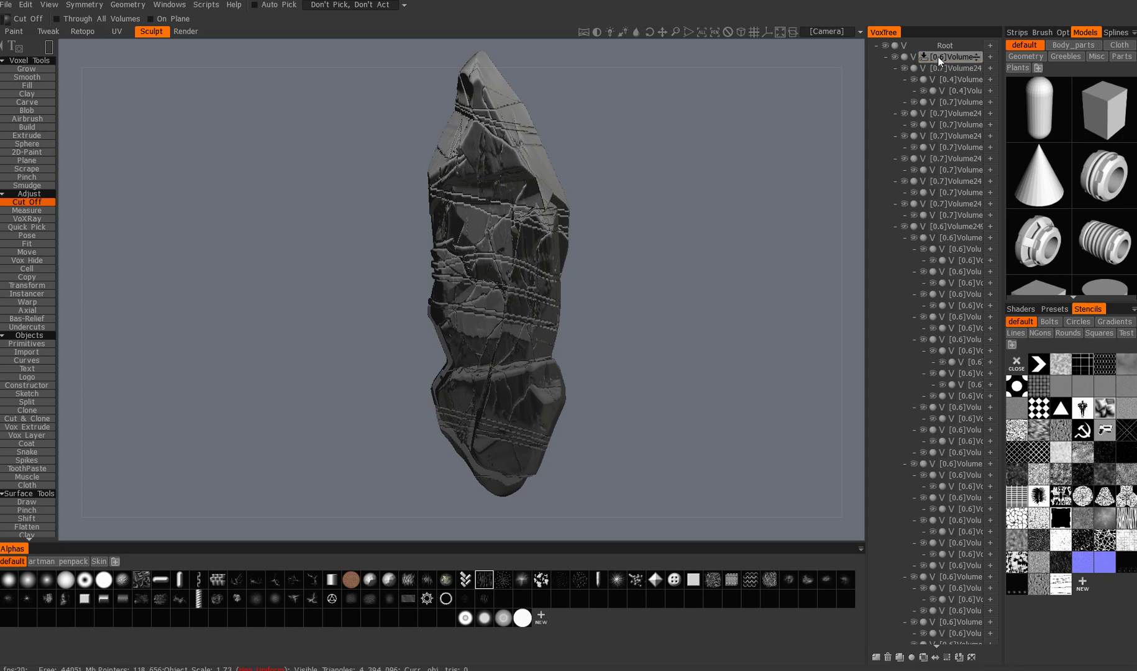
key("space")
key("space")
left_click(113, 517)
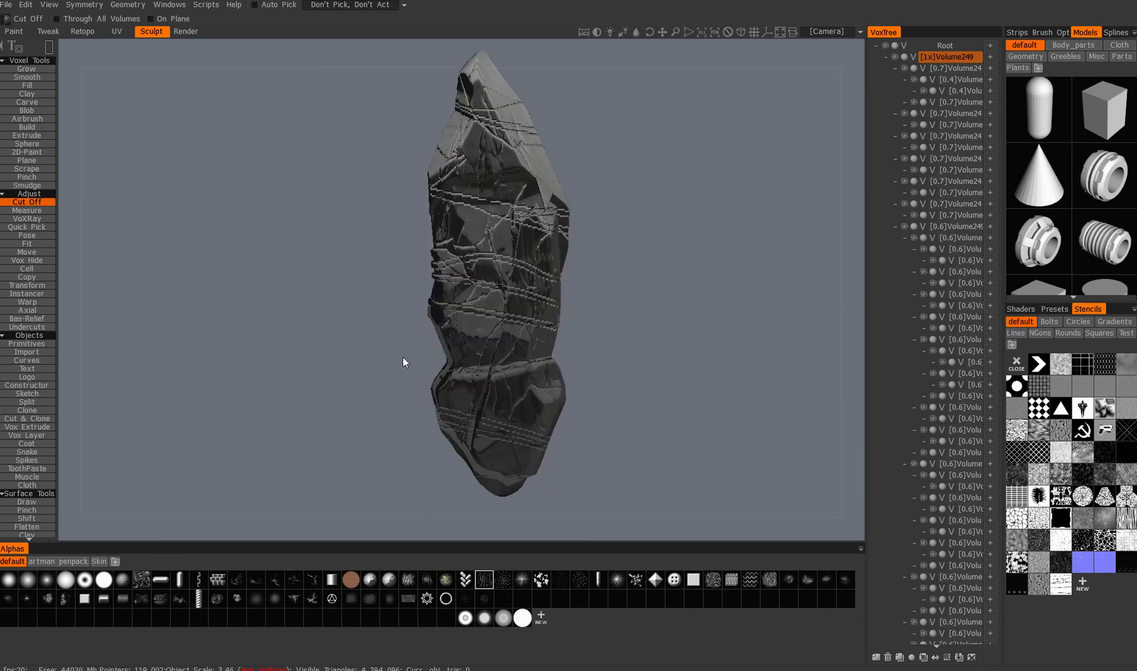
Show the Resample option for Volume249 and the Res+ command among the quick access commands
right_click(947, 55)
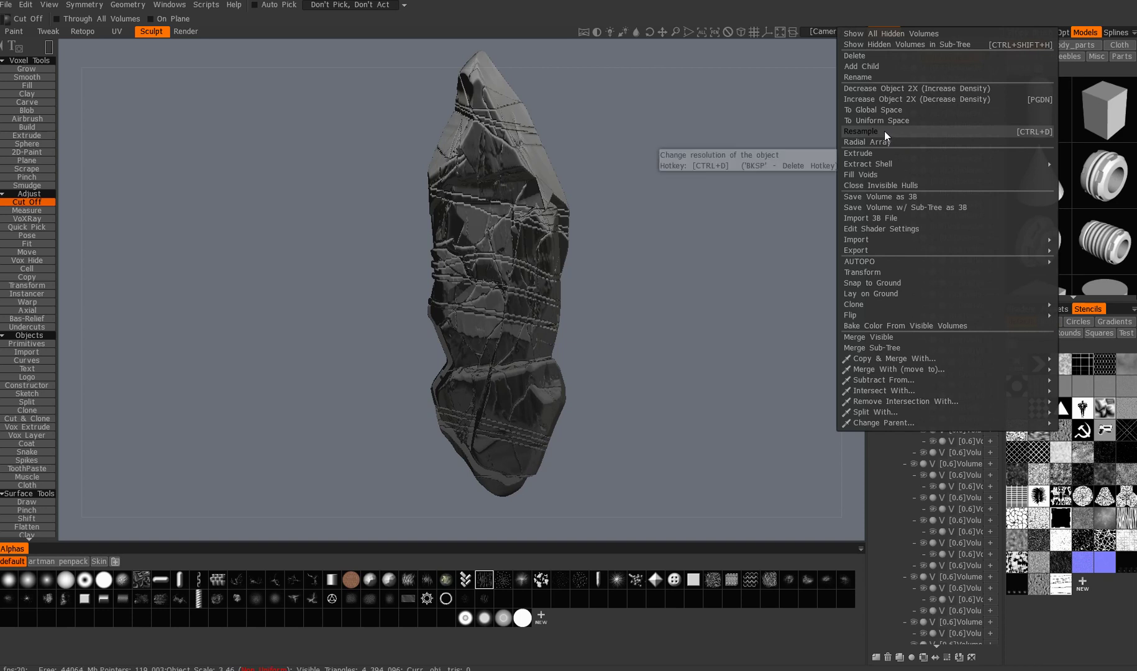
left_click(631, 230)
key("space")
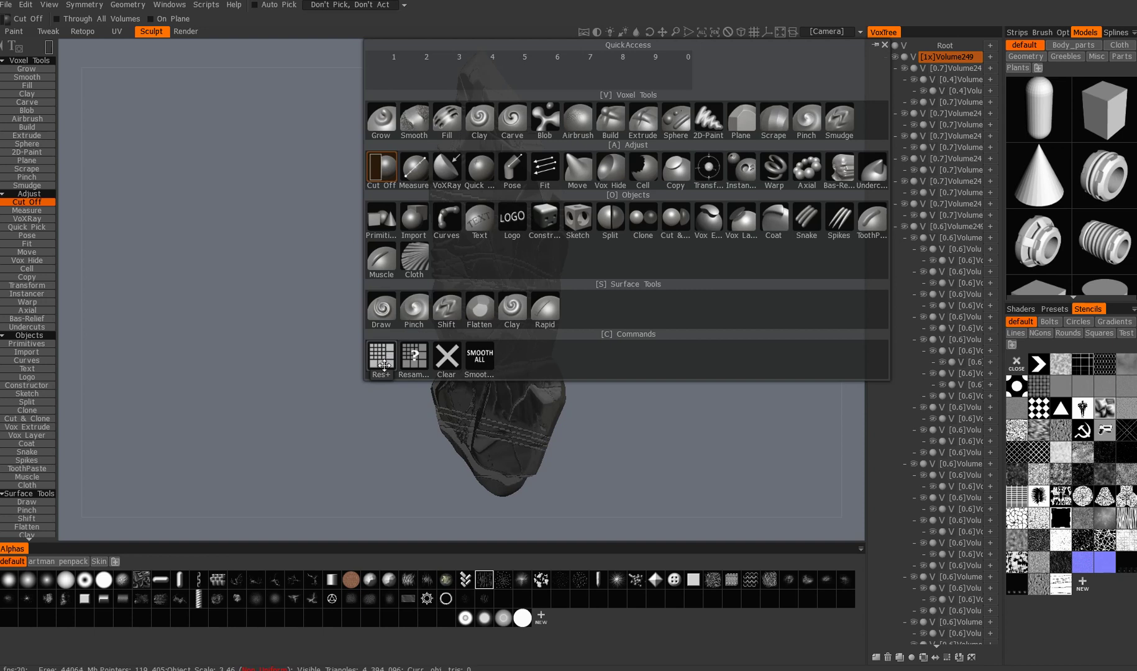
key("space")
mouse_move(315, 301)
left_mouse_down()
mouse_move(363, 317)
mouse_move(360, 335)
left_mouse_up()
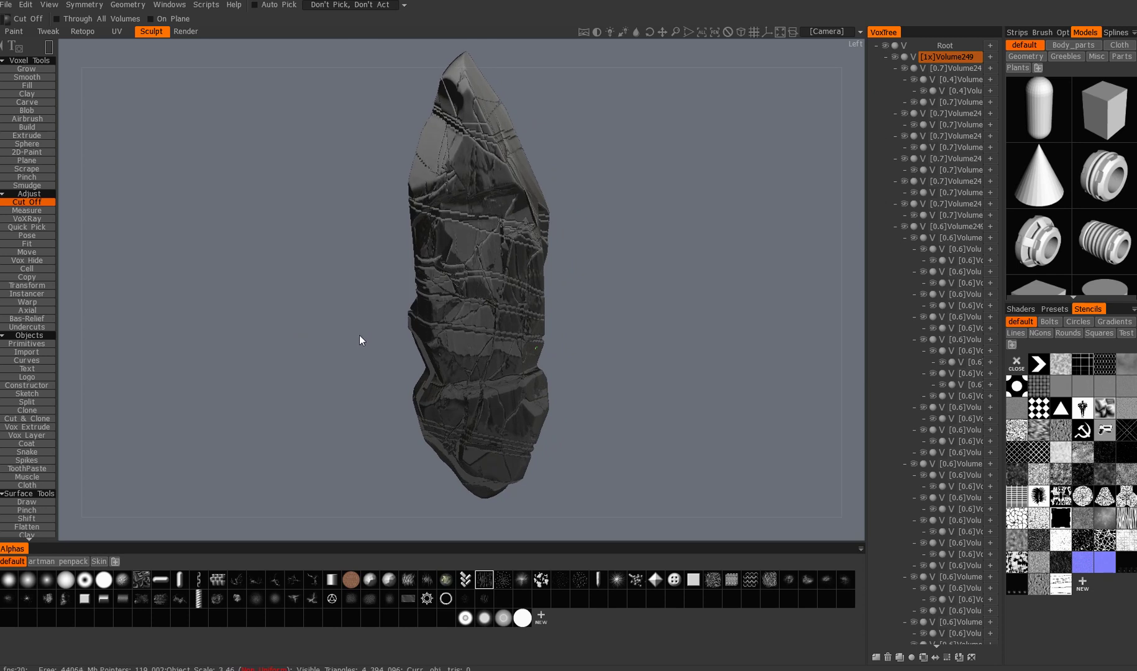
Merge the sub-tree of the higher-resolution Volume249 into one volume
right_click(933, 58)
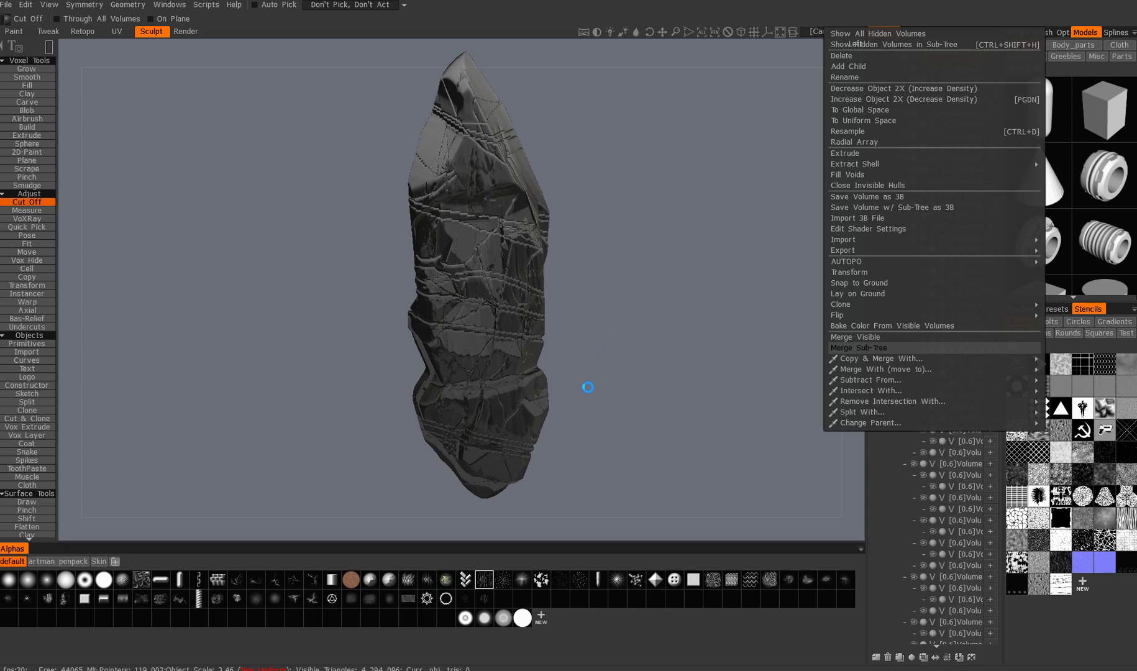
mouse_move(594, 342)
left_mouse_down("alt")
mouse_move(519, 329)
mouse_move(615, 306)
left_mouse_up("alt")
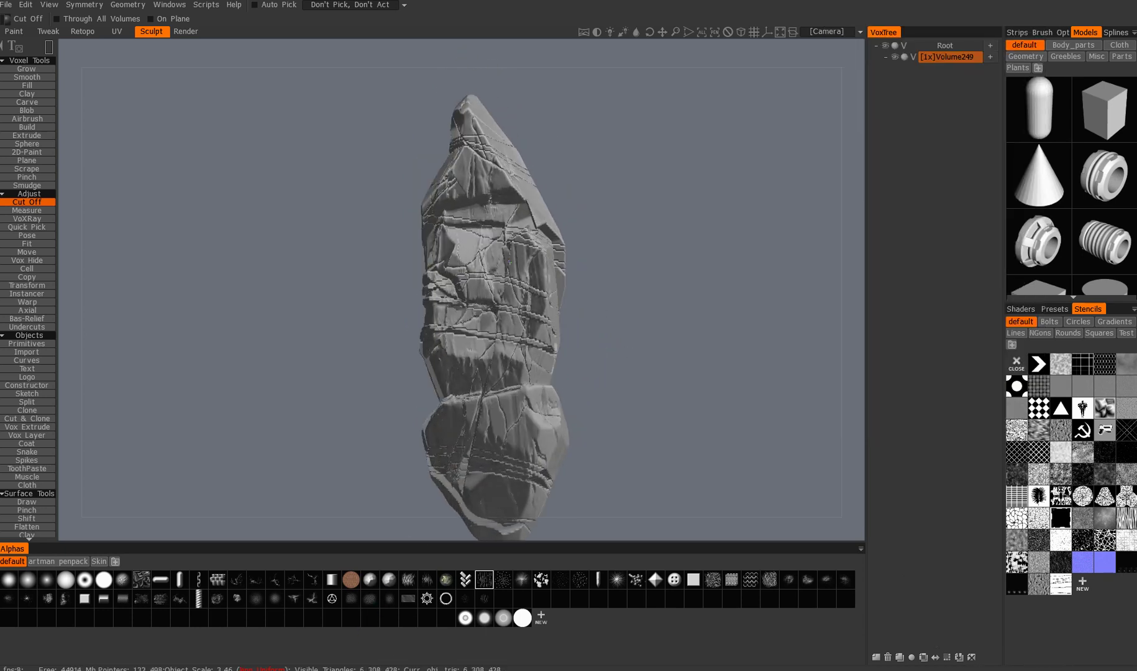
right_click_drag(615, 306, 615, 367, "alt")
mouse_move(615, 366)
left_mouse_down("alt")
mouse_move(588, 360)
mouse_move(643, 342)
left_mouse_up("alt")
Examine the crack and layer detail on the merged high-resolution rock up close and as a whole
left_click_drag(553, 235, 514, 322)
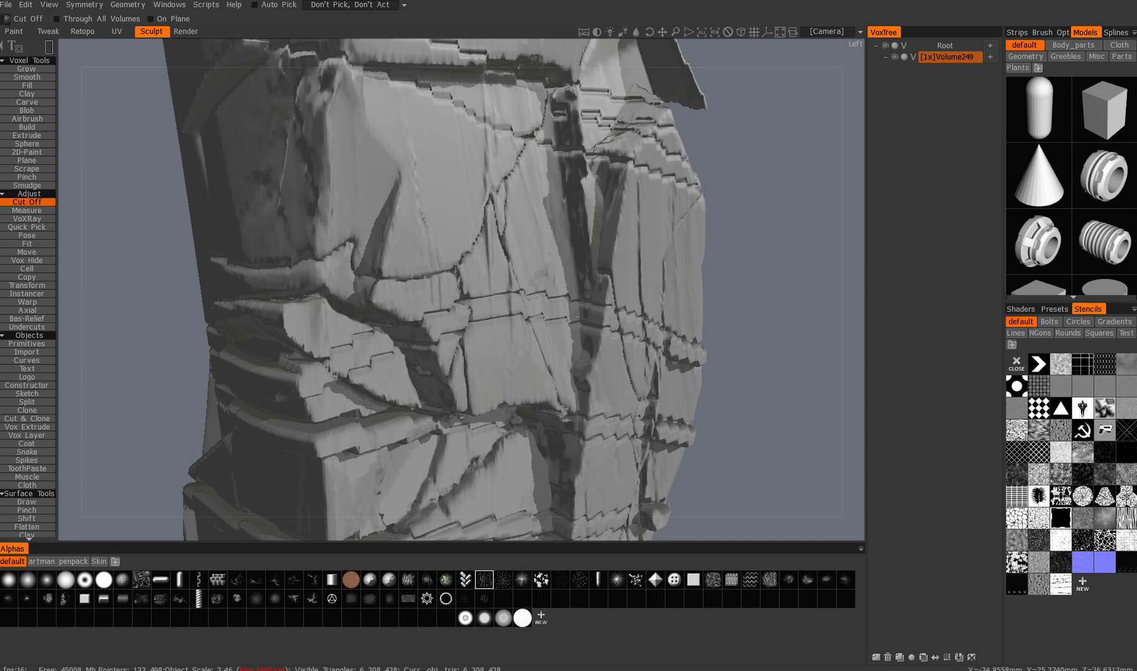
left_click_drag(600, 328, 606, 296, "alt")
mouse_move(606, 296)
middle_mouse_down("alt")
mouse_move(581, 274)
mouse_move(562, 212)
middle_mouse_up("alt")
mouse_move(562, 212)
left_mouse_down("alt")
mouse_move(571, 160)
mouse_move(525, 217)
mouse_move(521, 200)
left_mouse_up("alt")
middle_click_drag(521, 200, 546, 193, "alt")
right_click_drag(546, 192, 444, 348, "alt")
mouse_move(444, 348)
left_mouse_down("alt")
mouse_move(380, 357)
mouse_move(523, 338)
mouse_move(620, 355)
mouse_move(481, 343)
left_mouse_up("alt")
middle_click_drag(481, 343, 494, 366, "alt")
mouse_move(494, 367)
left_mouse_down("alt")
mouse_move(521, 345)
mouse_move(498, 279)
mouse_move(514, 231)
mouse_move(485, 229)
mouse_move(406, 357)
mouse_move(478, 357)
left_mouse_up("alt")
right_click_drag(498, 329, 502, 279, "alt")
middle_click_drag(502, 280, 500, 244, "alt")
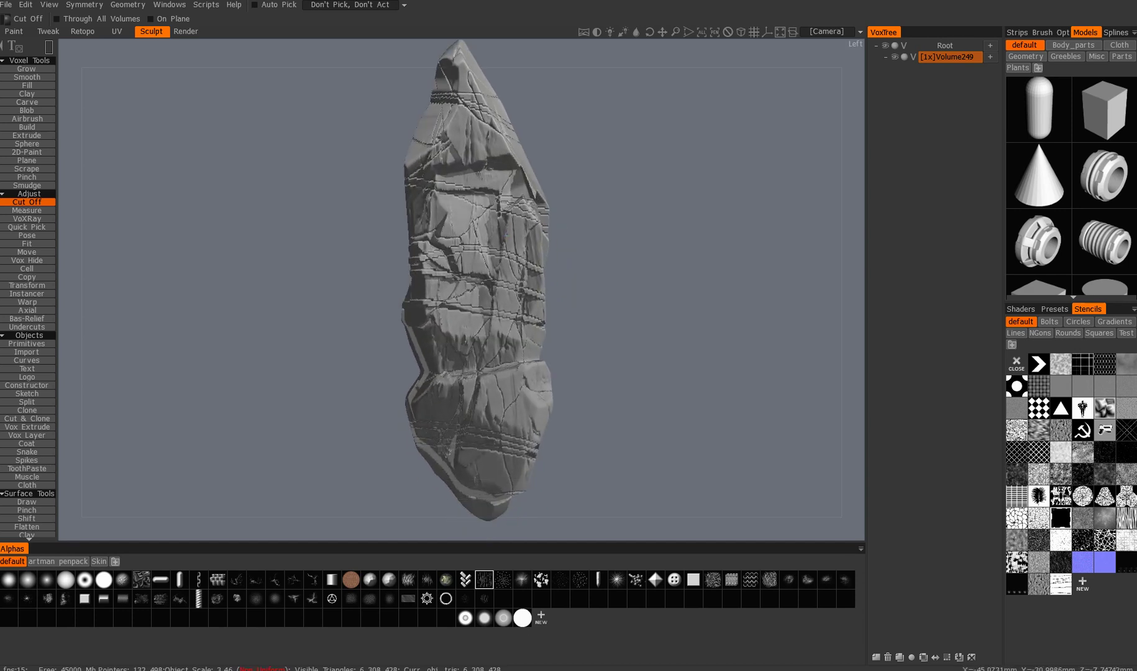
right_click_drag(500, 244, 521, 217, "alt")
mouse_move(521, 216)
left_mouse_down("alt")
mouse_move(499, 227)
mouse_move(506, 264)
mouse_move(491, 309)
left_mouse_up("alt")
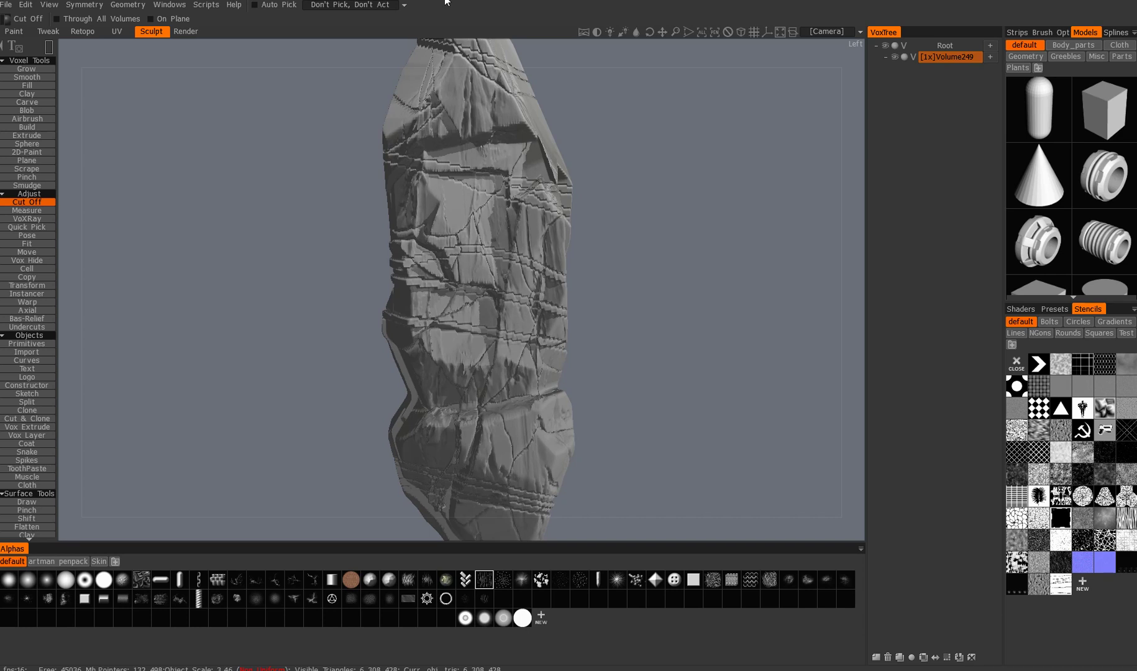
Compare the merged rock's shading in the Render room with Realtime Render on and off, and against its Sculpt room display
mouse_move(522, 225)
left_mouse_down("alt")
mouse_move(557, 231)
mouse_move(518, 232)
mouse_move(502, 266)
left_mouse_up("alt")
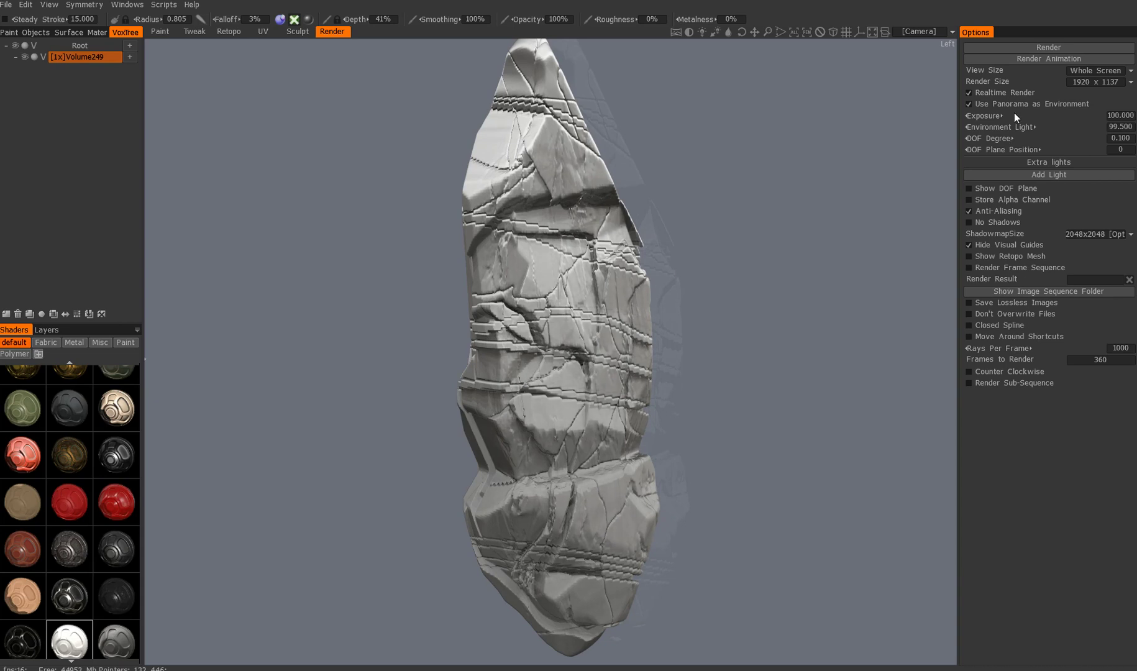
left_click(969, 102)
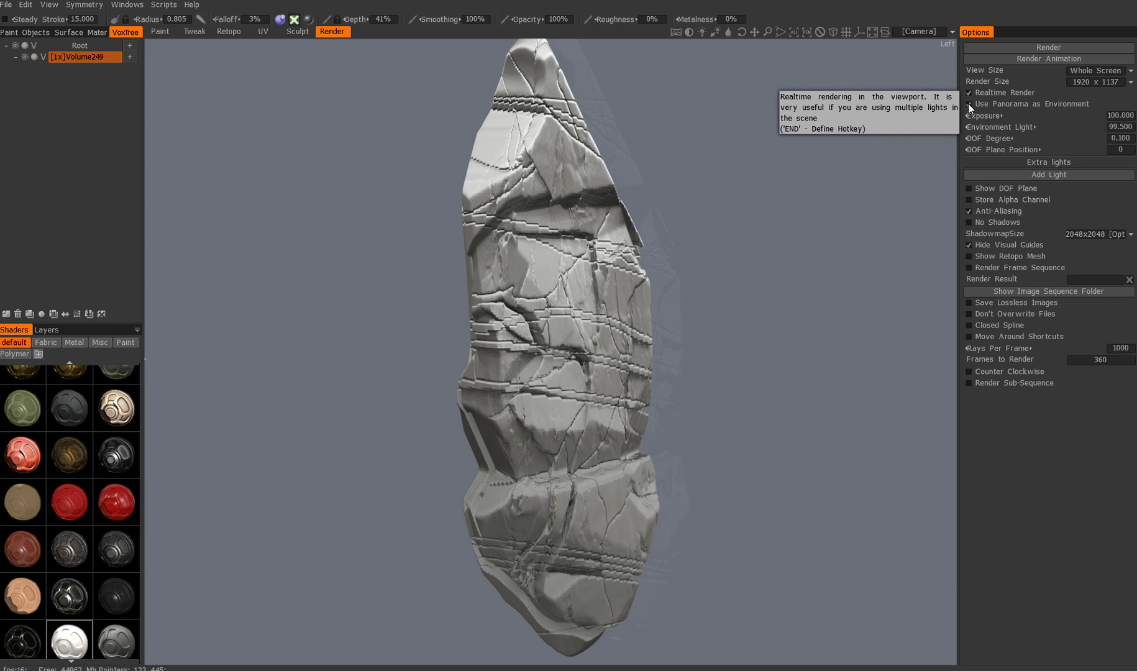
left_click(968, 92)
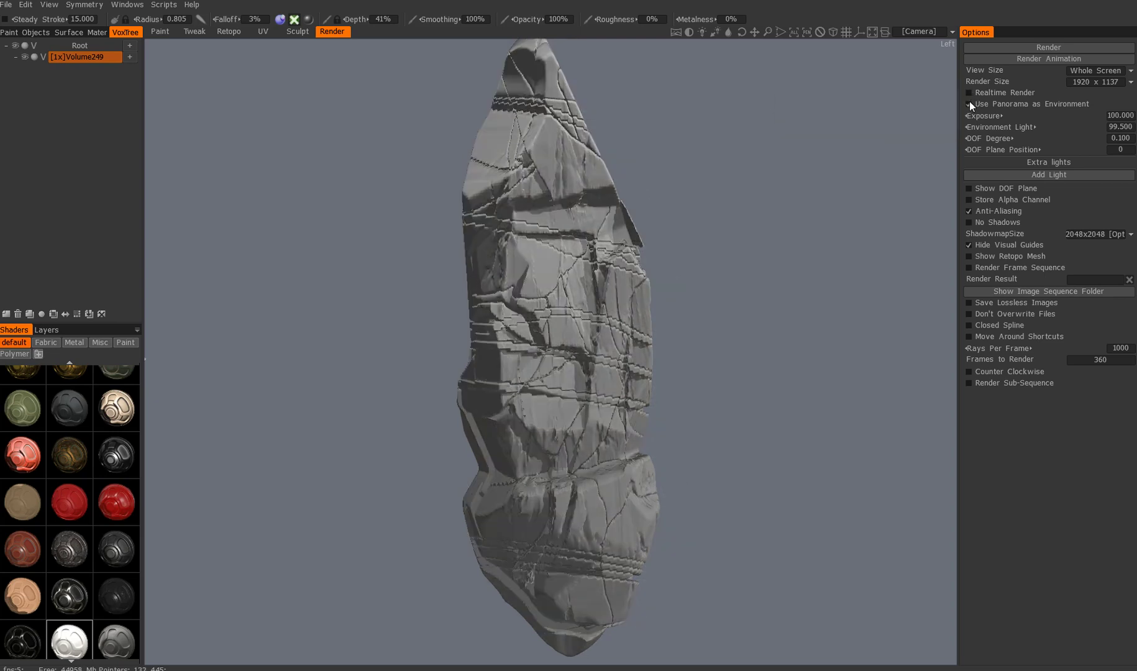
left_click(970, 93)
left_click(971, 93)
left_click(970, 94)
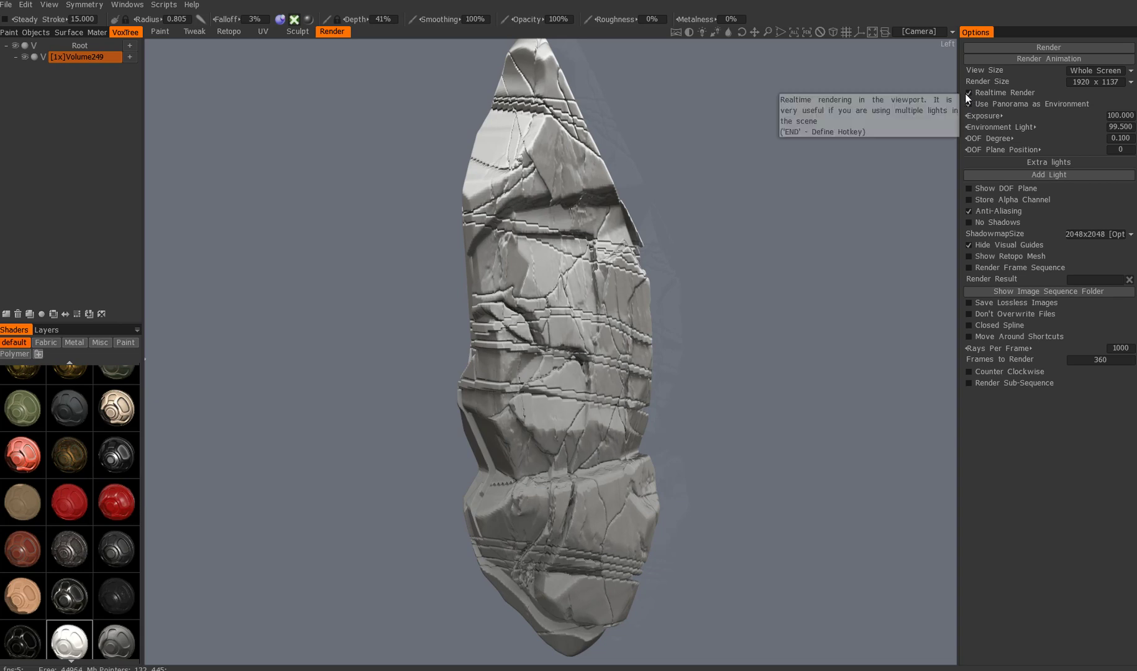
left_click(292, 32)
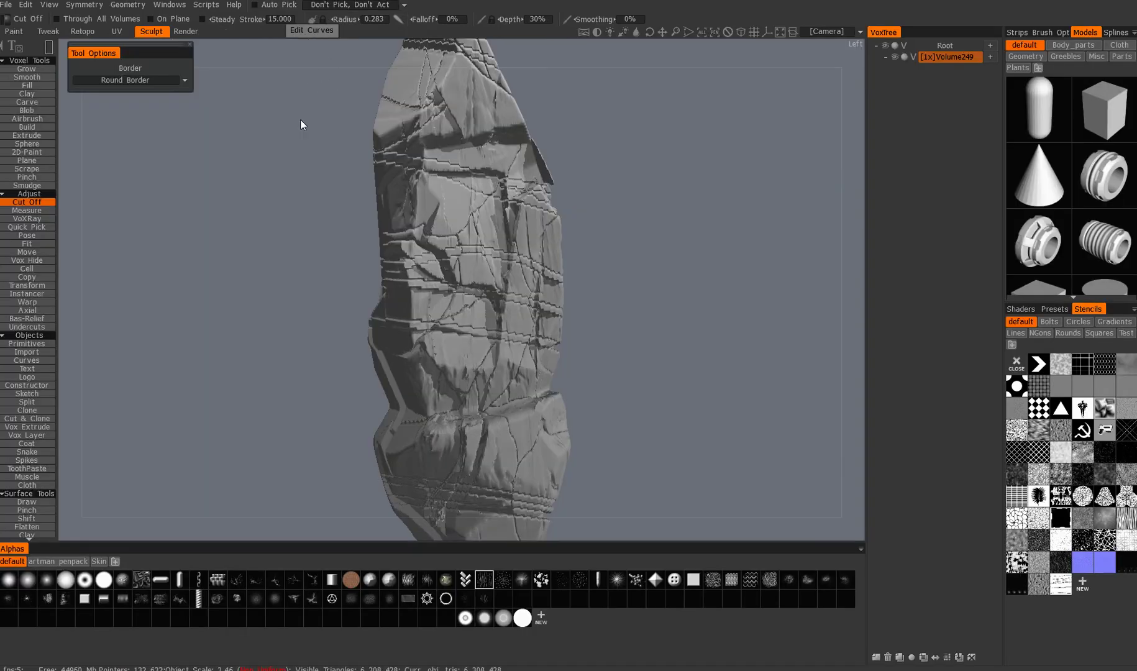
left_click(186, 31)
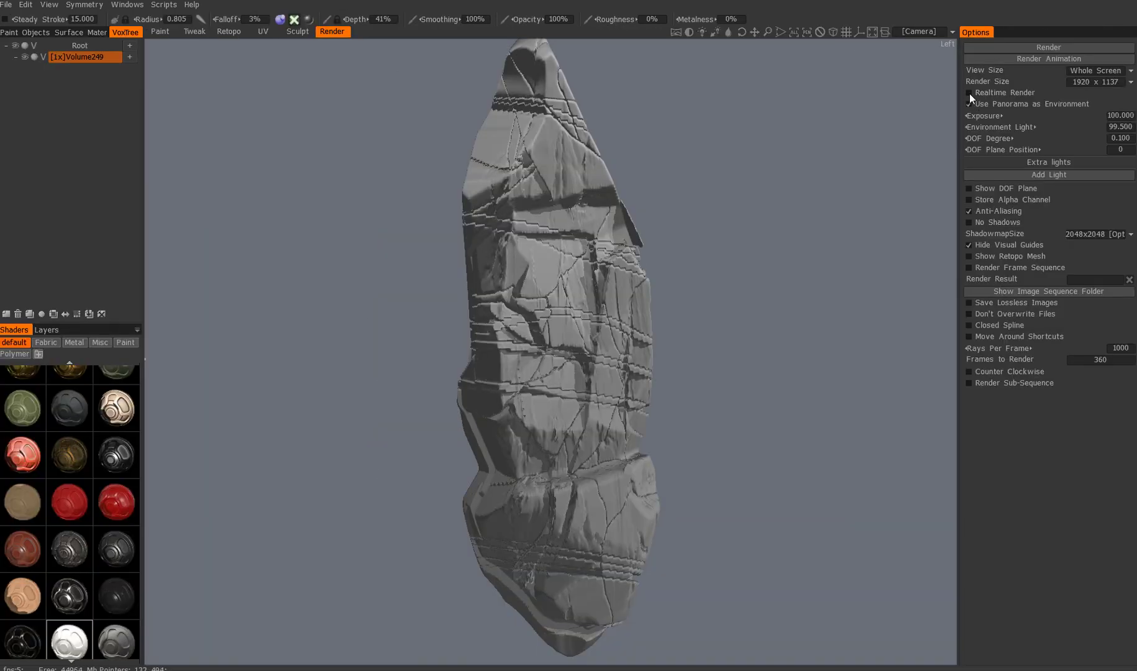
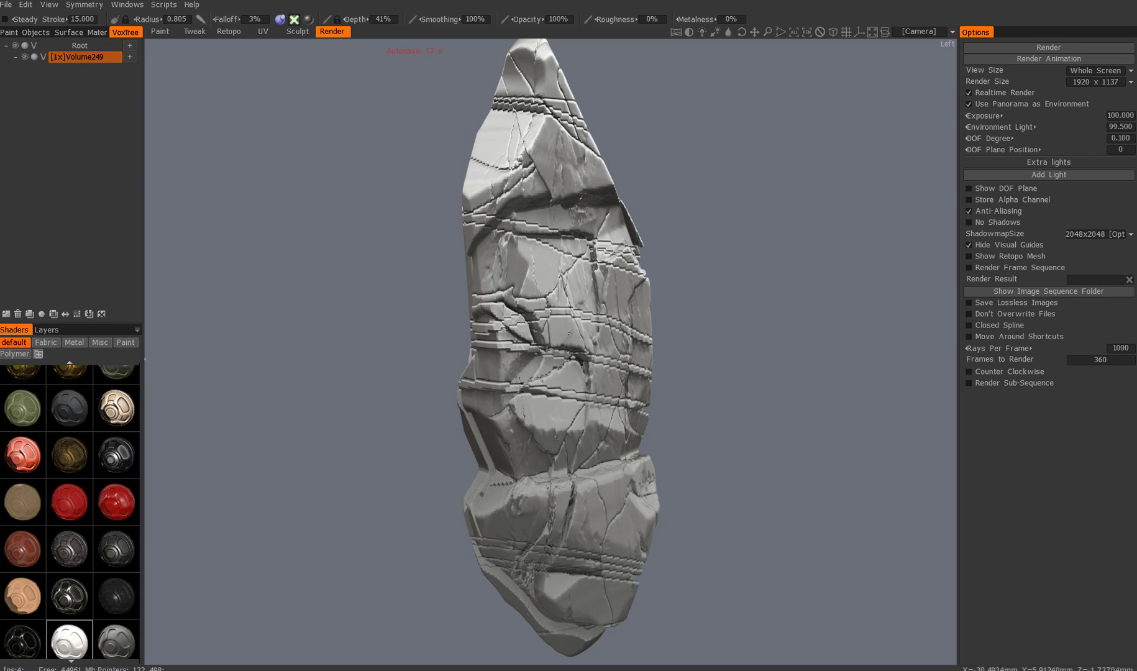
Return to the Sculpt room and inspect the whole merged rock from several angles
left_click(299, 31)
left_click_drag(534, 273, 435, 333, "alt")
scroll(461, 290, "down", 3)
left_click_drag(699, 317, 339, 301, "alt")
left_click_drag(507, 364, 468, 344, "alt")
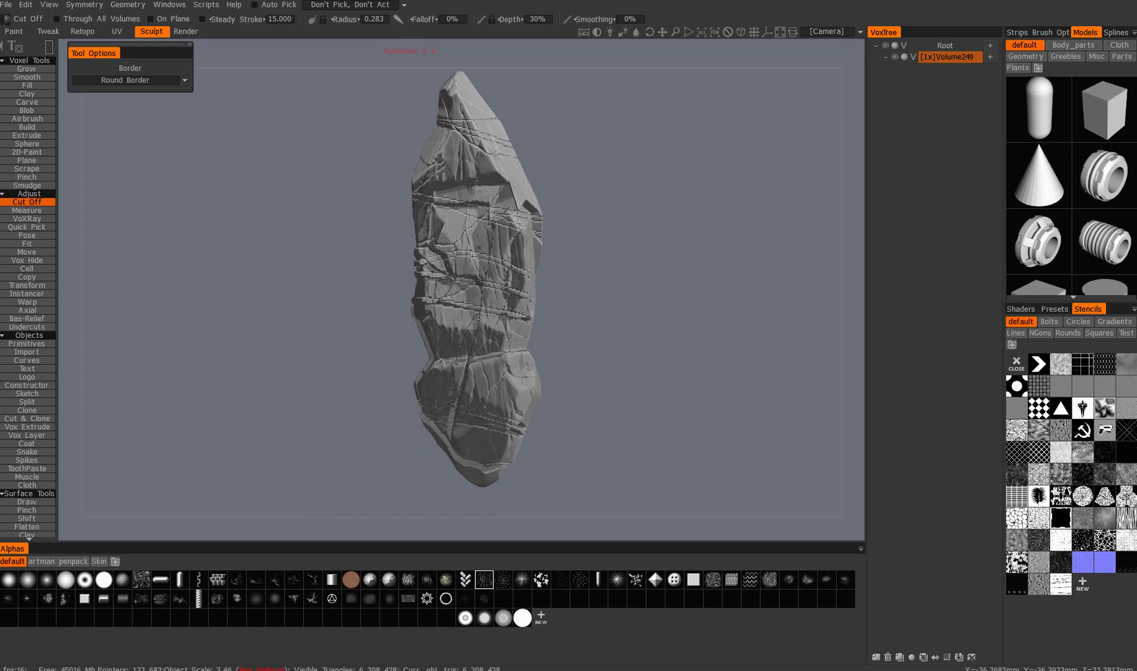